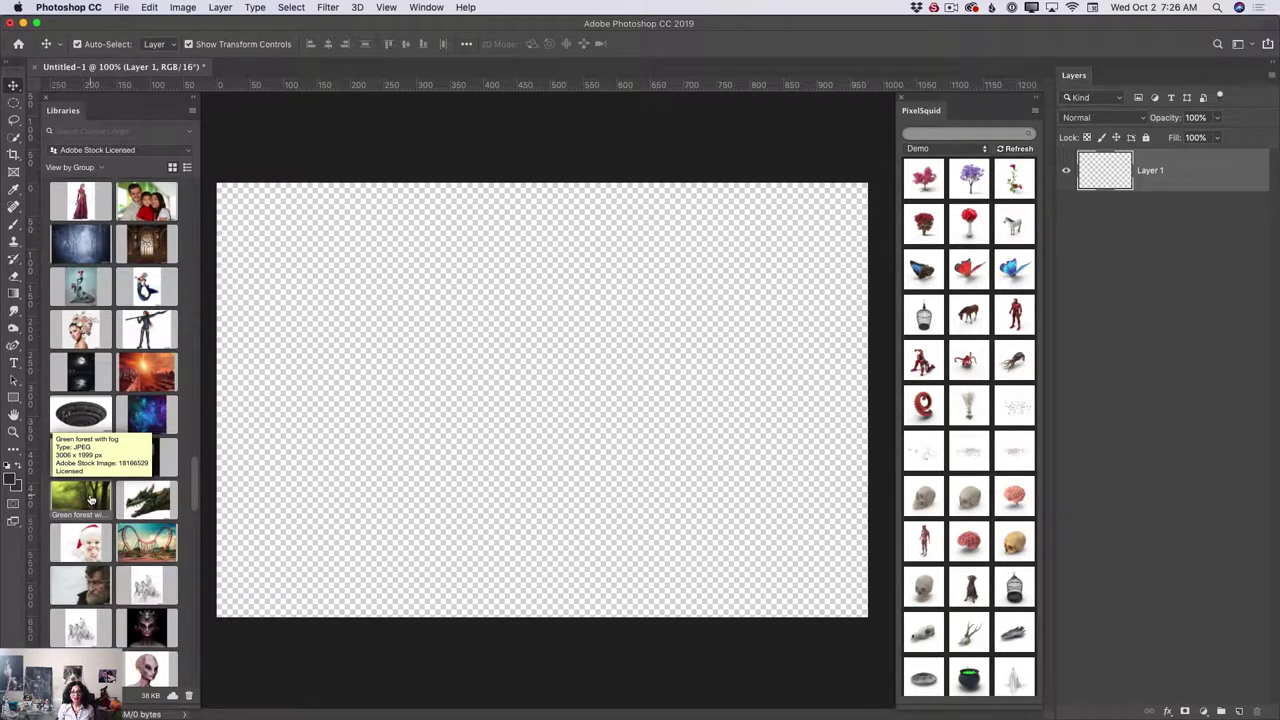
Open the 'Green forest with fog' stock image and drag the herbalist enchantress photo onto it.
double_click(84, 500)
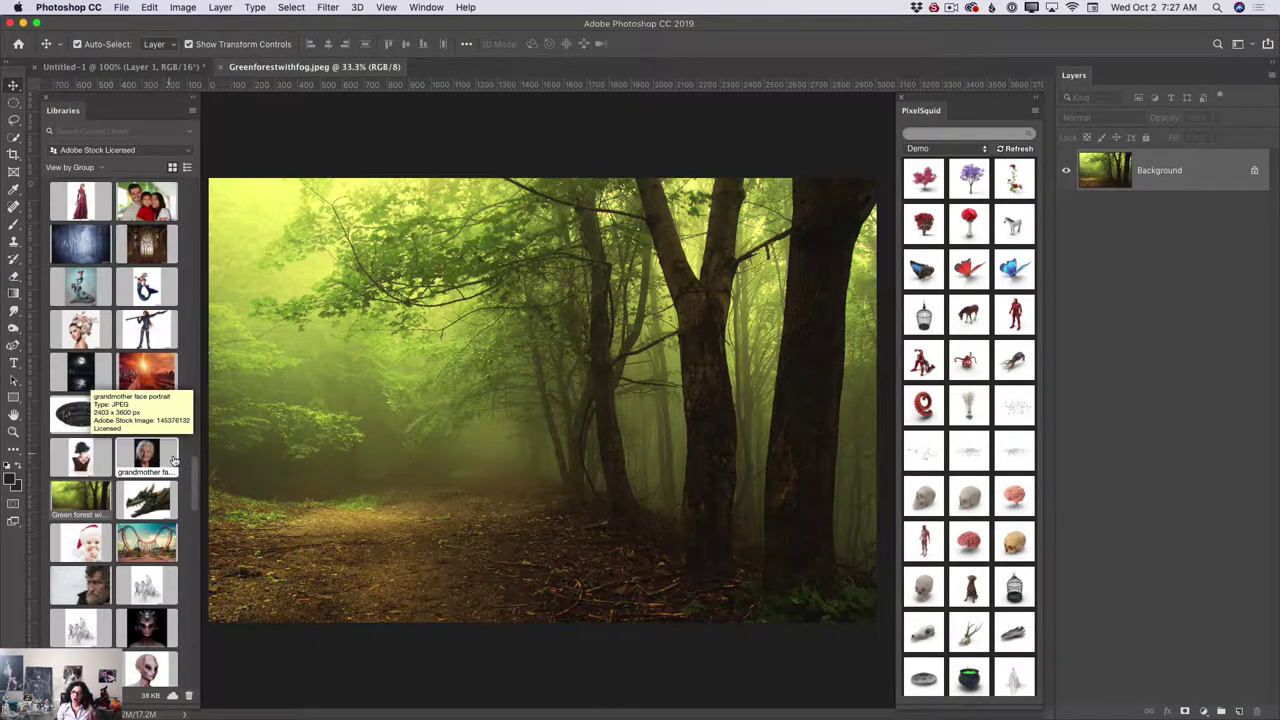
drag(196, 488, 199, 671)
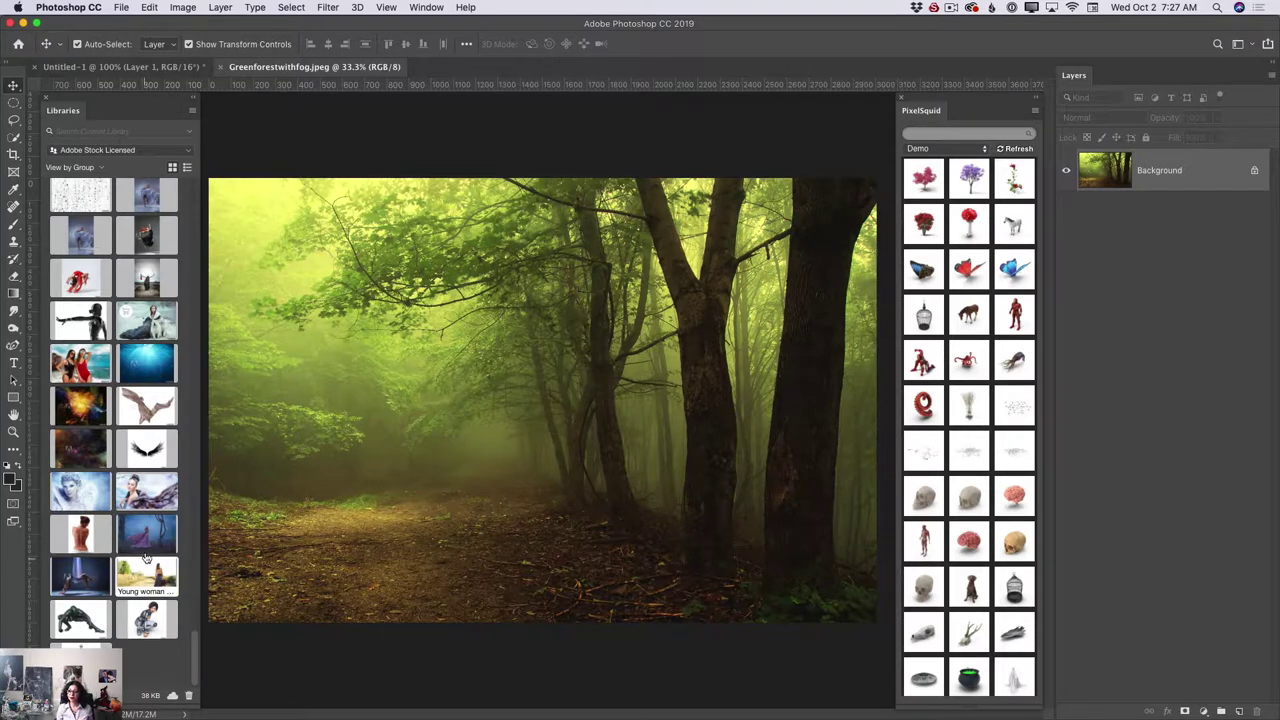
drag(141, 531, 563, 372)
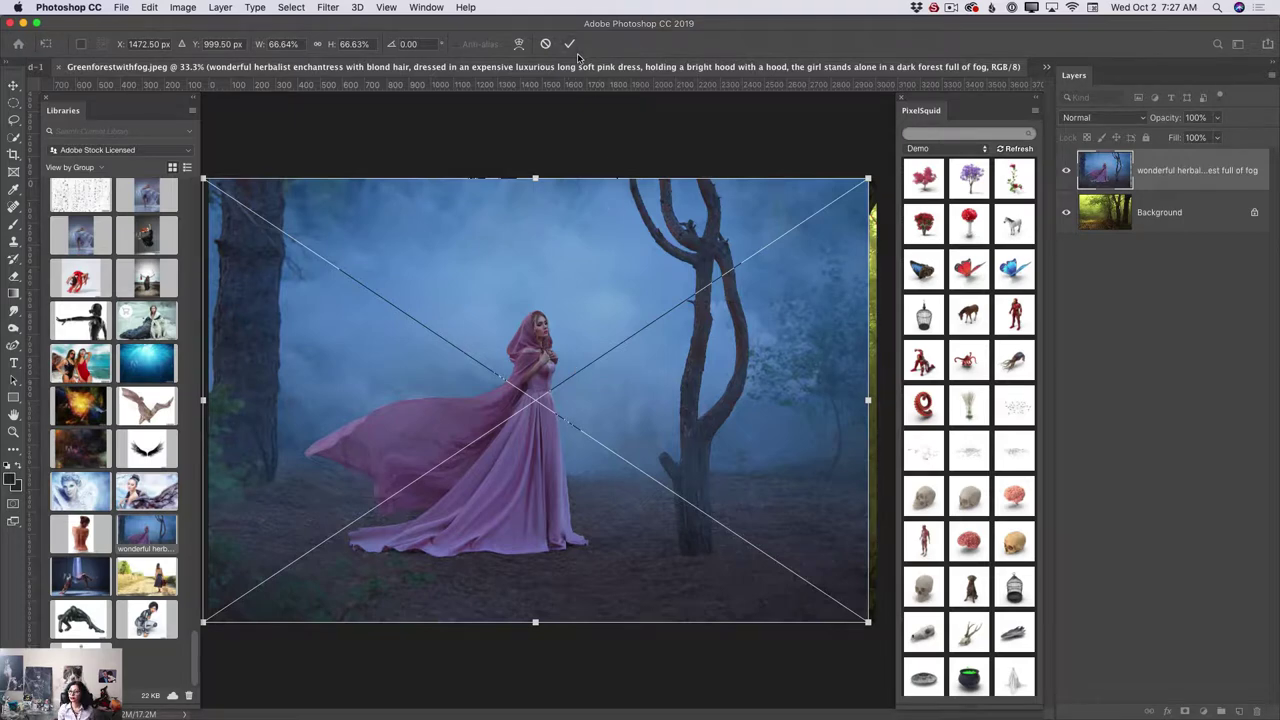
Commit the woman photo, flip it horizontally, and redock the PixelSquid panel.
click(570, 45)
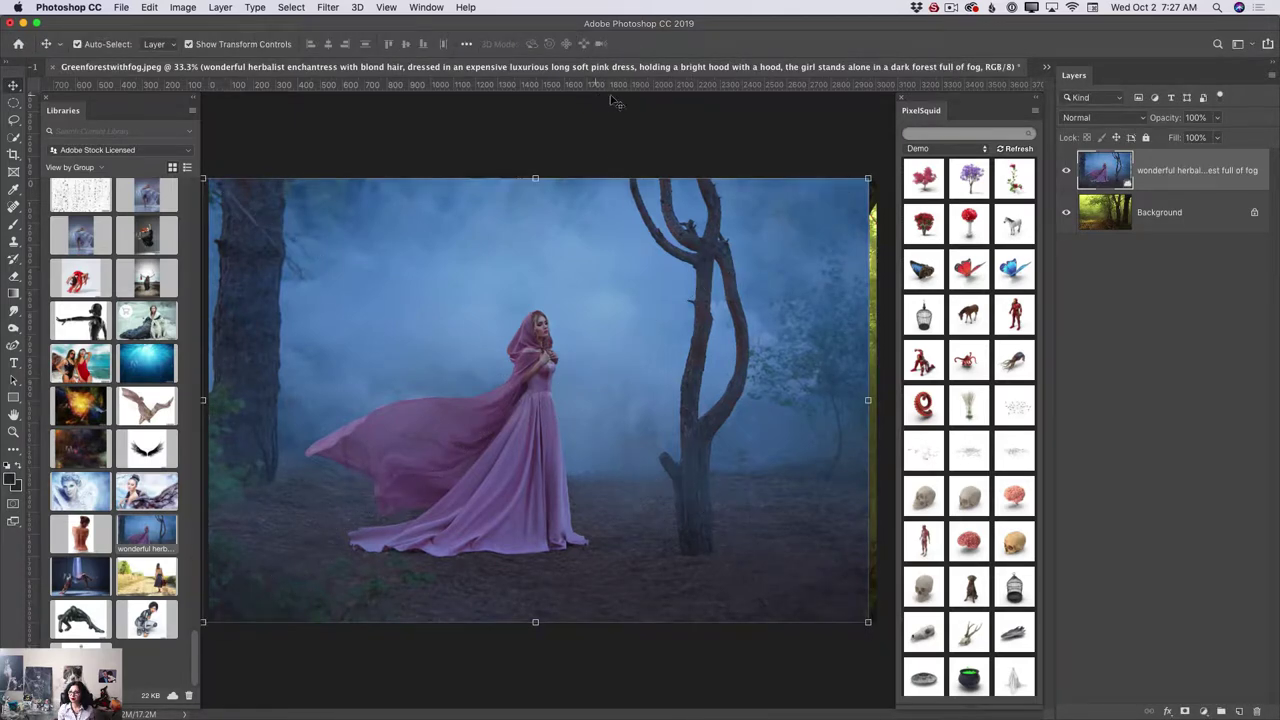
click(149, 7)
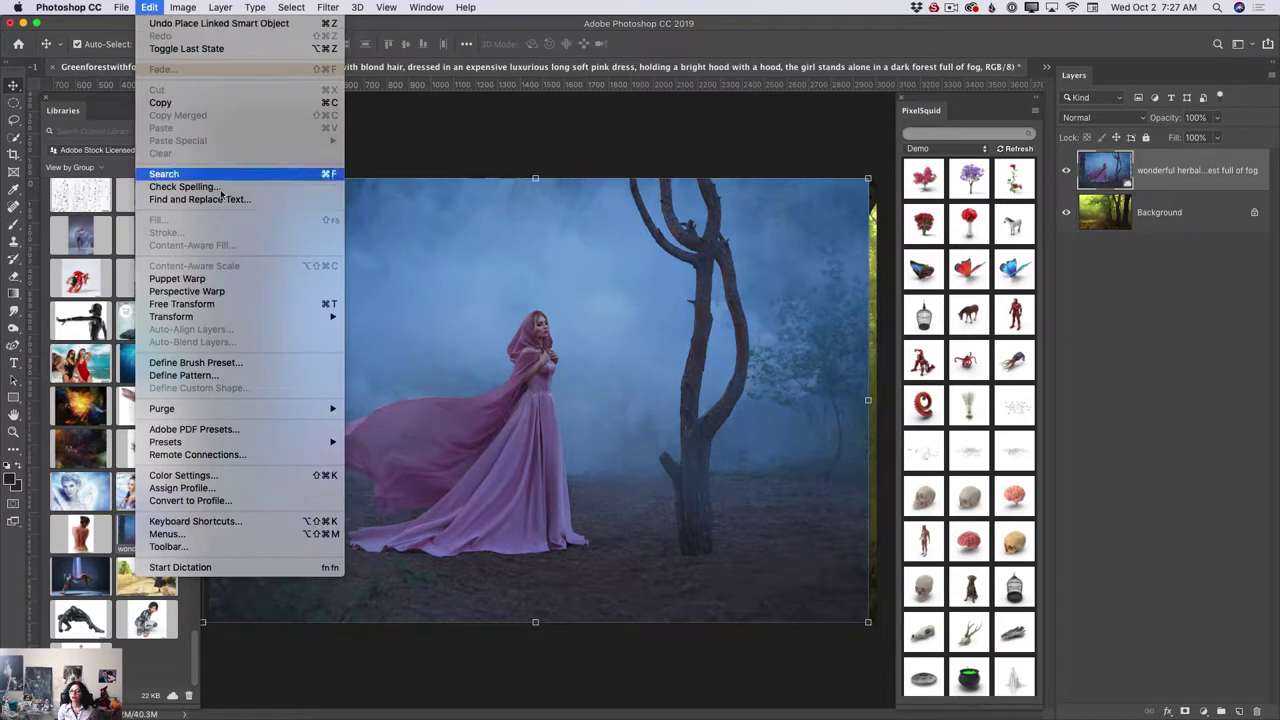
mouse_move(337, 325)
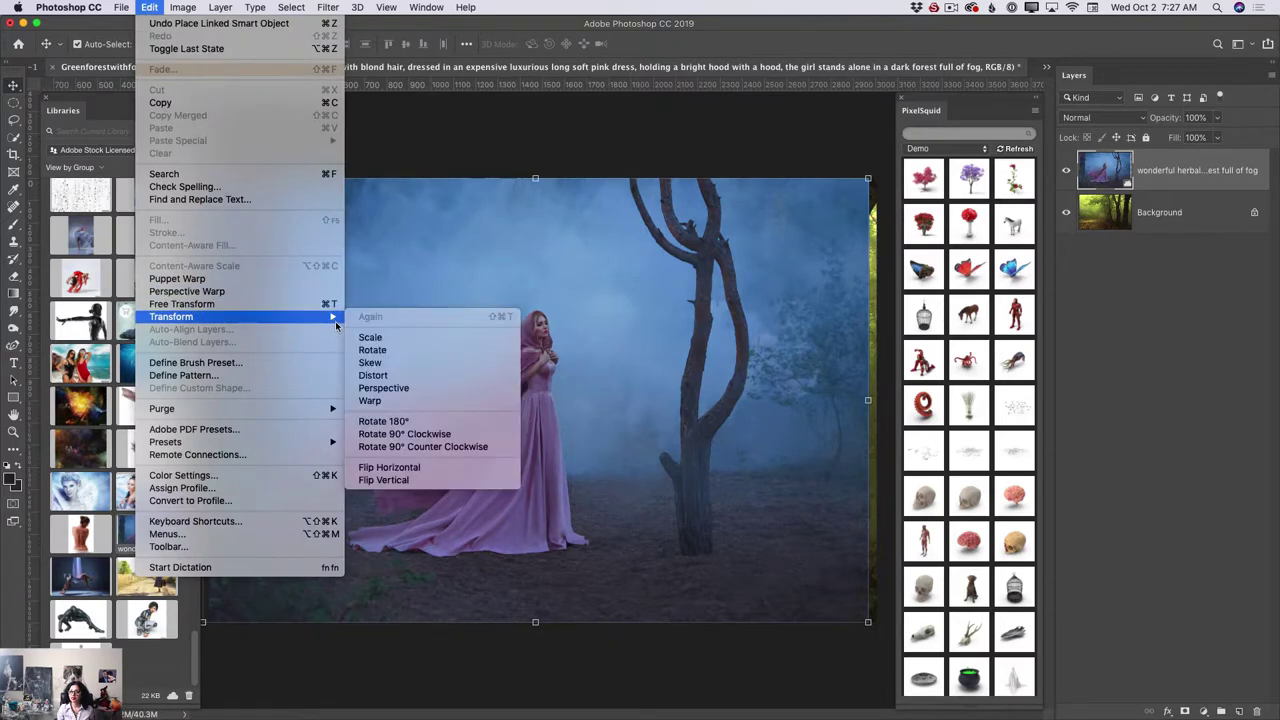
click(416, 474)
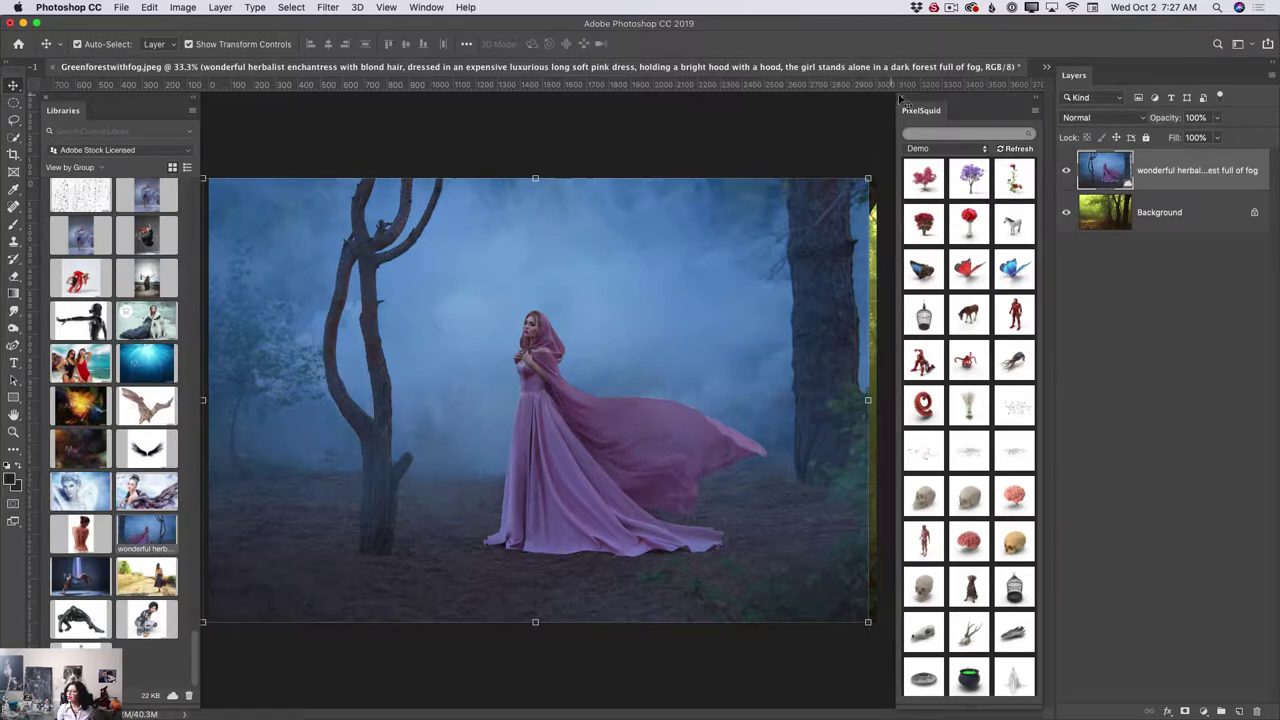
drag(912, 108, 1124, 92)
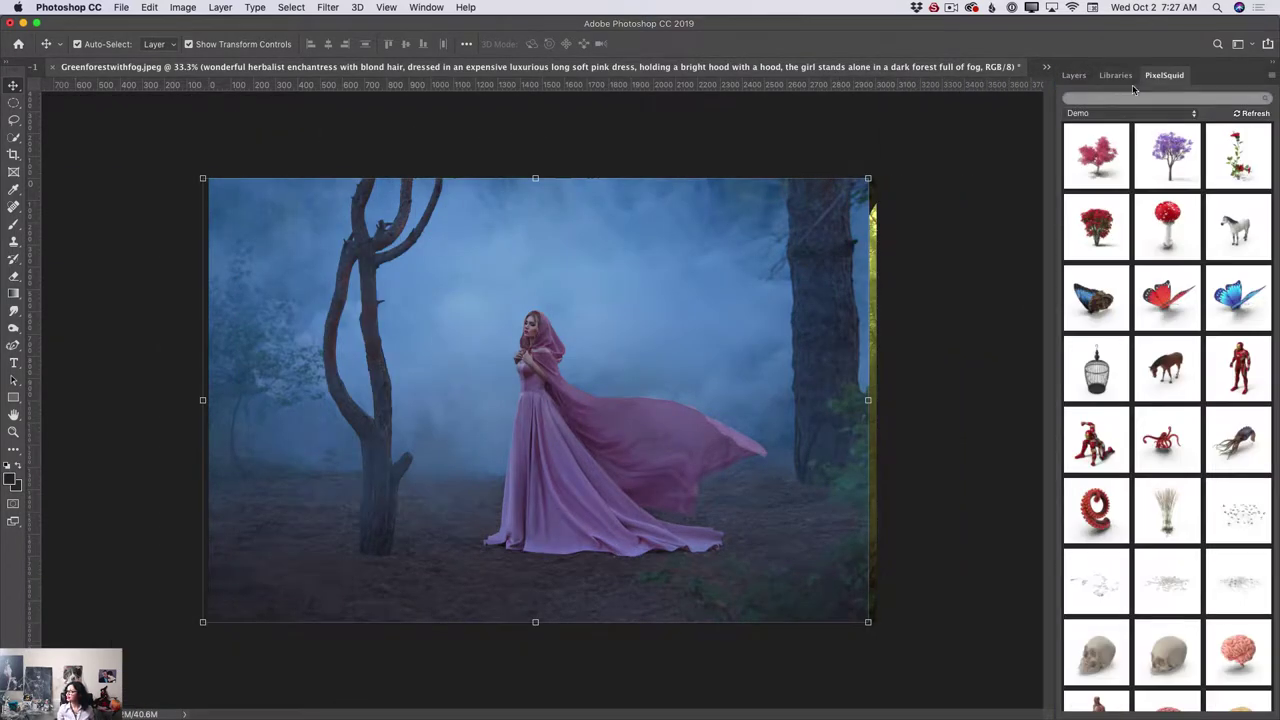
Zoom in, scale the woman photo down to about 62% and nudge it up-left.
click(13, 432)
drag(563, 368, 600, 368)
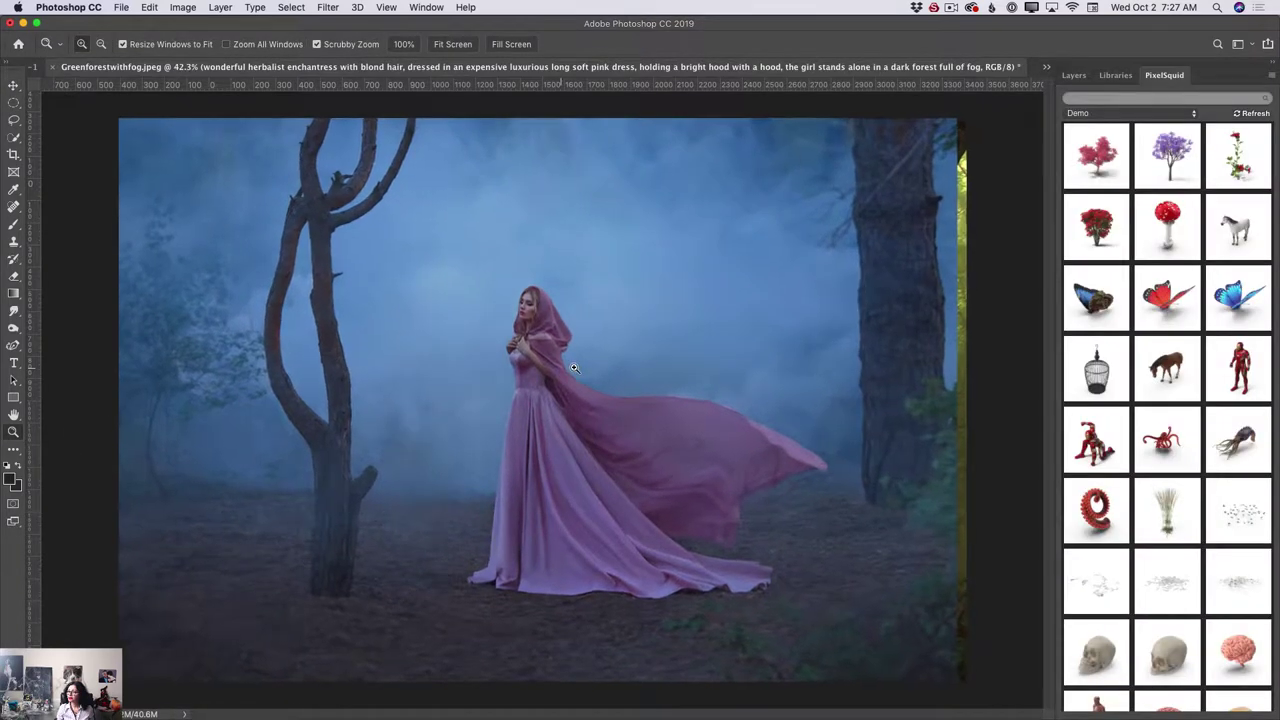
click(13, 86)
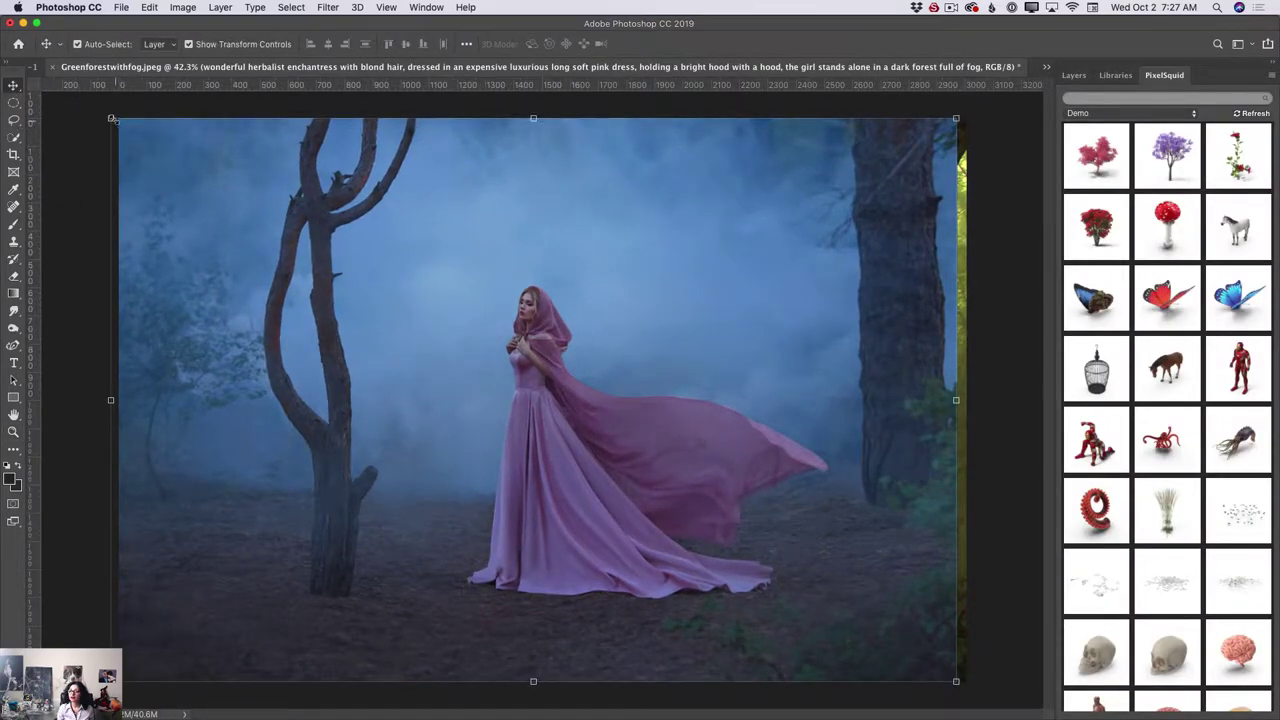
drag(111, 118, 169, 157)
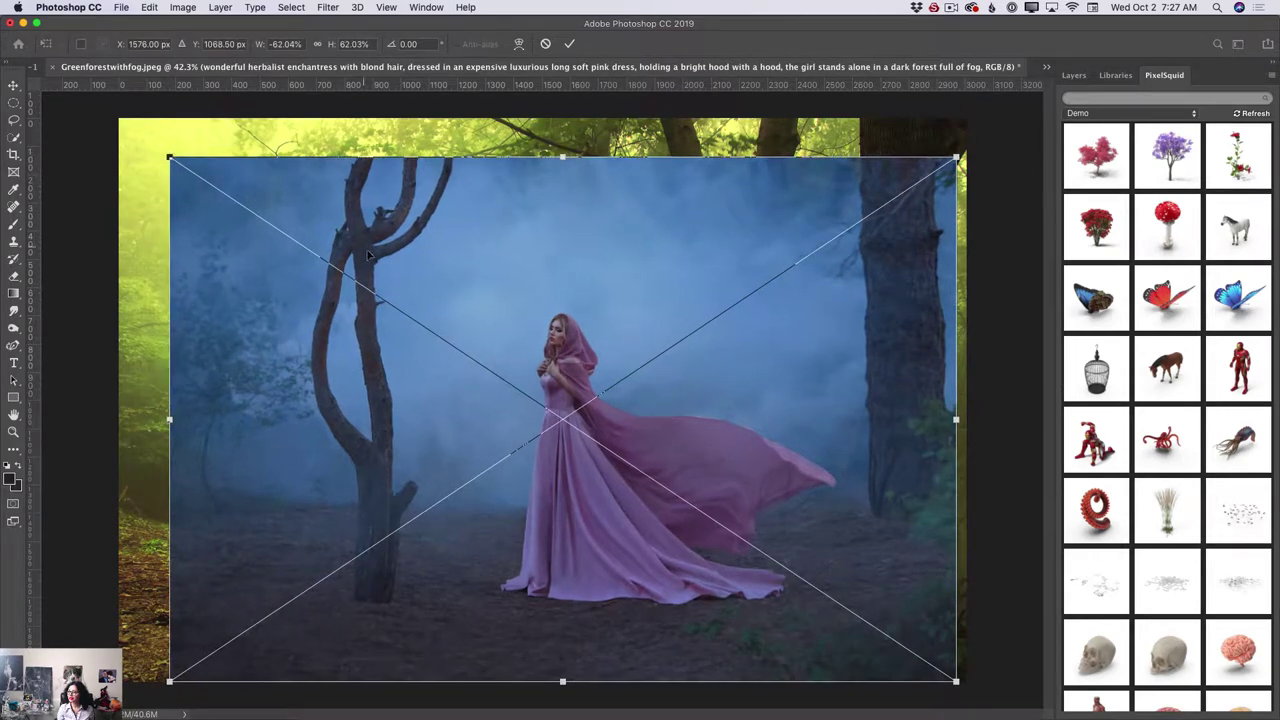
drag(367, 256, 352, 237)
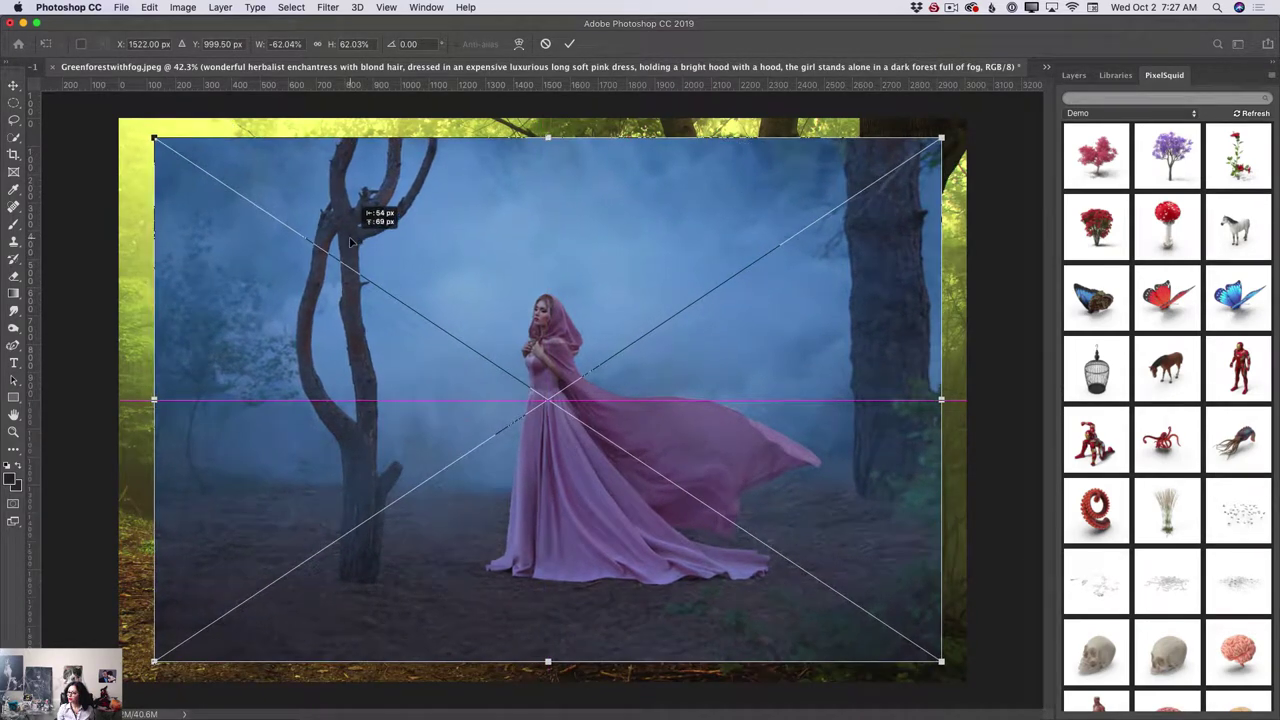
click(570, 46)
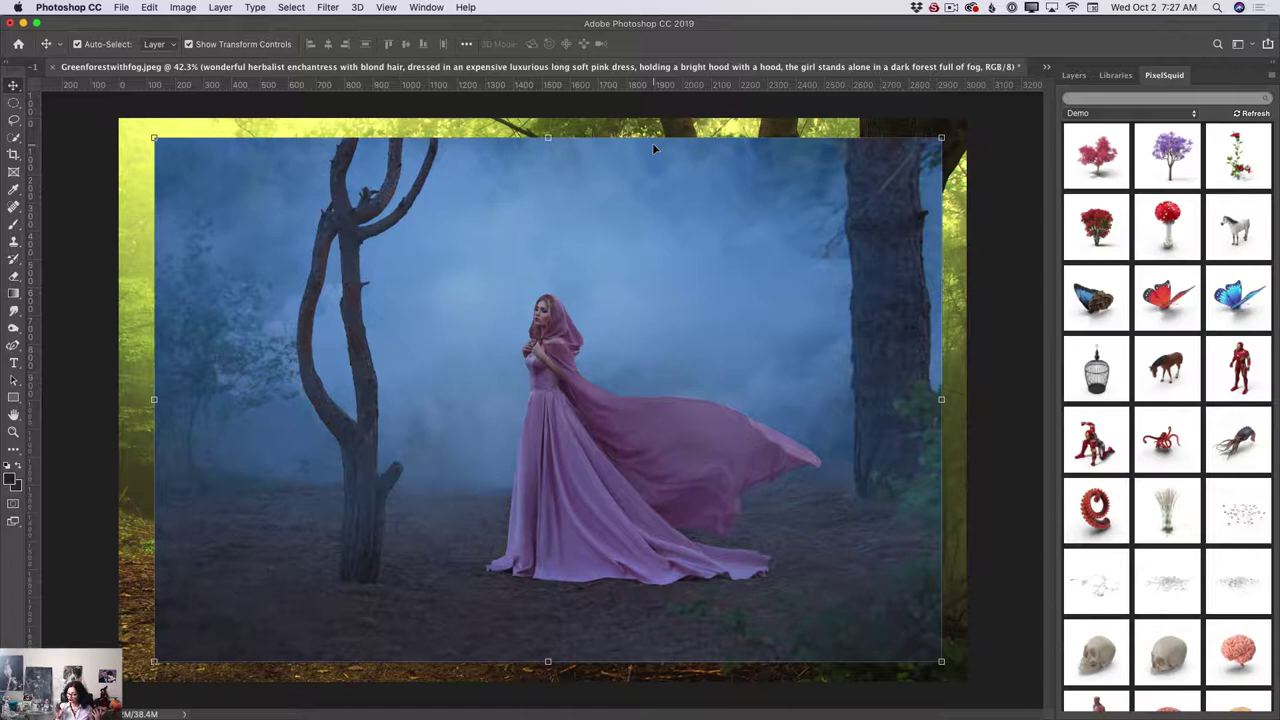
Quick-select the subject, then subtract the left tree trunk and upper branch.
click(13, 140)
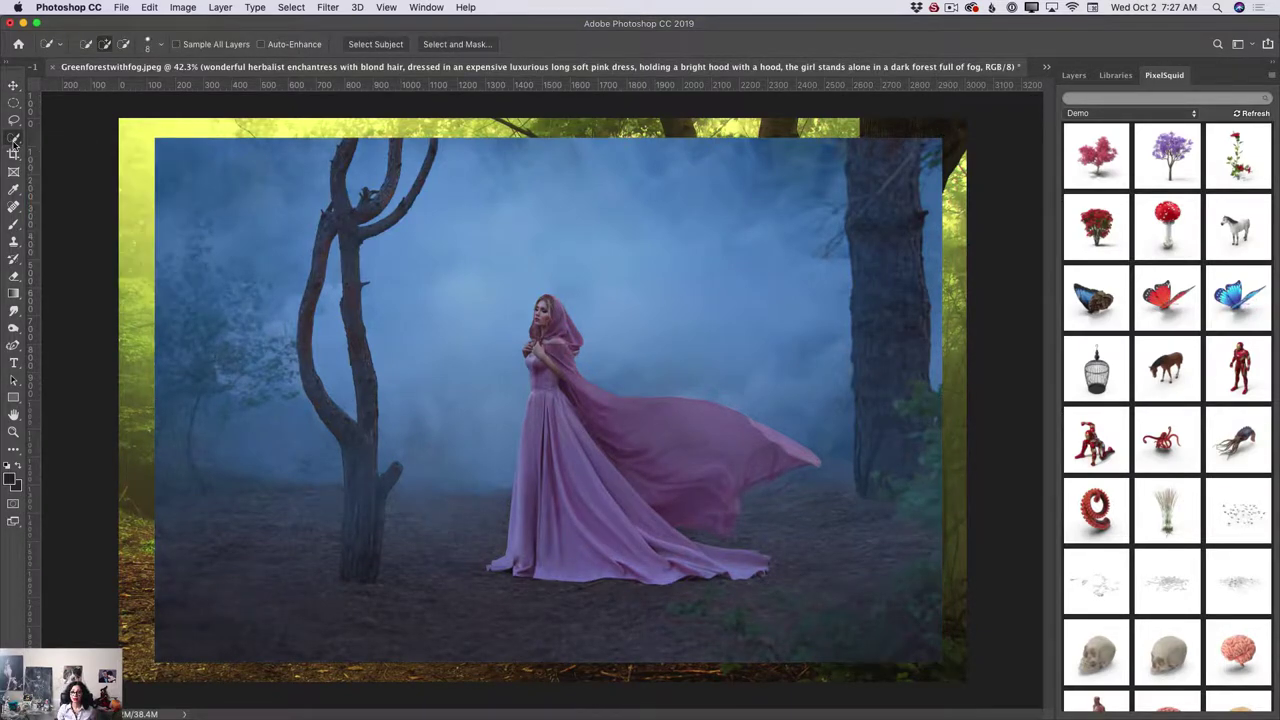
click(373, 45)
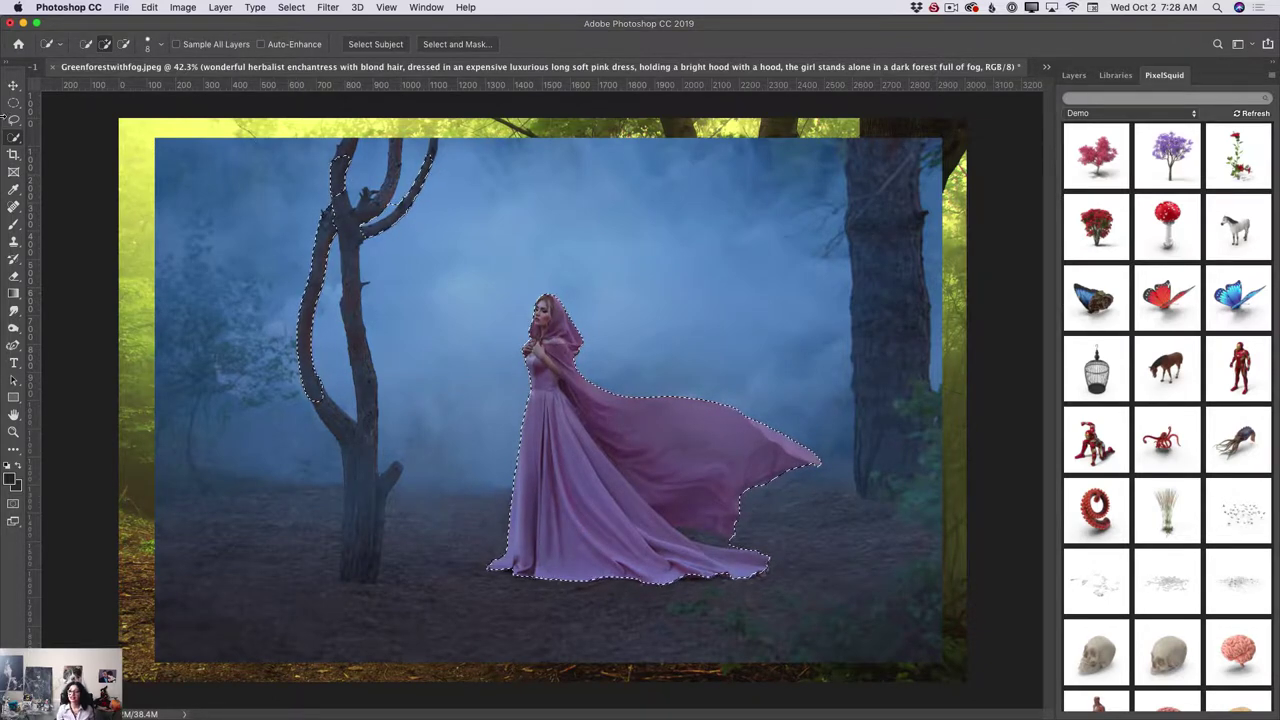
click(124, 45)
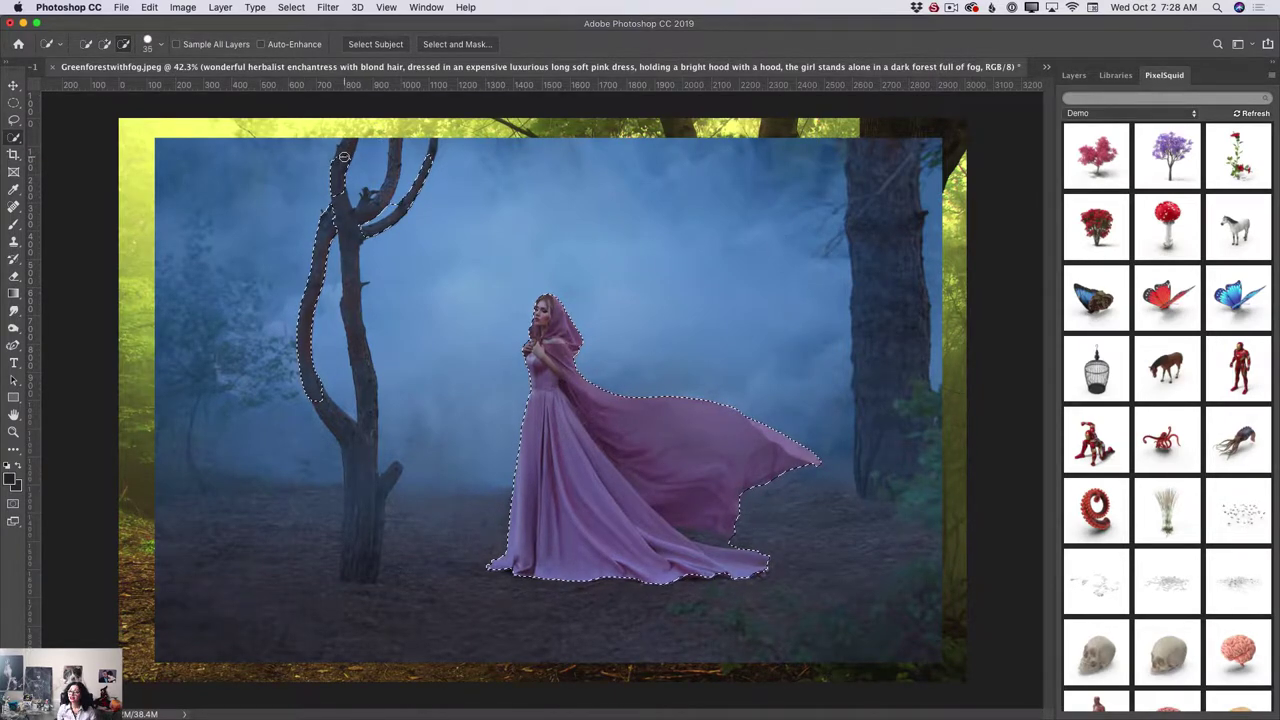
mouse_move(335, 197)
mouse_down()
mouse_move(312, 312)
mouse_move(309, 266)
mouse_move(326, 244)
mouse_move(310, 380)
mouse_up()
drag(323, 198, 357, 248)
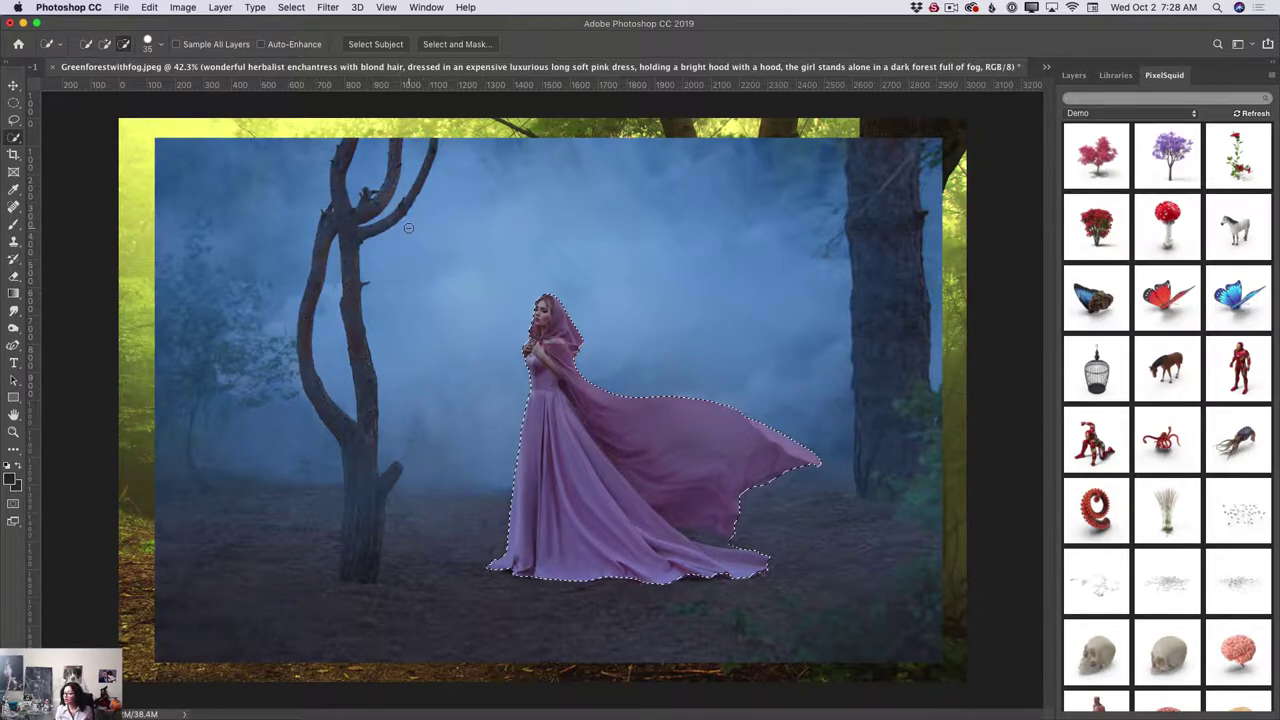
Zoom in and, with a size-15 brush, trim the selection along the dress's lower edge.
click(13, 431)
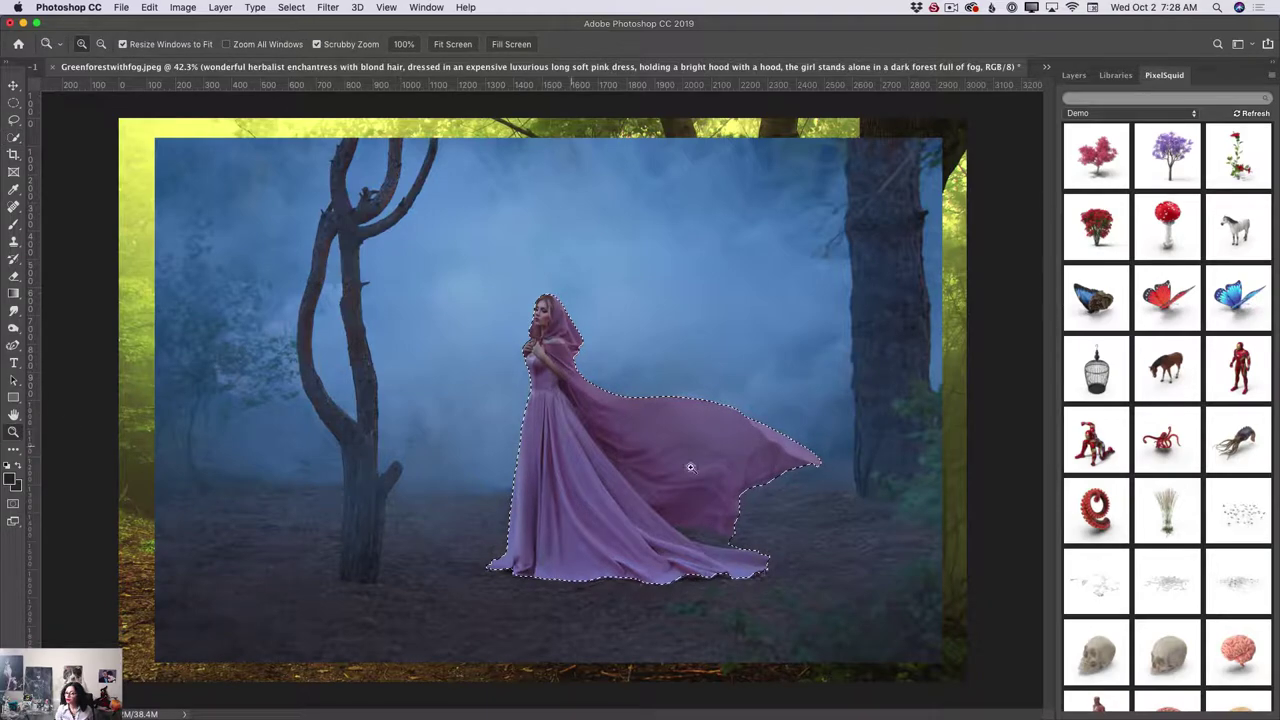
drag(768, 557, 814, 557)
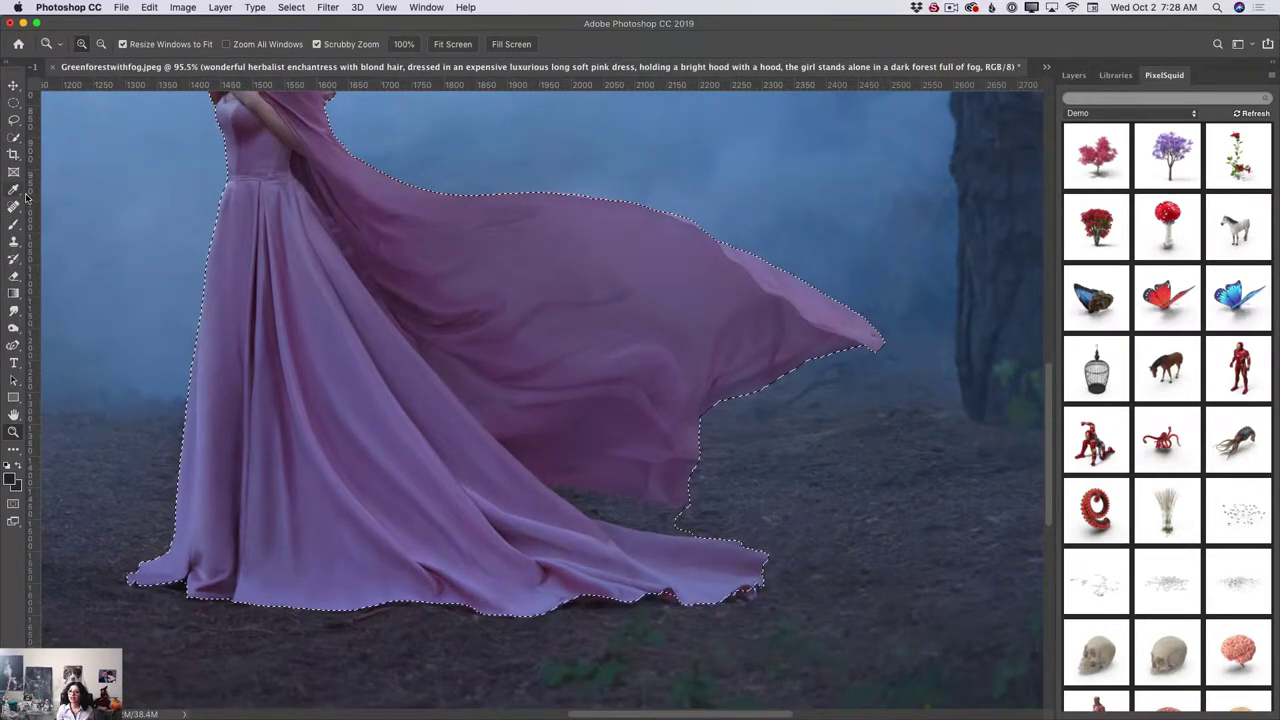
click(13, 136)
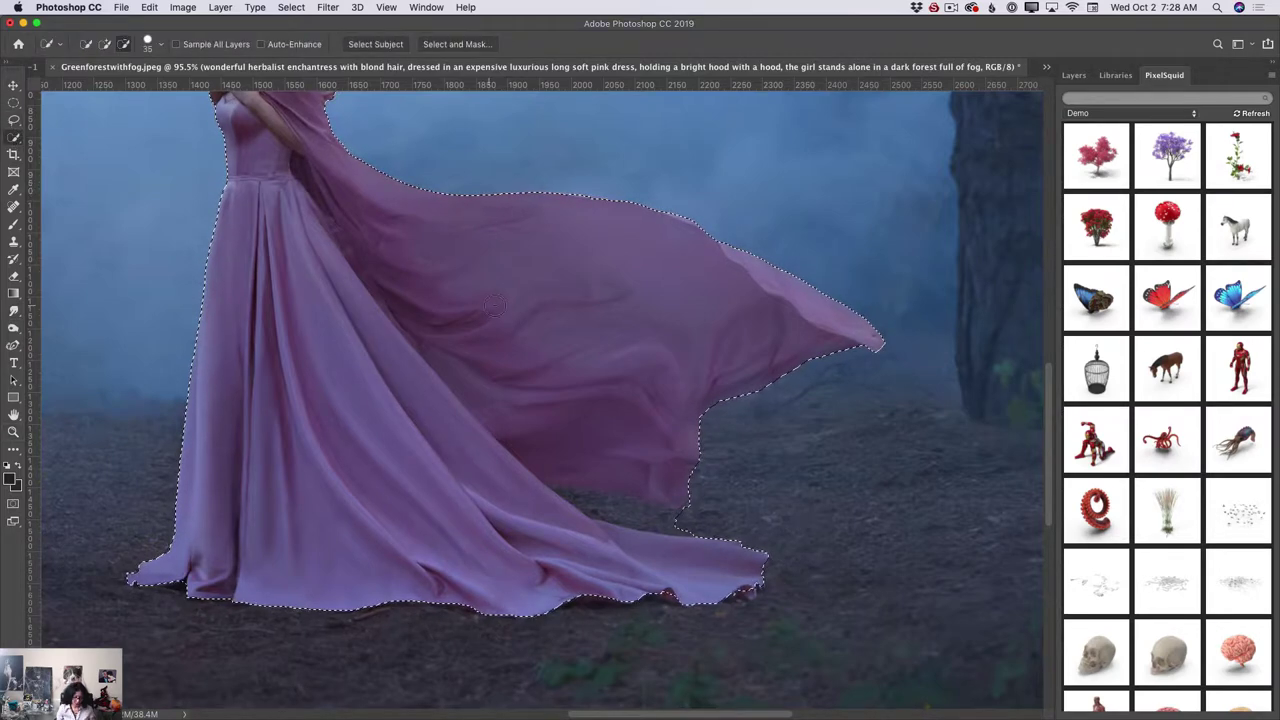
key(bracketleft)
key(bracketleft)
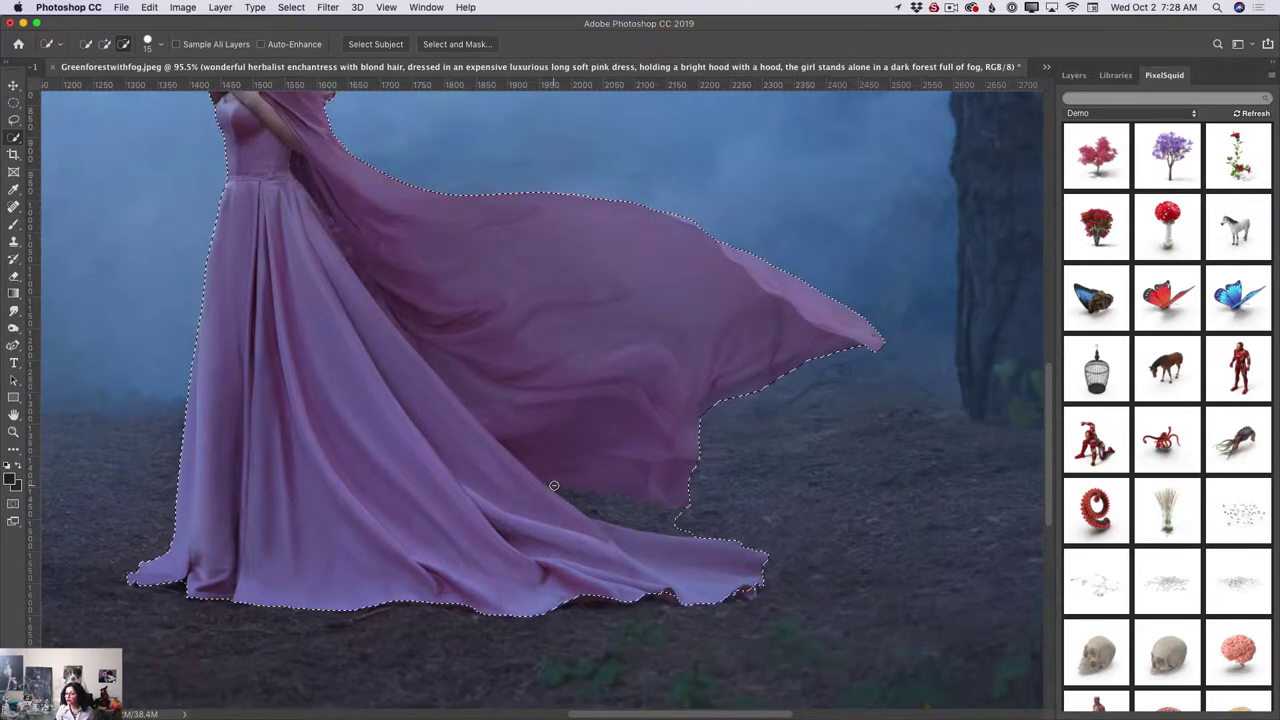
mouse_move(554, 485)
mouse_down()
mouse_move(696, 520)
mouse_move(677, 525)
mouse_move(749, 523)
mouse_up()
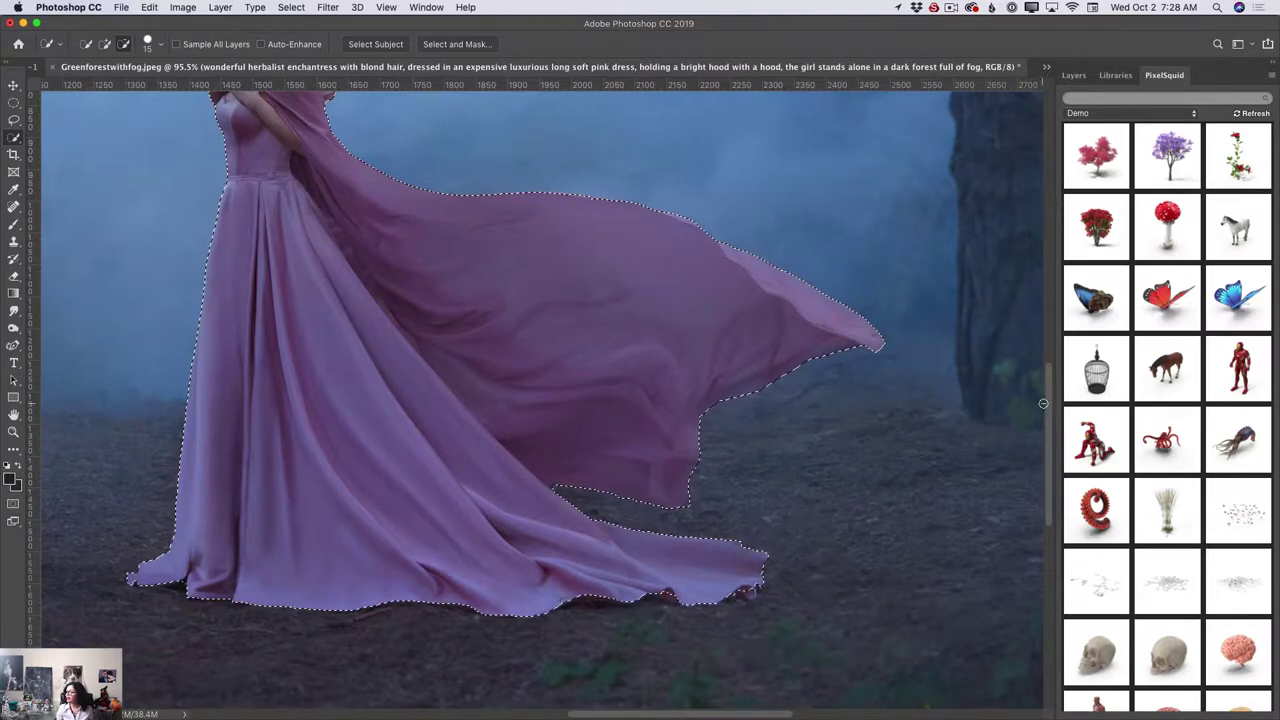
scroll(960, 370, up, 5)
key(super+d)
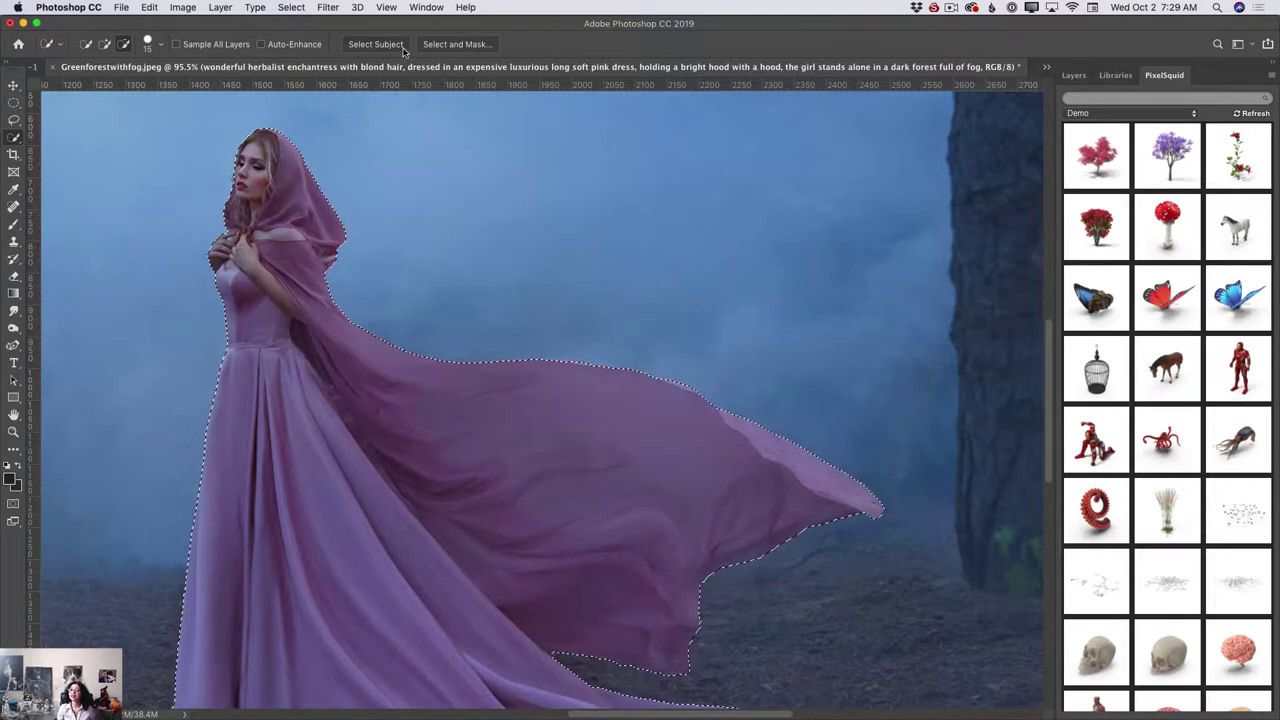
In Select and Mask, check the edges, decontaminate colours at 100% and output a masked layer.
click(467, 46)
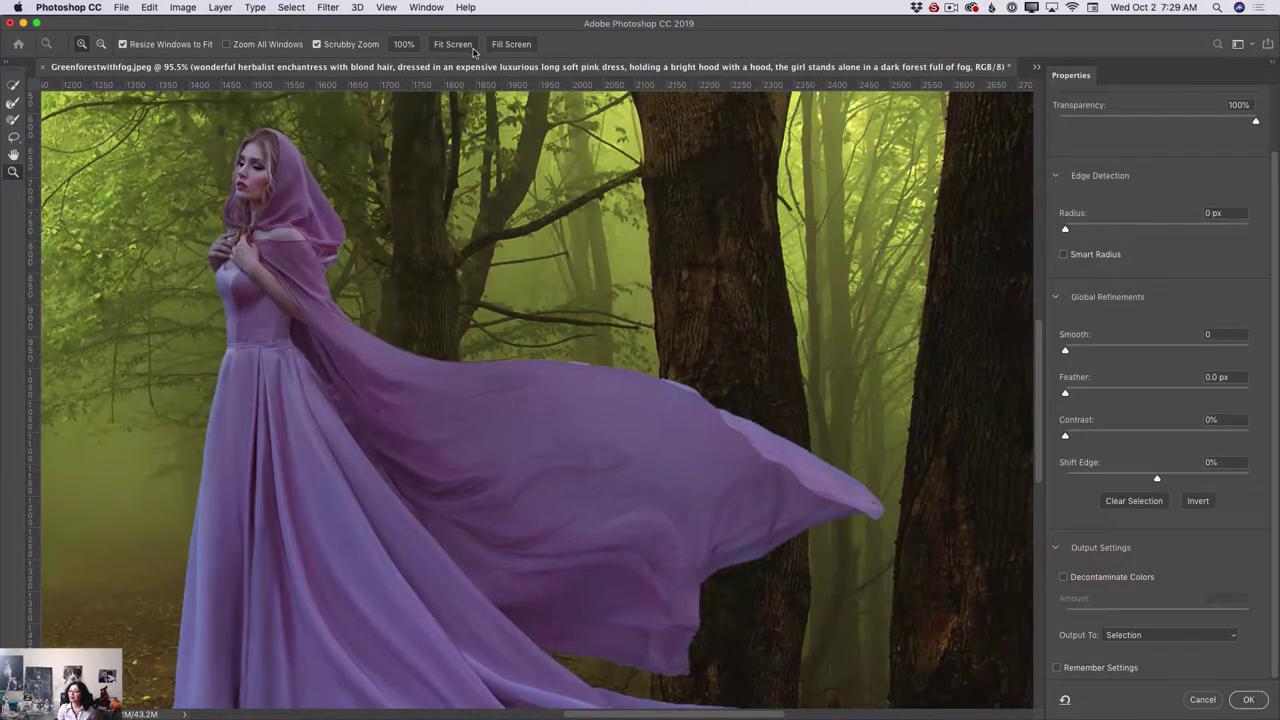
mouse_move(403, 285)
mouse_down()
mouse_move(374, 282)
mouse_move(394, 281)
mouse_up()
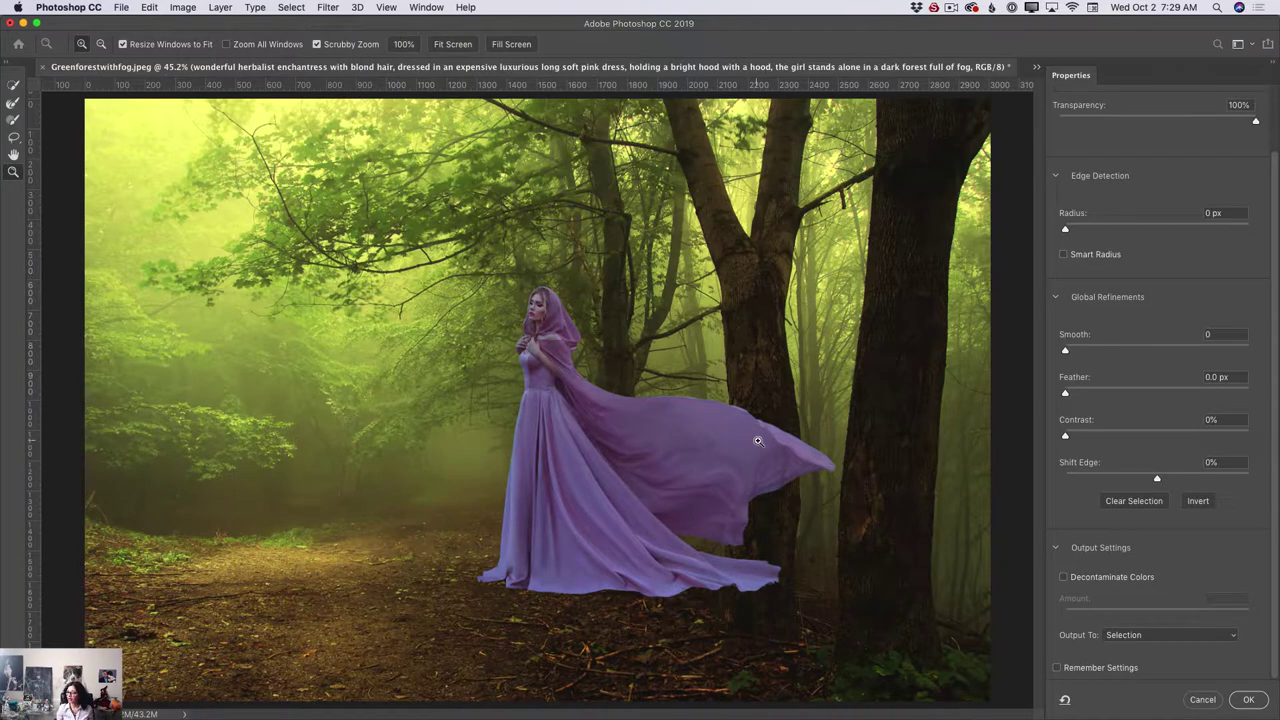
drag(566, 336, 613, 409)
key(super+0)
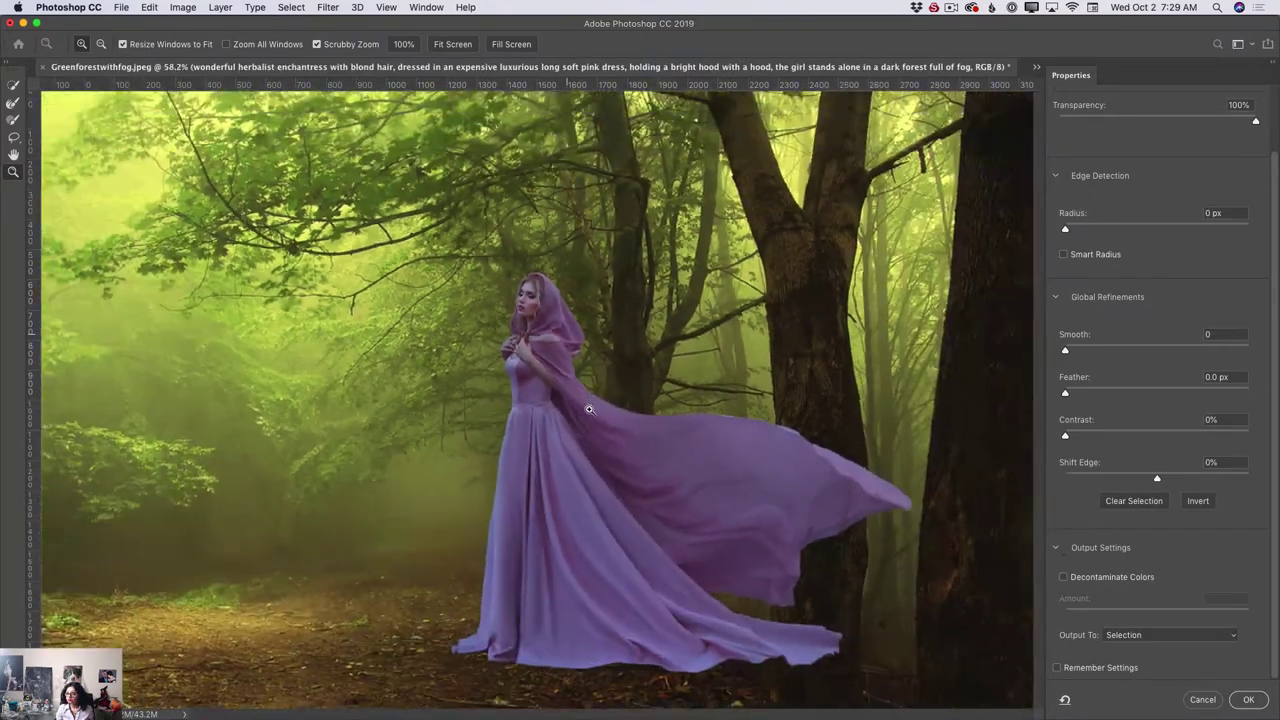
mouse_move(848, 657)
mouse_down()
mouse_move(905, 651)
mouse_move(850, 636)
mouse_up()
drag(771, 370, 777, 409)
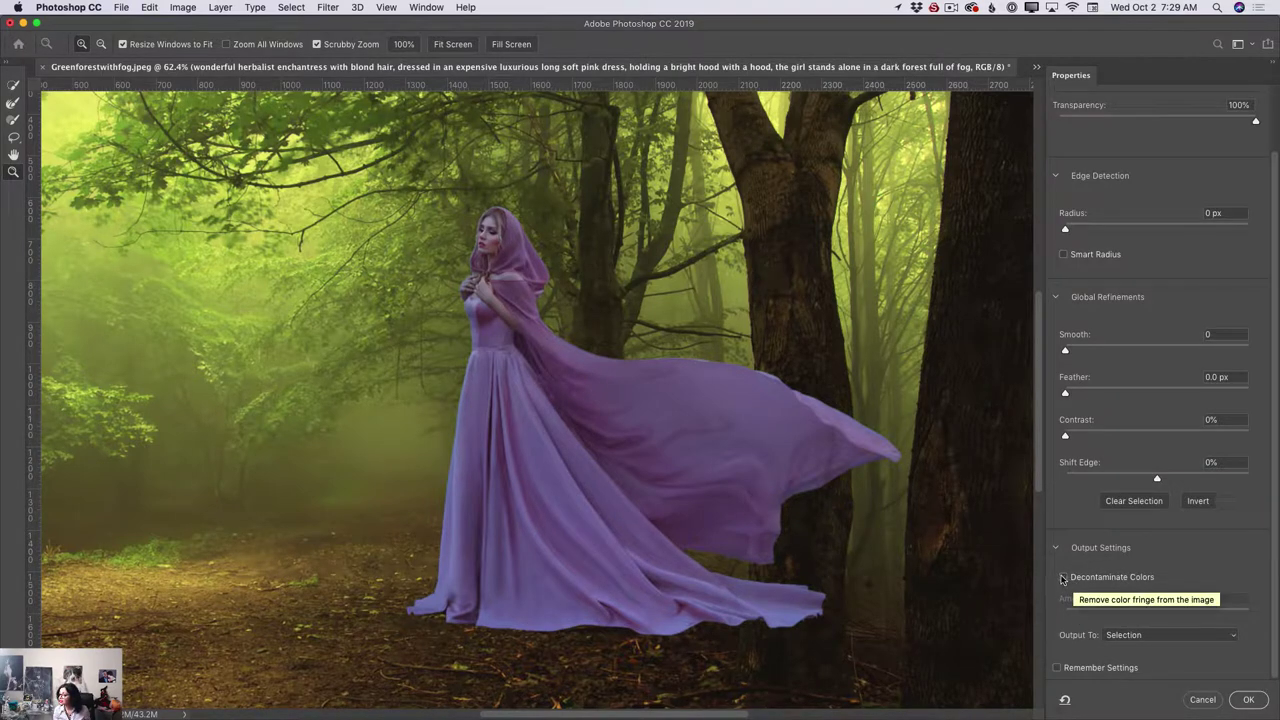
click(1063, 578)
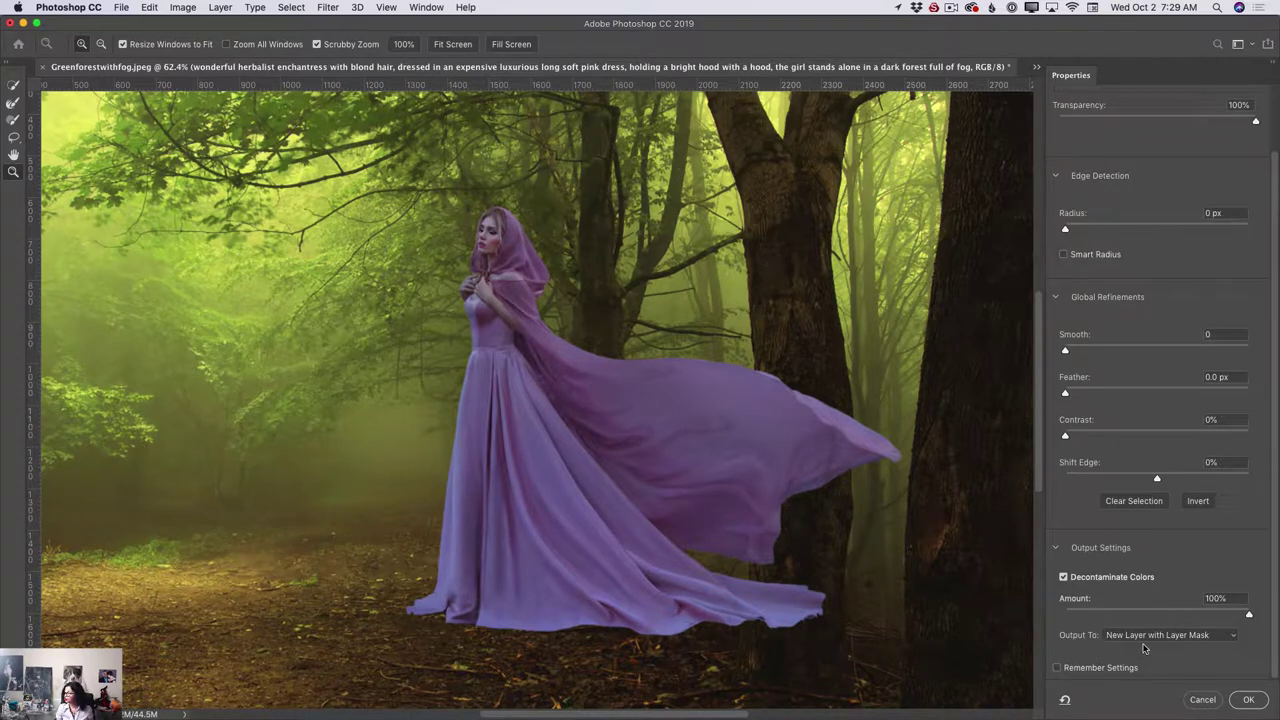
click(1249, 700)
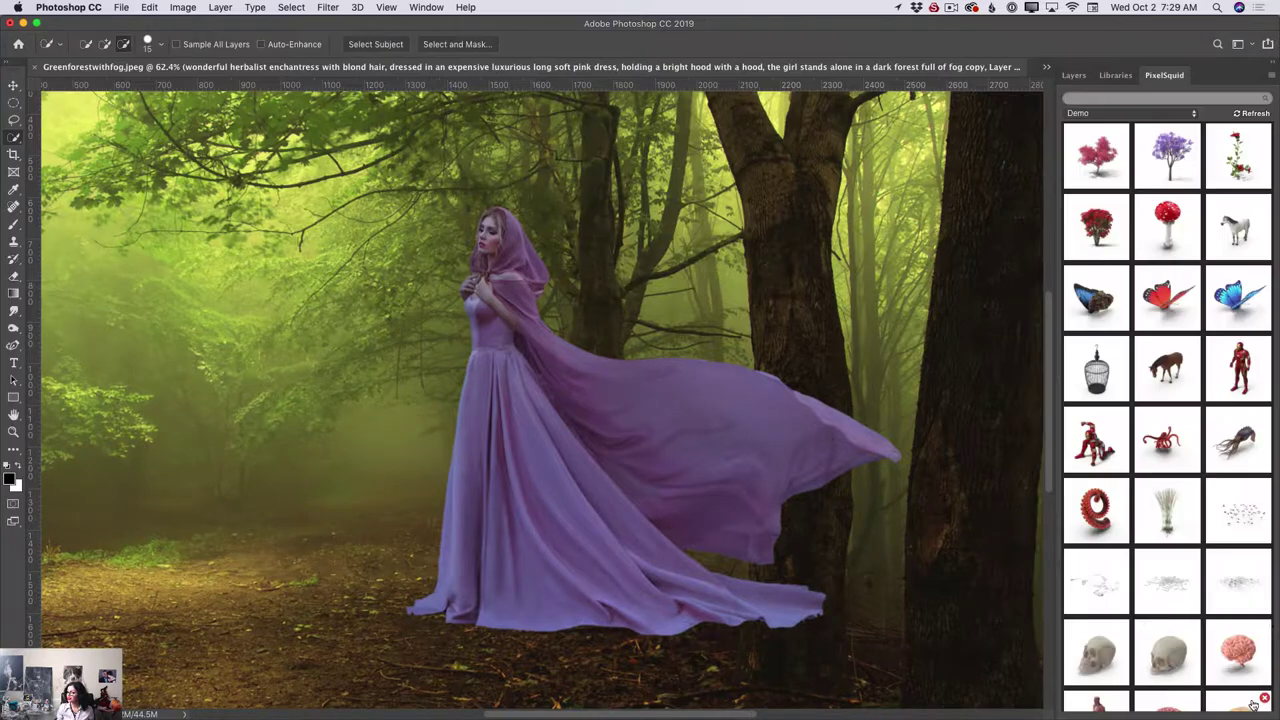
click(1073, 75)
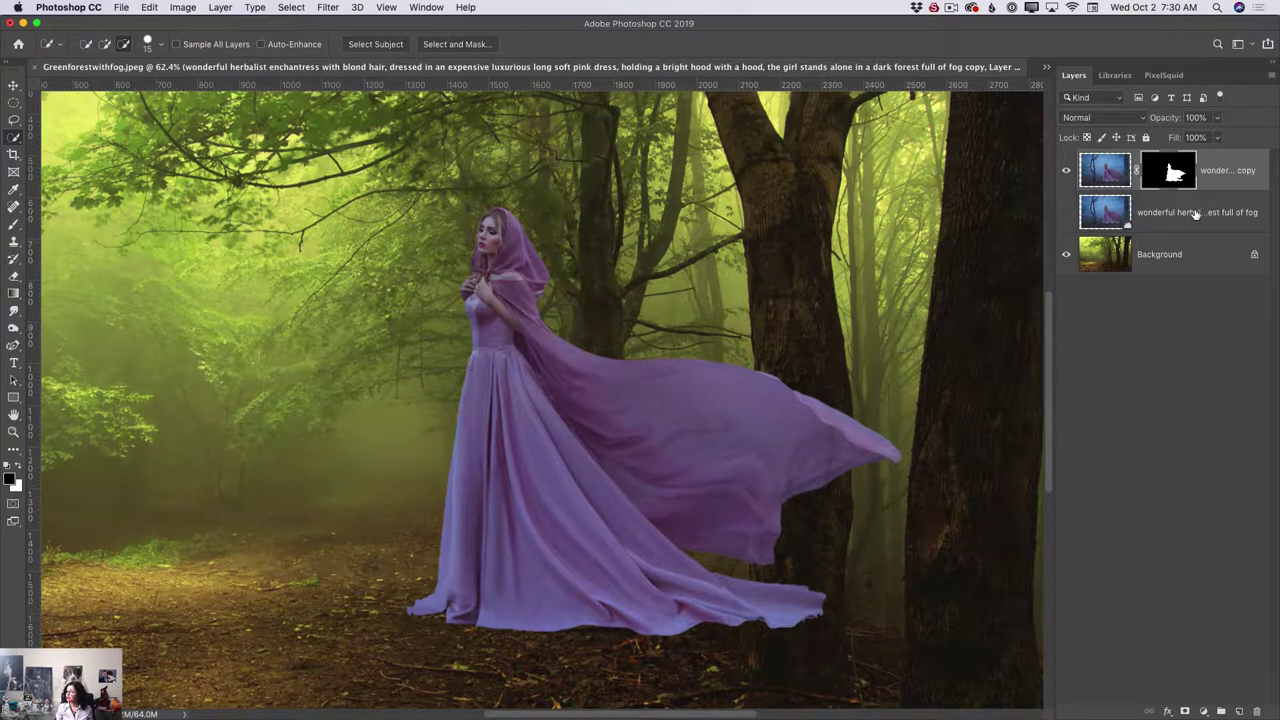
drag(1191, 212, 1258, 710)
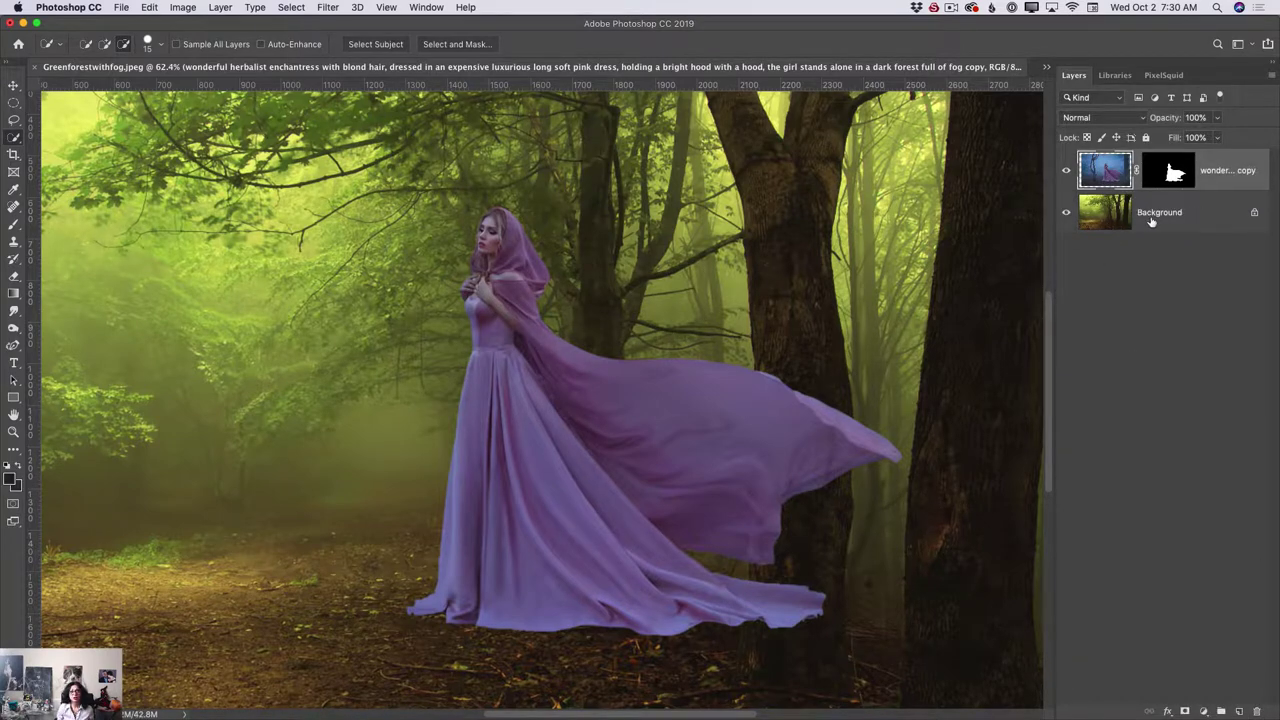
click(1066, 172)
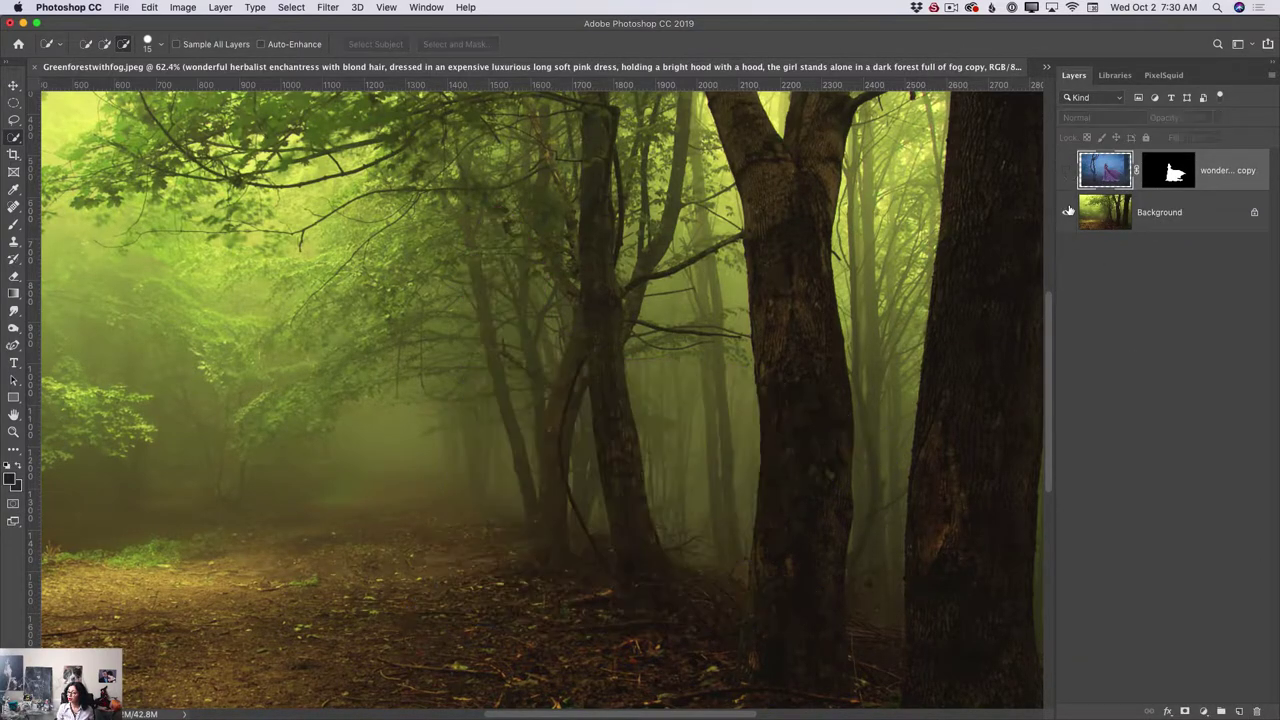
click(1066, 172)
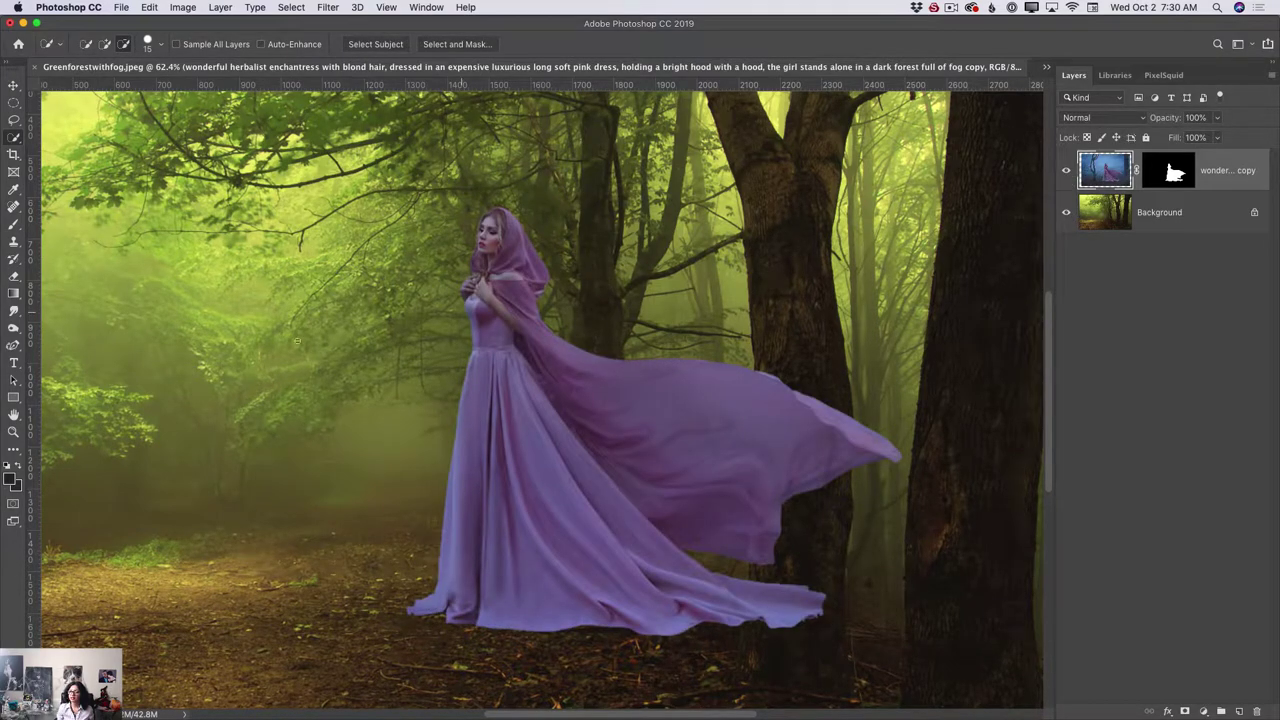
click(13, 431)
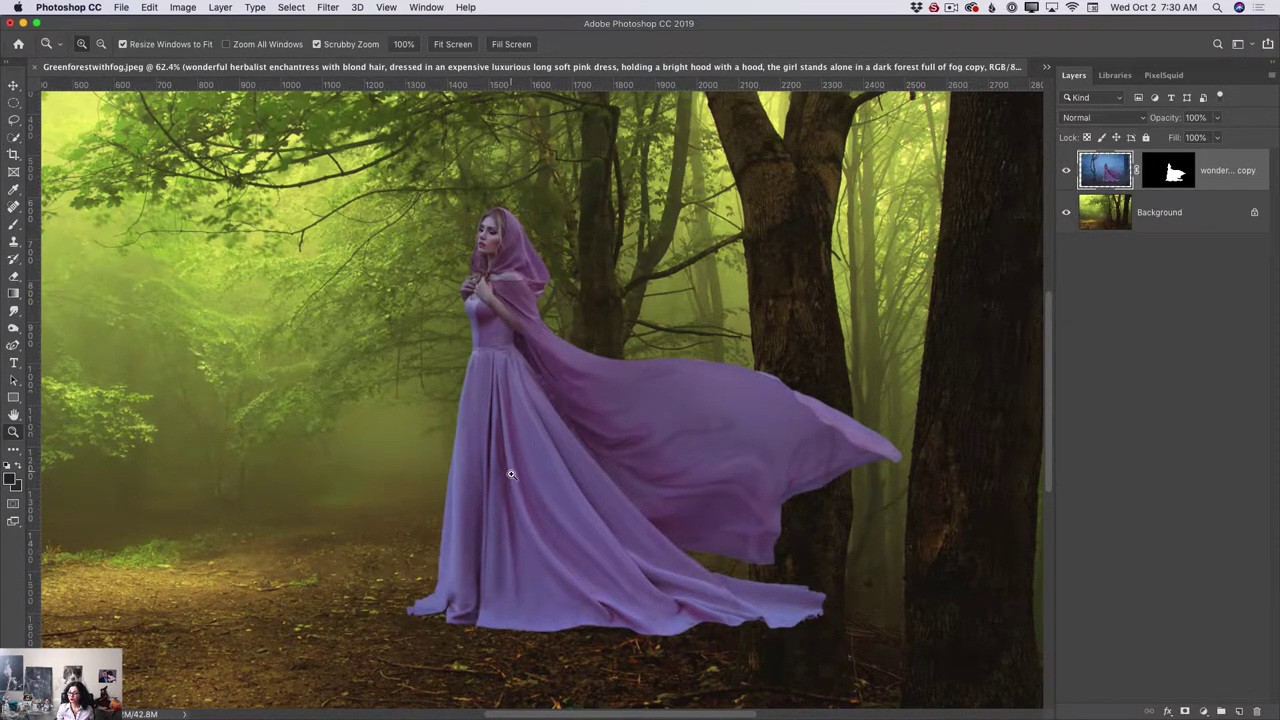
drag(508, 468, 495, 472)
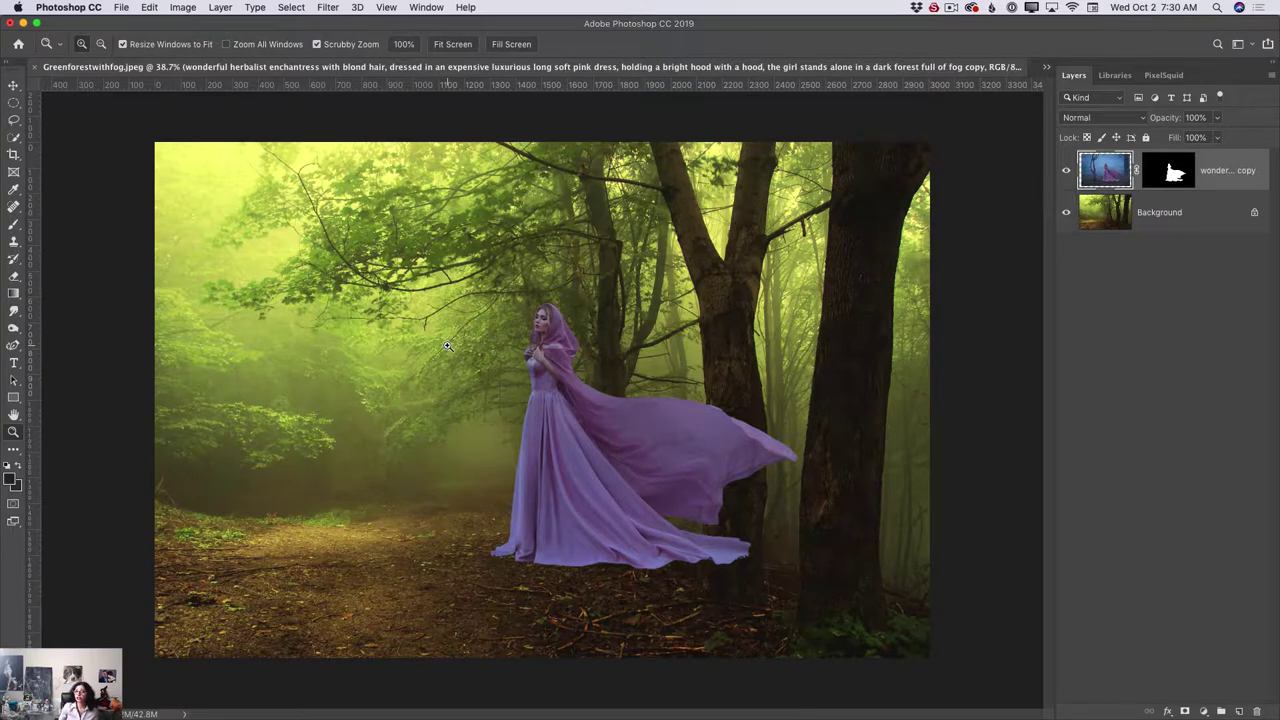
Scale the cut-out woman to about 117% and shift her lower and right toward the centre.
click(14, 86)
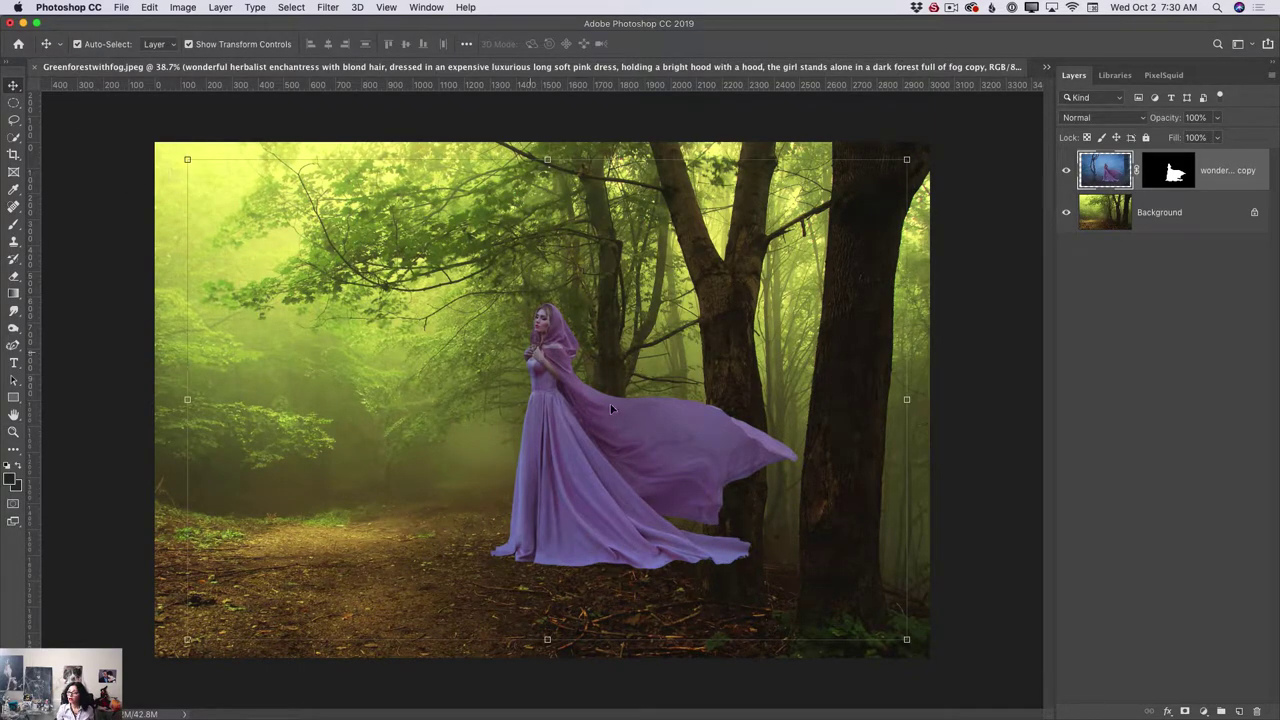
drag(585, 458, 530, 510)
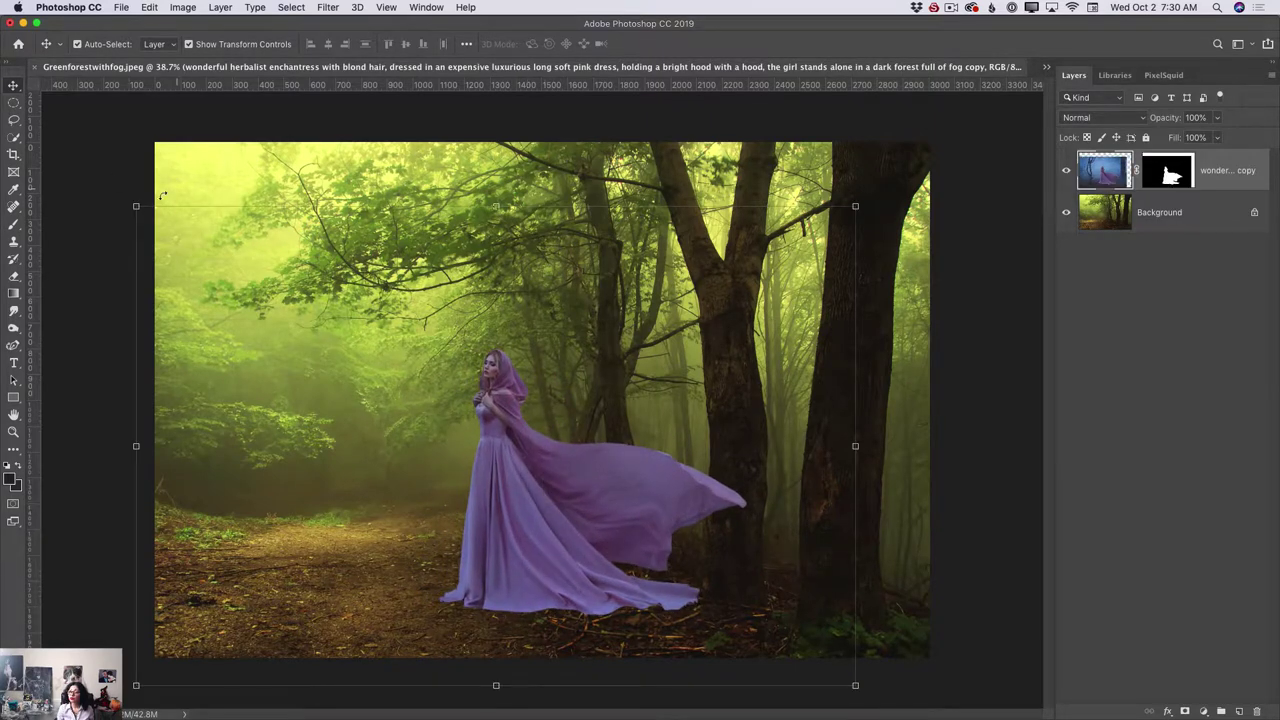
drag(135, 206, 3, 107)
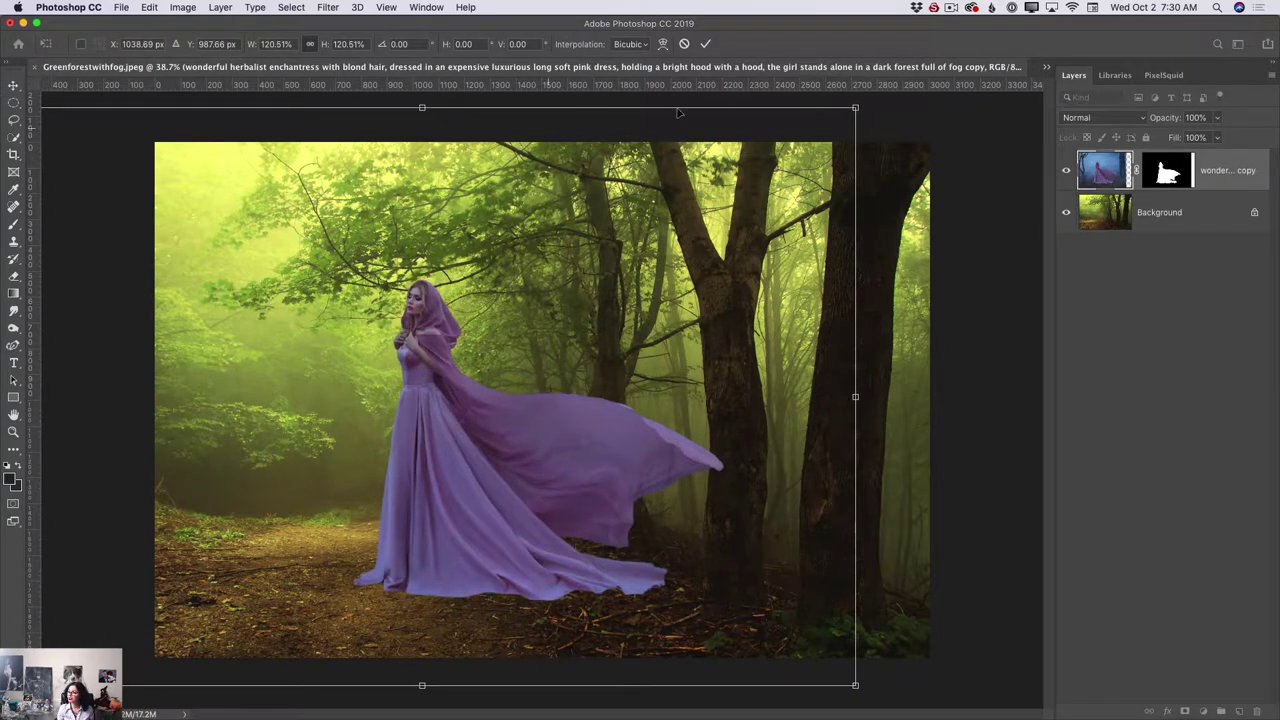
drag(853, 108, 862, 103)
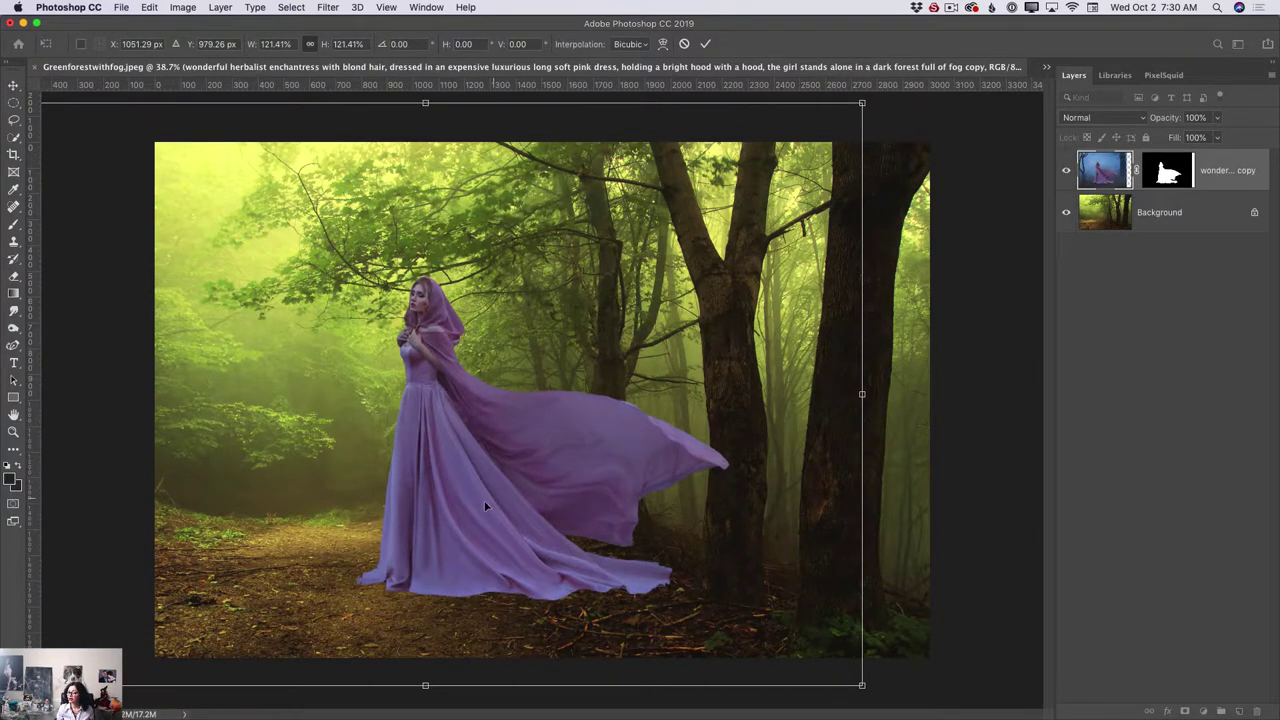
drag(485, 507, 513, 540)
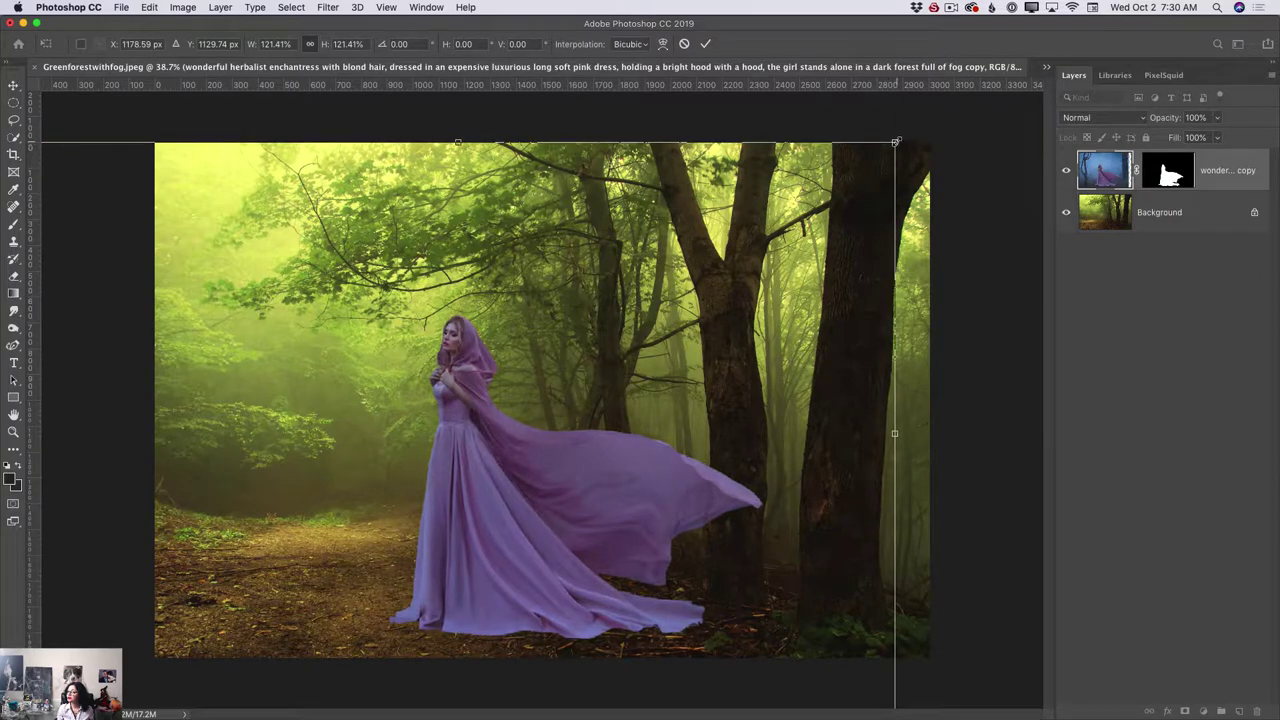
drag(895, 145, 860, 164)
drag(545, 517, 617, 518)
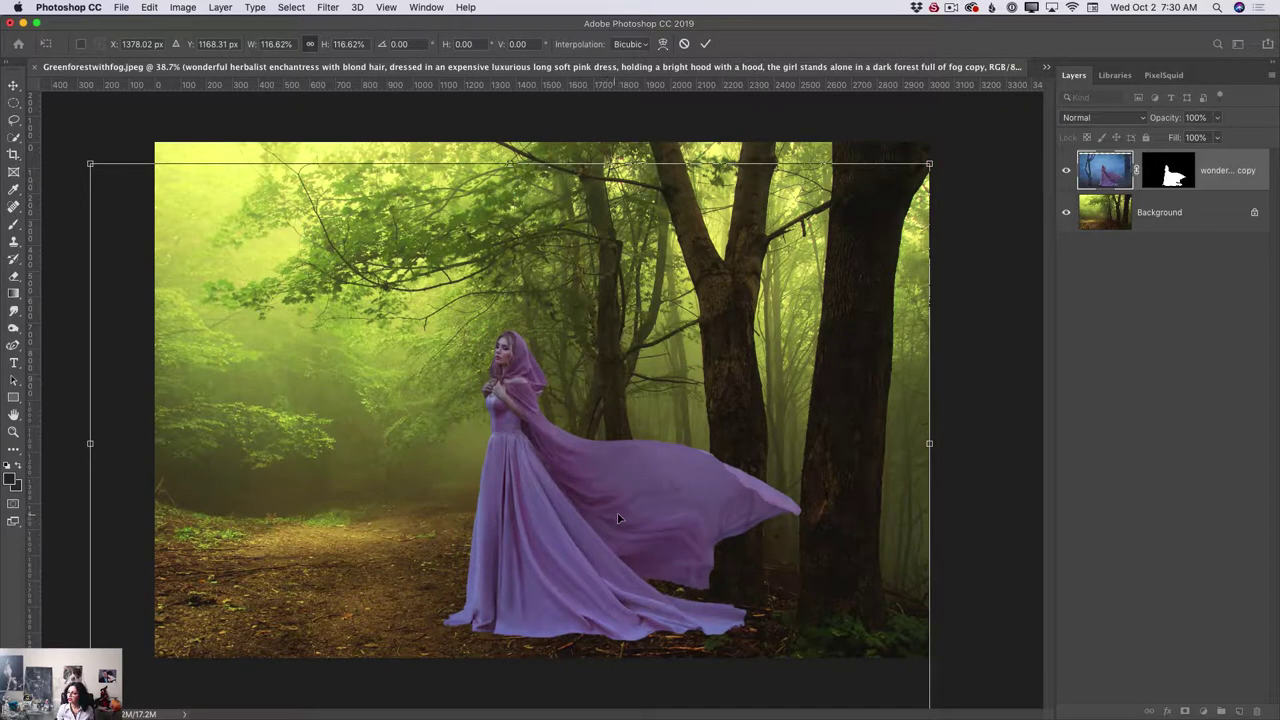
click(704, 43)
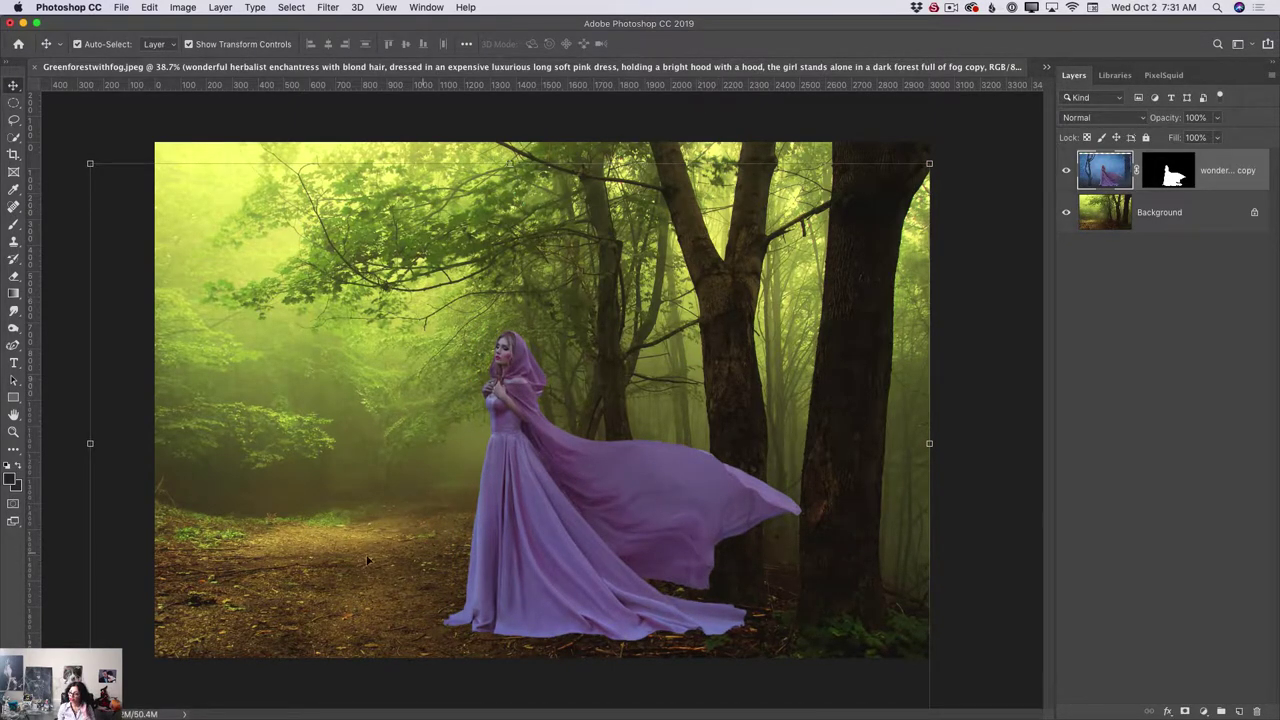
click(13, 432)
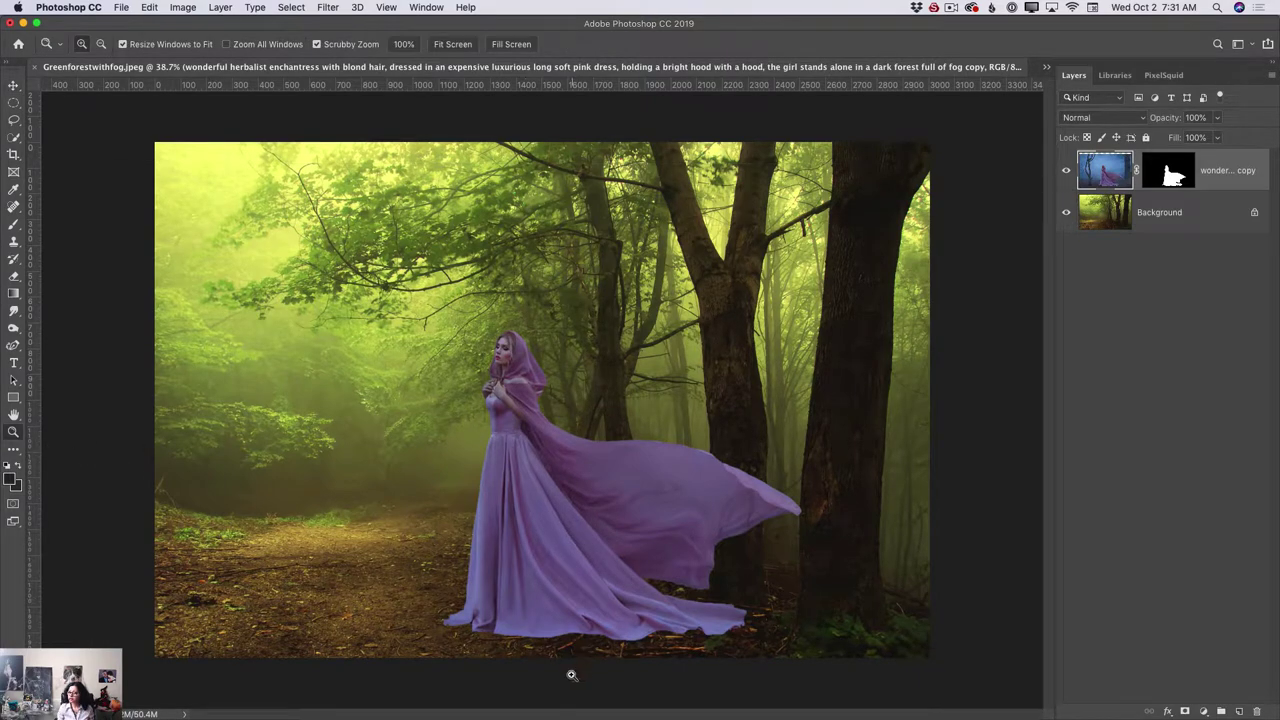
Zoom in on the gown and add a new empty layer above Background.
drag(570, 672, 600, 609)
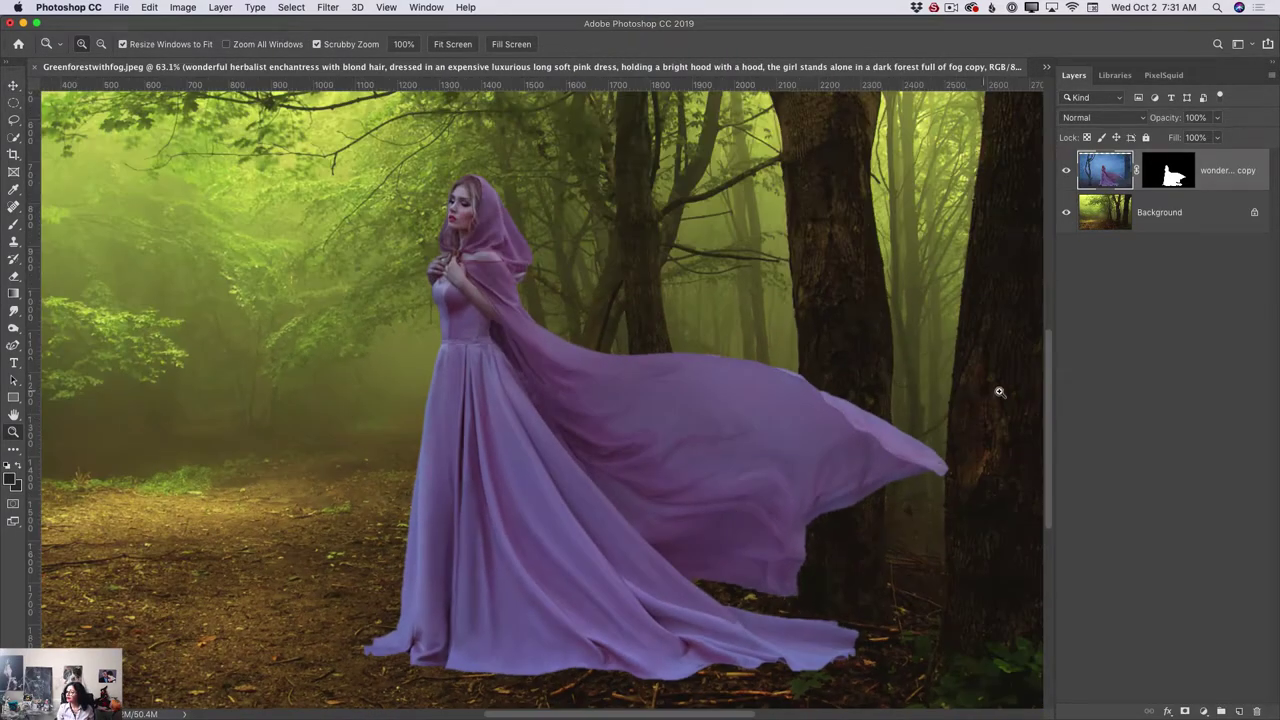
drag(1046, 374, 1045, 405)
drag(730, 580, 768, 578)
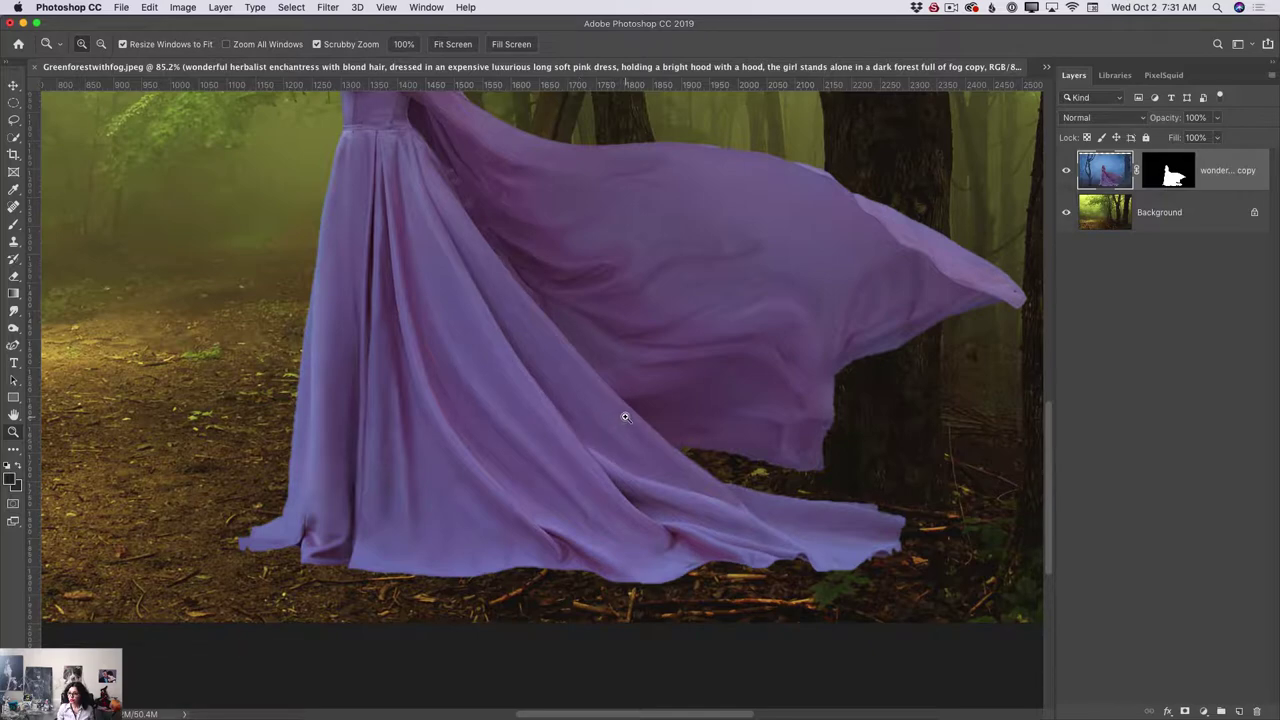
click(1180, 209)
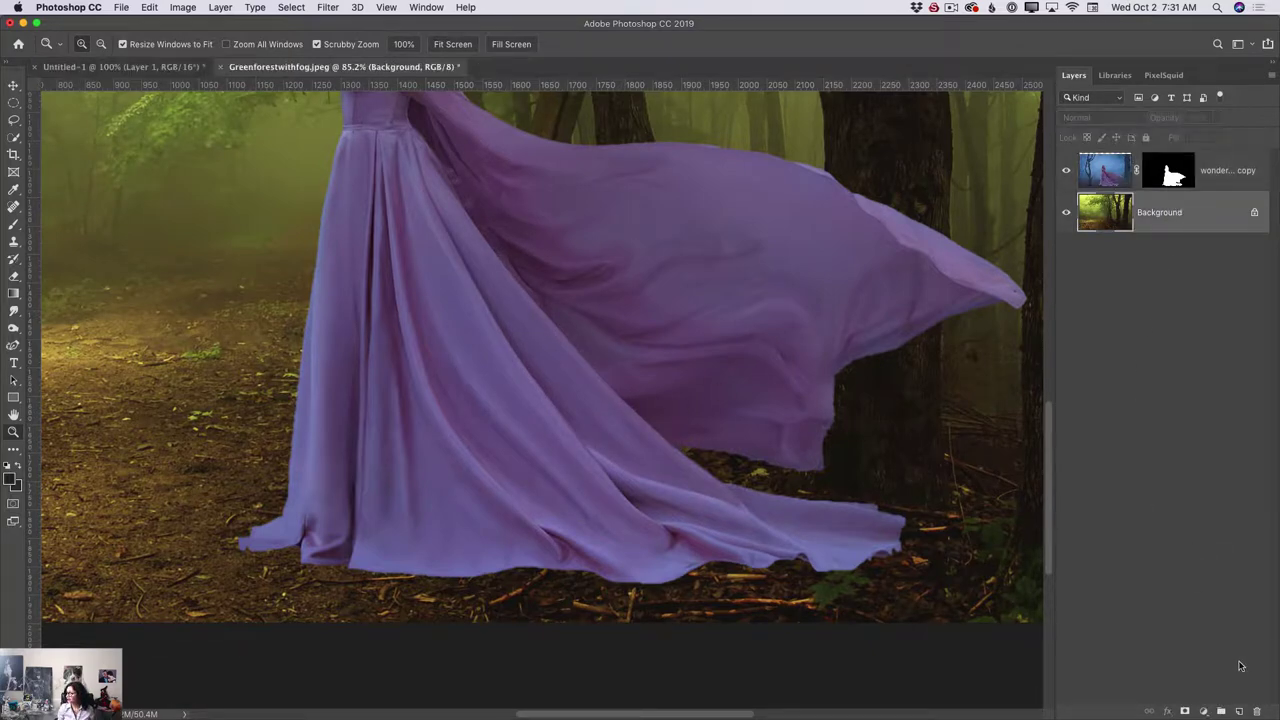
click(1240, 711)
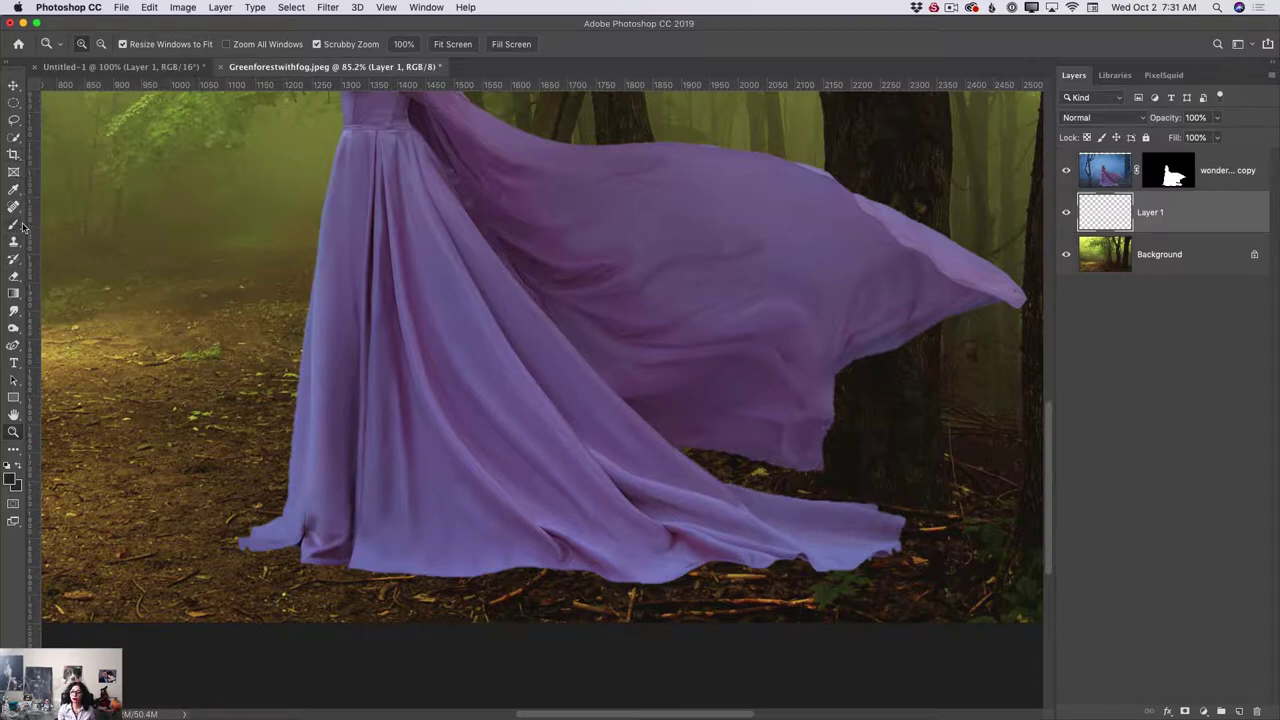
Sample the dark hem colour and paint a shadow under the gown with a 25-px brush.
click(15, 190)
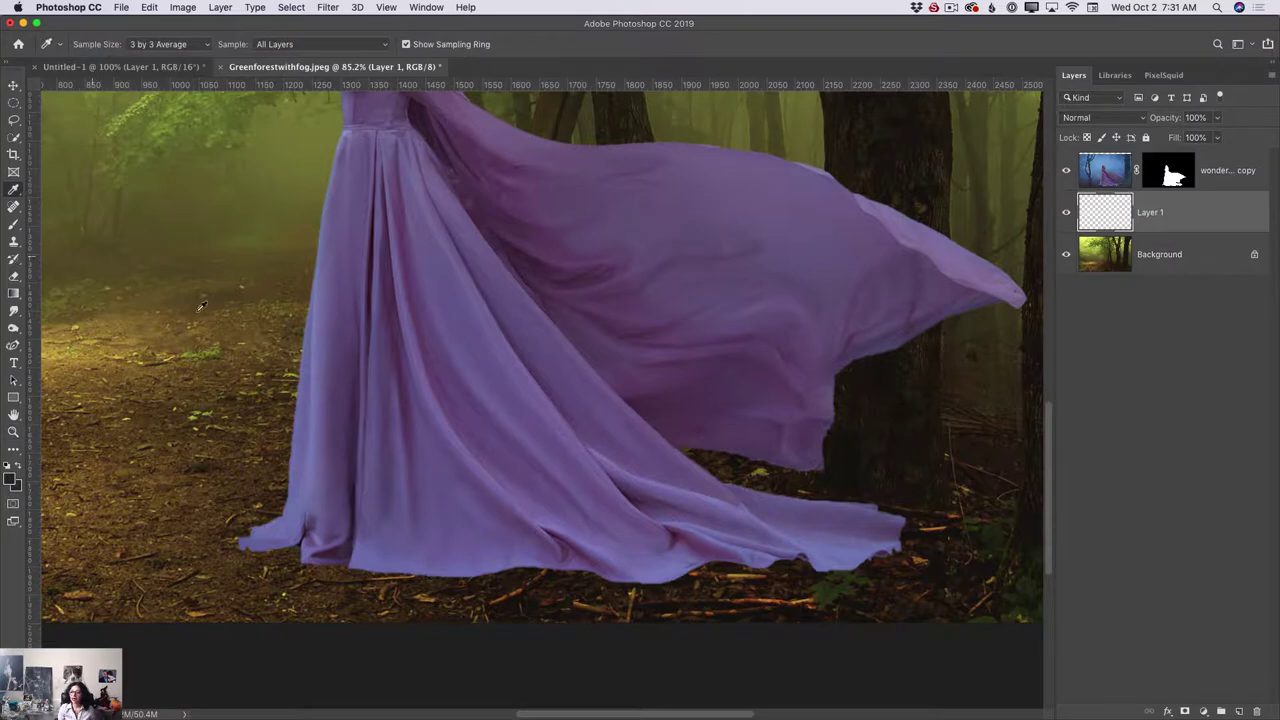
click(557, 570)
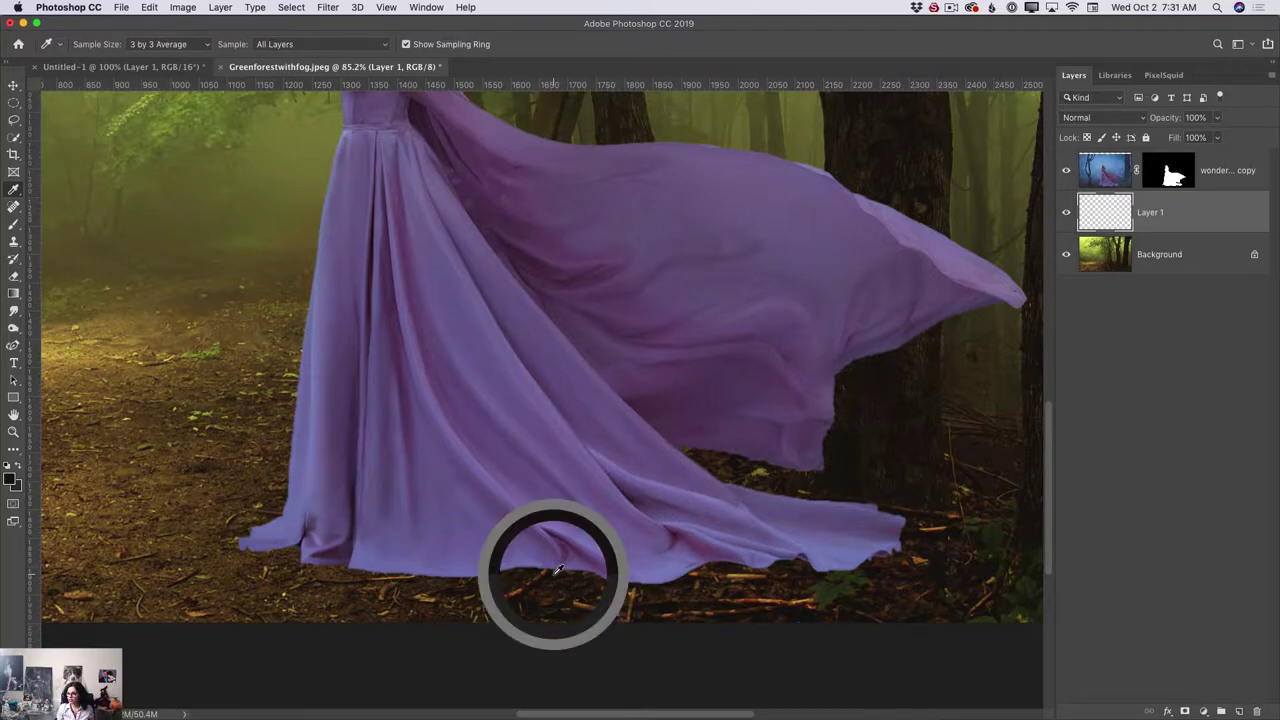
click(14, 226)
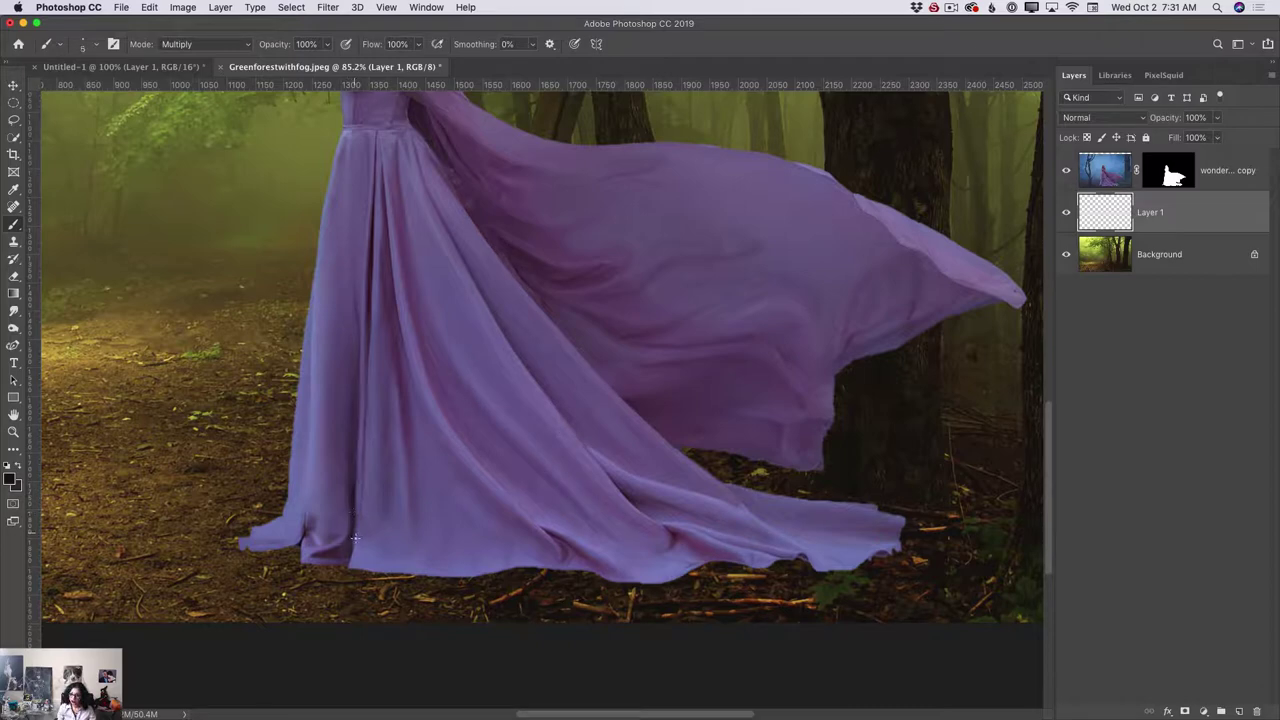
key(bracketright)
key(bracketright)
key(bracketright)
key(bracketright)
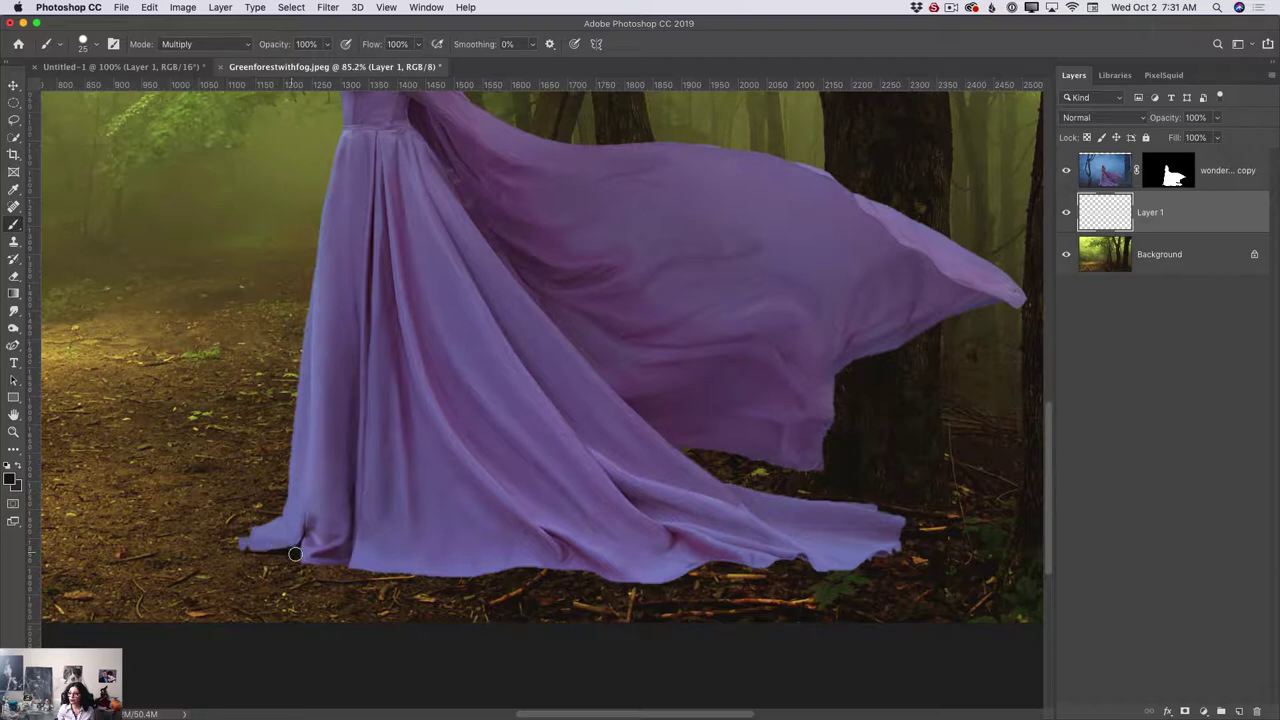
mouse_move(307, 563)
mouse_down()
mouse_move(623, 581)
mouse_move(806, 560)
mouse_move(844, 573)
mouse_move(890, 554)
mouse_move(853, 570)
mouse_move(610, 582)
mouse_move(375, 569)
mouse_up()
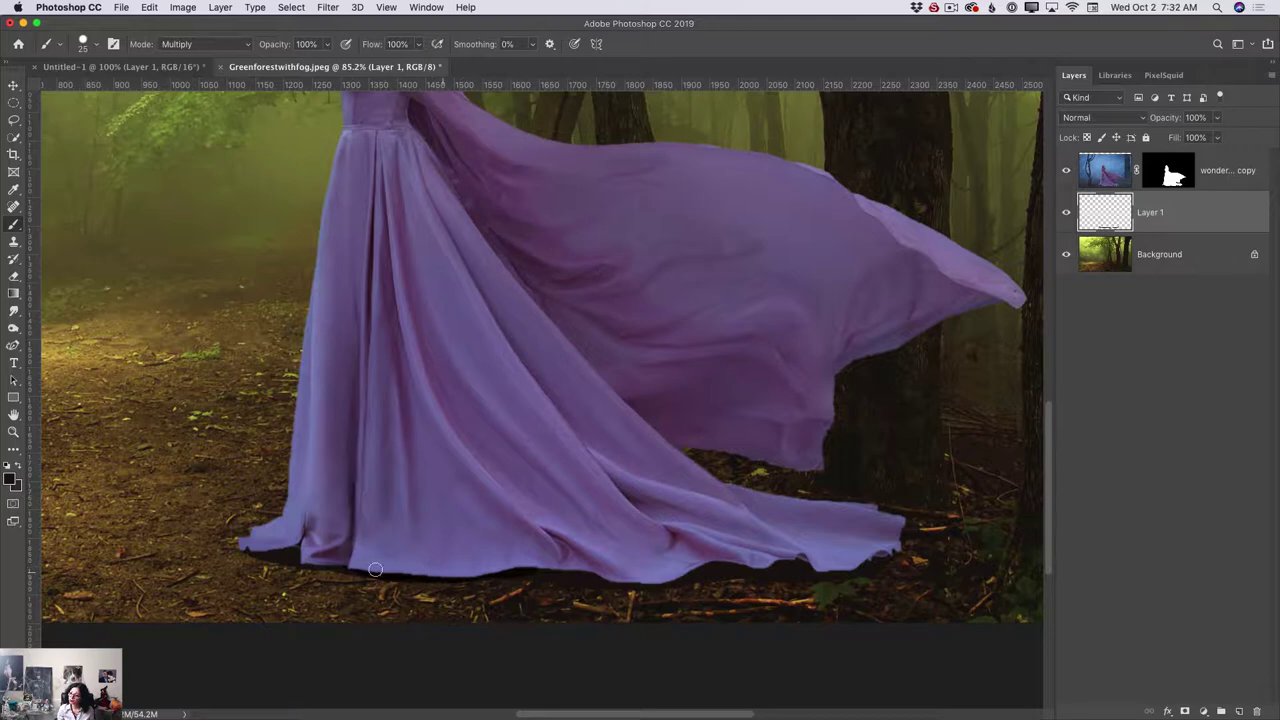
Apply a Gaussian Blur of 5.2 px radius to the shadow layer.
click(327, 10)
mouse_move(458, 168)
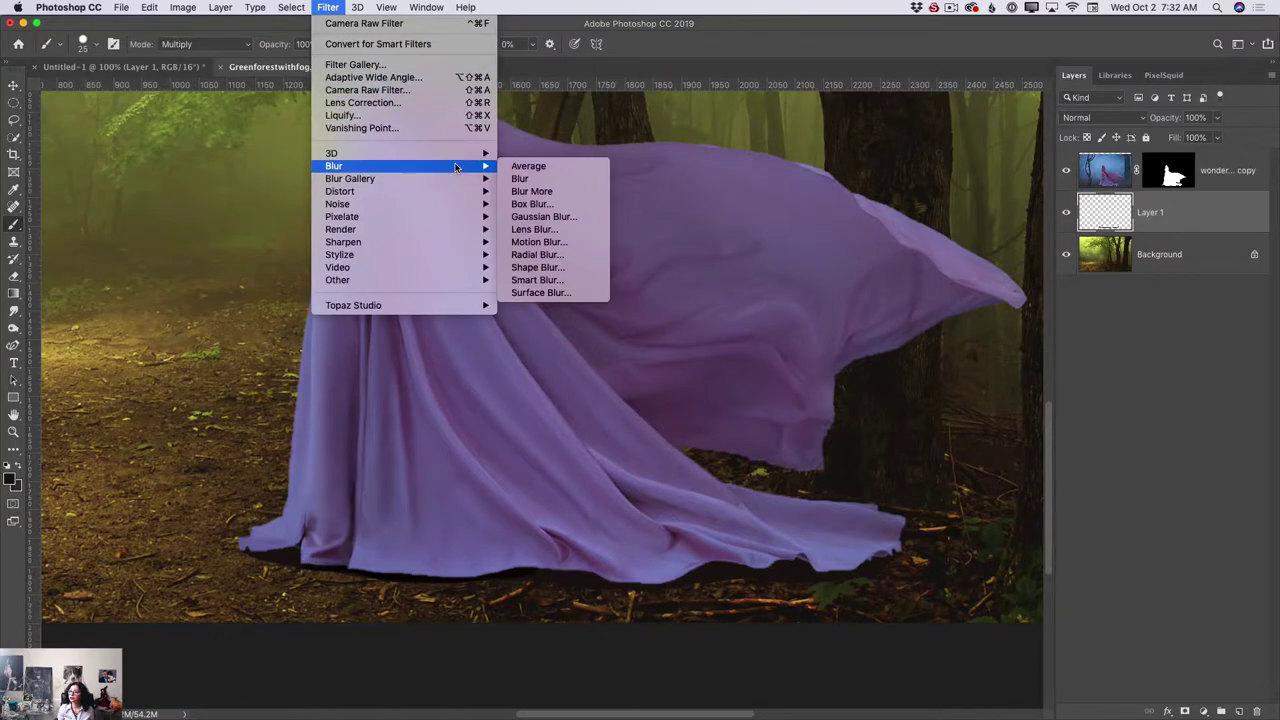
click(565, 218)
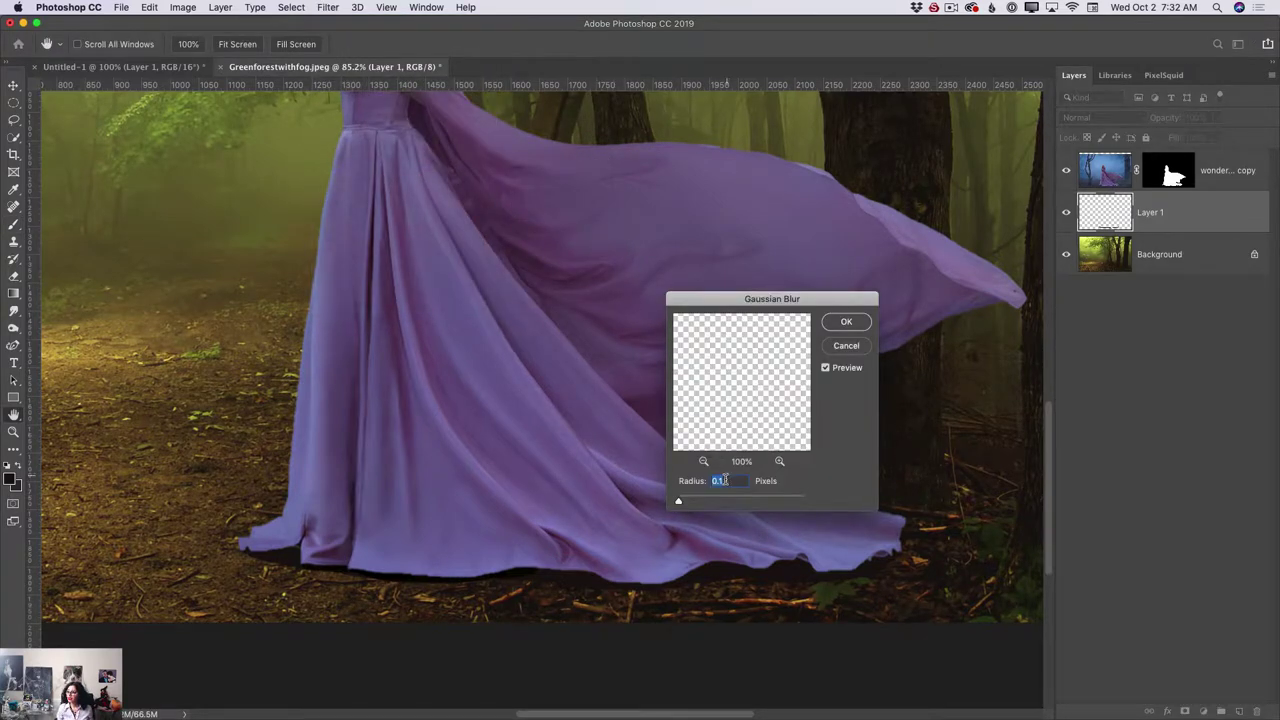
drag(677, 501, 711, 505)
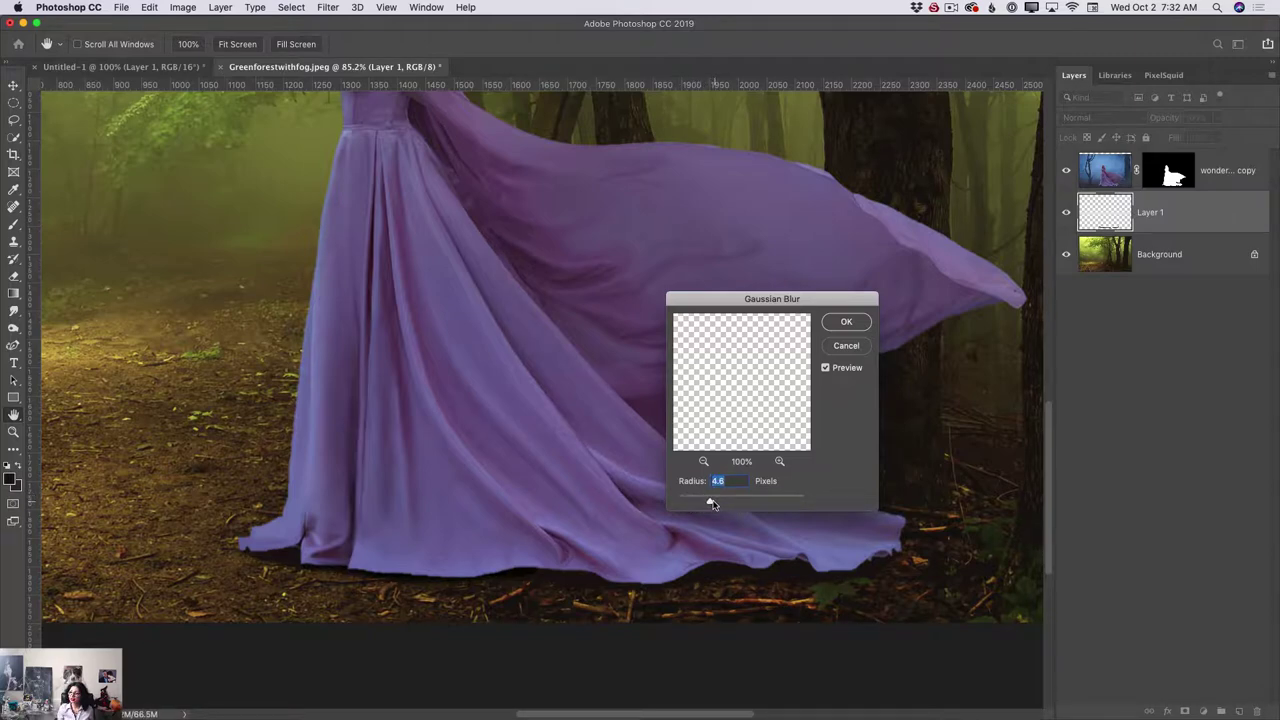
click(846, 322)
Lower Layer 1's opacity to 70%.
click(1217, 117)
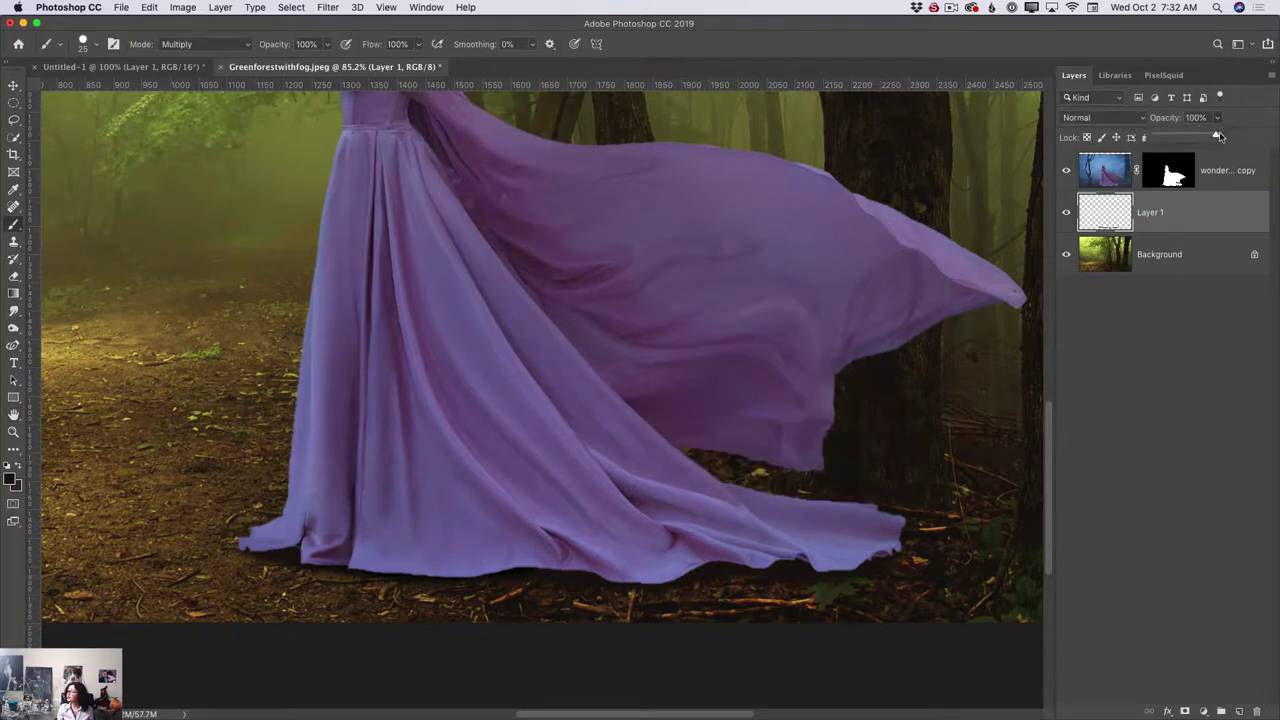
drag(1218, 137, 1197, 136)
click(13, 432)
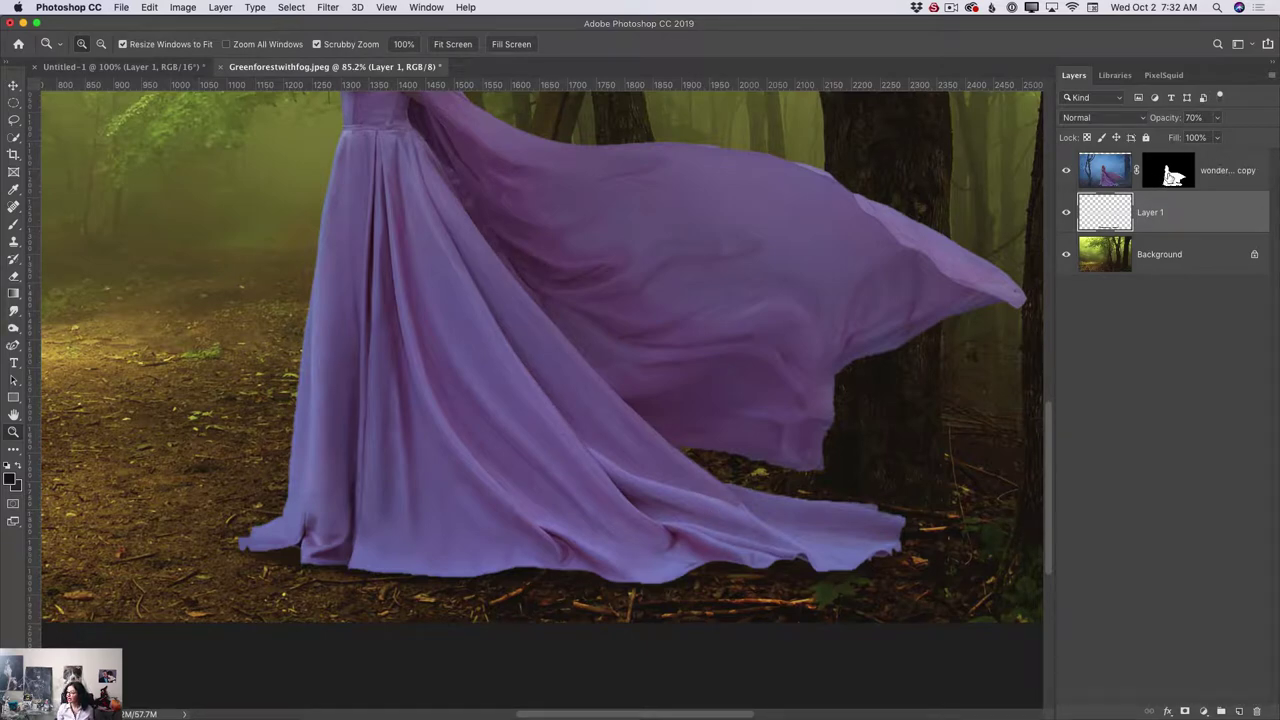
Paint black with a soft 9-px round brush on the woman's mask along the gown's hem.
click(1173, 177)
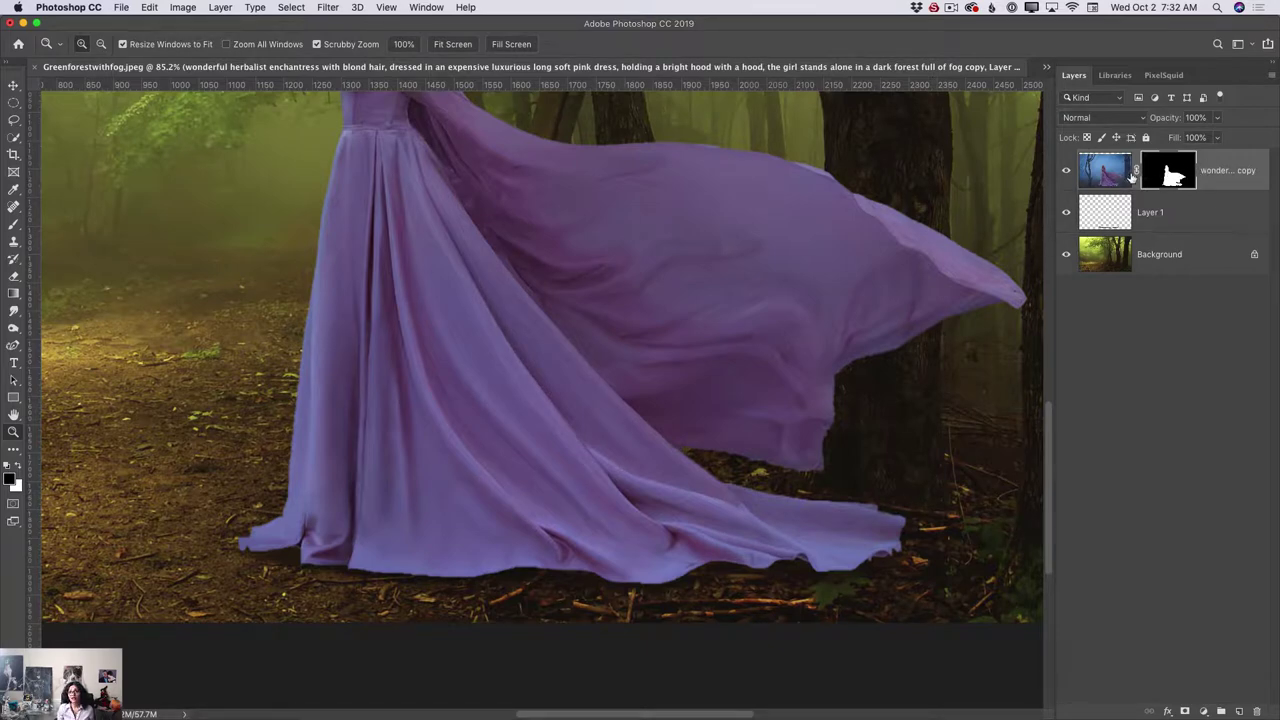
click(799, 585)
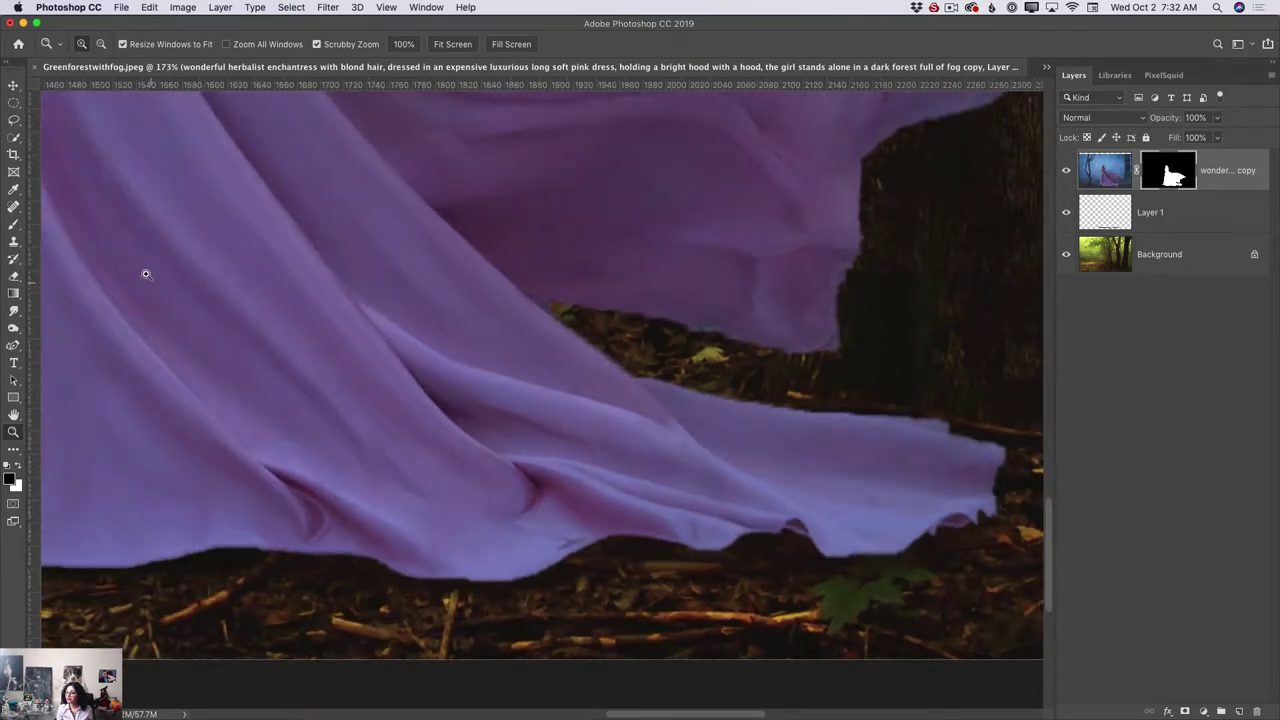
click(15, 227)
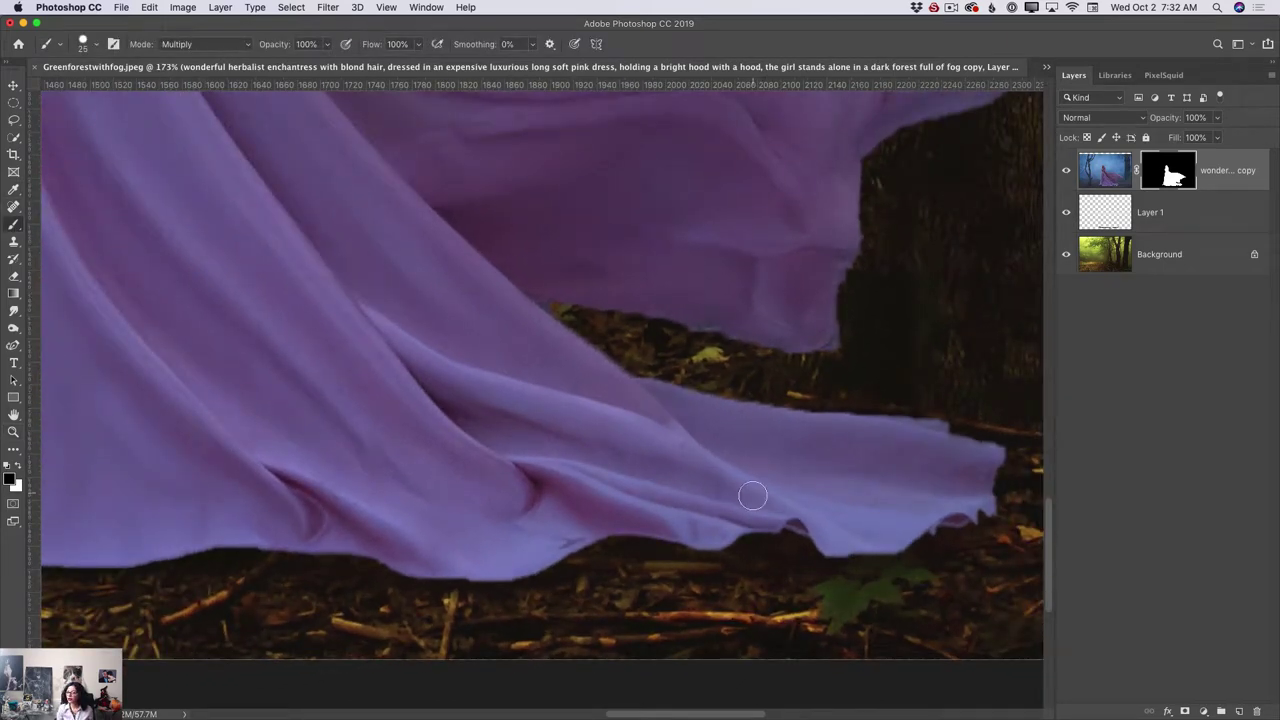
key(bracketleft)
key(bracketleft)
key(bracketleft)
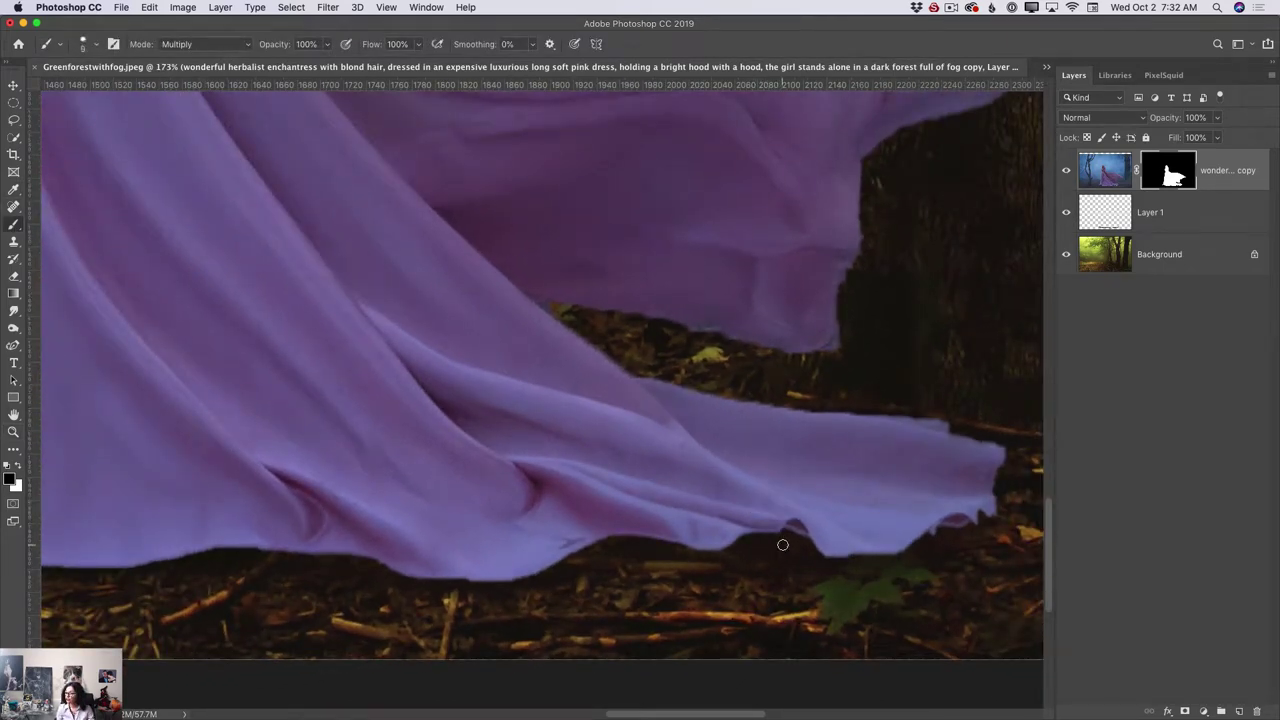
right_click(656, 481)
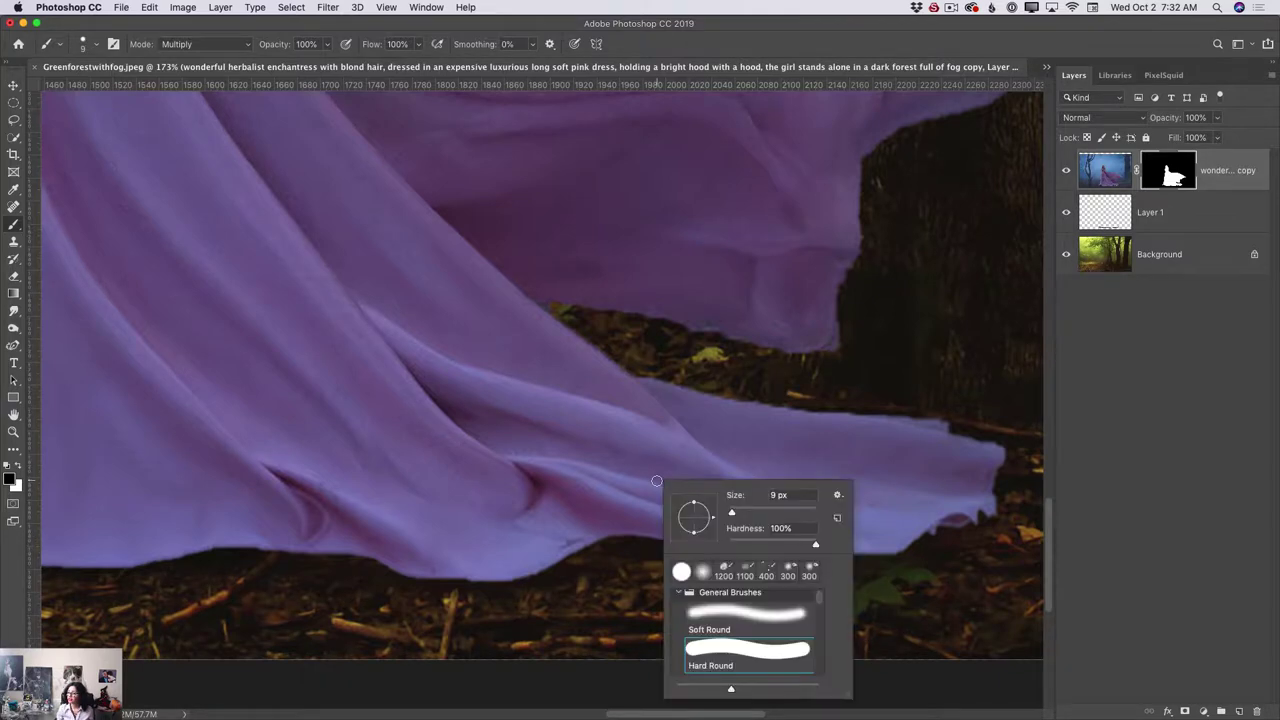
click(756, 613)
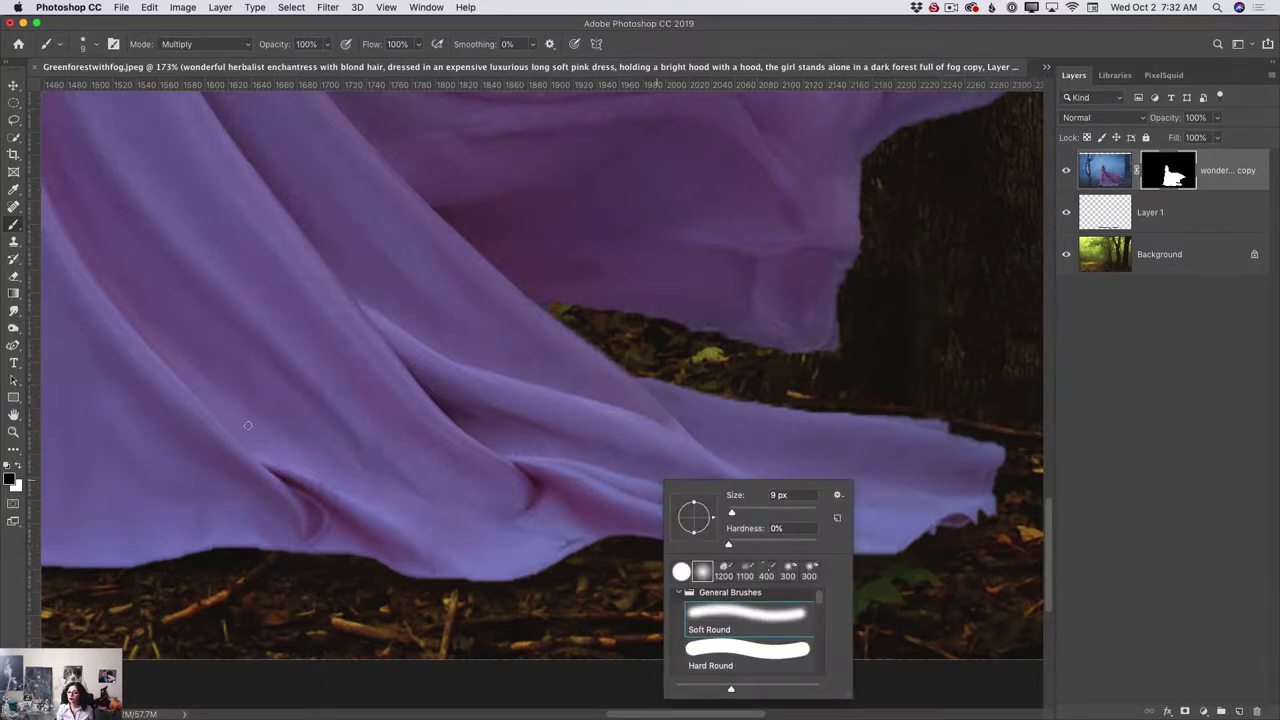
click(10, 483)
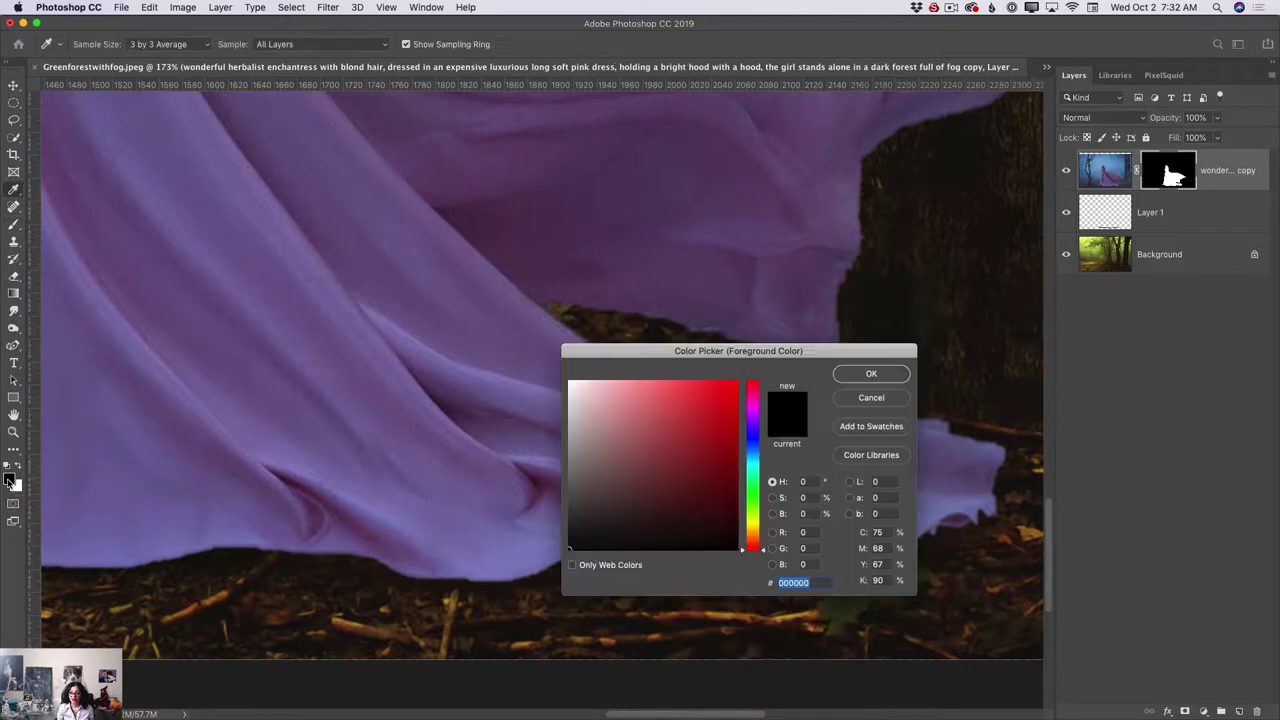
click(862, 374)
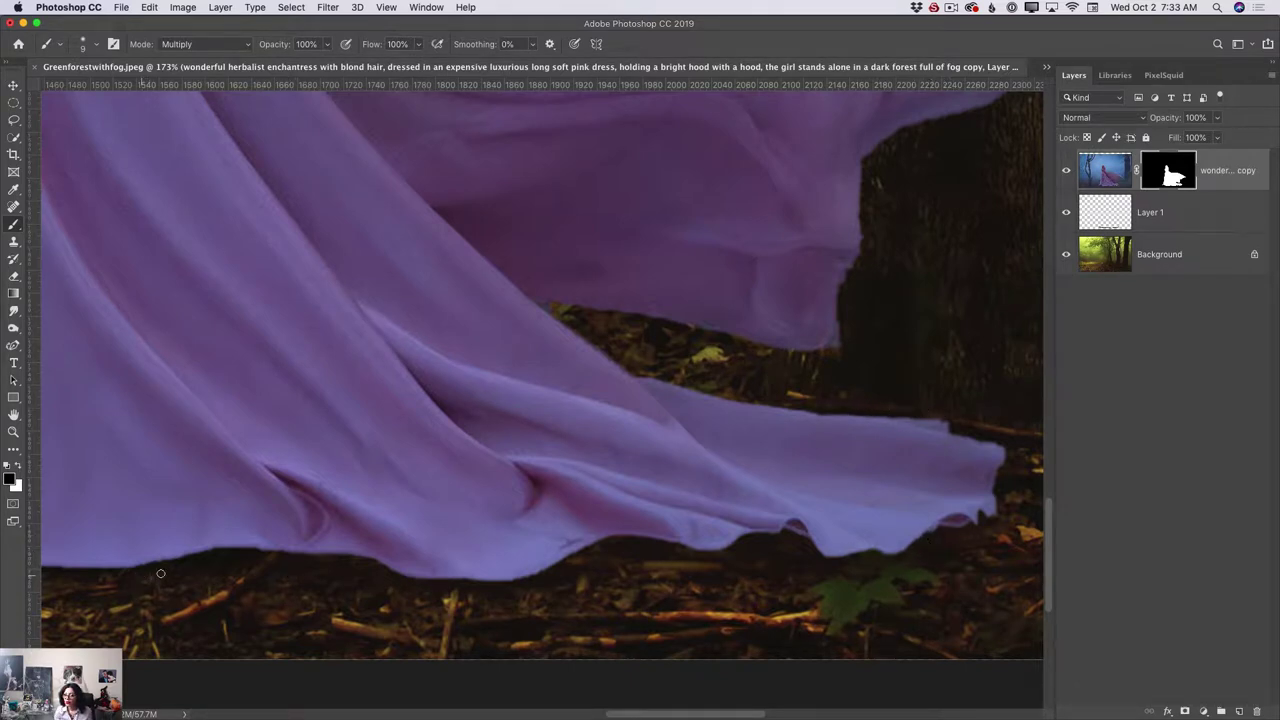
click(13, 431)
scroll(500, 529, down, 10)
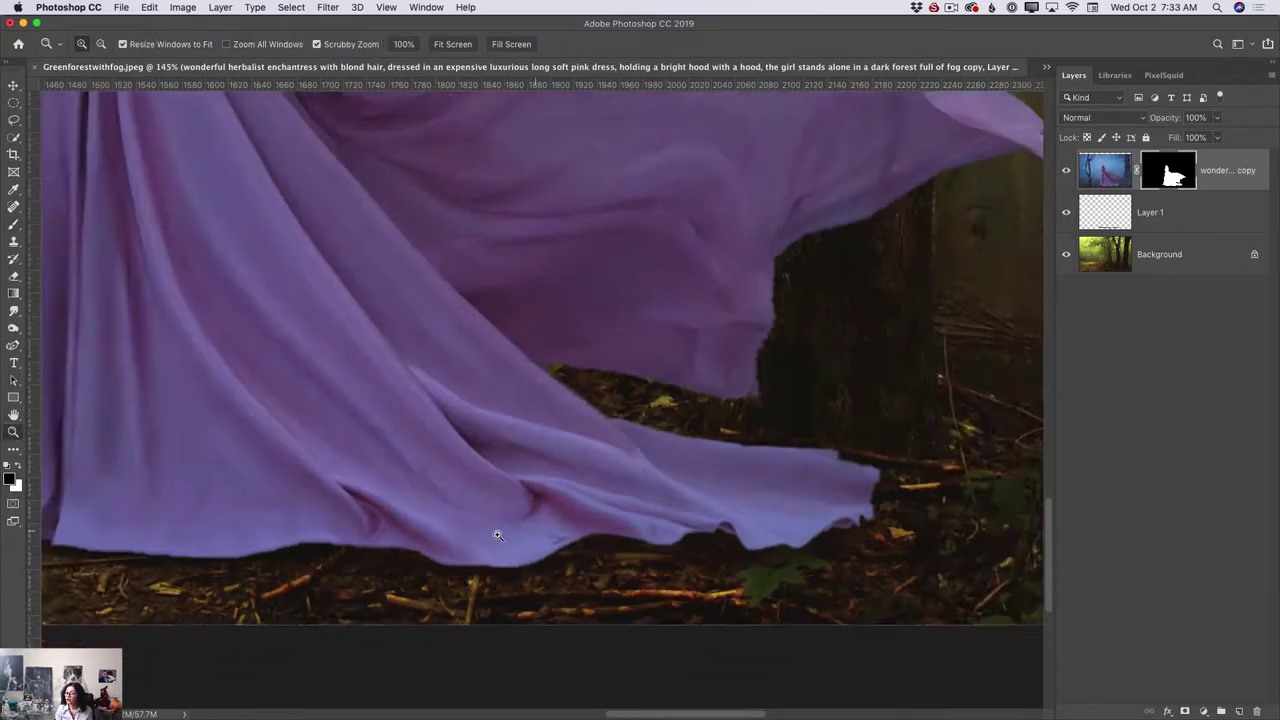
Fit the whole forest scene on screen, select the Background layer and open PixelSquid.
key(super+0)
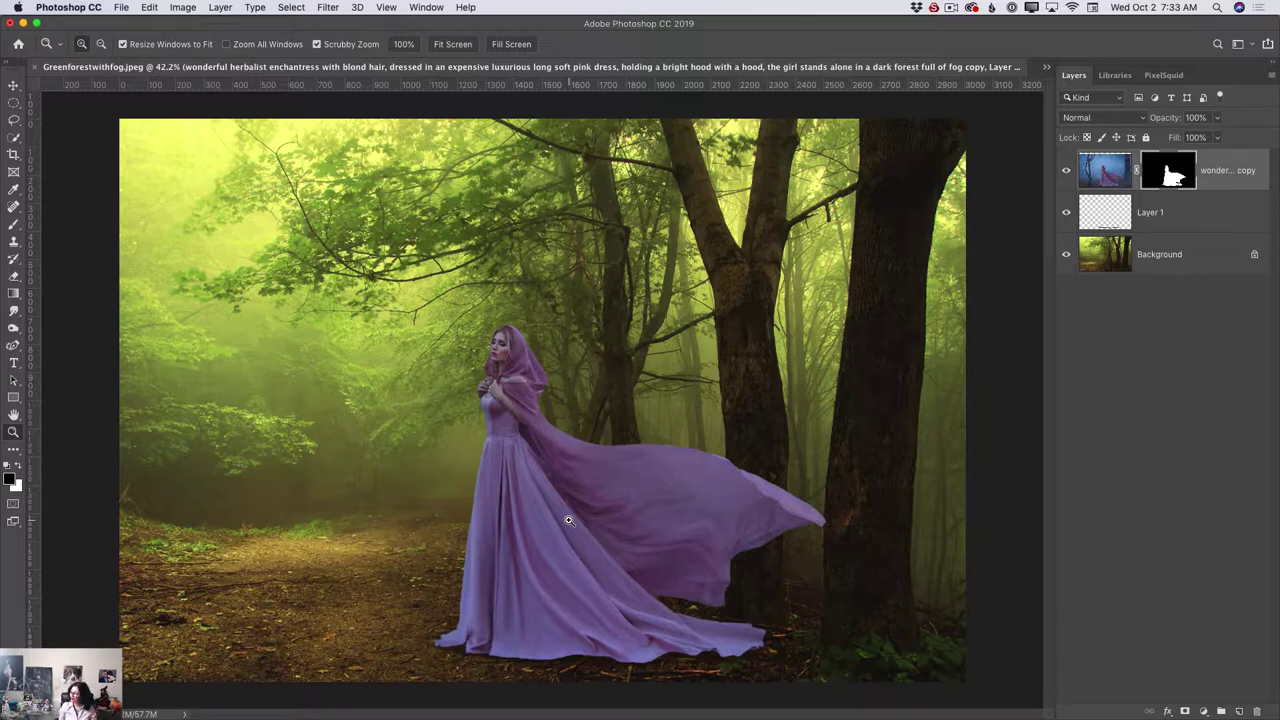
click(1159, 258)
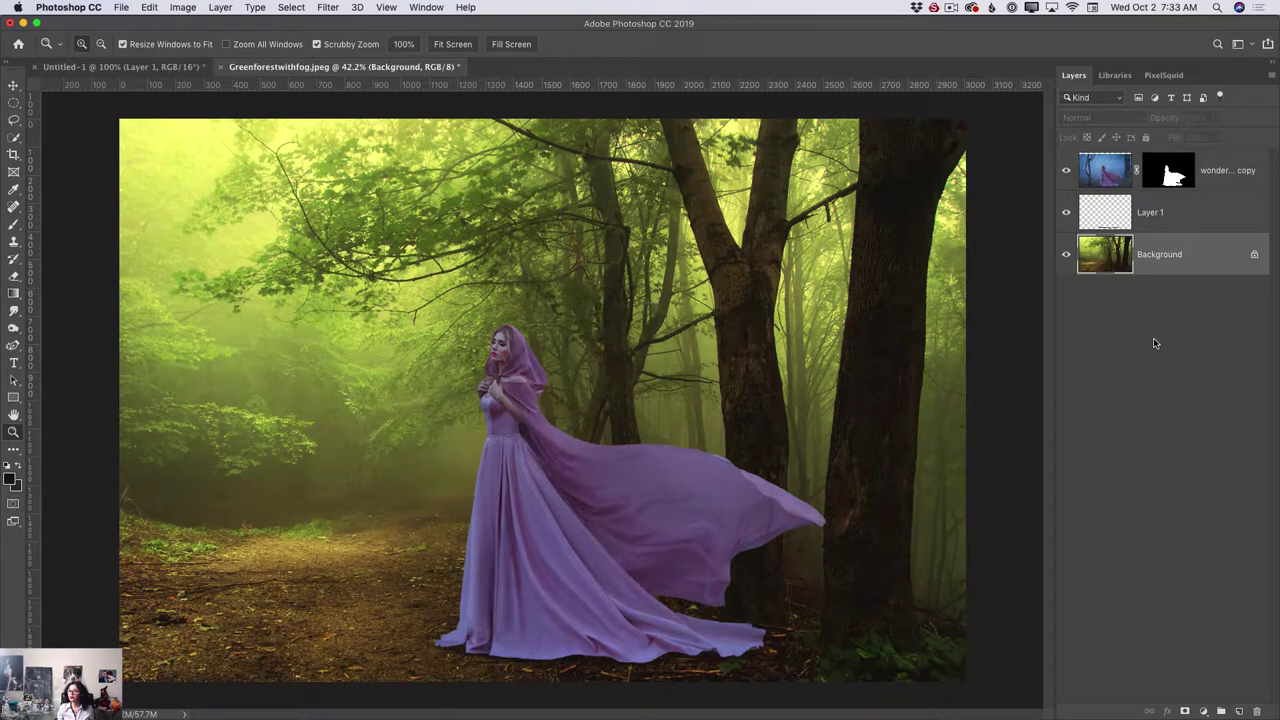
click(1164, 76)
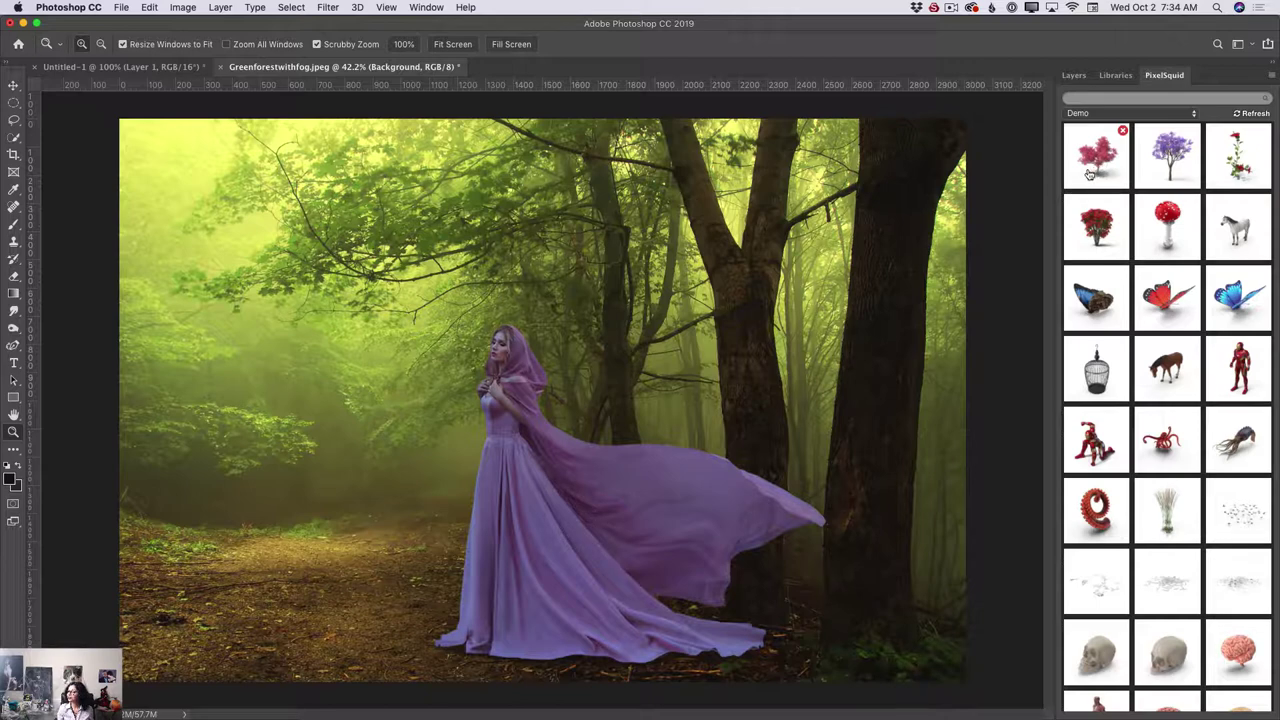
Place the pink Silk Floss Tree 3D object at the scene's left edge, rendered at High resolution.
click(1100, 164)
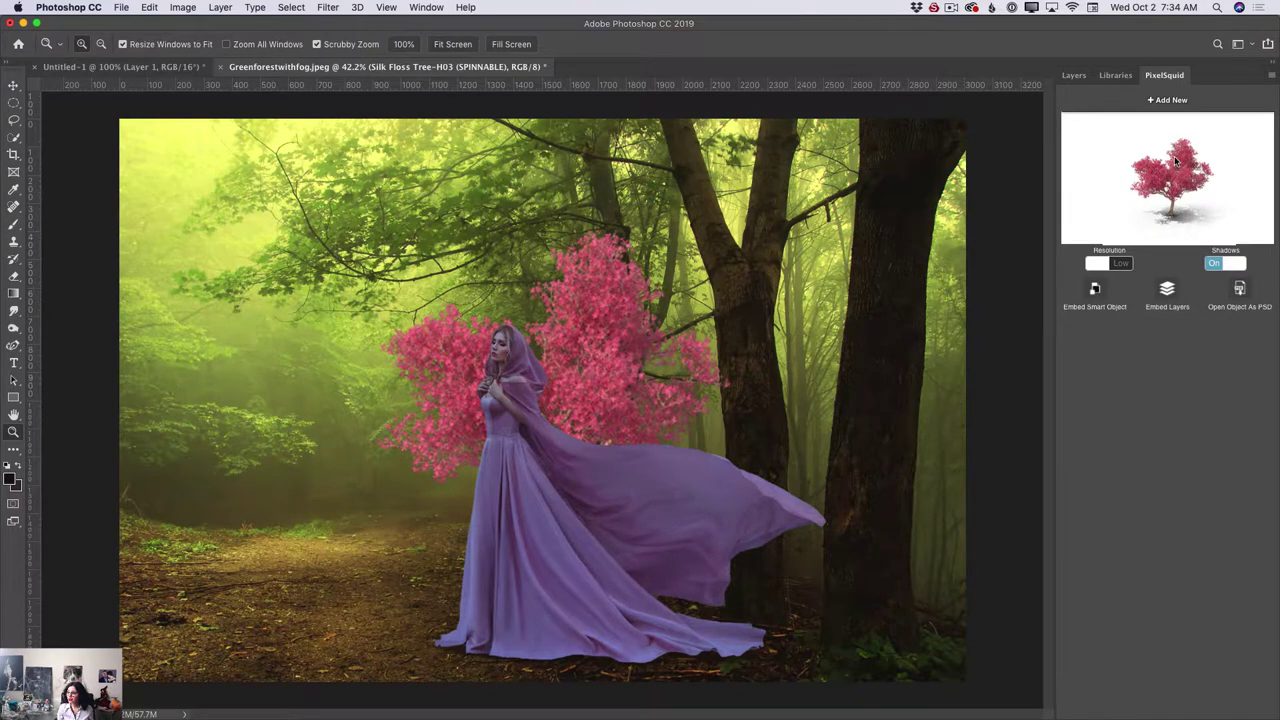
drag(1173, 175, 1174, 157)
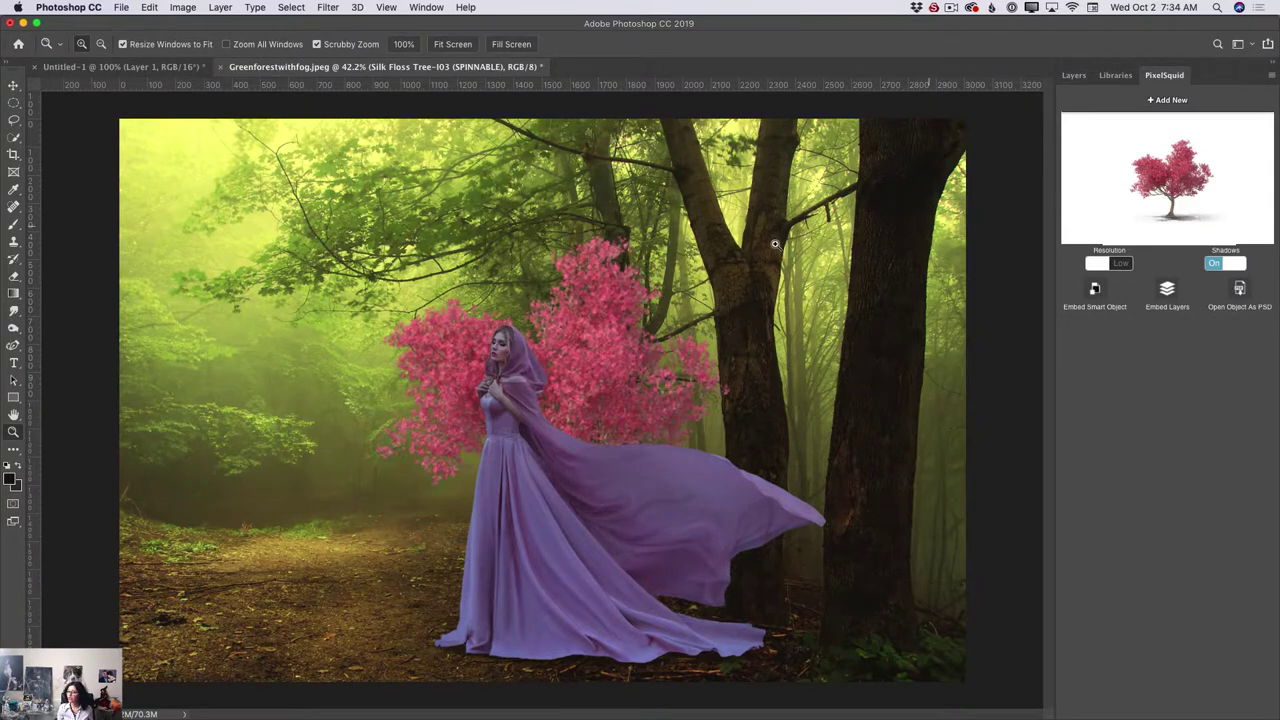
click(14, 86)
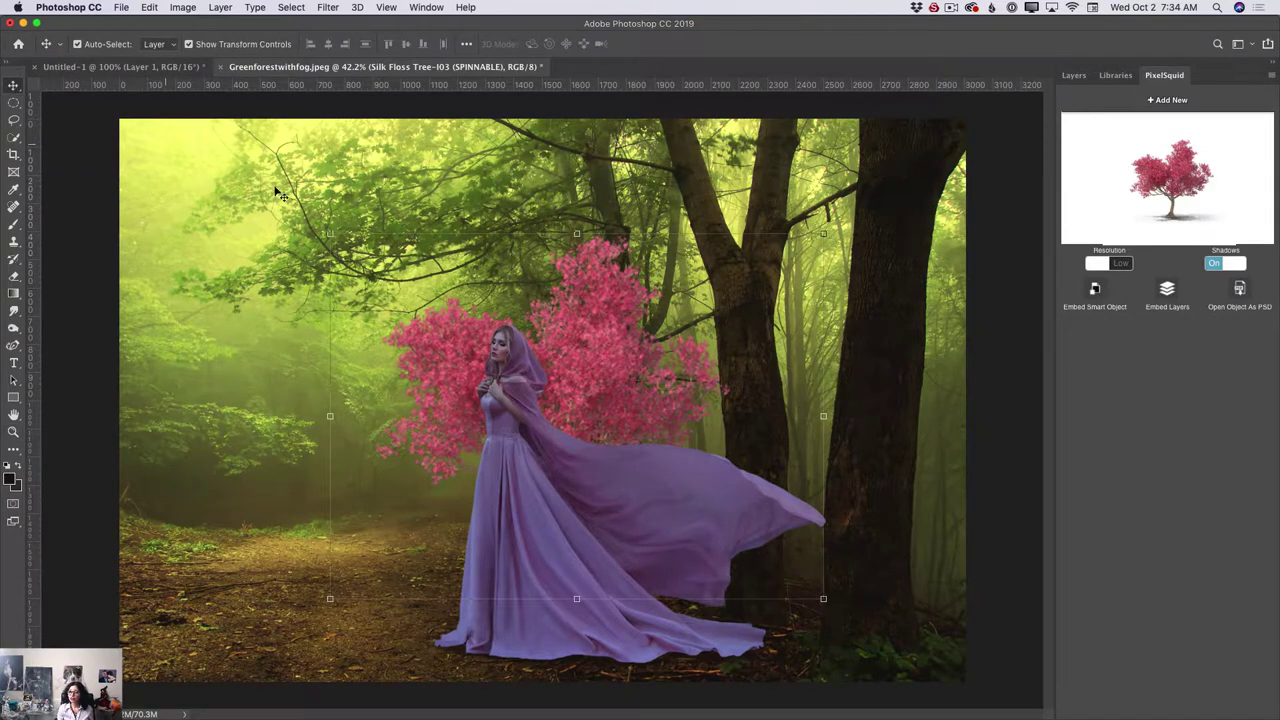
drag(611, 312, 228, 305)
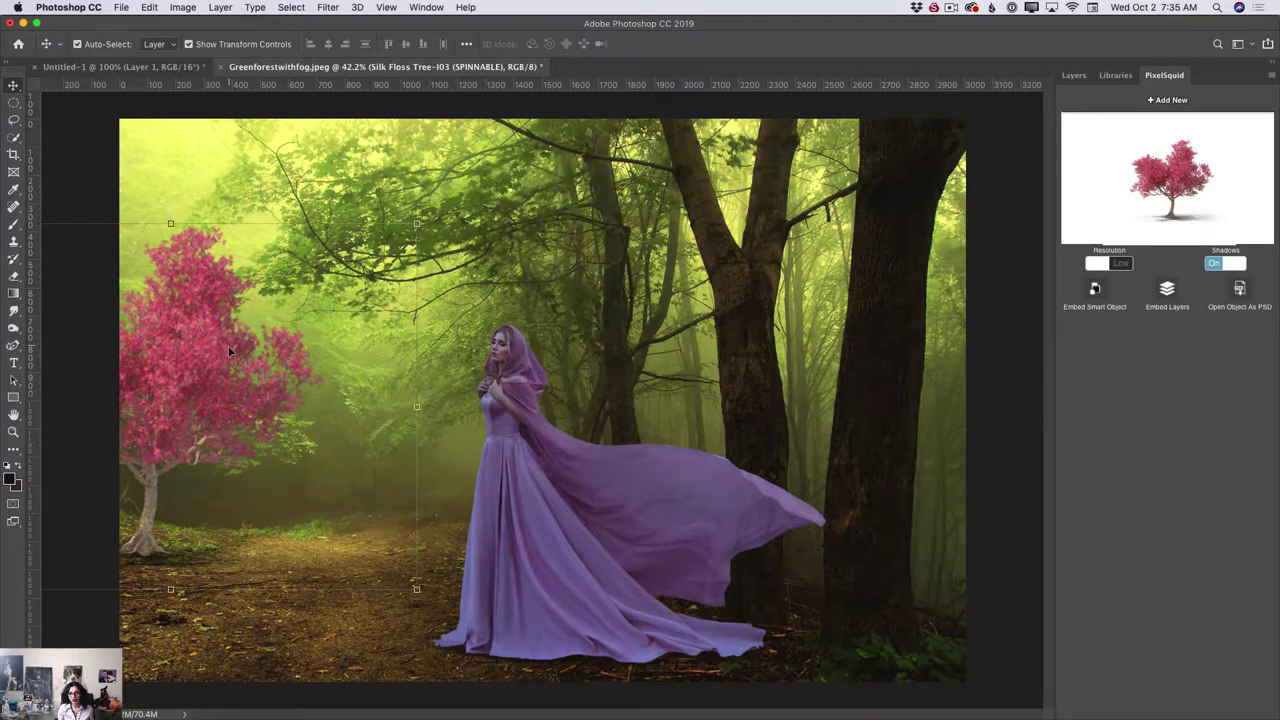
click(1124, 265)
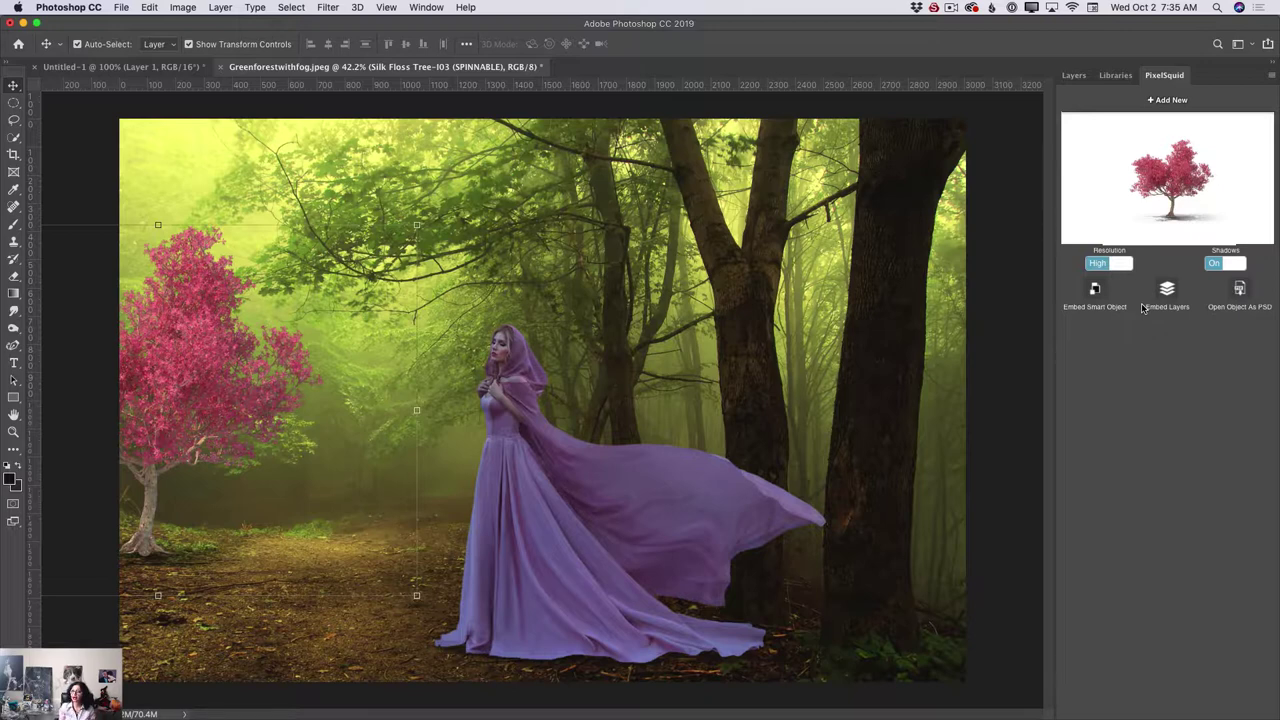
click(1171, 101)
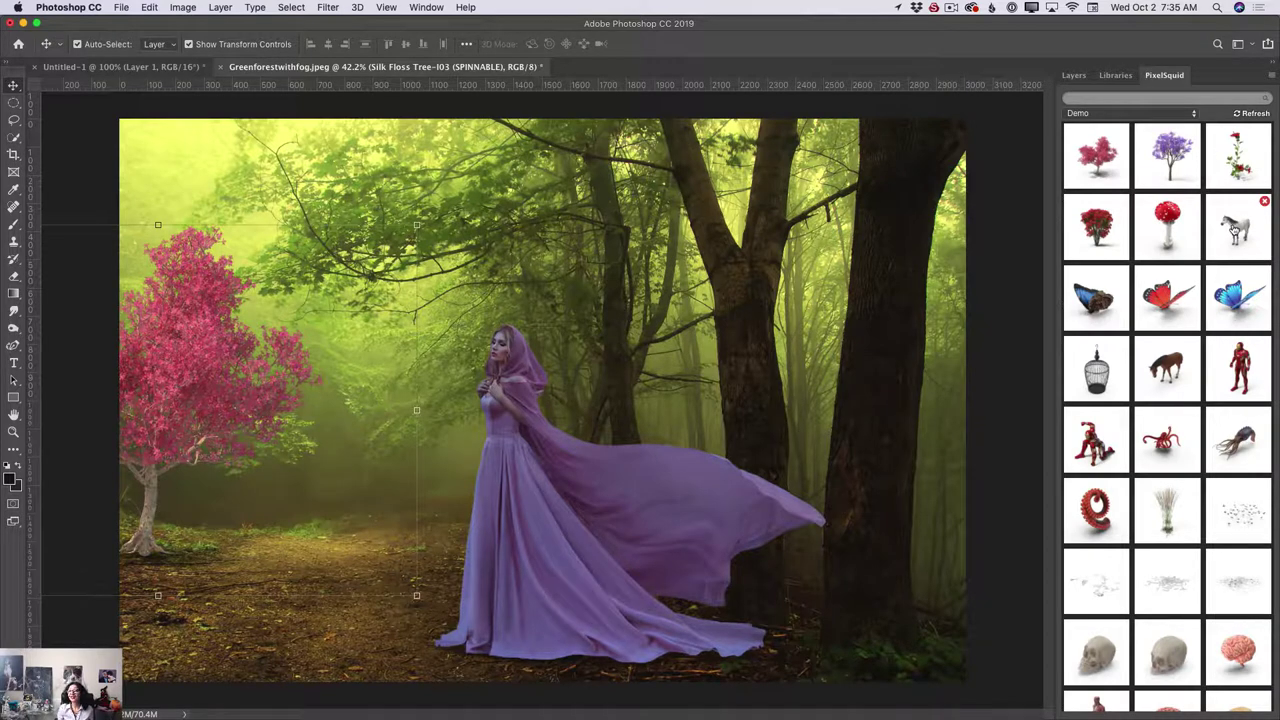
Add the white horse 3D object, turned to a front-left view, beside the woman.
click(1244, 232)
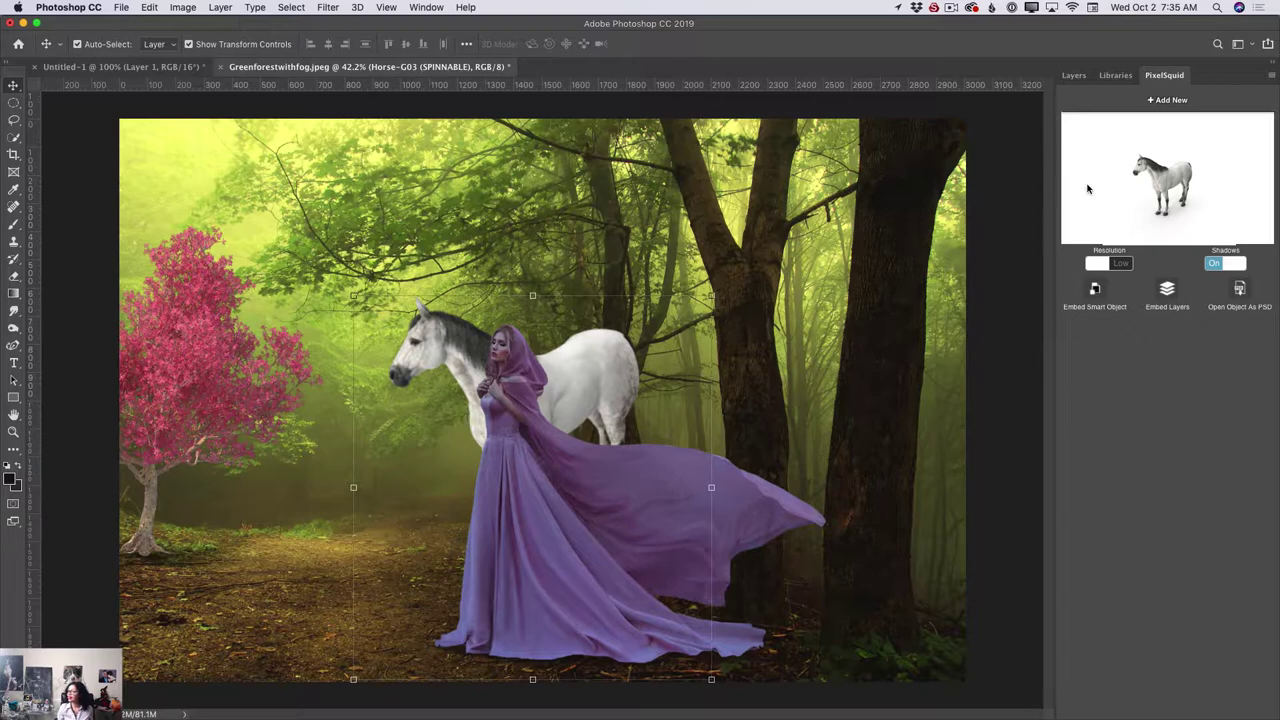
mouse_move(1142, 176)
mouse_down()
mouse_move(1156, 158)
mouse_move(1150, 182)
mouse_up()
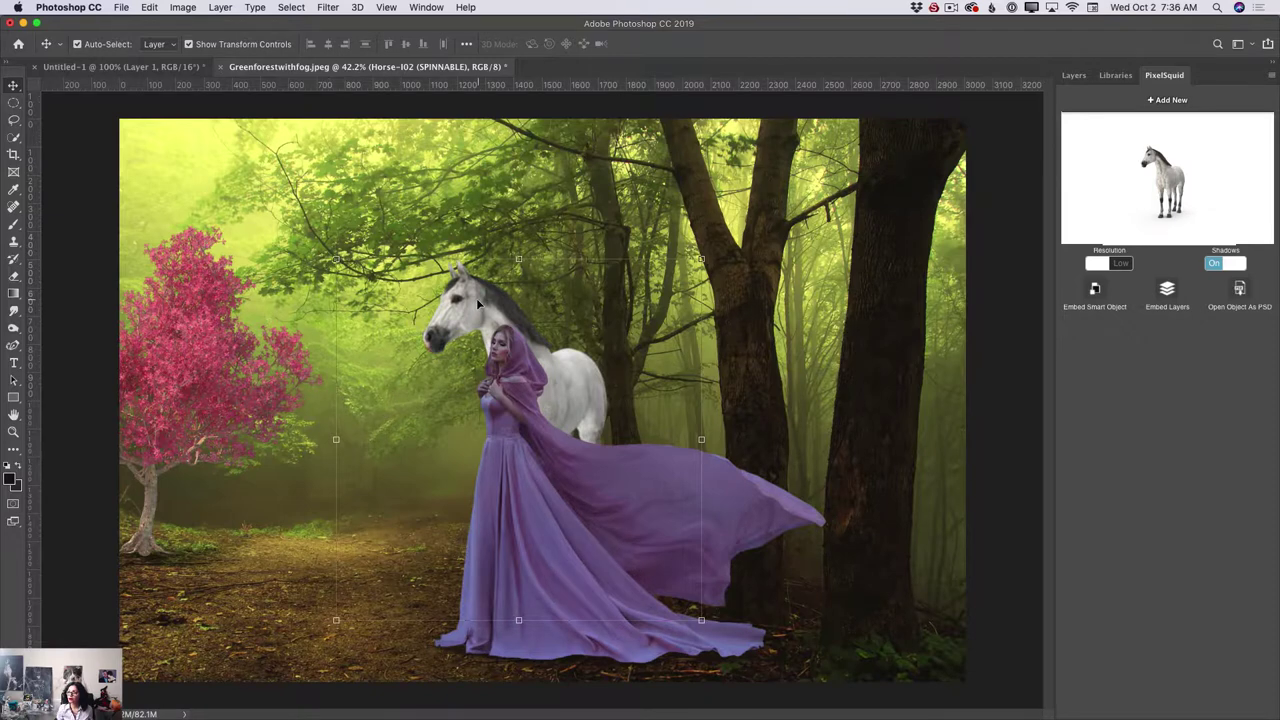
drag(477, 303, 387, 361)
drag(383, 363, 383, 363)
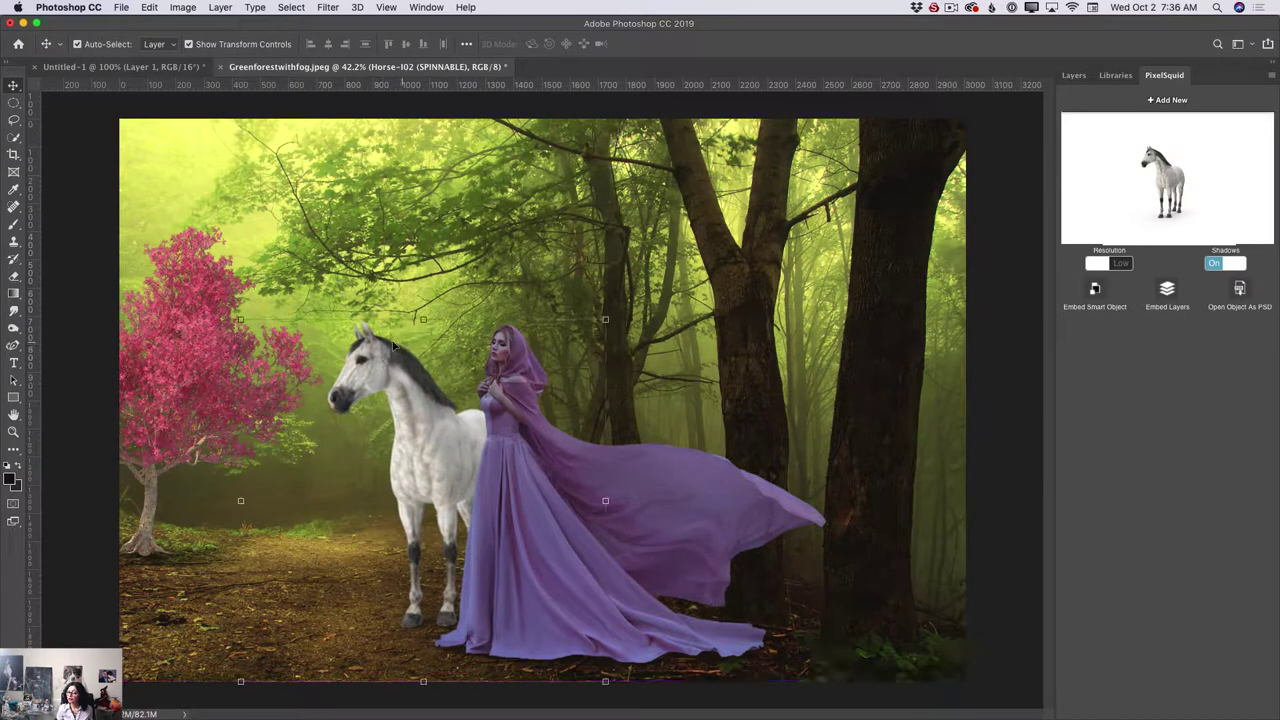
Enlarge and position the horse behind the woman with Free Transform.
key(ctrl+t)
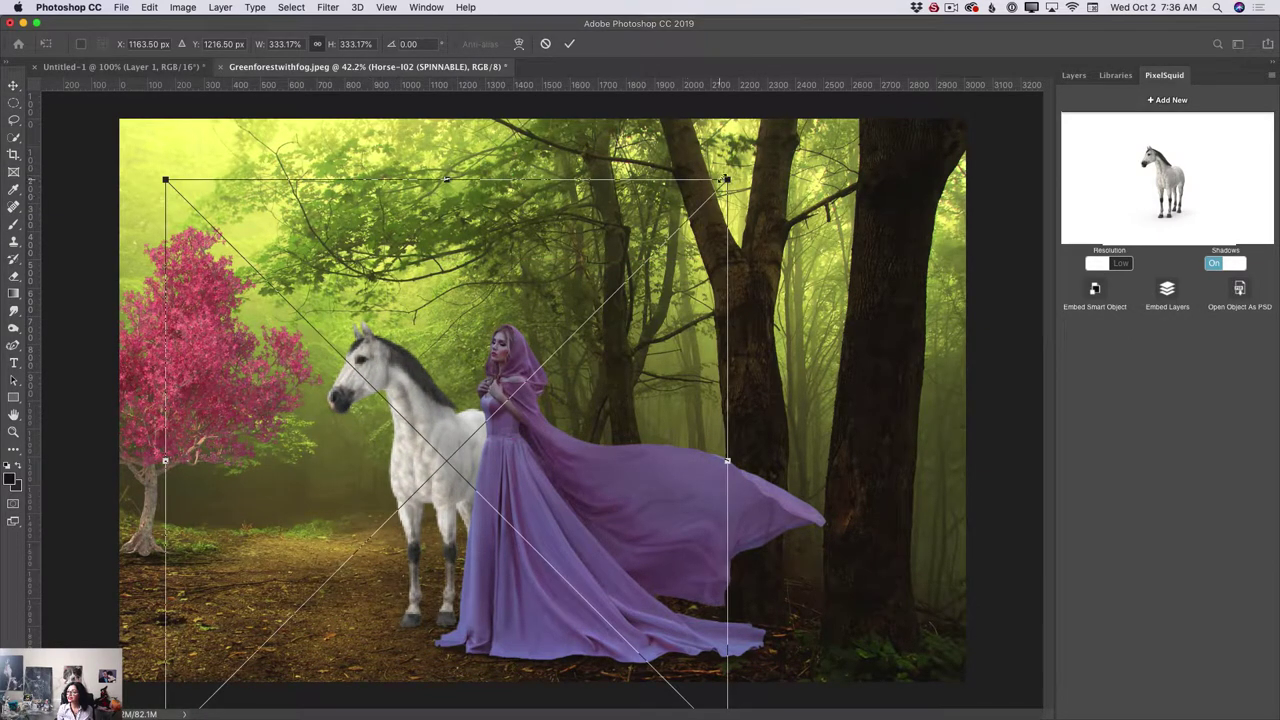
drag(727, 180, 930, 2)
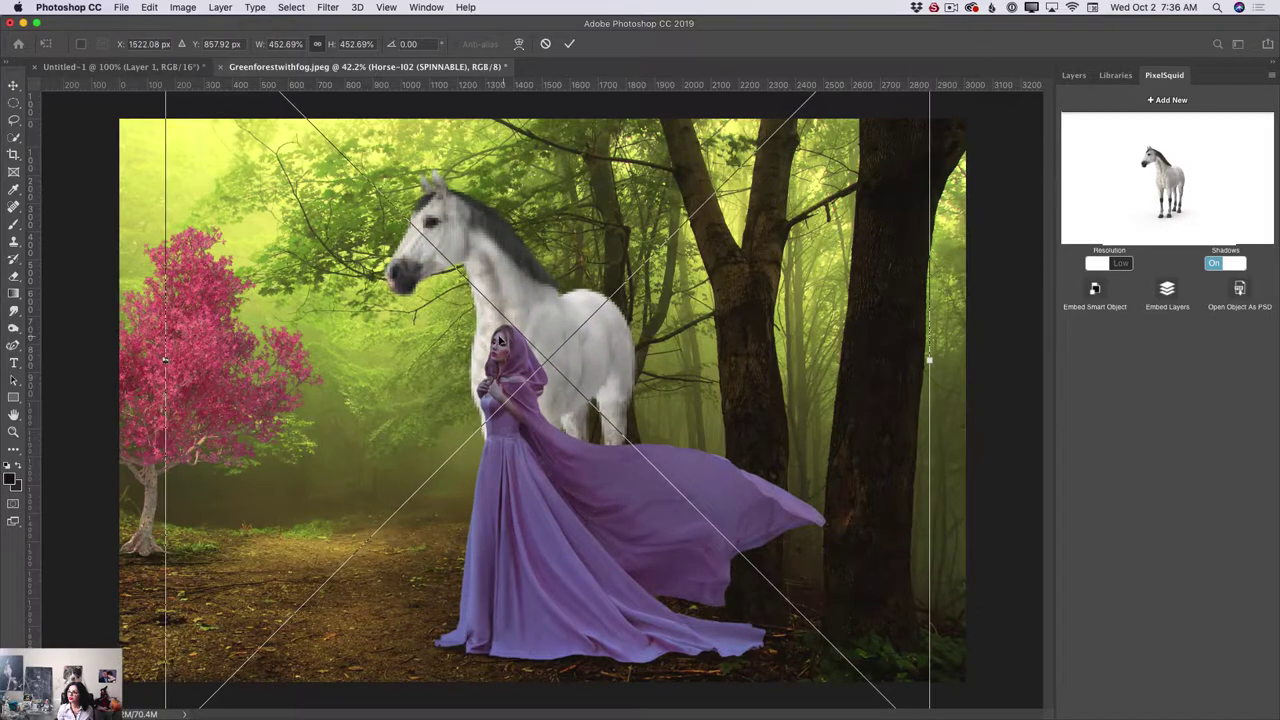
drag(499, 342, 404, 389)
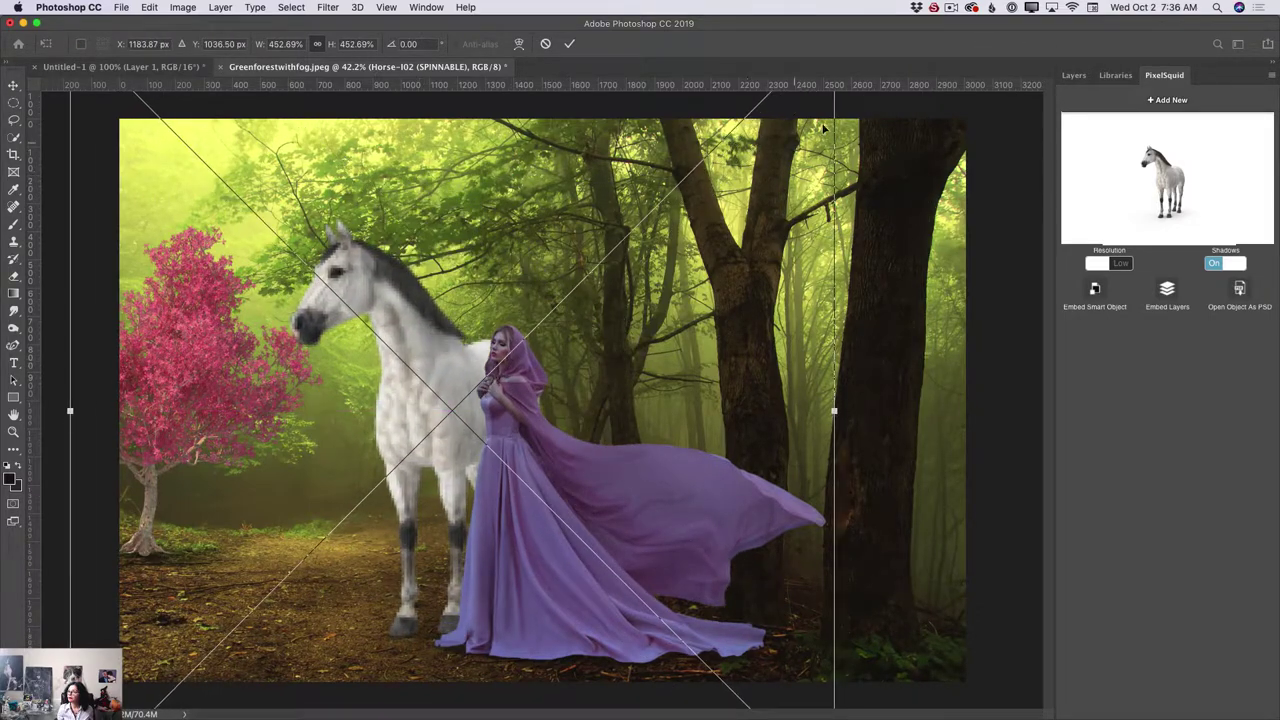
drag(823, 128, 824, 198)
drag(835, 97, 760, 172)
drag(427, 469, 460, 385)
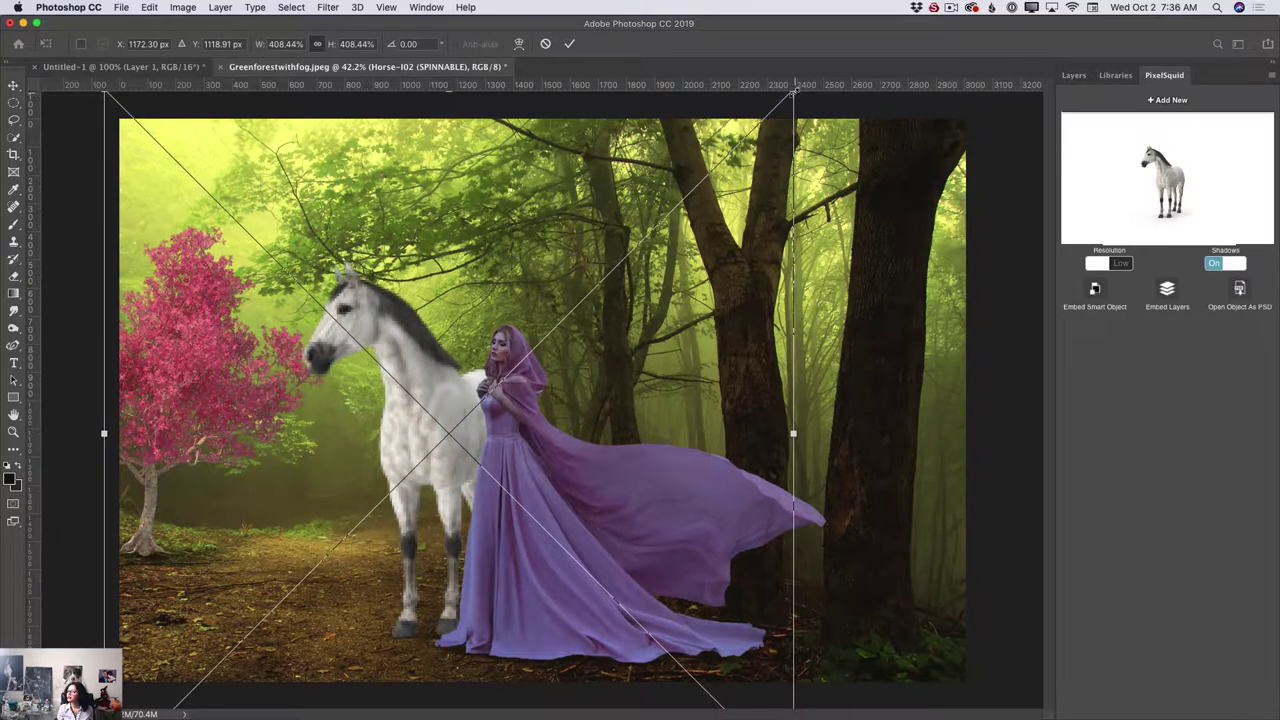
drag(790, 97, 740, 130)
drag(422, 455, 458, 441)
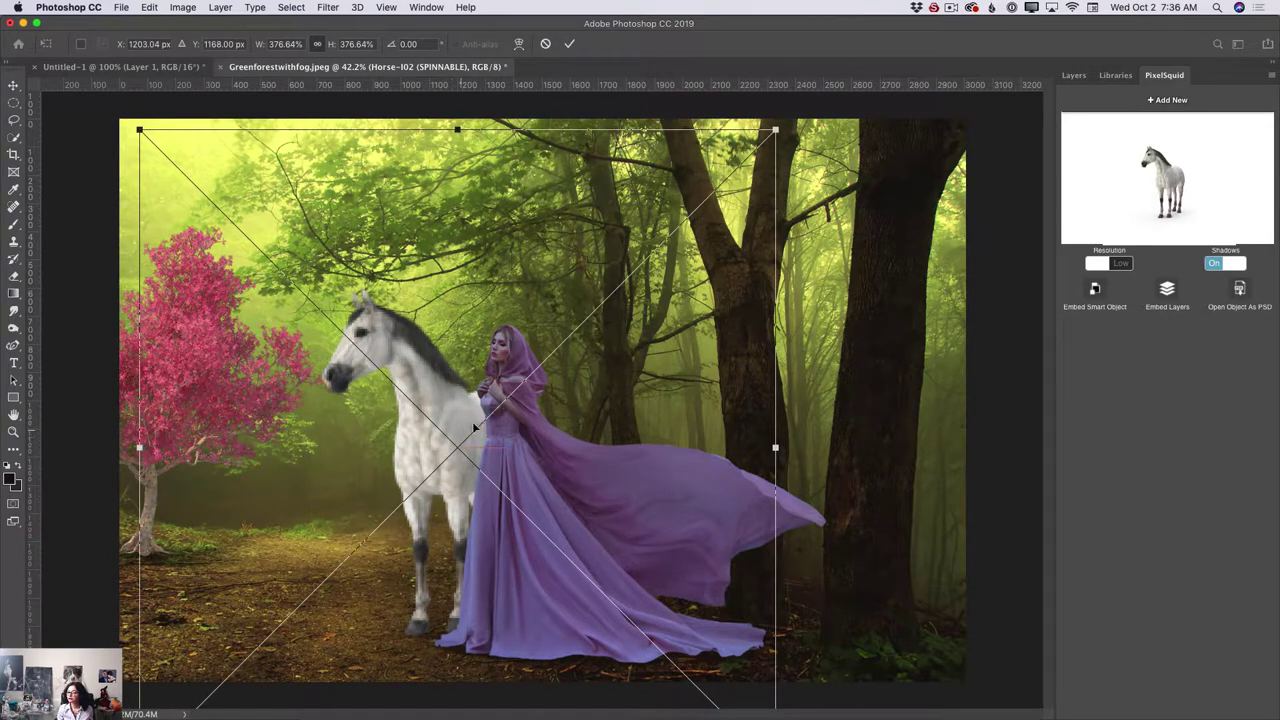
drag(787, 127, 834, 80)
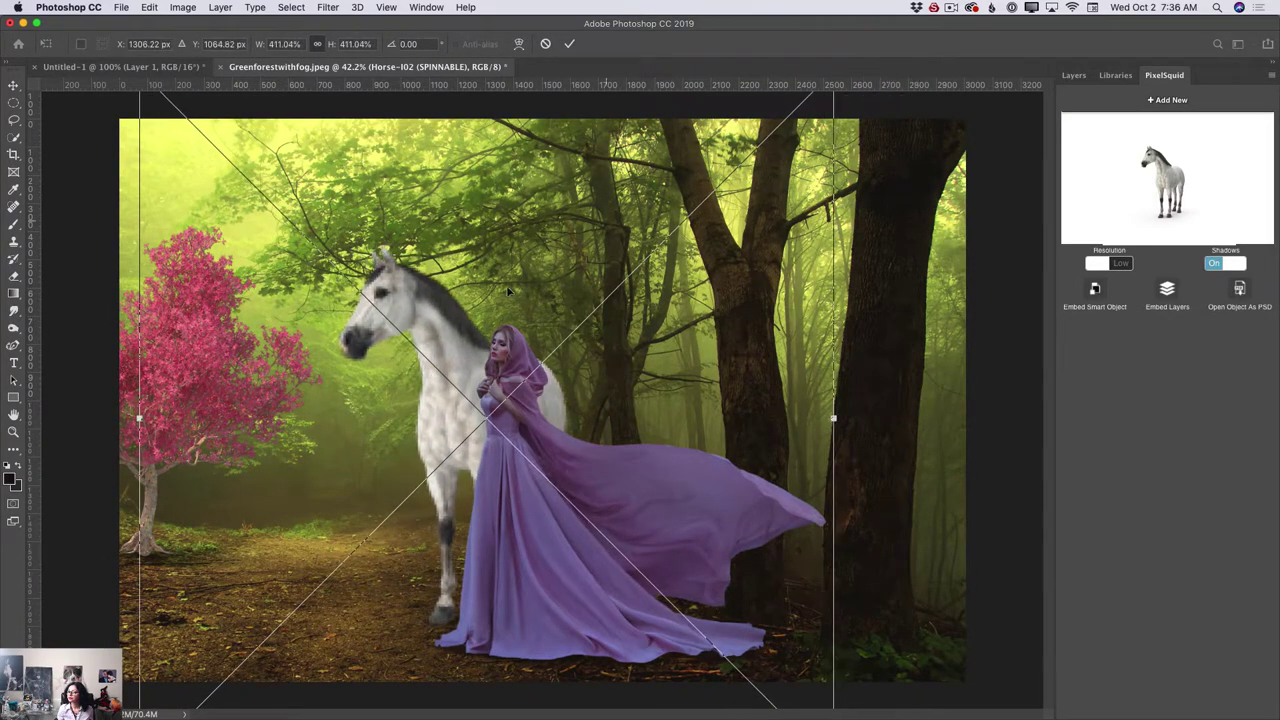
drag(452, 363, 413, 380)
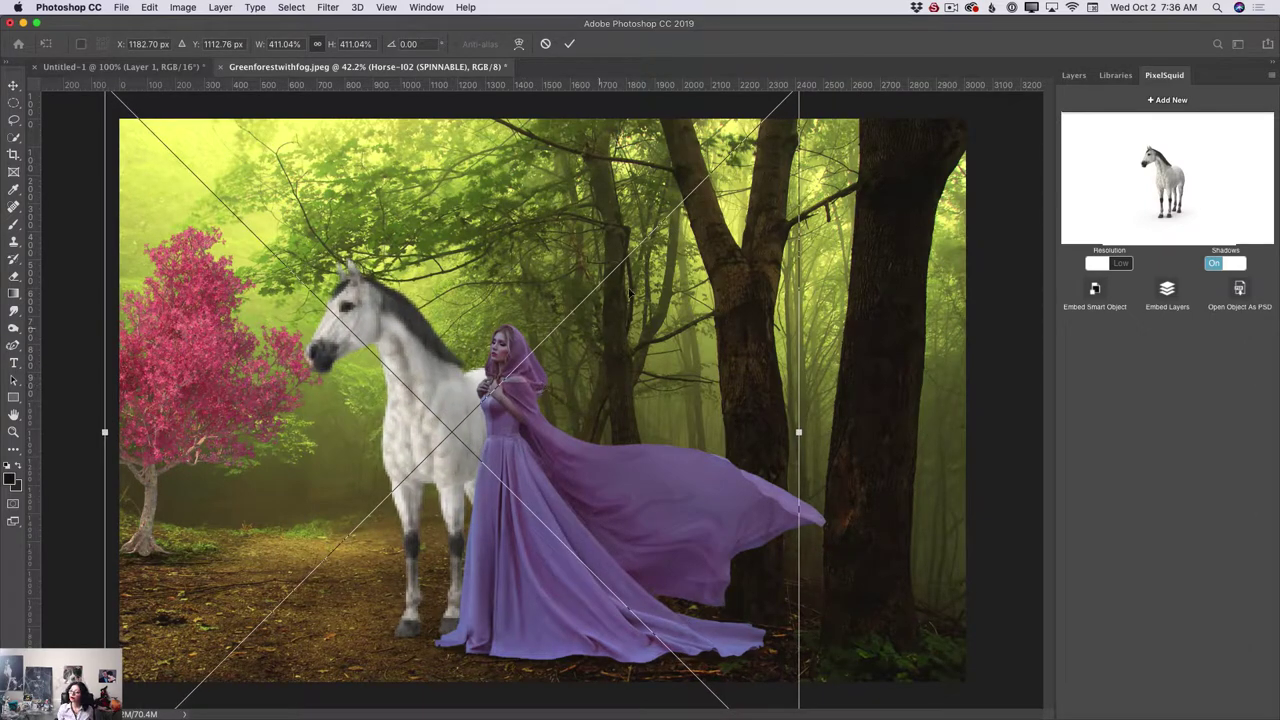
click(567, 45)
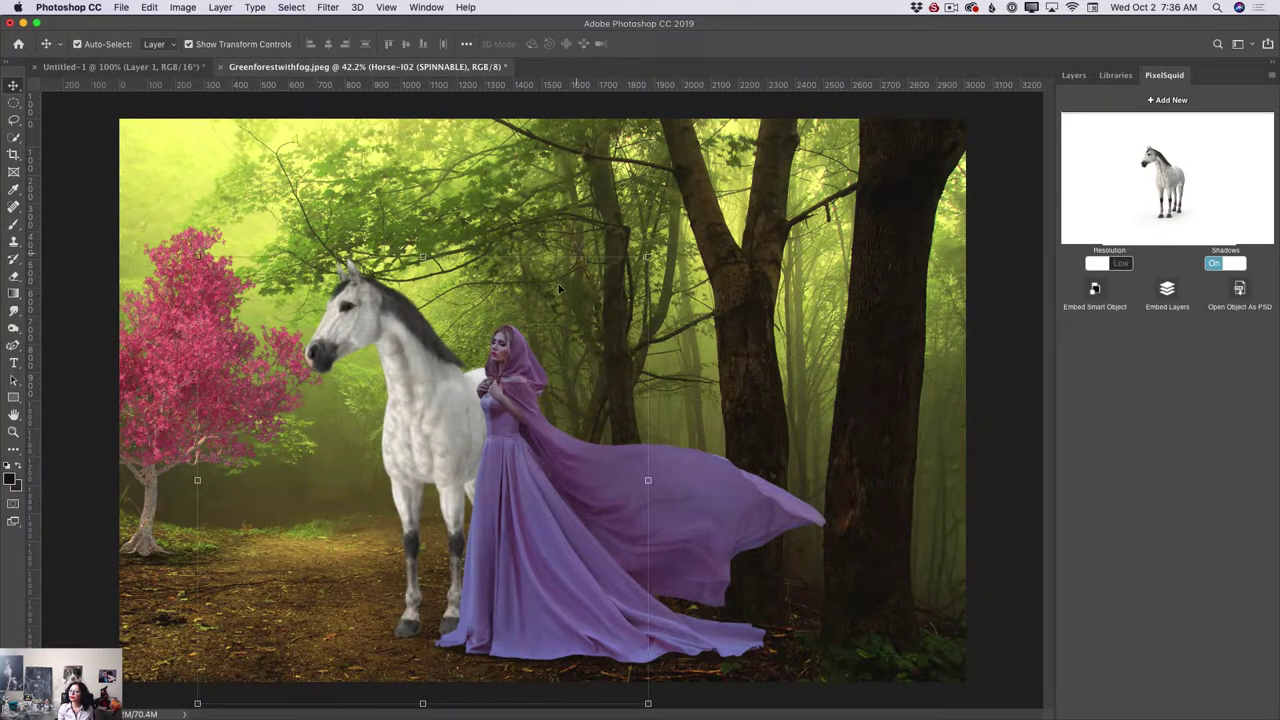
Nudge the horse into final place and adjust its viewing angle toward the pink tree.
mouse_move(425, 414)
mouse_down()
mouse_move(393, 416)
mouse_move(426, 416)
mouse_up()
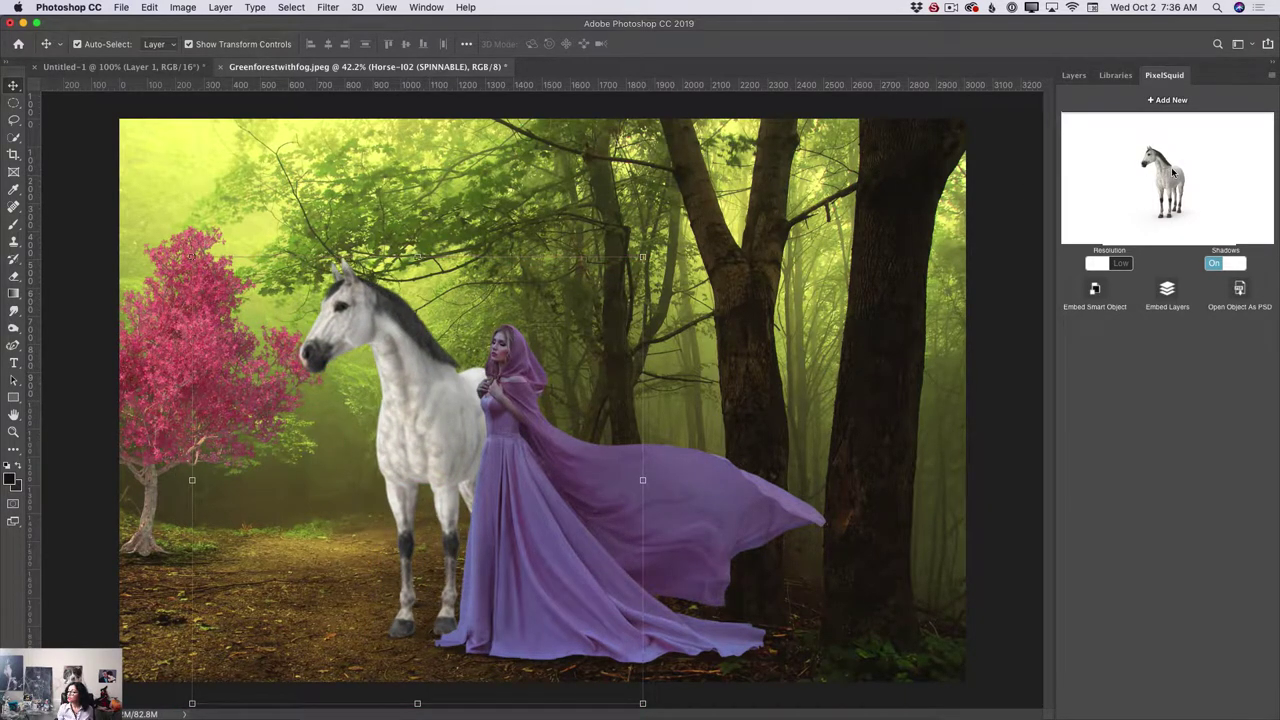
mouse_move(1172, 172)
mouse_down()
mouse_move(1188, 190)
mouse_move(1162, 180)
mouse_up()
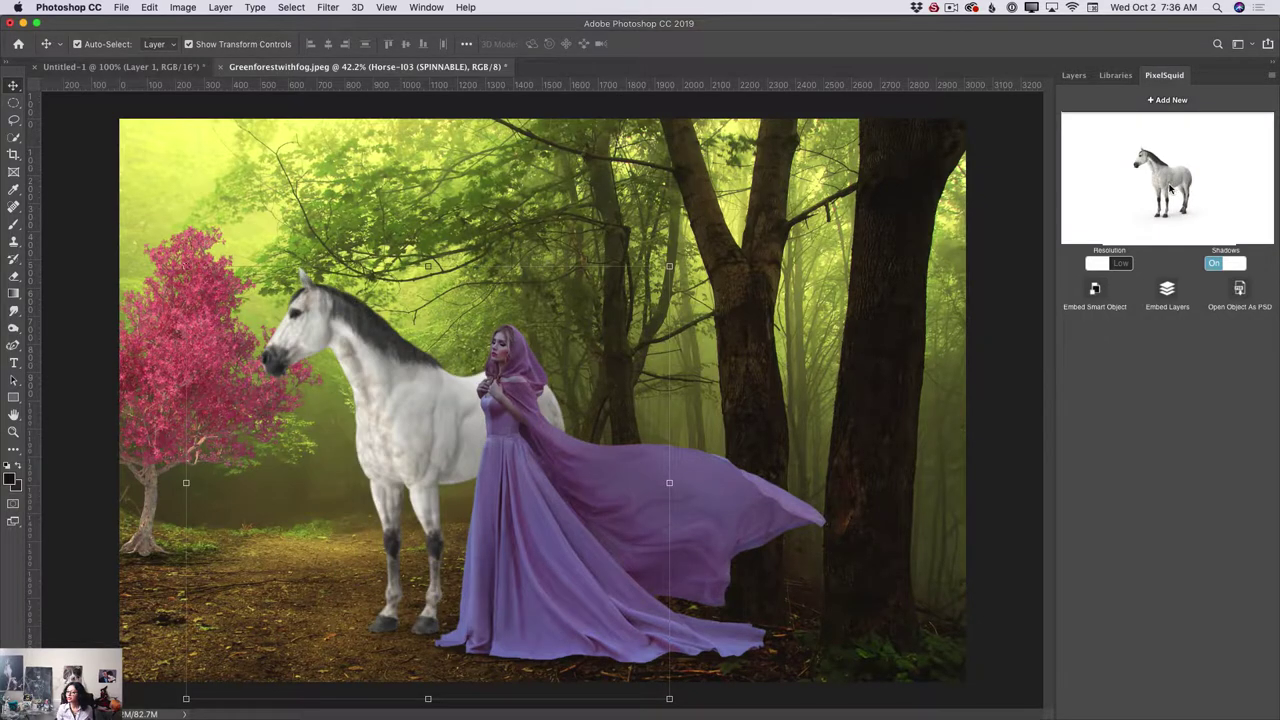
drag(409, 403, 435, 403)
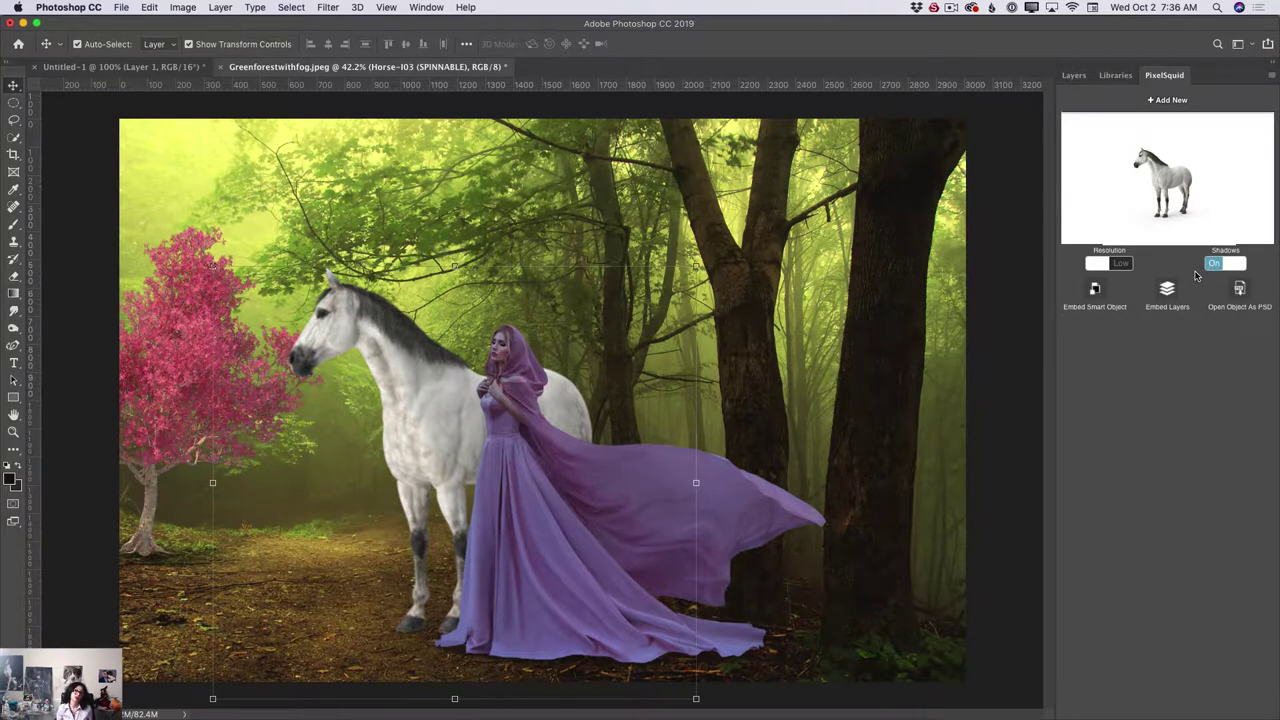
Render the horse at High resolution, select the woman copy layer, and return to PixelSquid.
click(1123, 264)
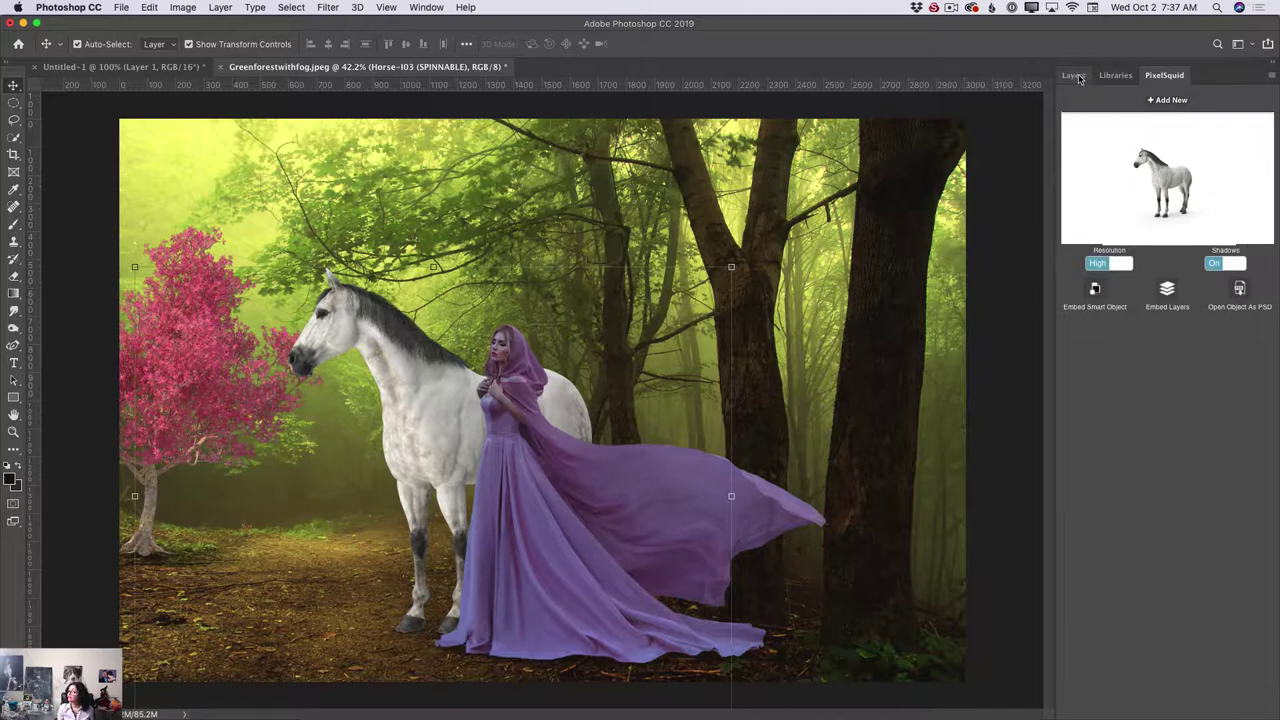
click(1170, 101)
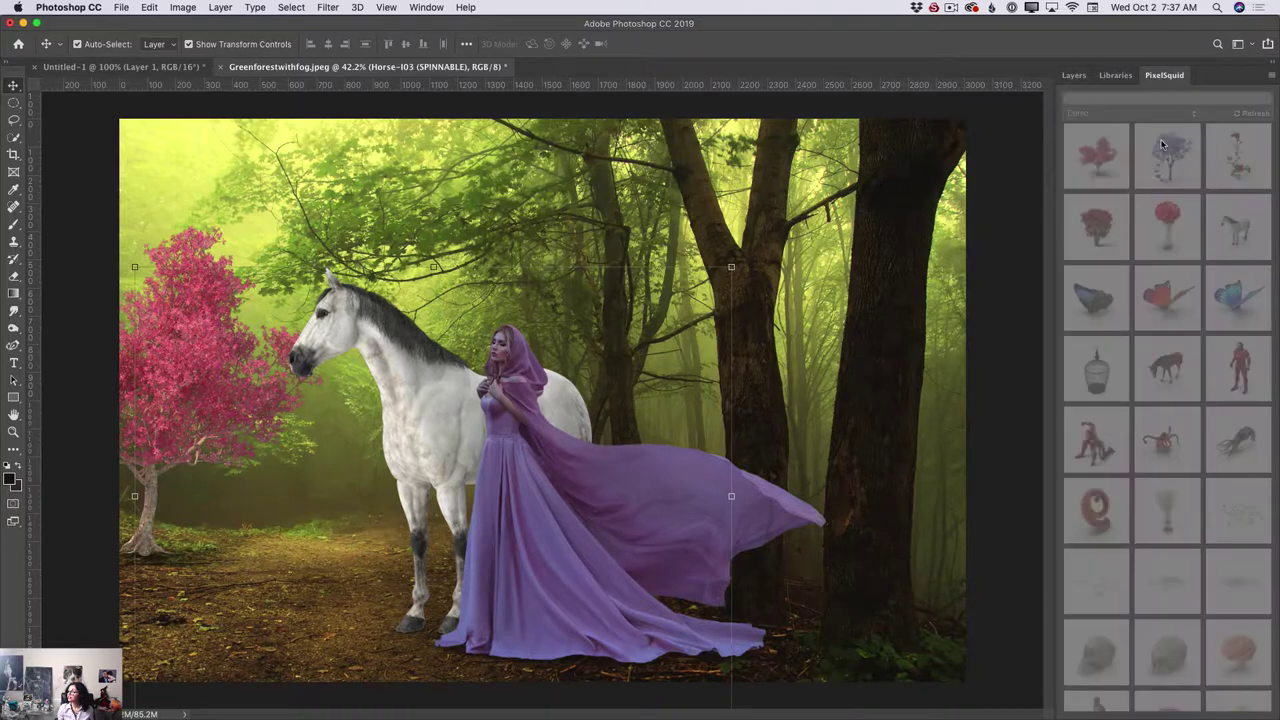
click(1074, 76)
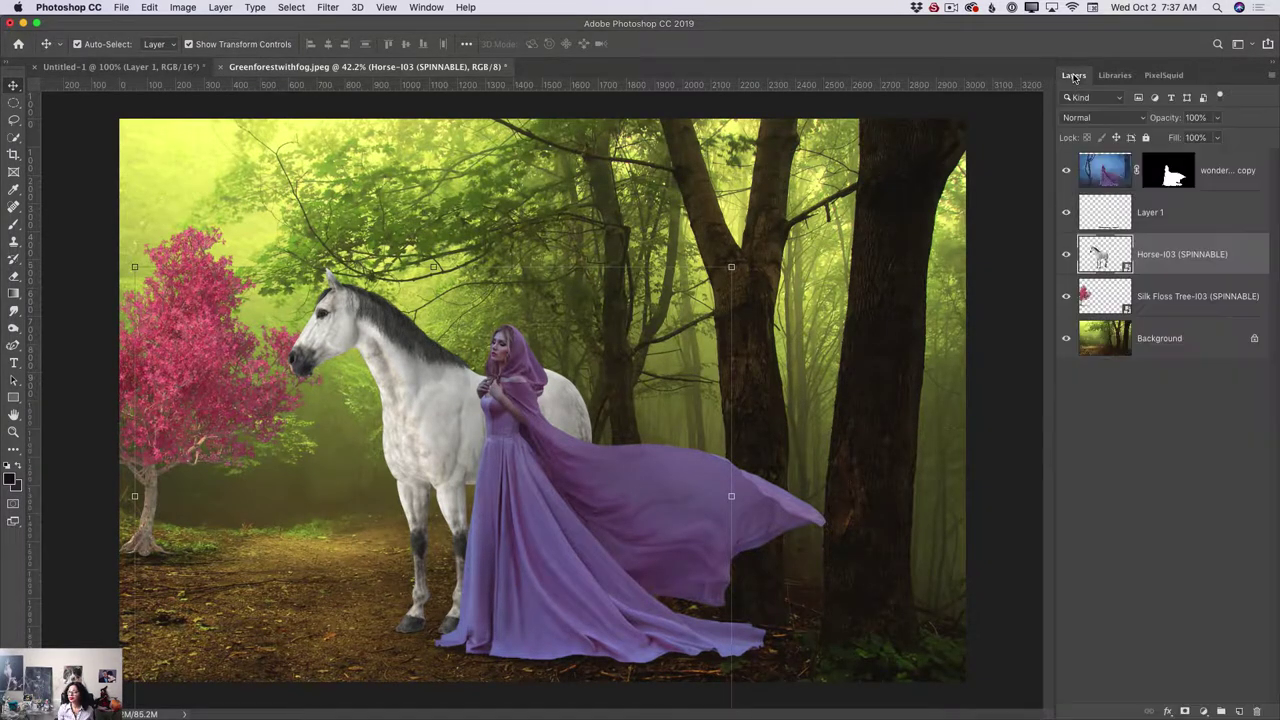
click(1104, 175)
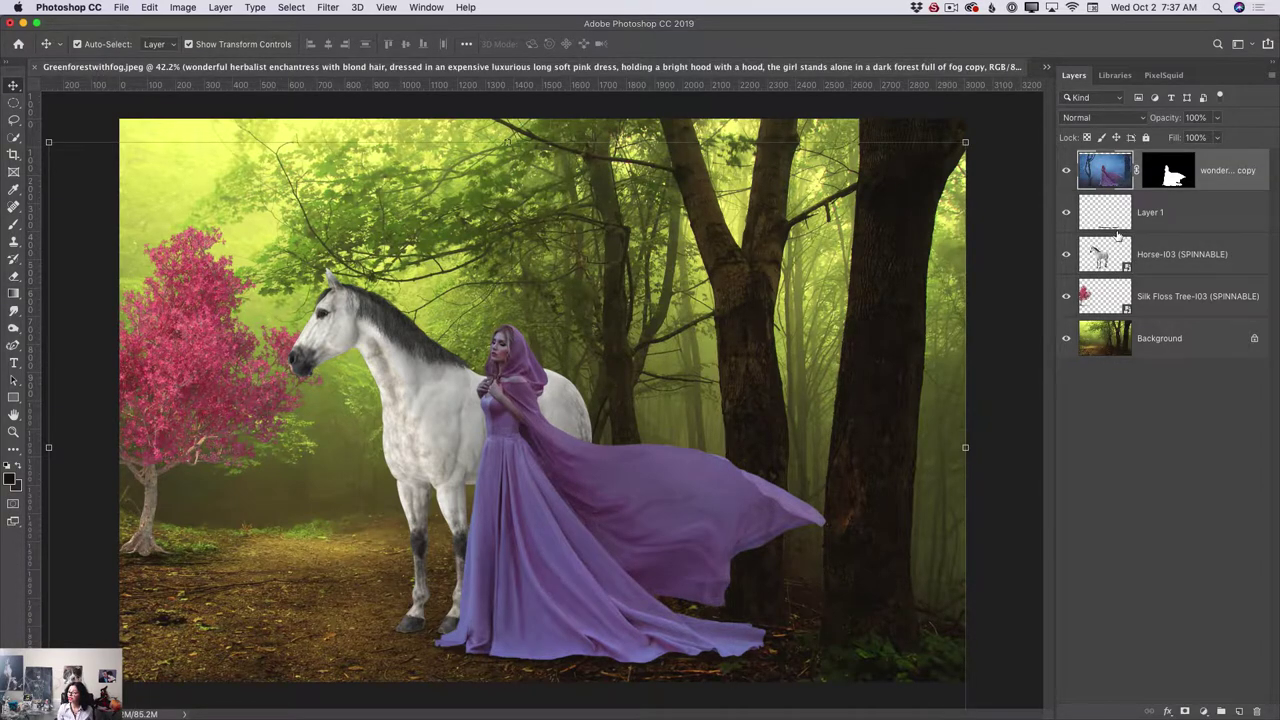
click(1161, 76)
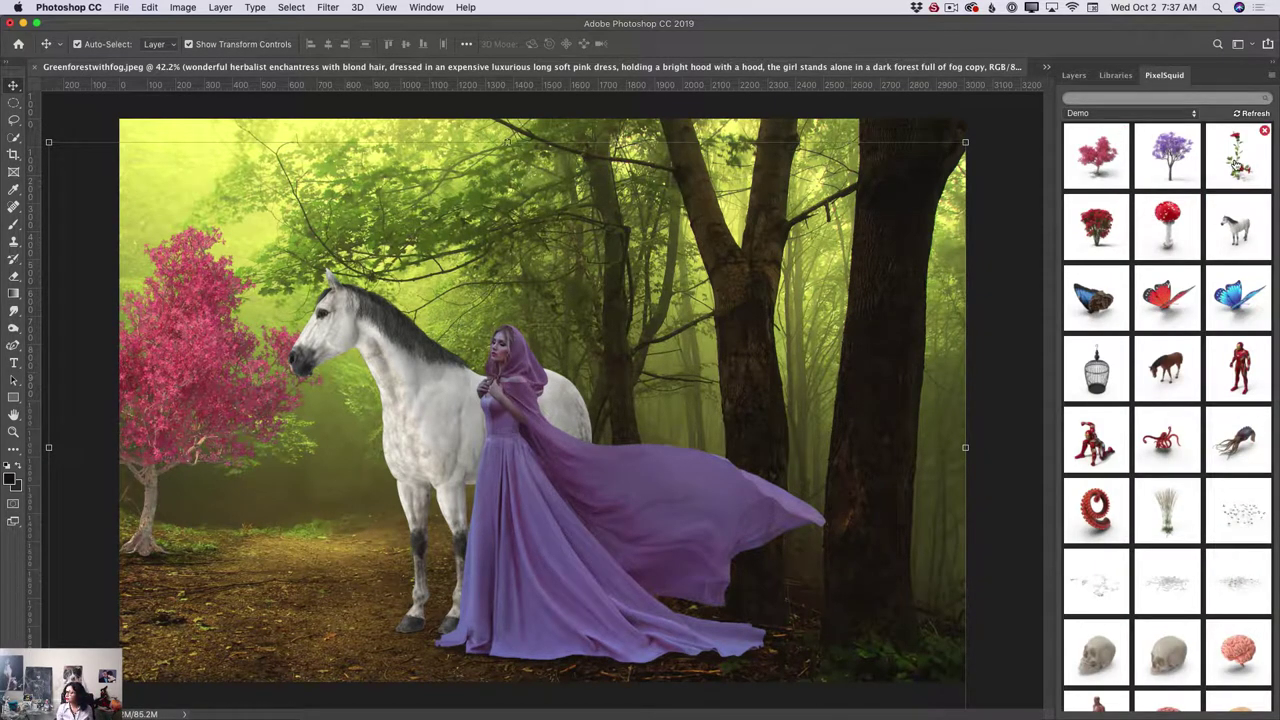
Add the red hibiscus, shrink it to a small sprig by the gown's hem, at High resolution.
click(1237, 165)
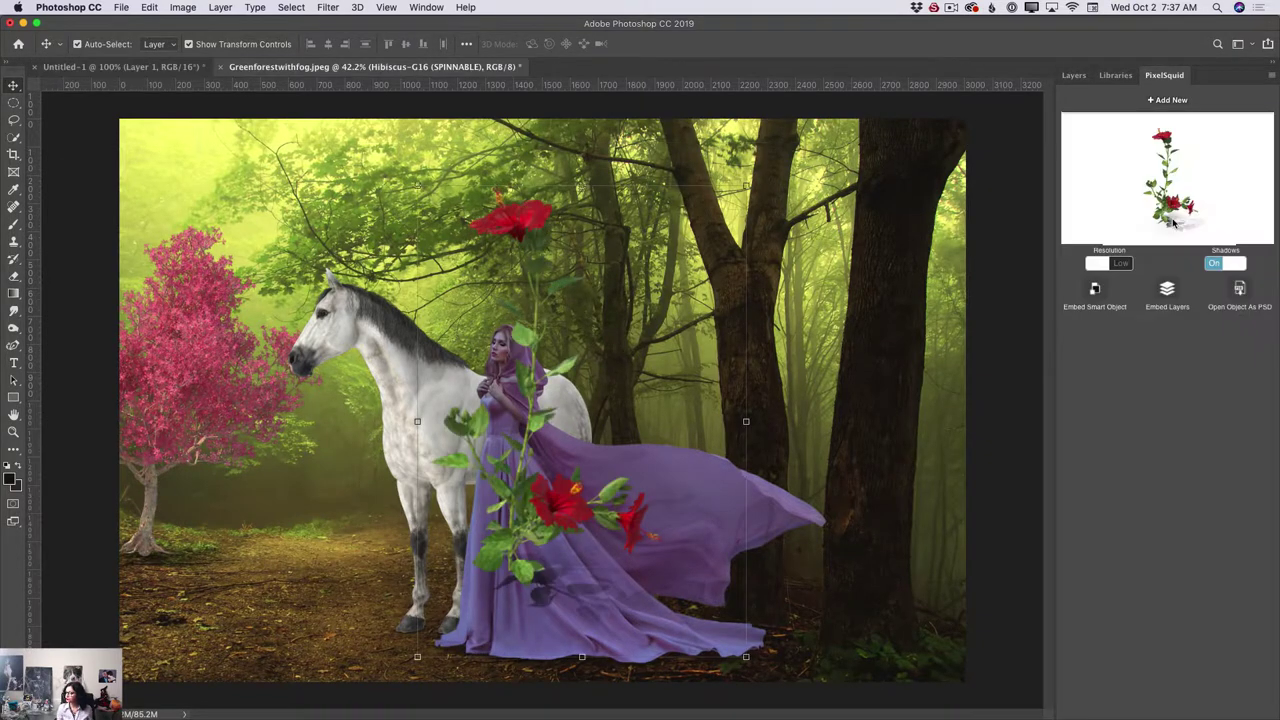
mouse_move(1165, 191)
mouse_down()
mouse_move(1153, 180)
mouse_move(1179, 200)
mouse_up()
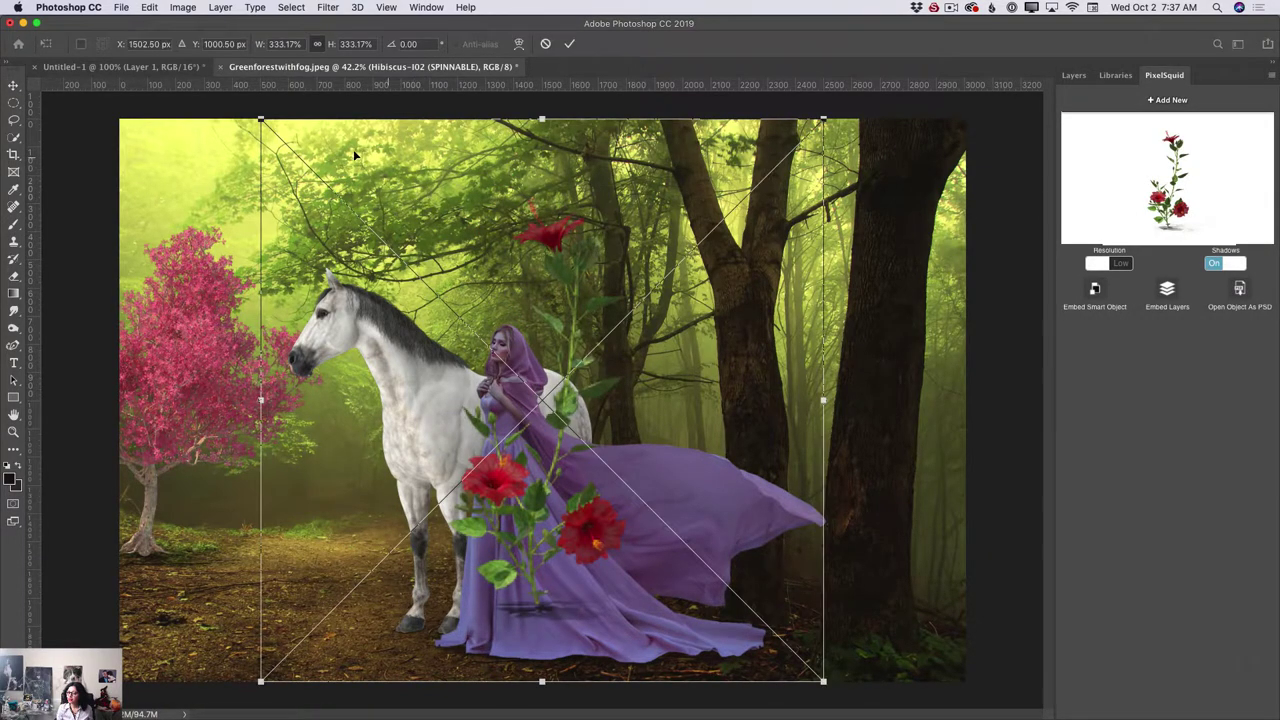
drag(260, 118, 733, 415)
drag(735, 615, 729, 623)
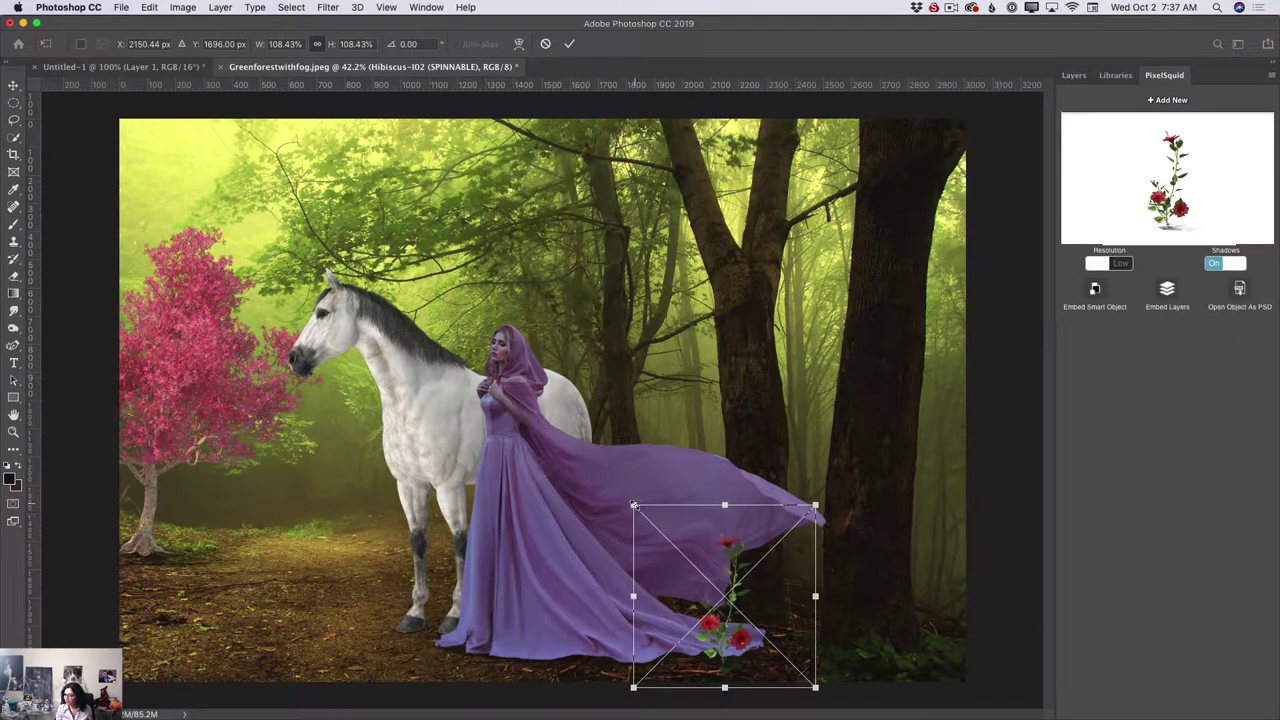
drag(633, 505, 689, 556)
drag(759, 626, 725, 621)
drag(660, 556, 667, 563)
drag(727, 615, 723, 615)
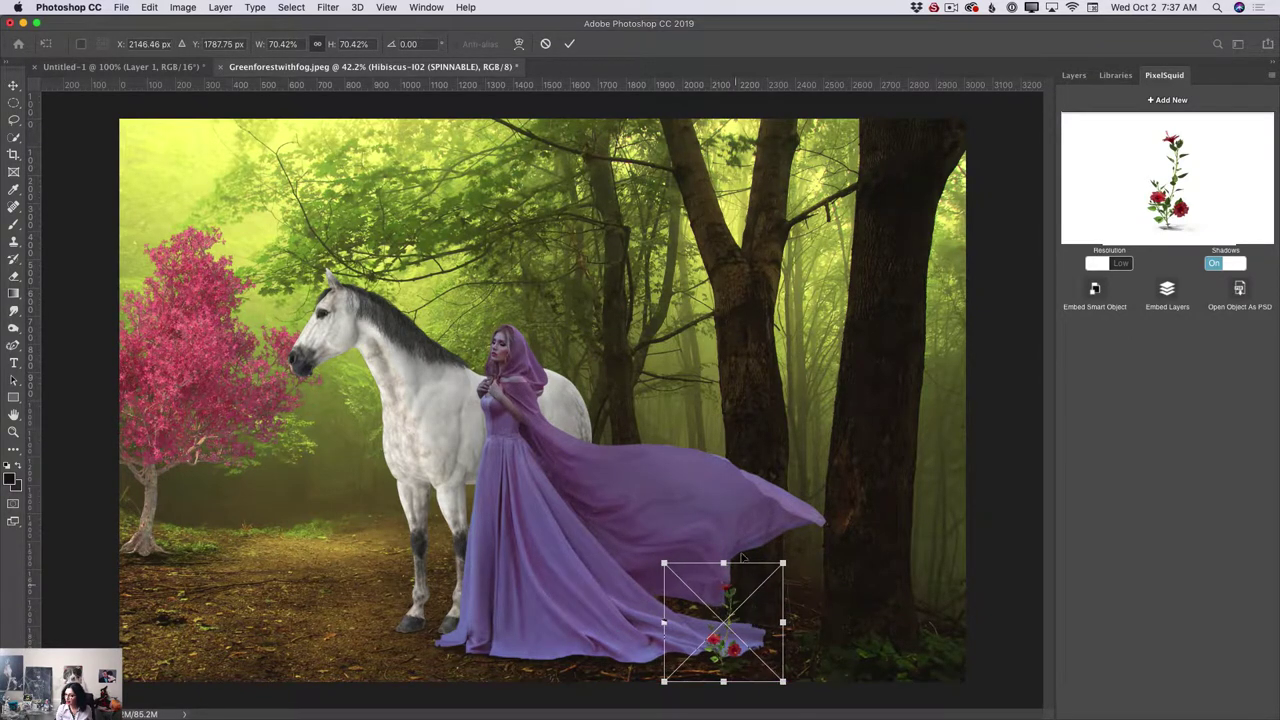
click(569, 44)
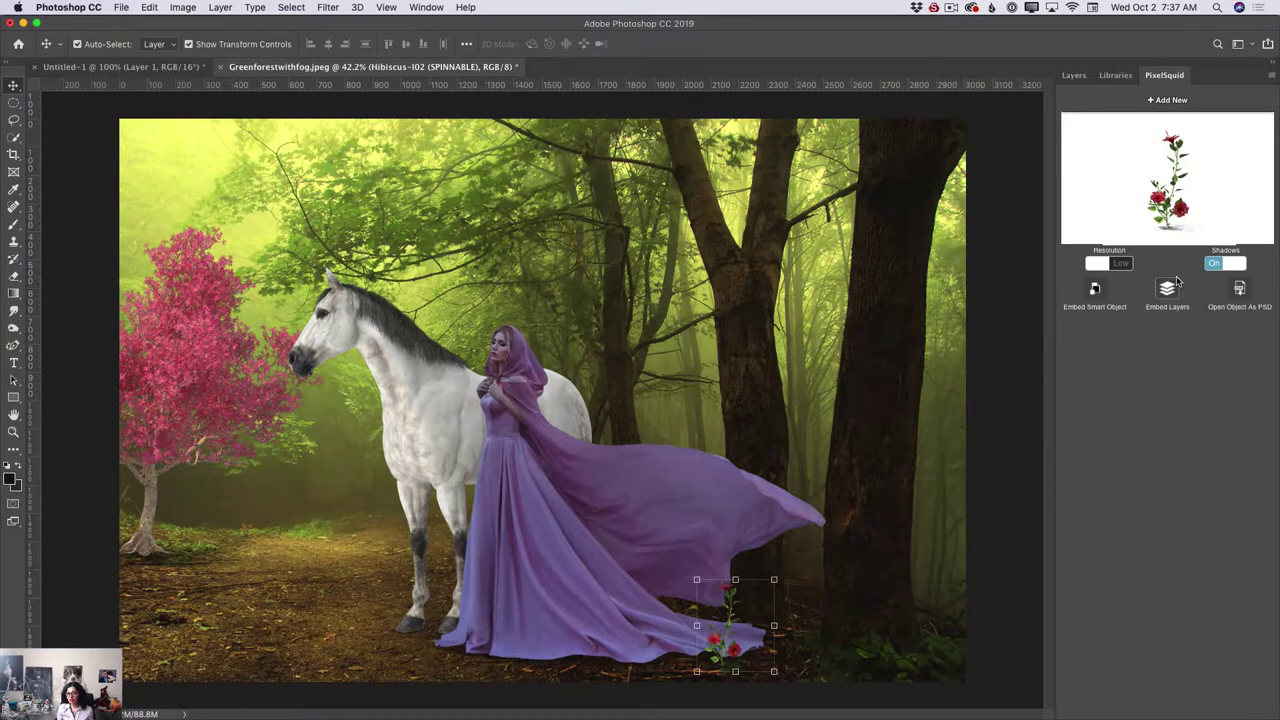
click(1120, 264)
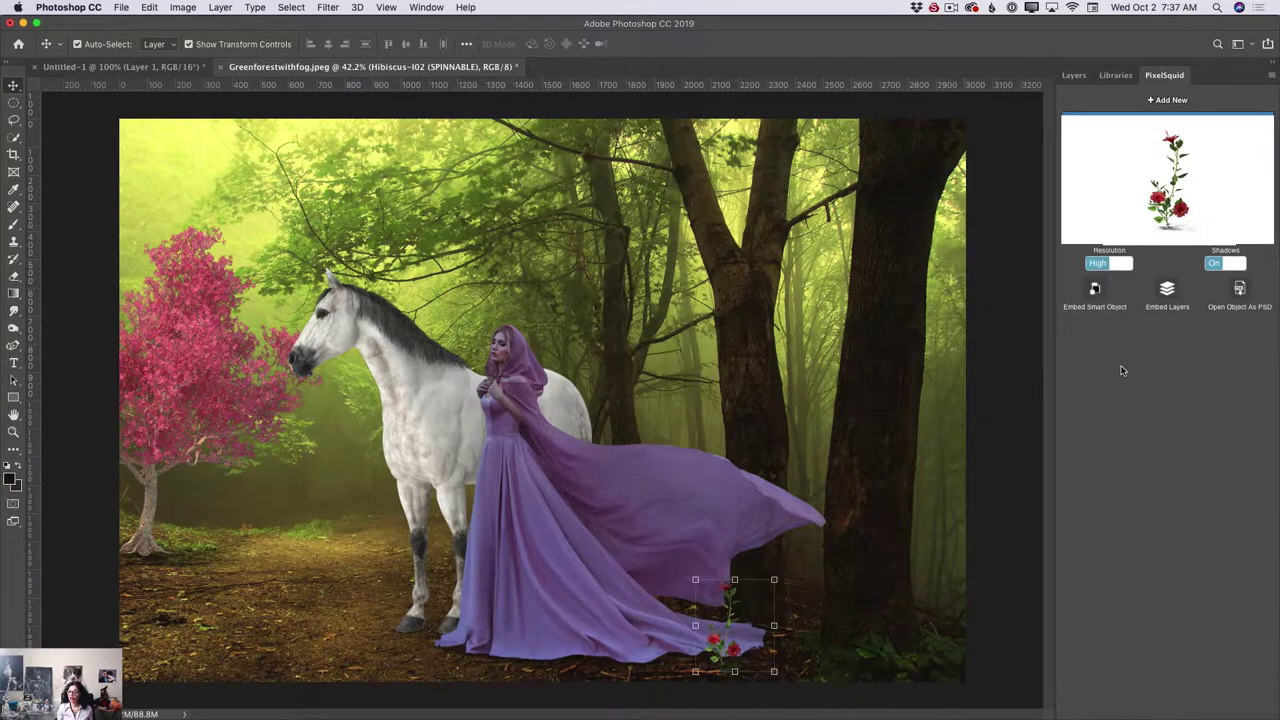
Zoom in and nudge the hibiscus slightly left beside the gown's hem.
click(13, 432)
drag(741, 672, 741, 672)
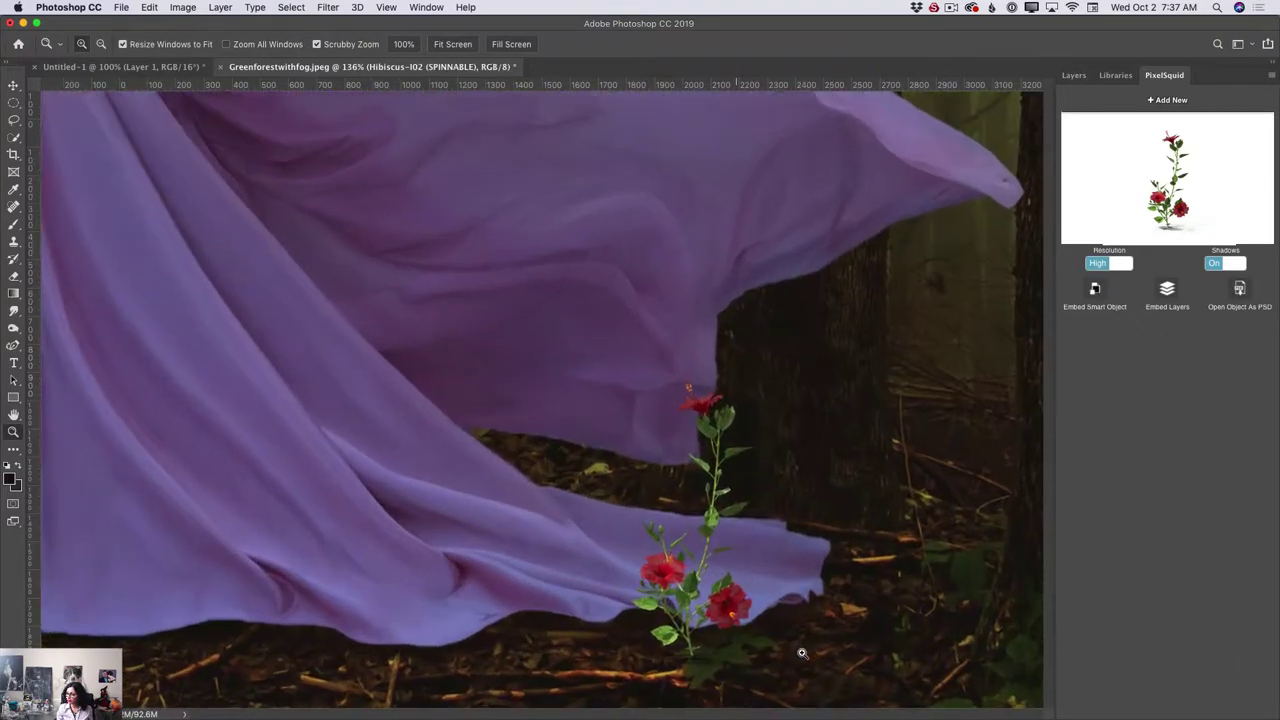
drag(1047, 477, 1048, 491)
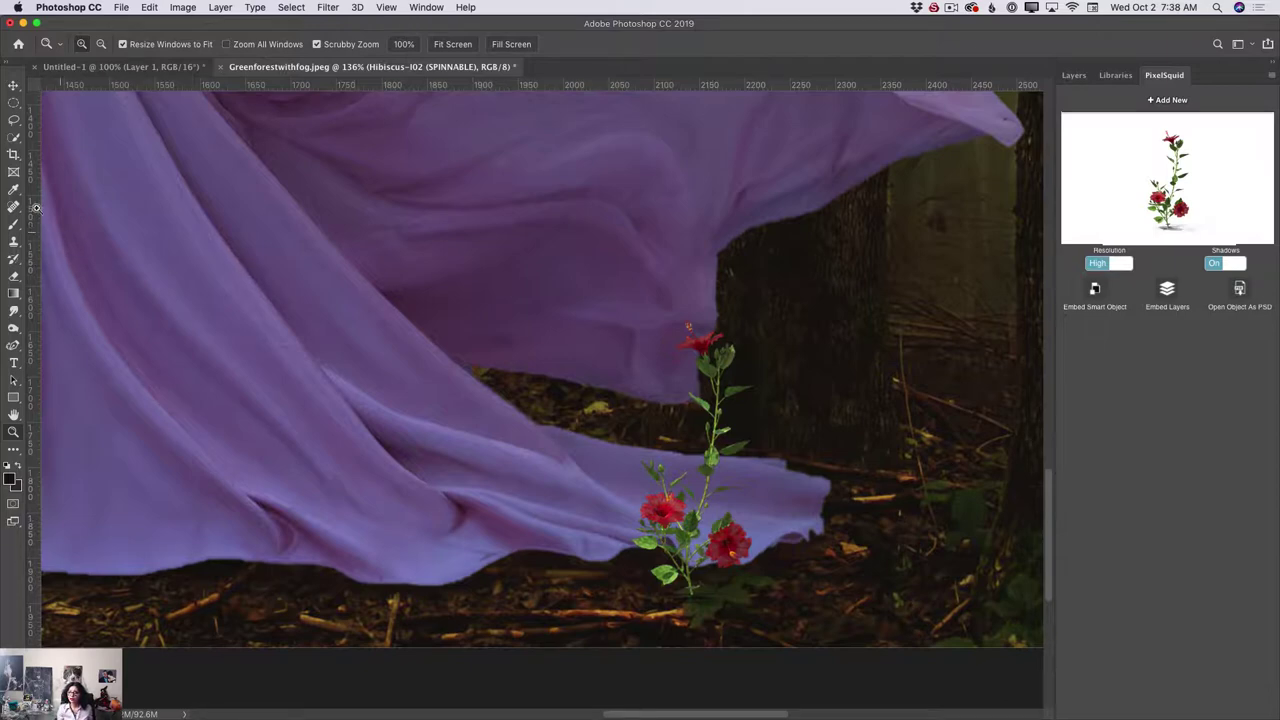
click(14, 85)
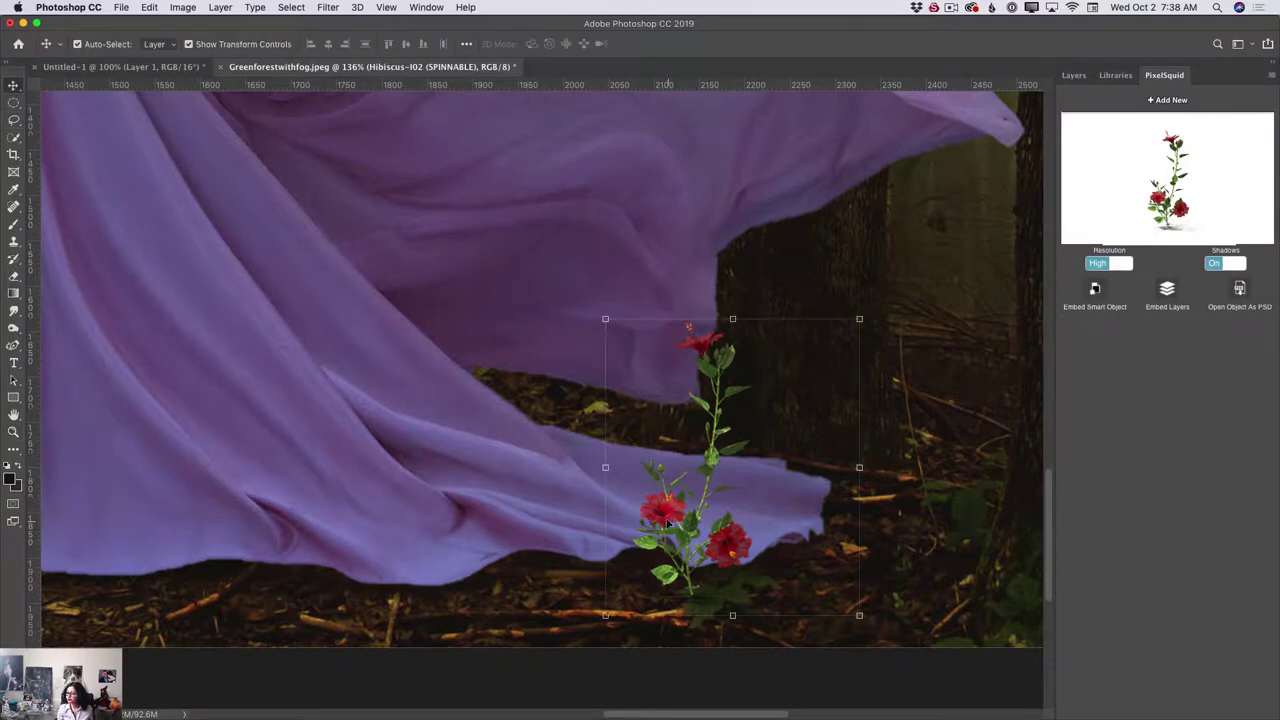
drag(668, 522, 656, 522)
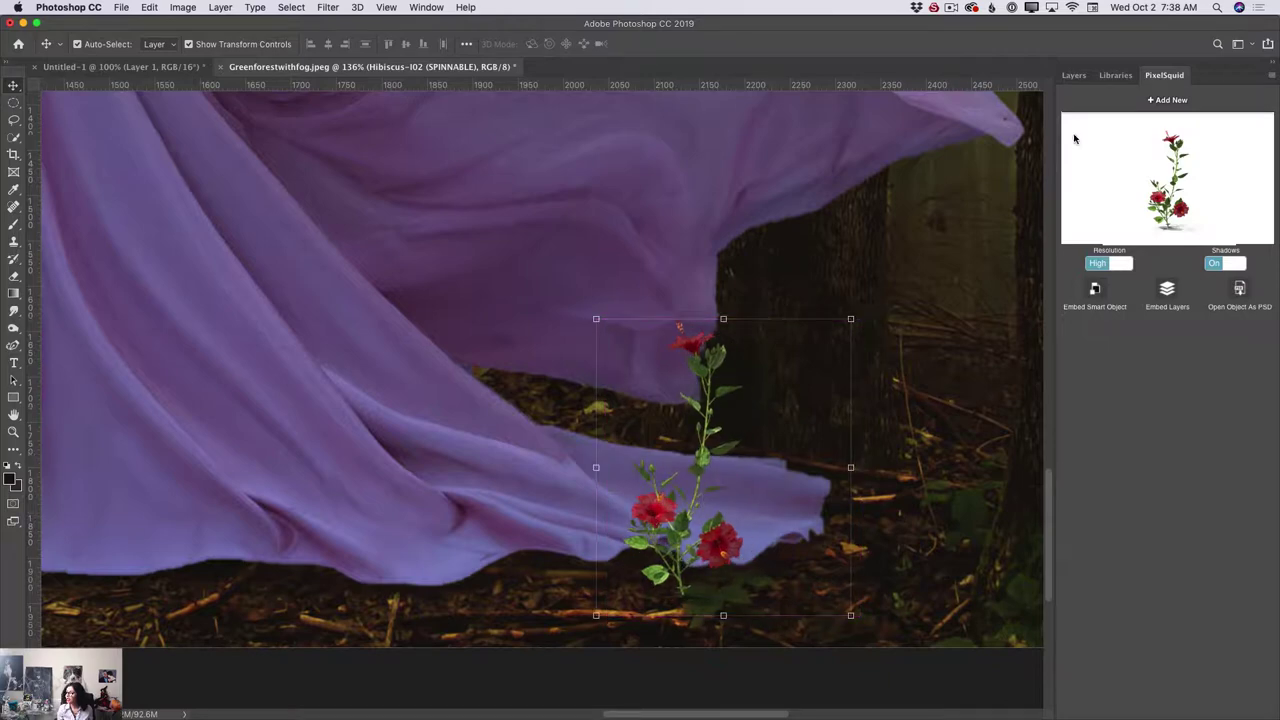
Add a layer mask to the Hibiscus layer and paint out its lower leaves.
click(1073, 75)
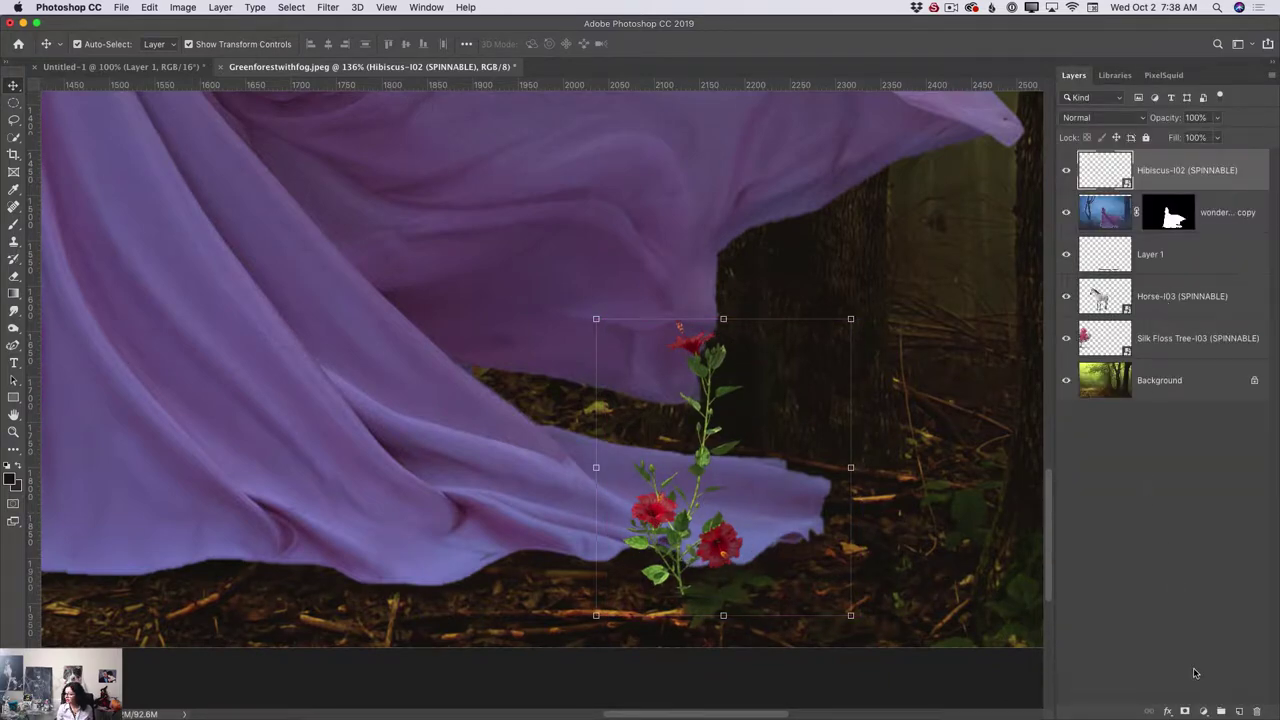
click(1185, 711)
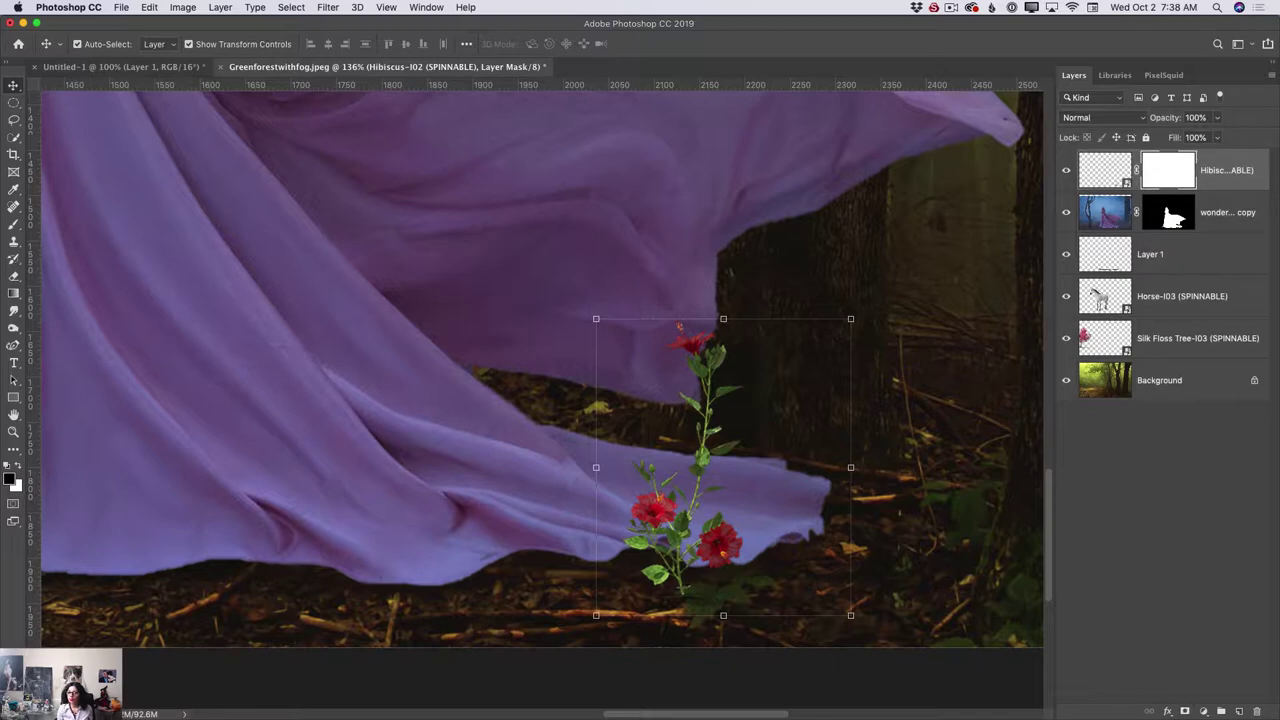
click(13, 432)
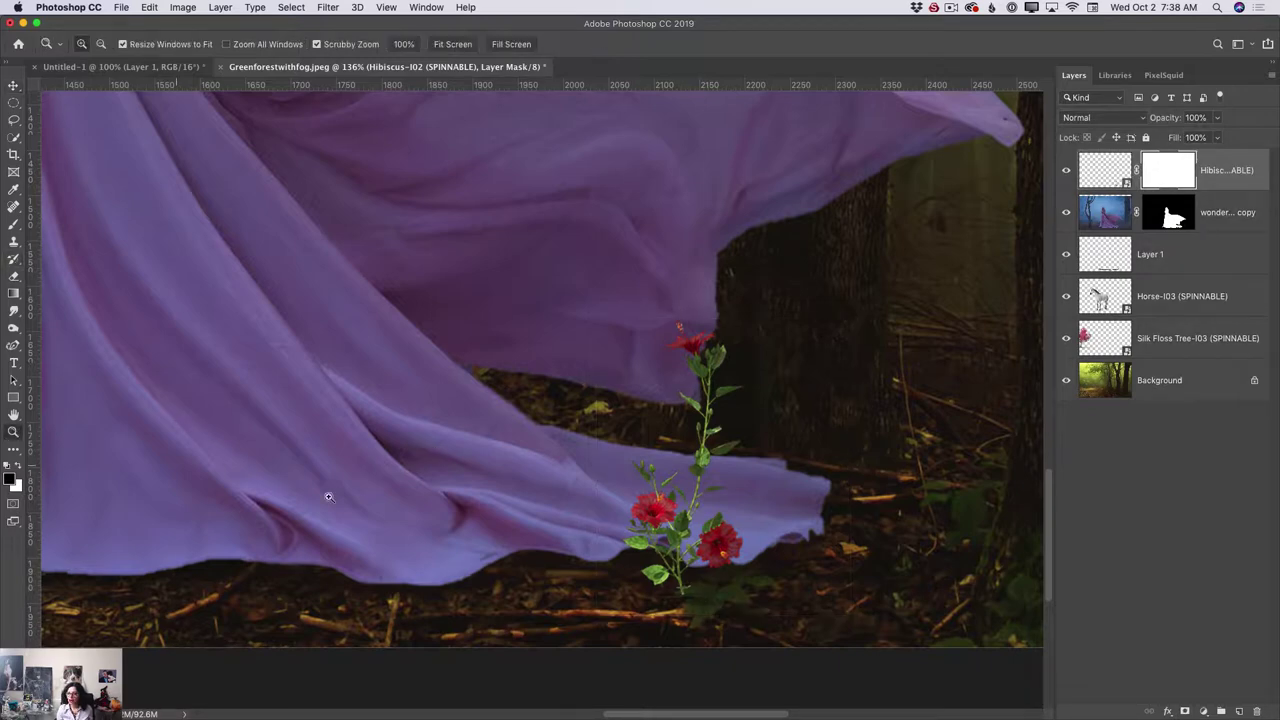
drag(726, 606, 785, 612)
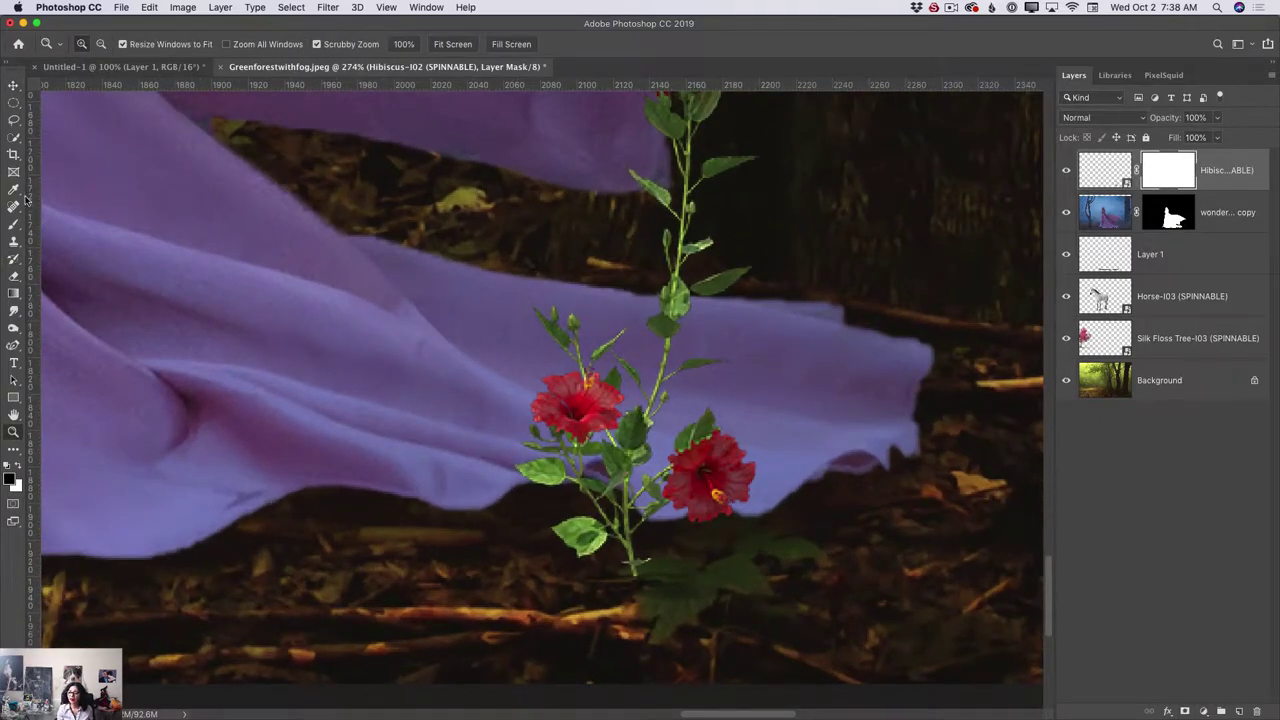
click(13, 224)
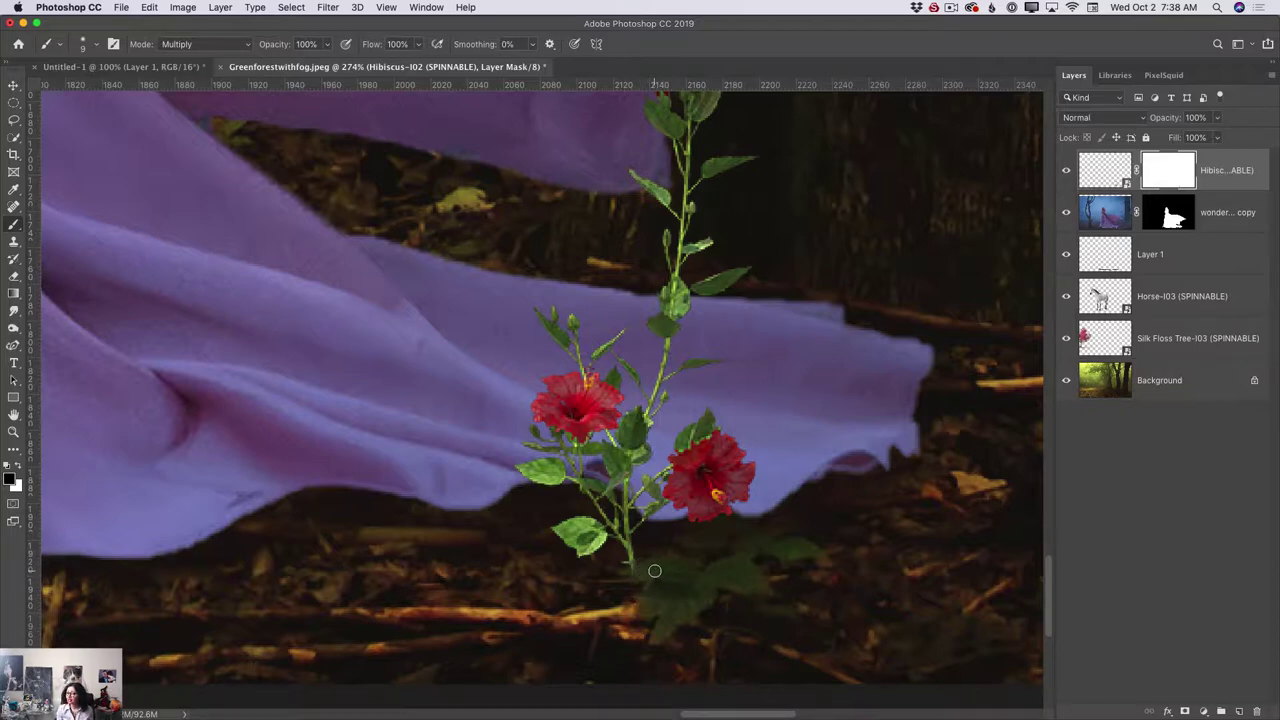
drag(654, 571, 773, 559)
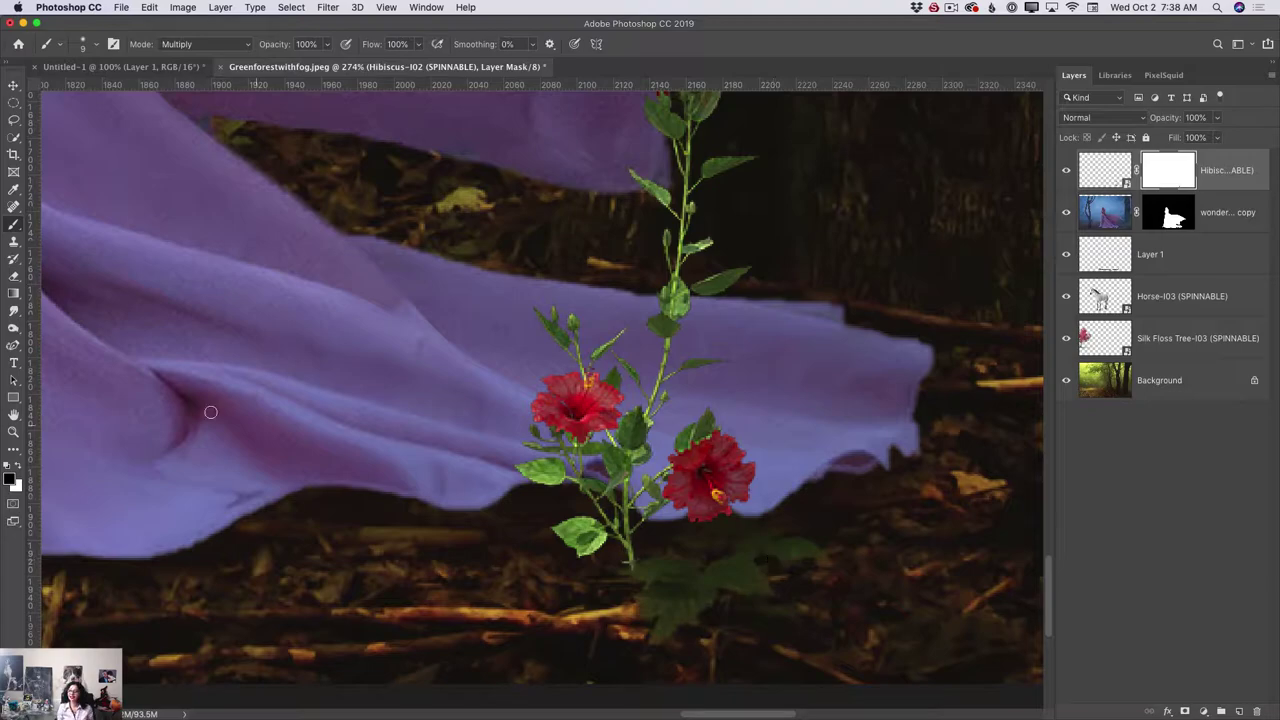
click(13, 432)
mouse_move(579, 512)
mouse_down()
mouse_move(576, 526)
mouse_move(538, 518)
mouse_move(599, 519)
mouse_up()
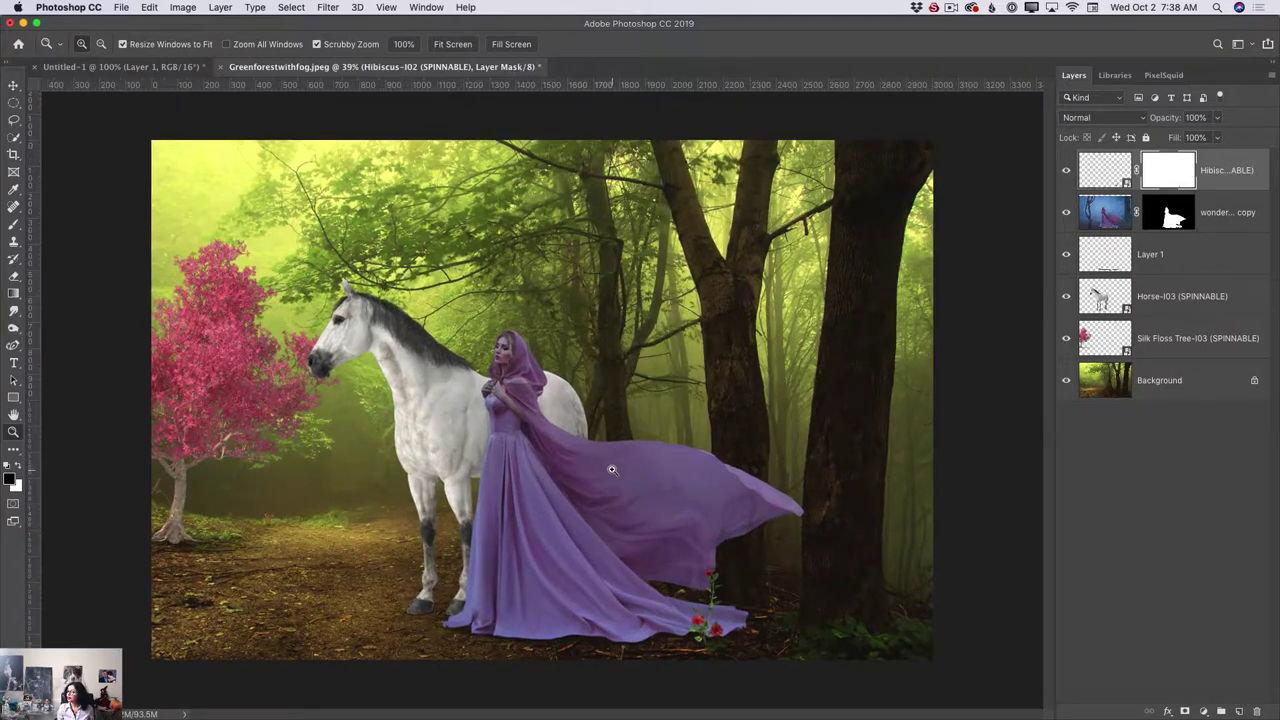
Add the black birdcage, rotated to a level side view, scaled small among the right-hand trees.
click(1166, 77)
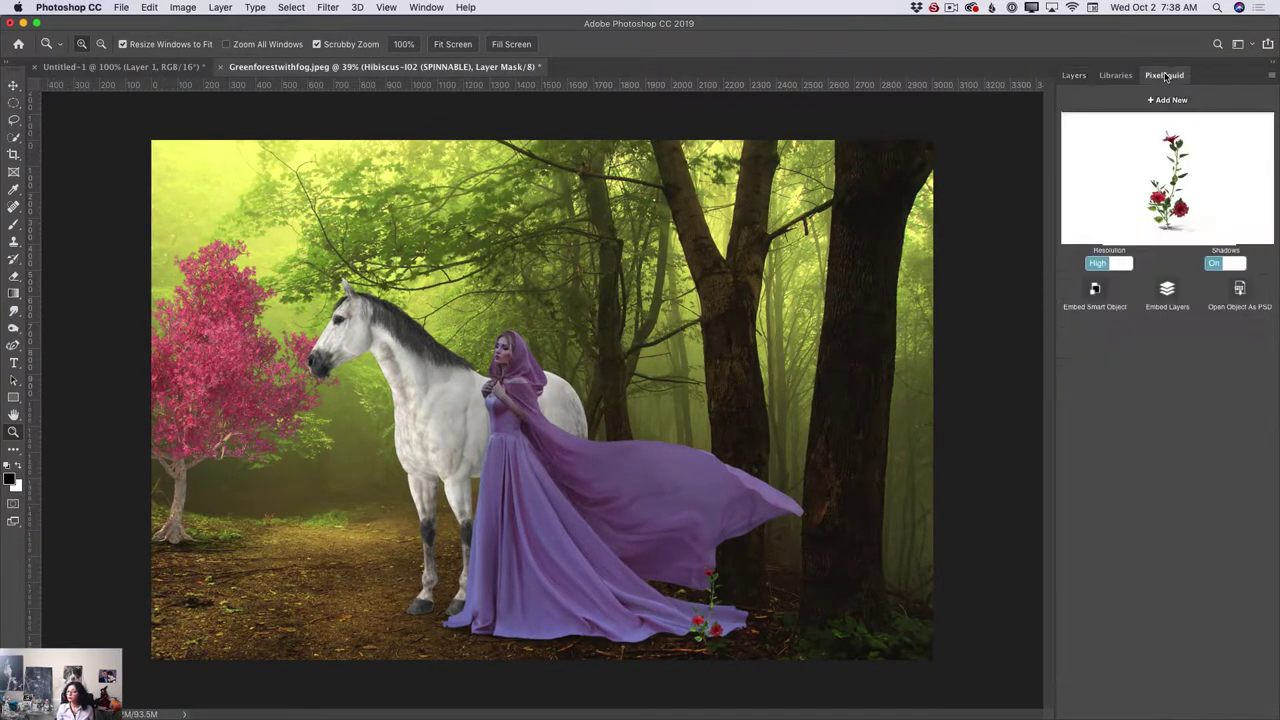
click(1167, 100)
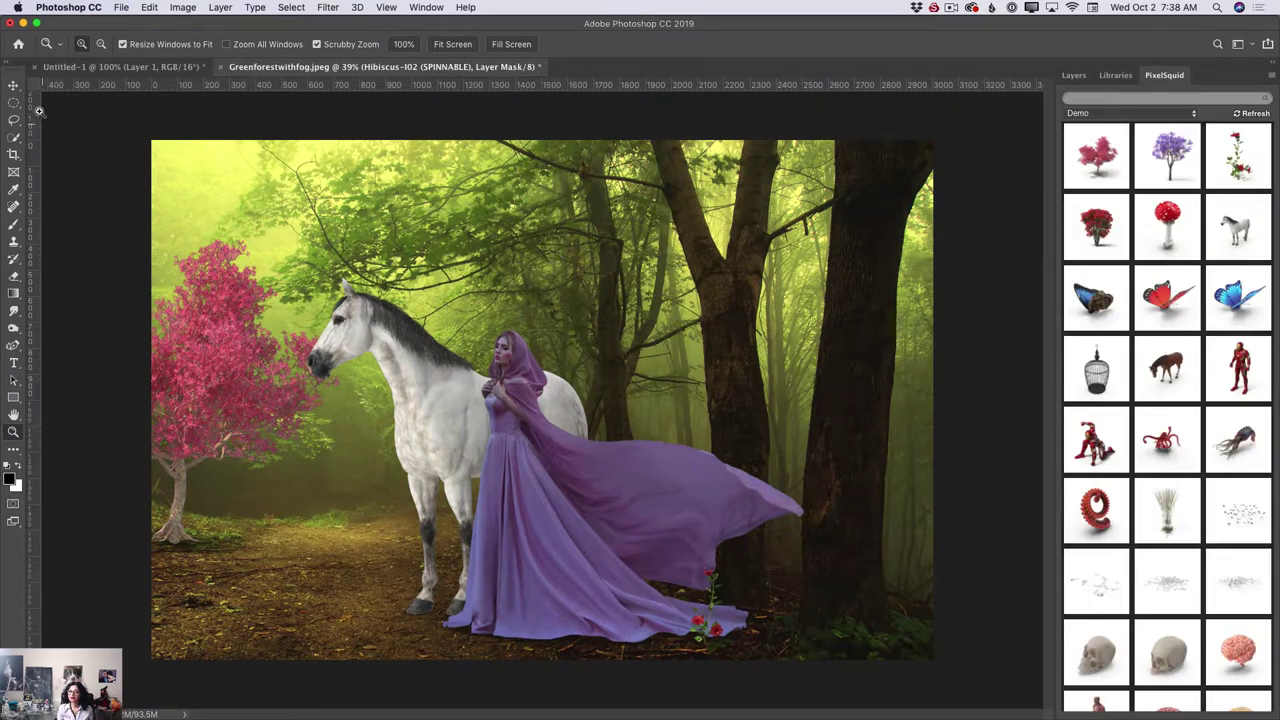
key(v)
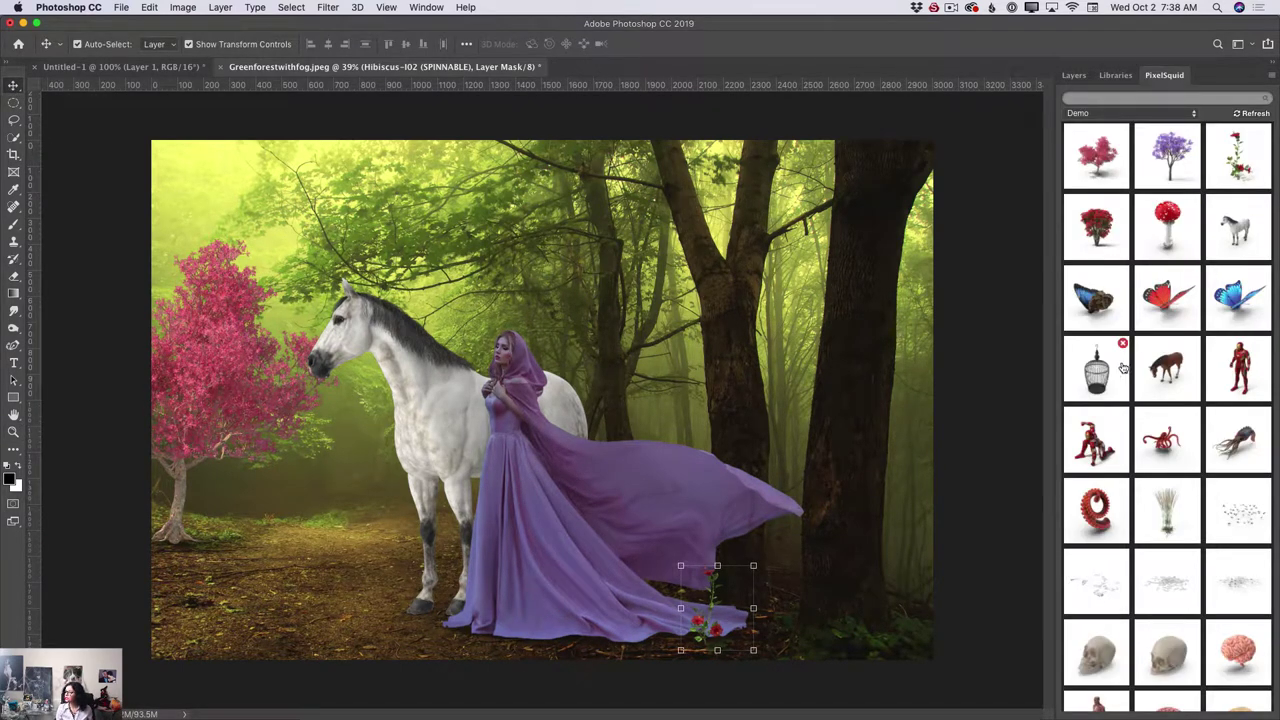
click(1093, 380)
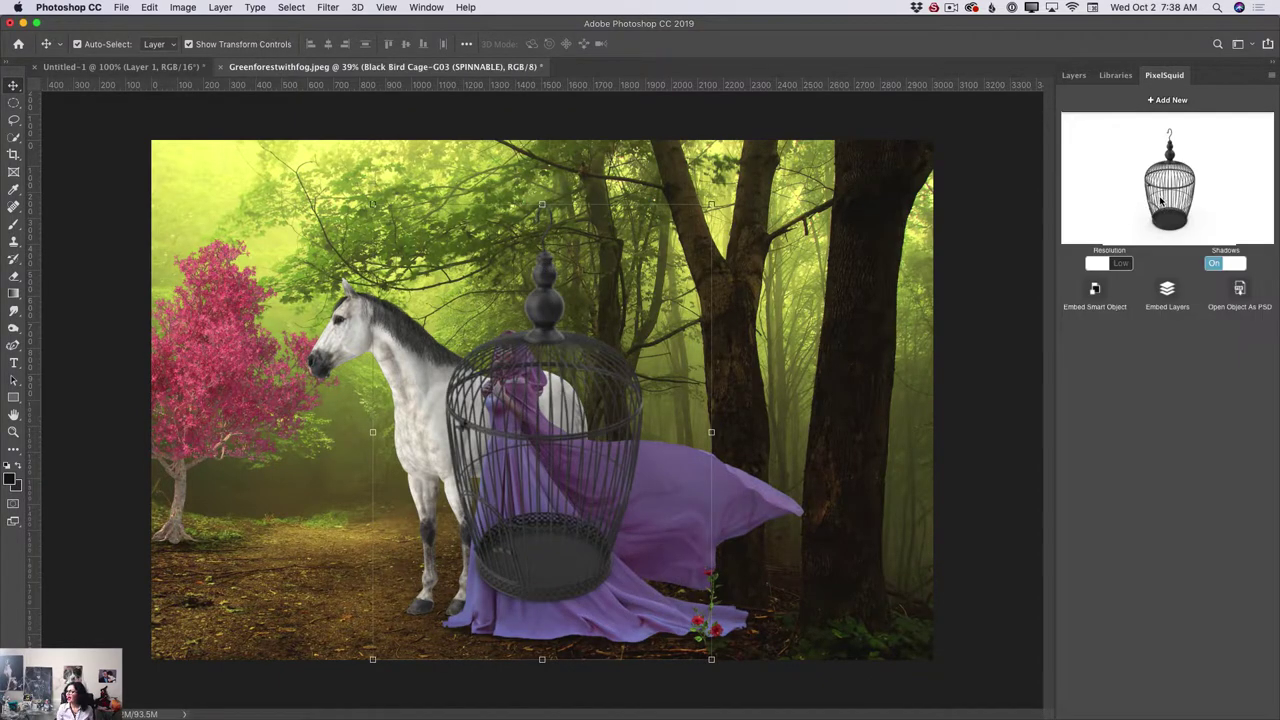
drag(1166, 188, 1157, 176)
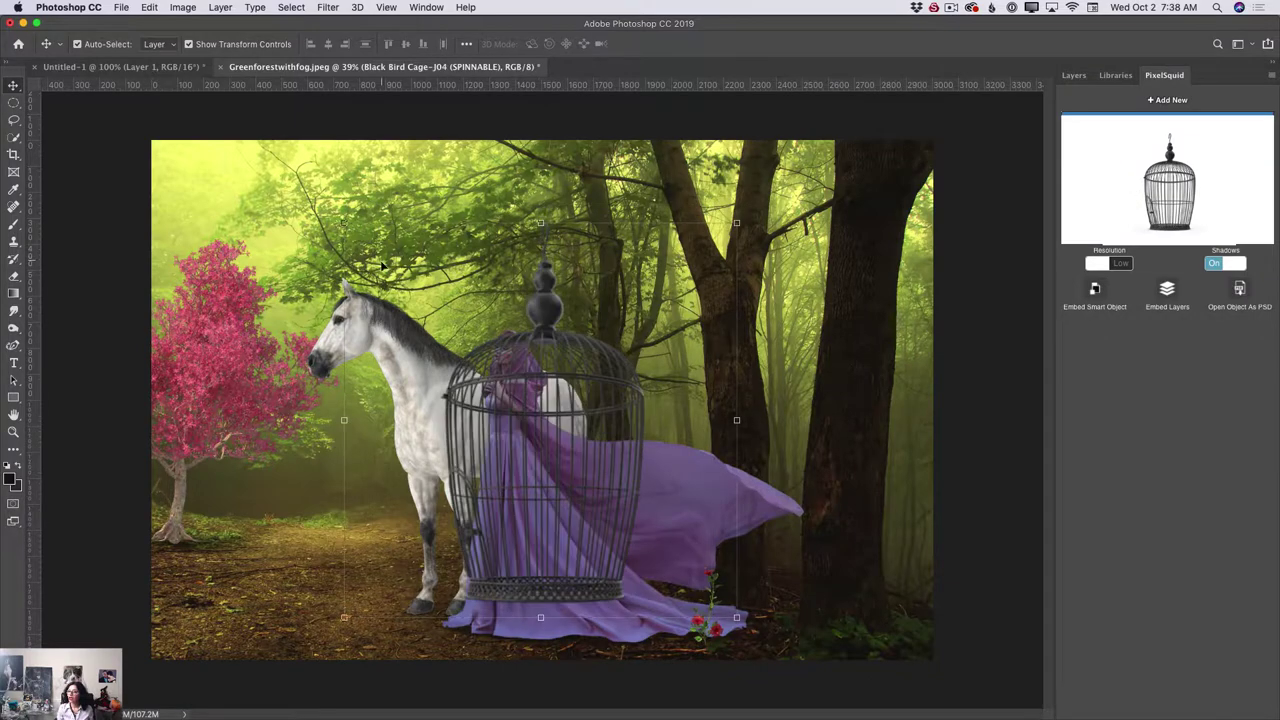
drag(282, 136, 812, 257)
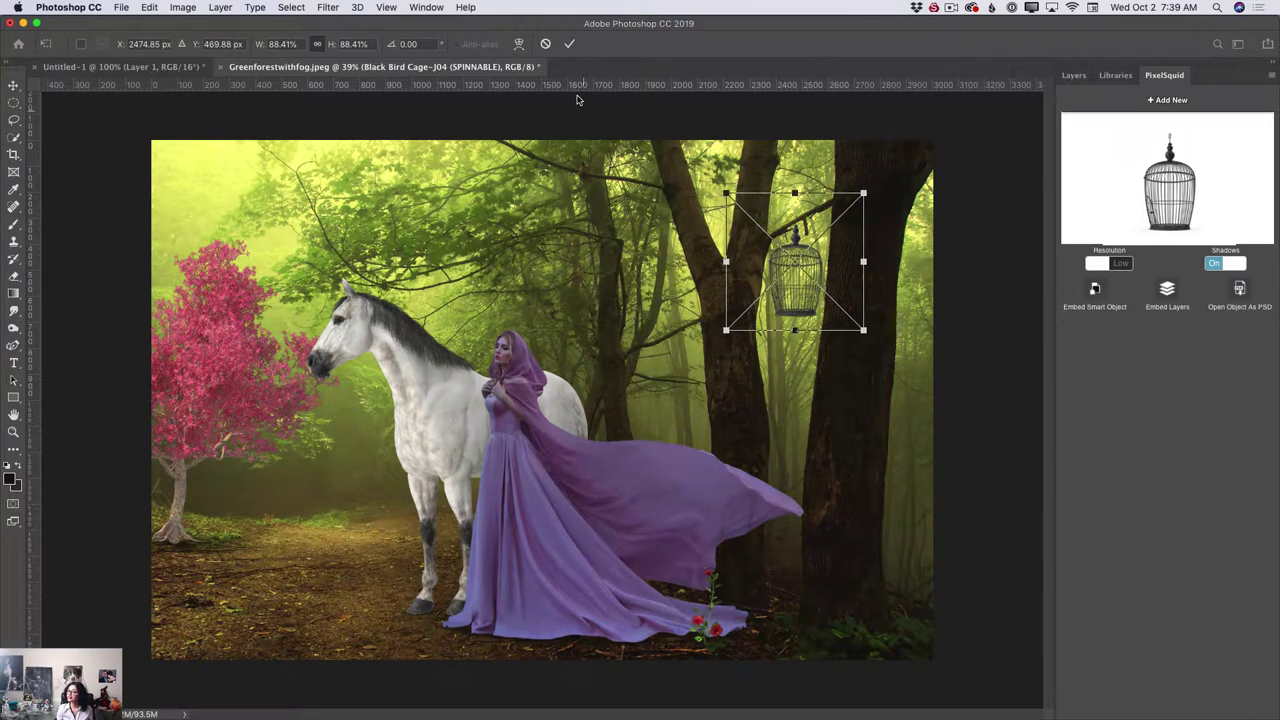
click(569, 43)
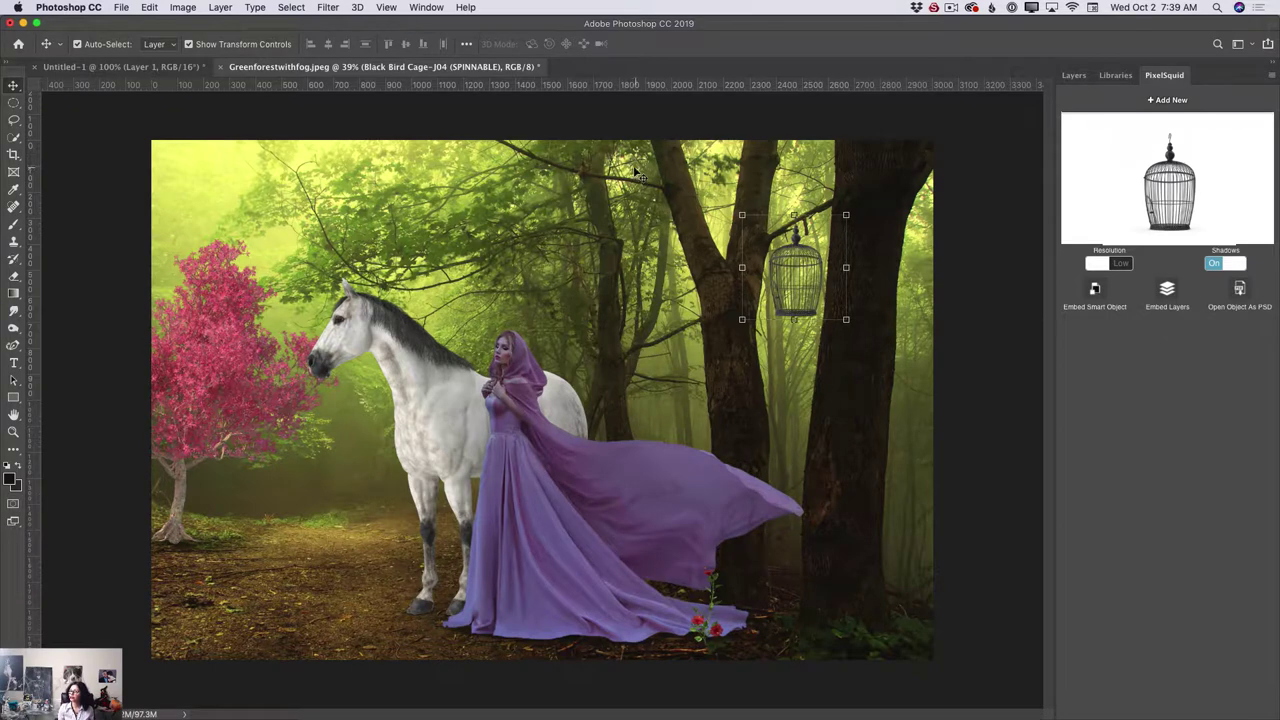
Turn the birdcage's shadows off and set its resolution to High.
click(1213, 263)
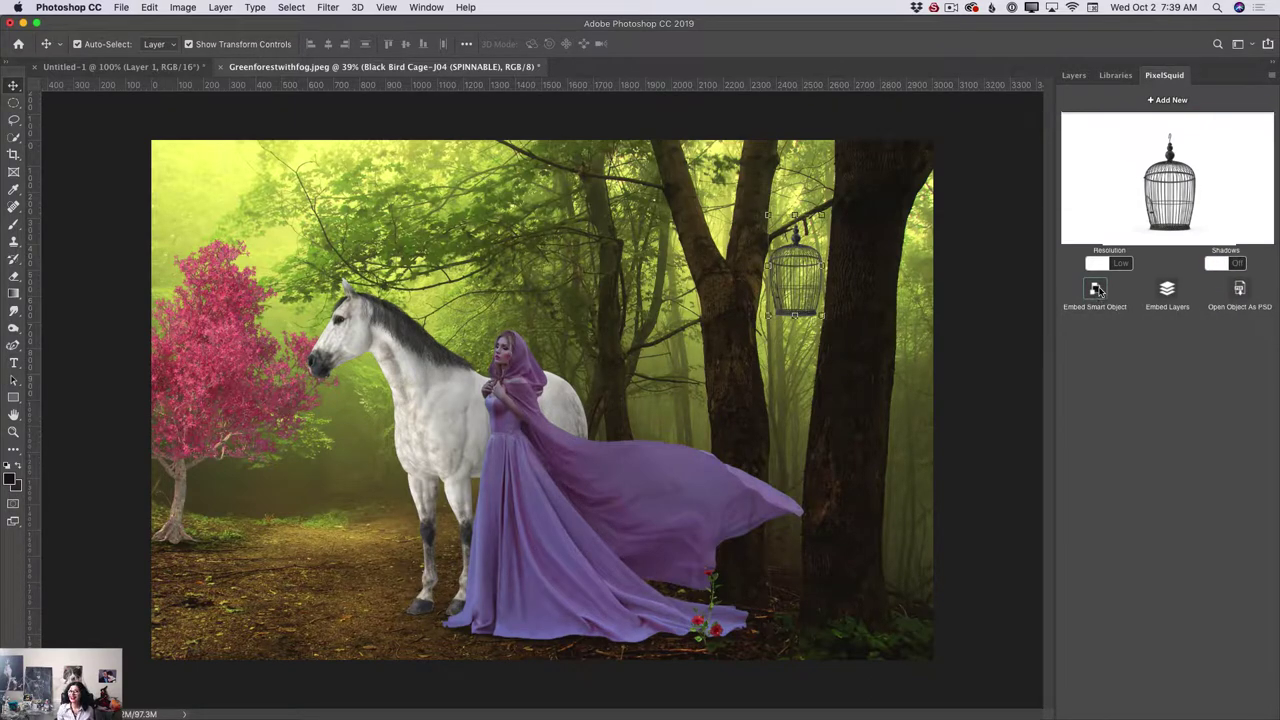
click(1125, 267)
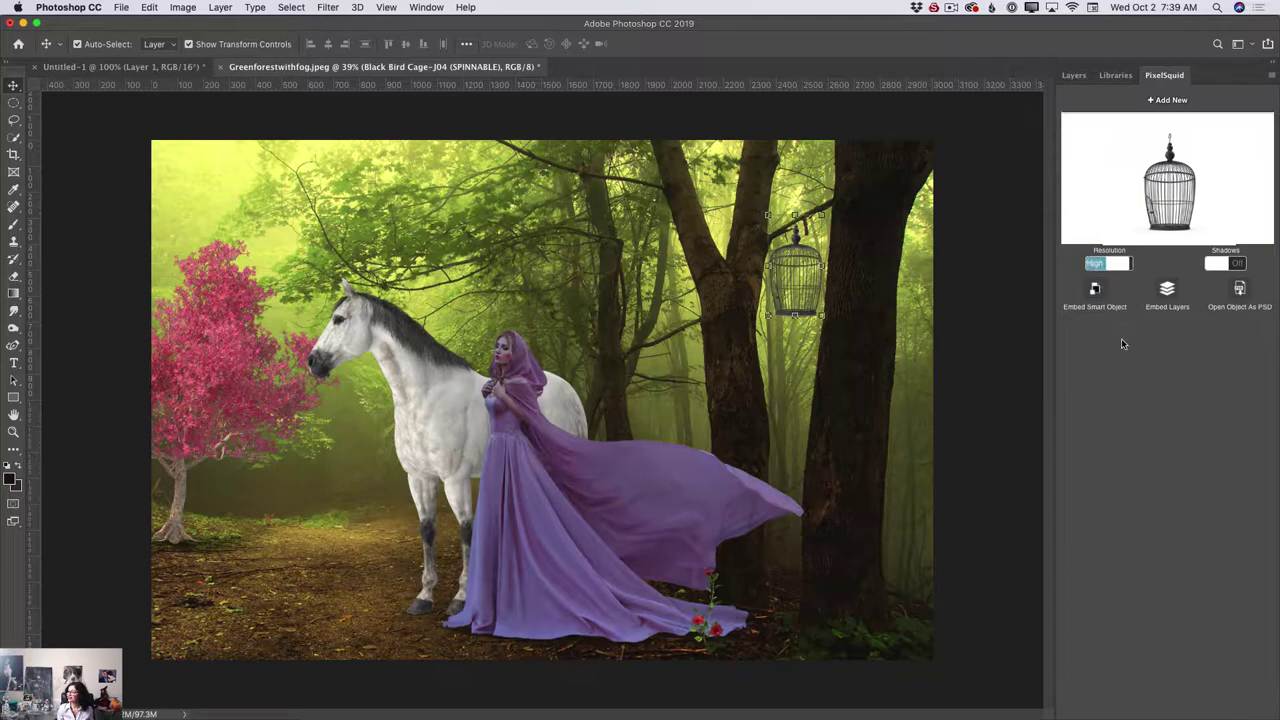
click(14, 431)
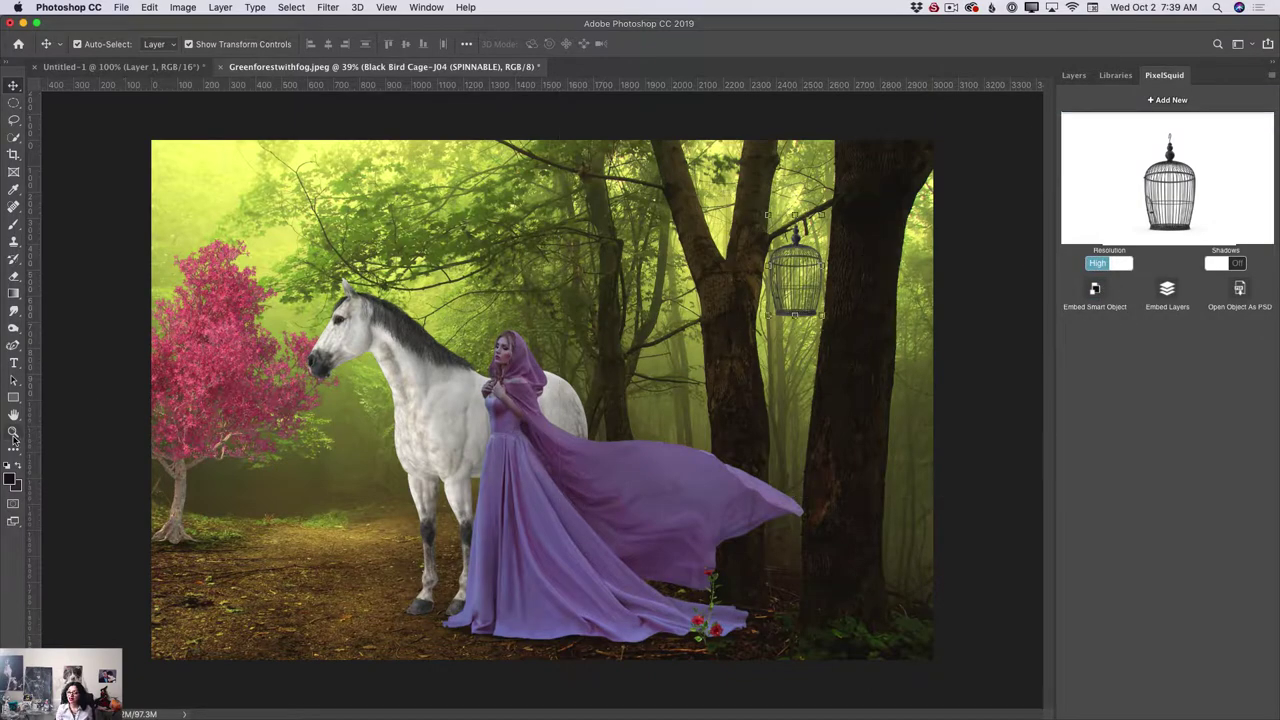
Zoom in and nudge the birdcage up and left onto the branch.
drag(922, 375, 878, 374)
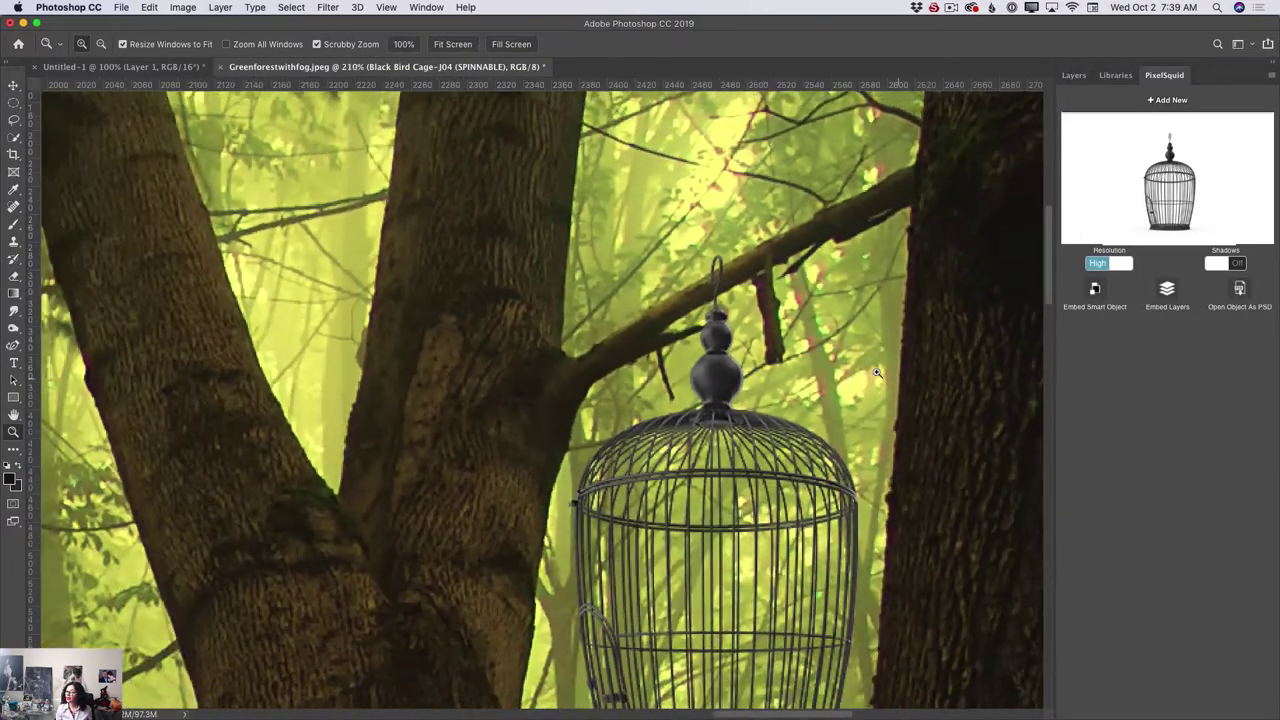
click(14, 86)
mouse_move(727, 338)
mouse_down()
mouse_move(709, 329)
mouse_move(720, 346)
mouse_up()
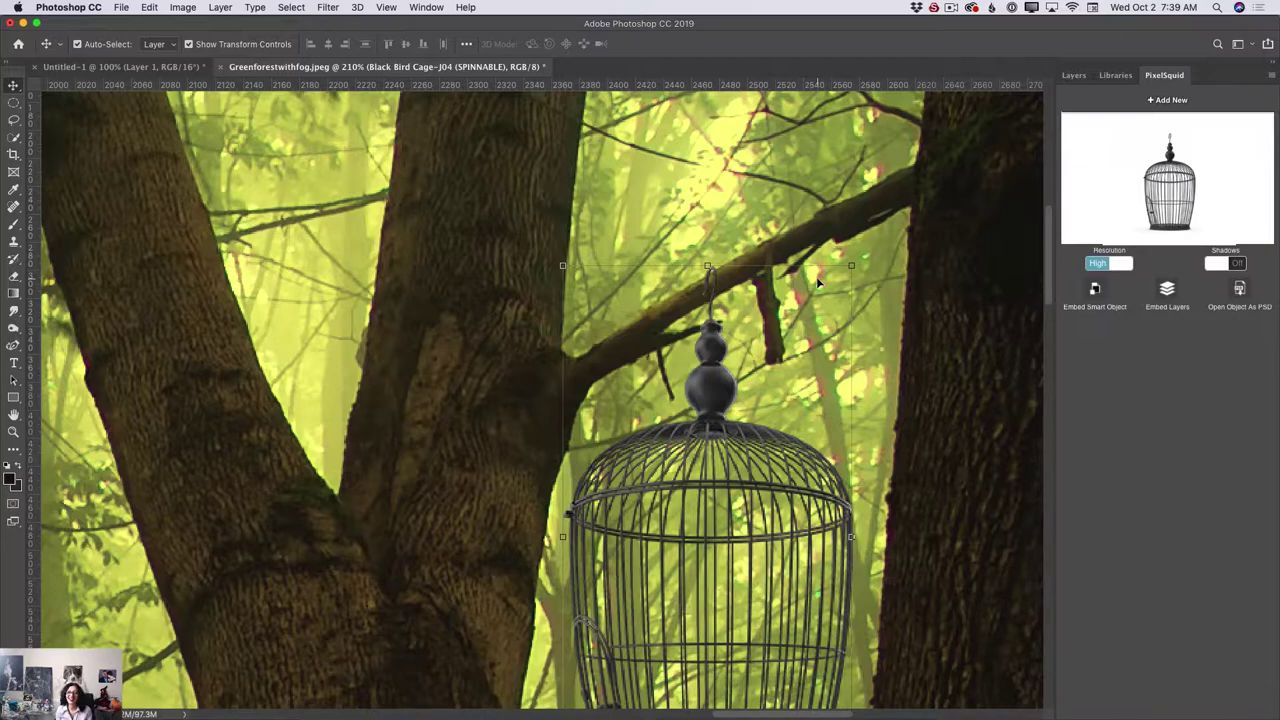
Add a layer mask to the Black Bird Cage layer and paint at the cage's hook.
click(1072, 76)
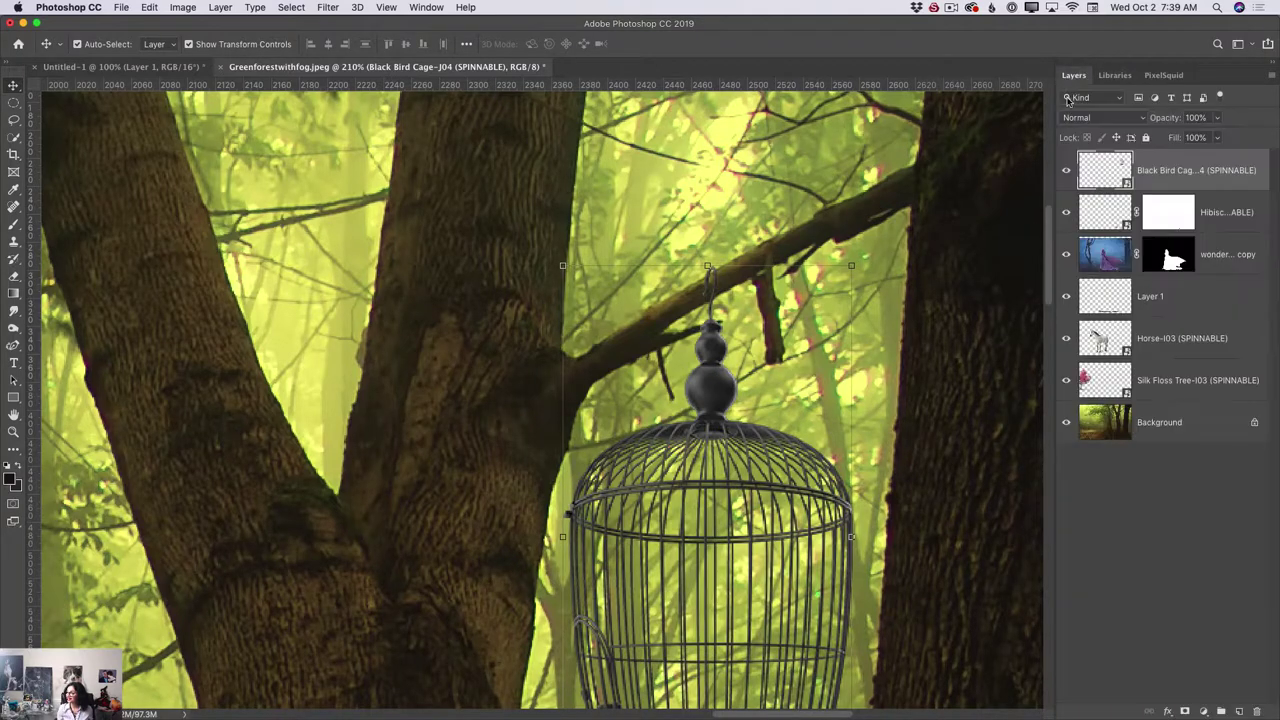
click(1185, 712)
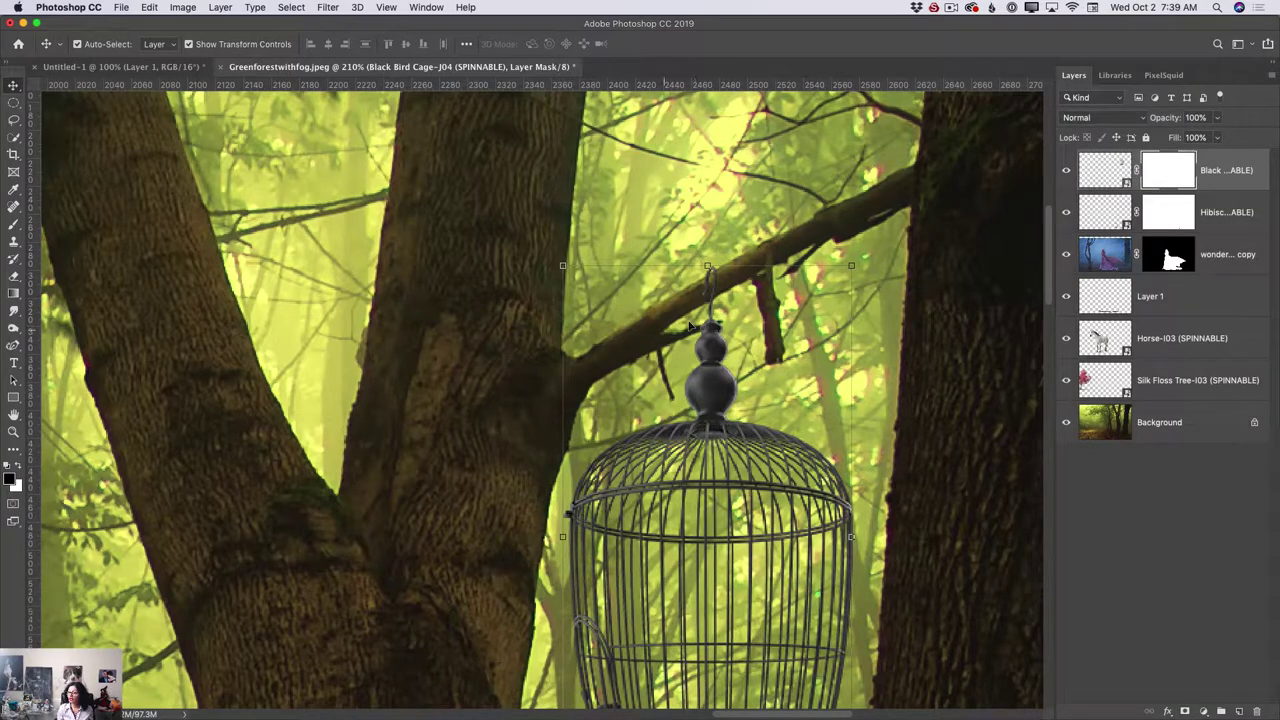
click(13, 224)
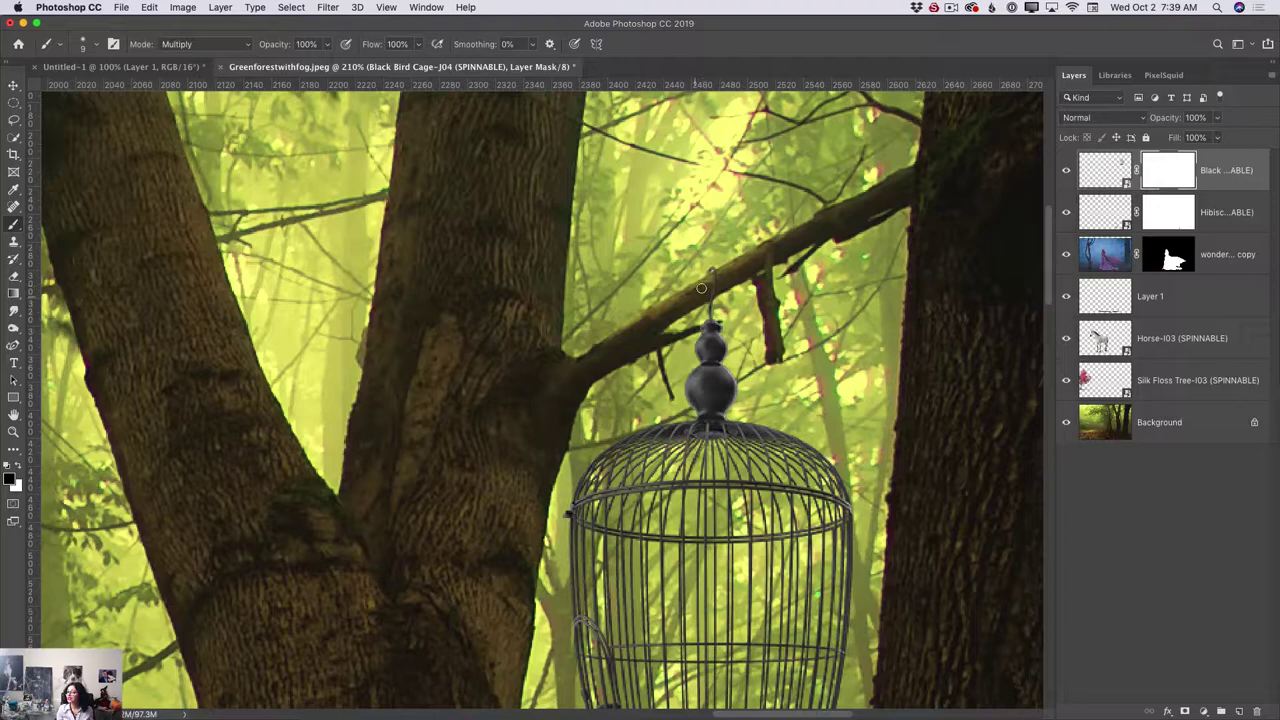
click(710, 325)
Zoom out to fit the whole image in the window.
click(13, 432)
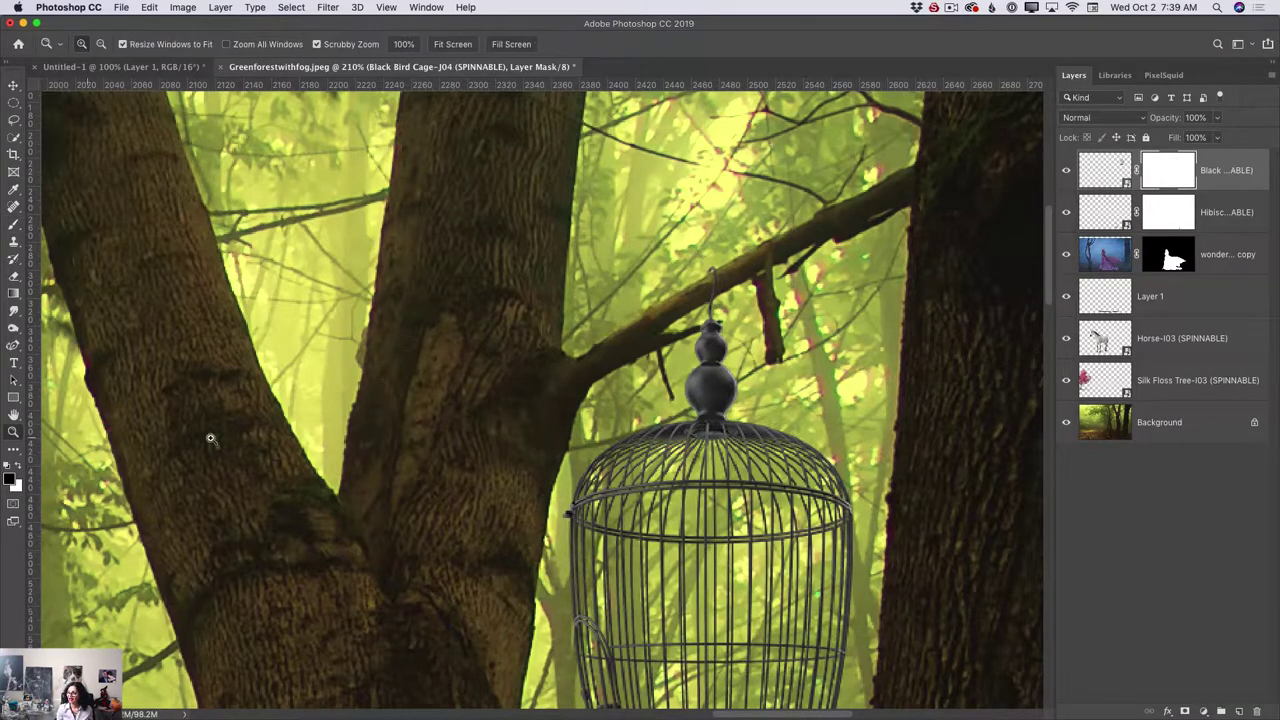
scroll(531, 428, down, 5)
scroll(563, 440, down, 4)
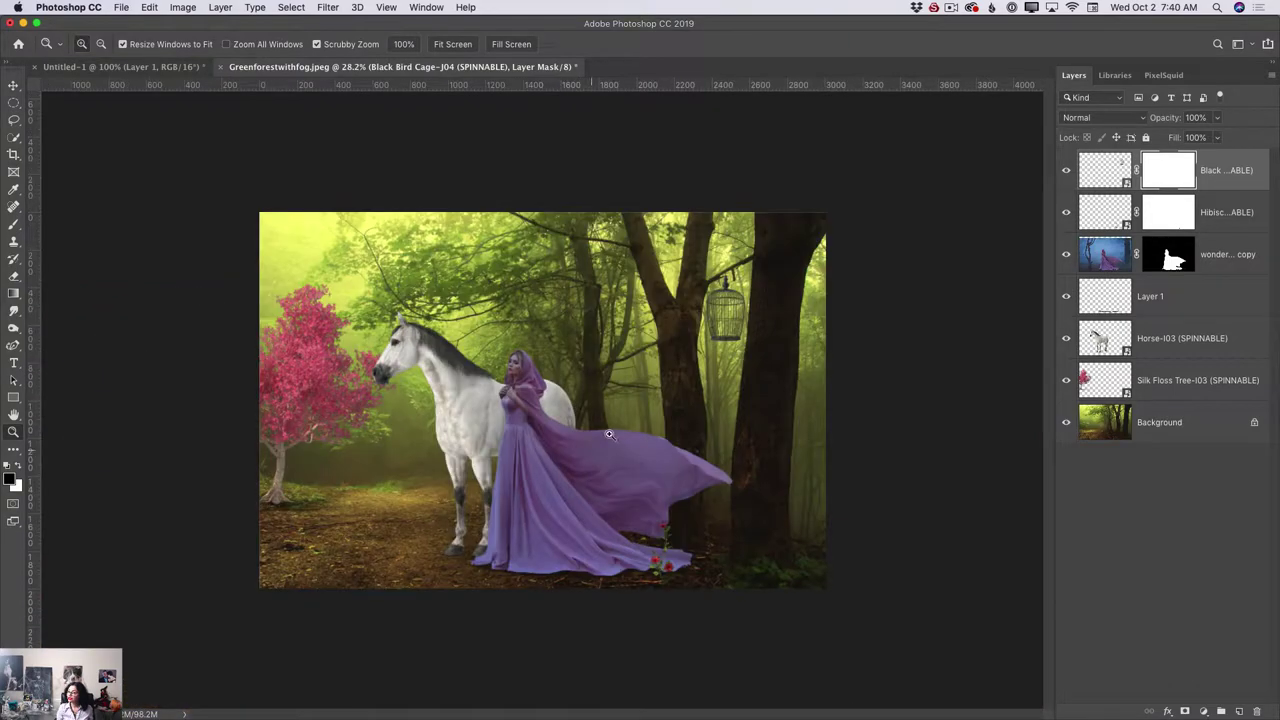
key(super+0)
scroll(758, 350, down, 2)
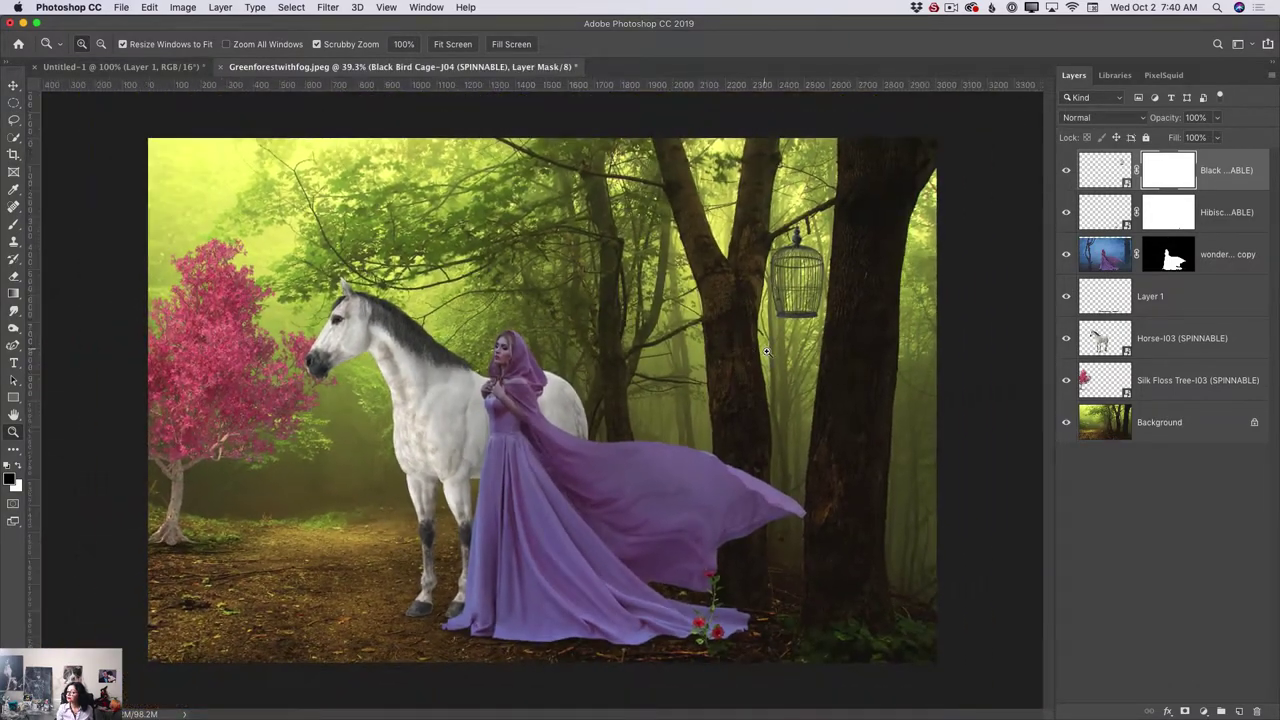
scroll(830, 275, up, 1)
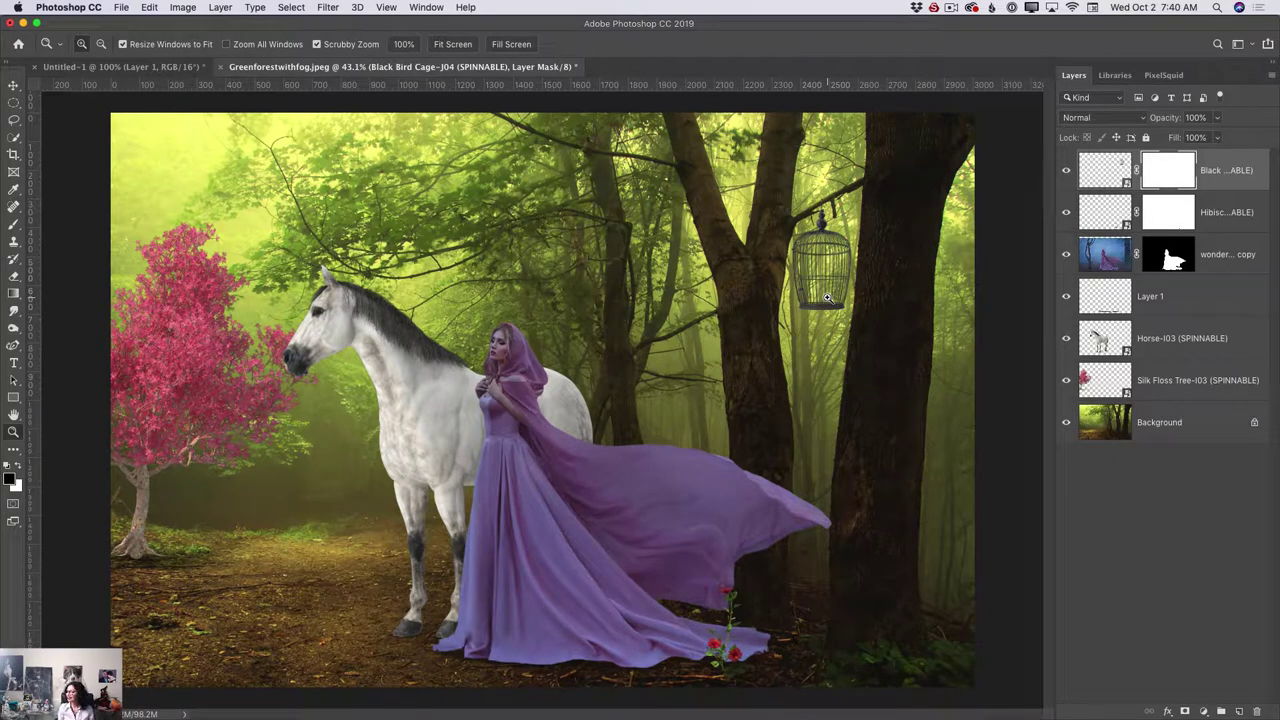
Add the PixelSquid Flocking Birds object with shadows off and High resolution.
click(1163, 75)
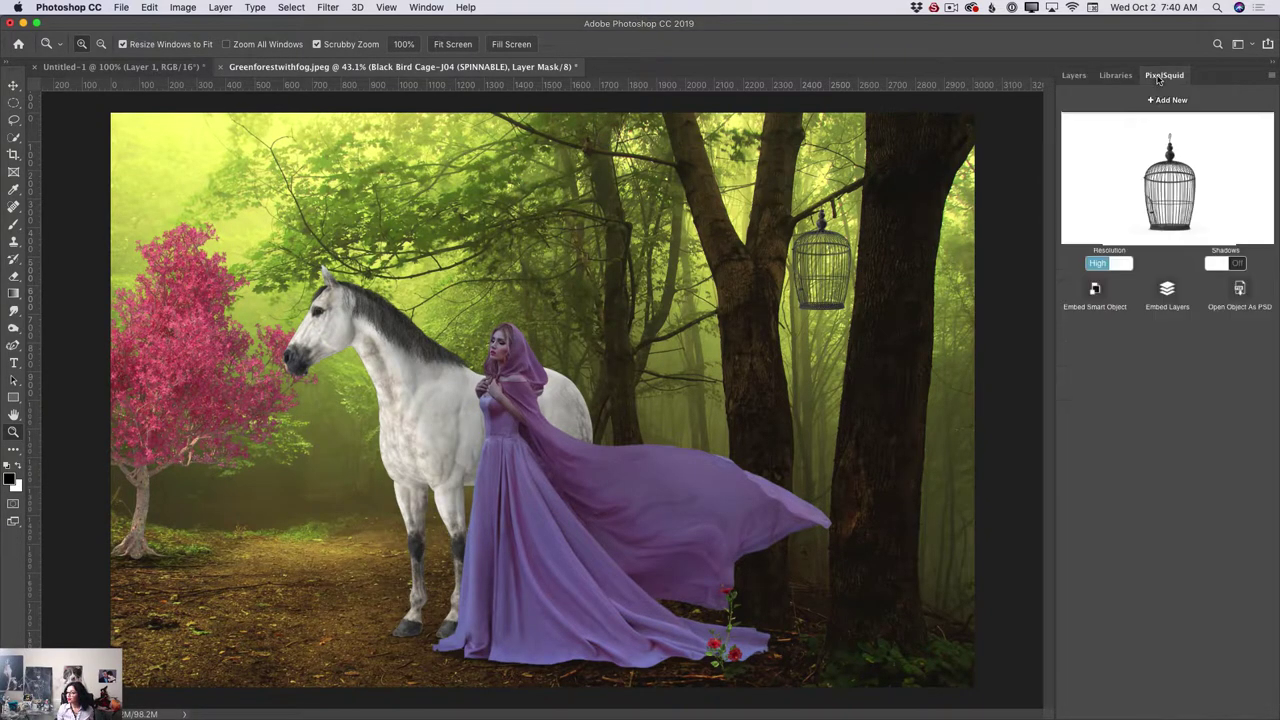
click(1166, 101)
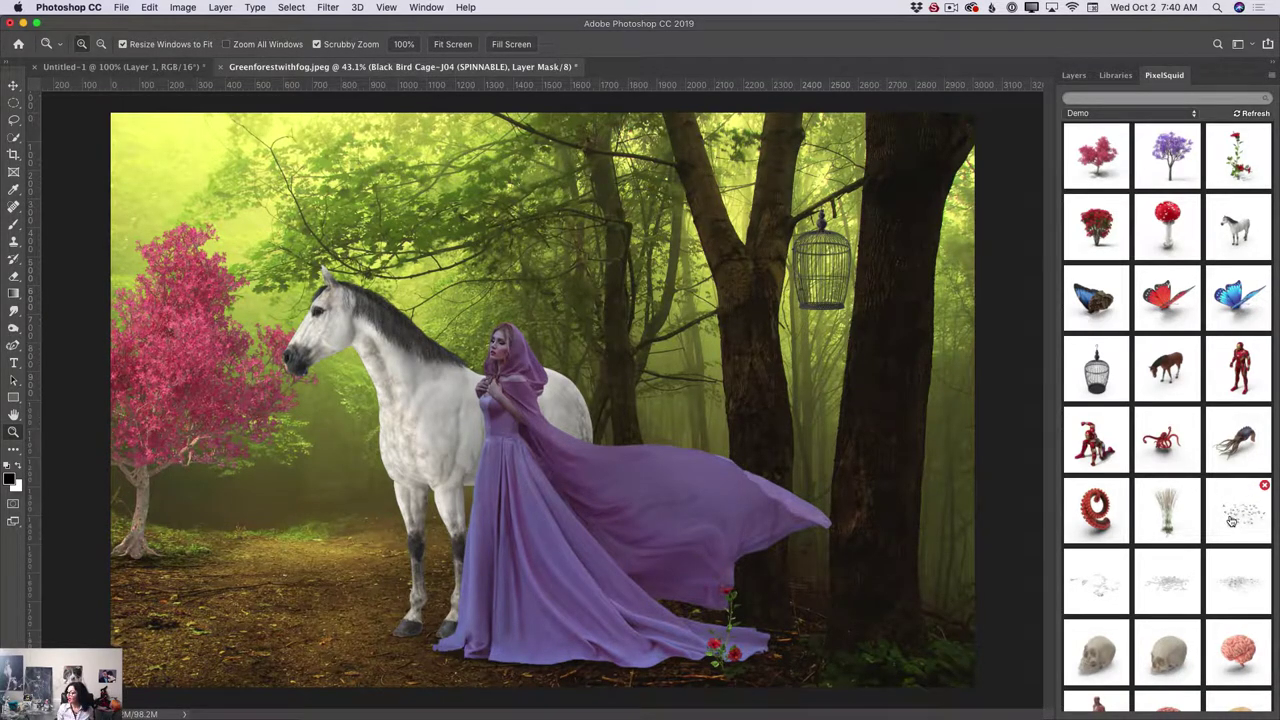
click(1236, 524)
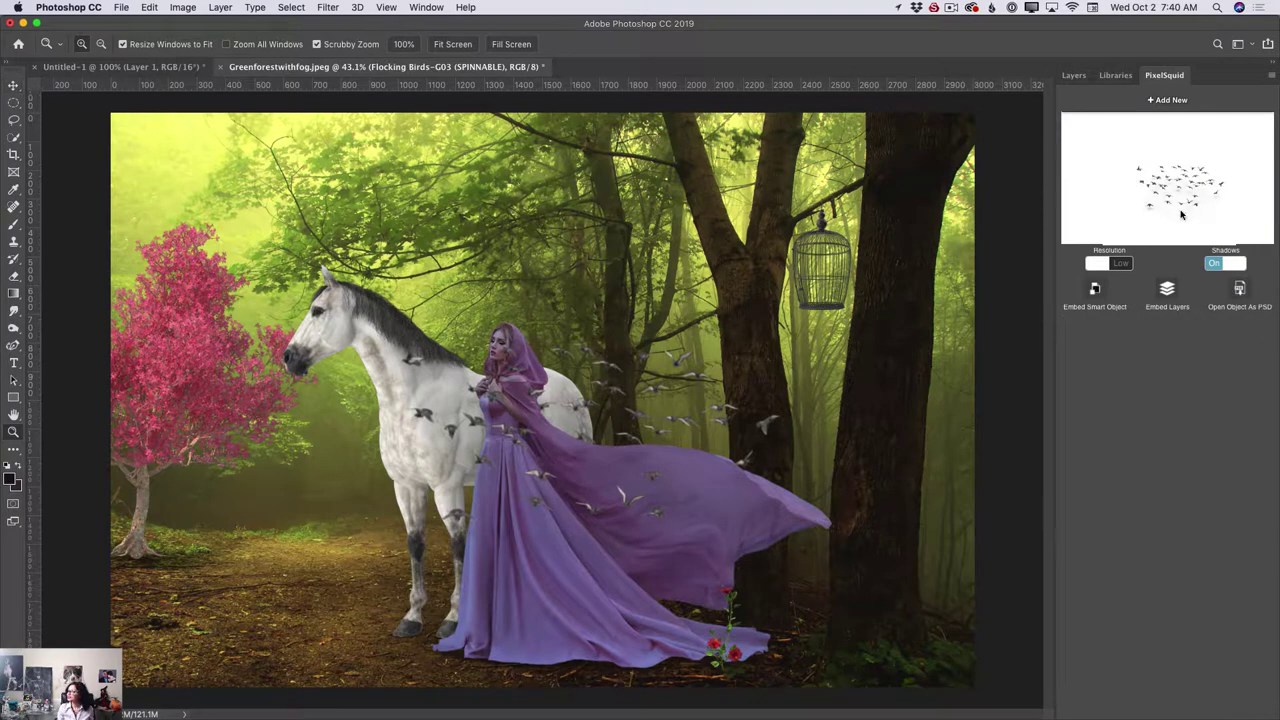
click(1218, 265)
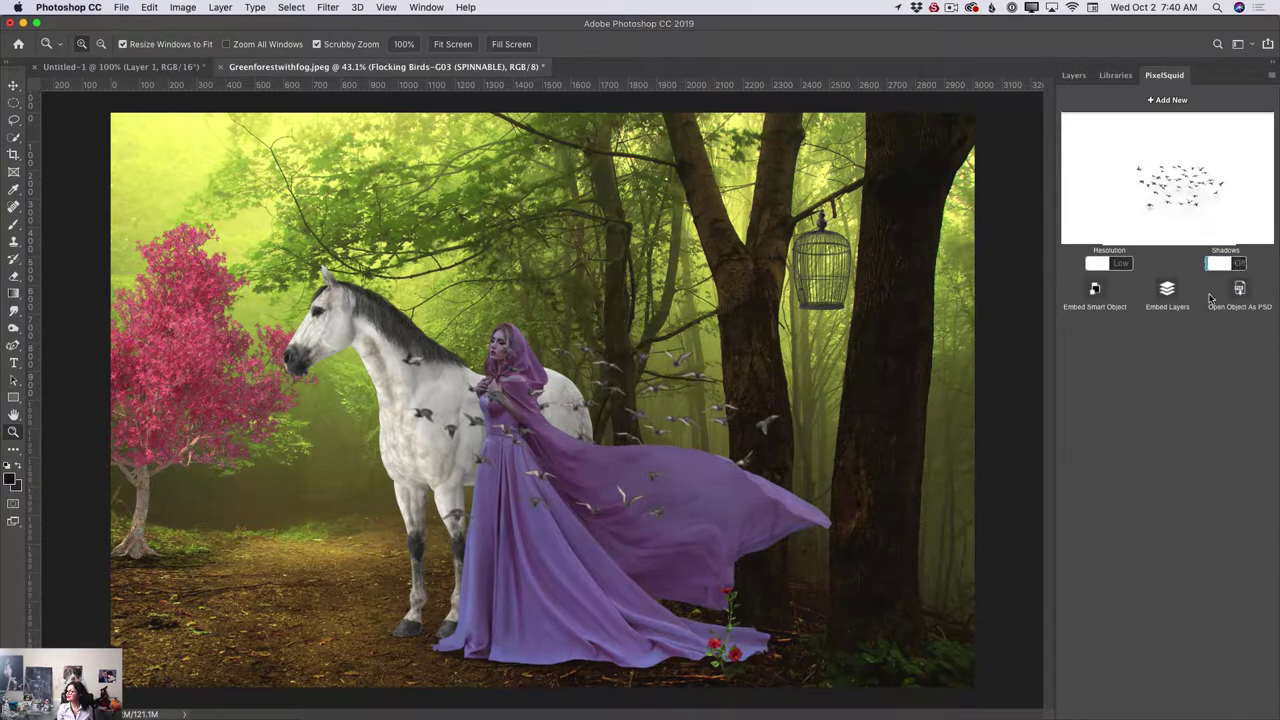
click(1123, 266)
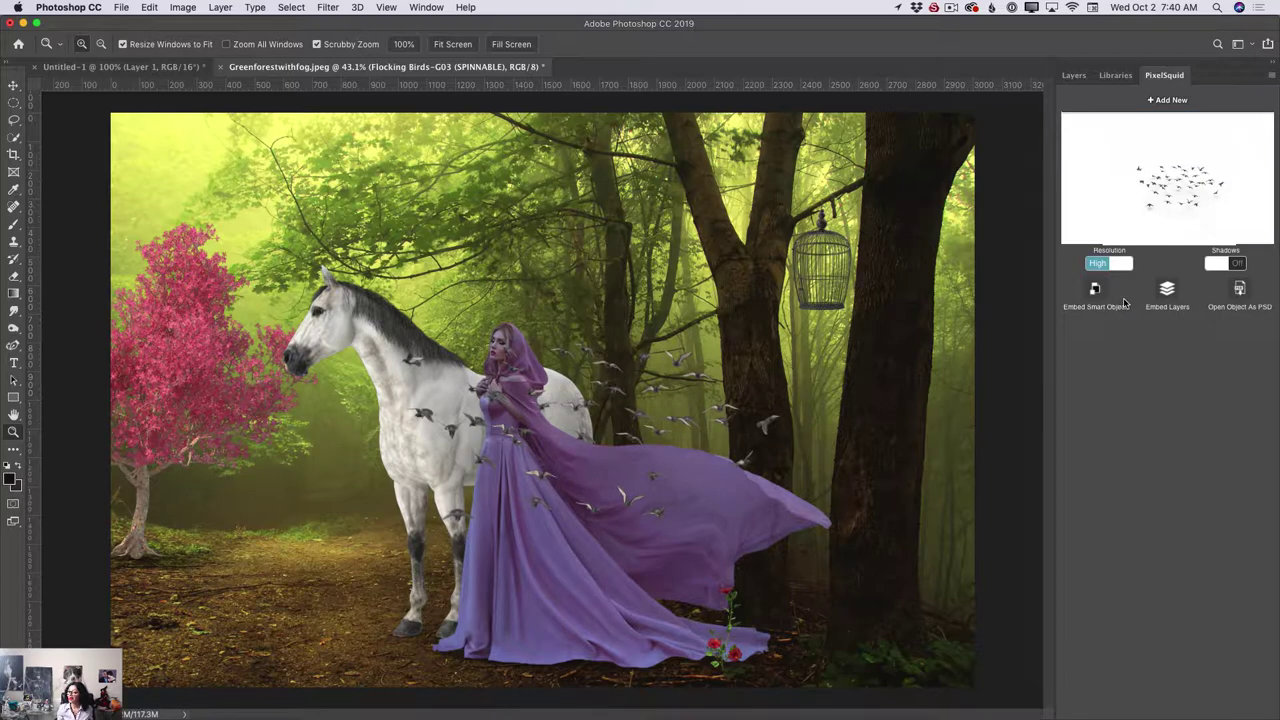
Shift the flock of birds right and down over the trailing gown with Free Transform.
click(15, 86)
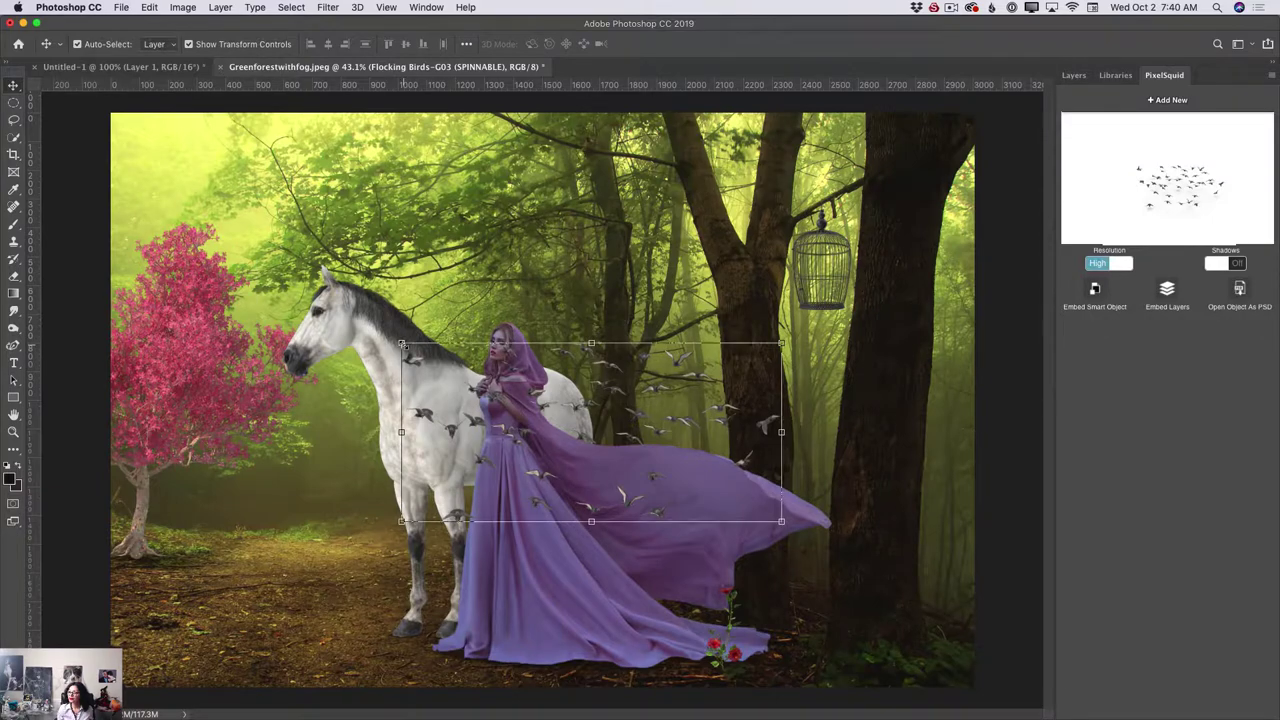
key(super+t)
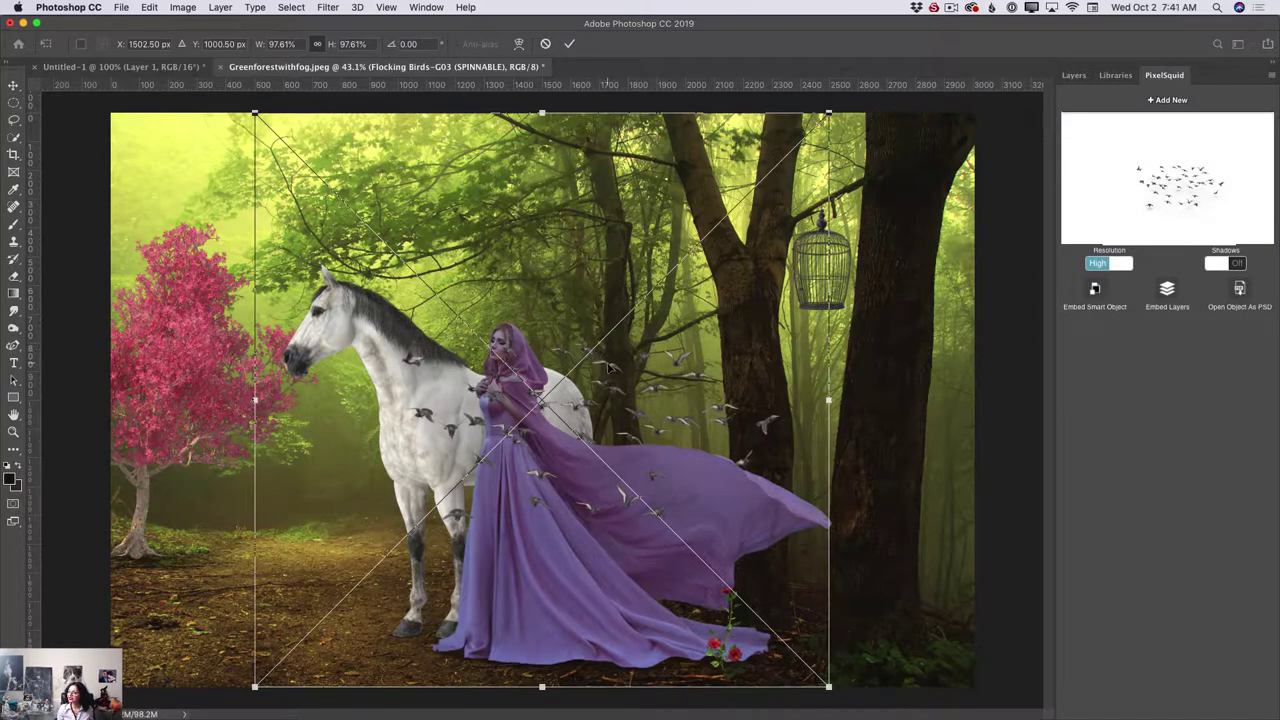
drag(613, 370, 737, 386)
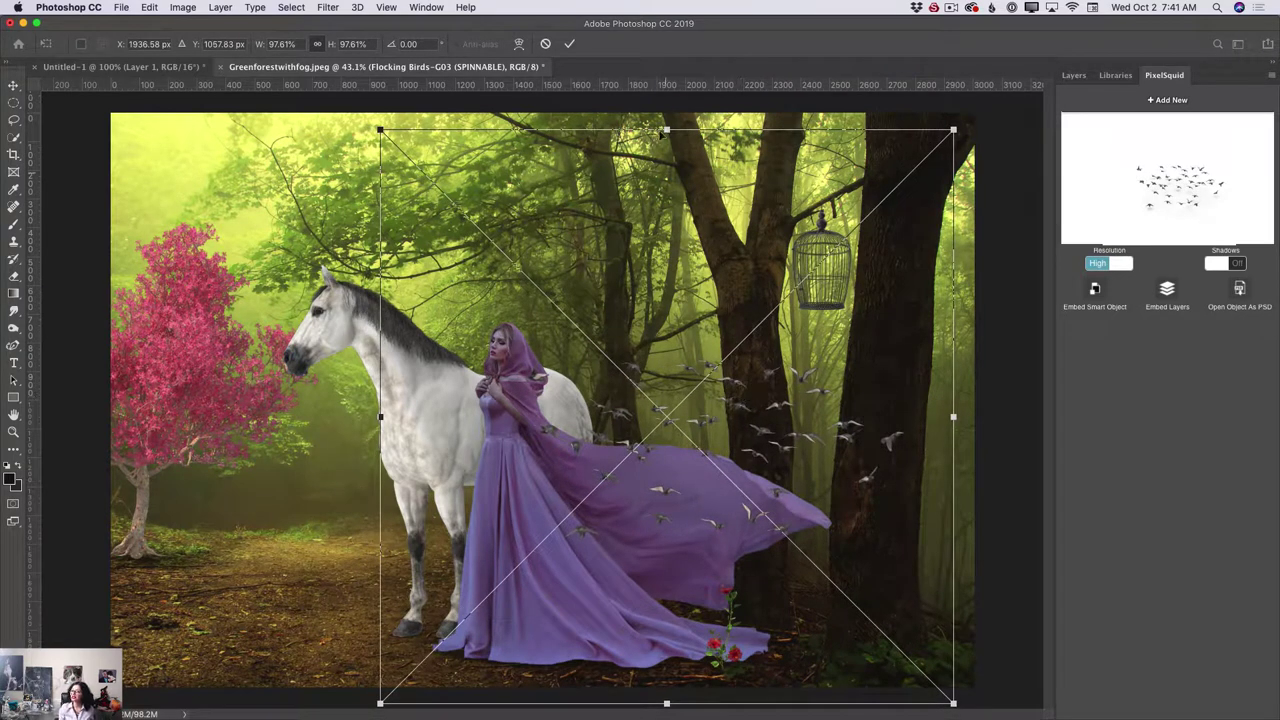
click(569, 43)
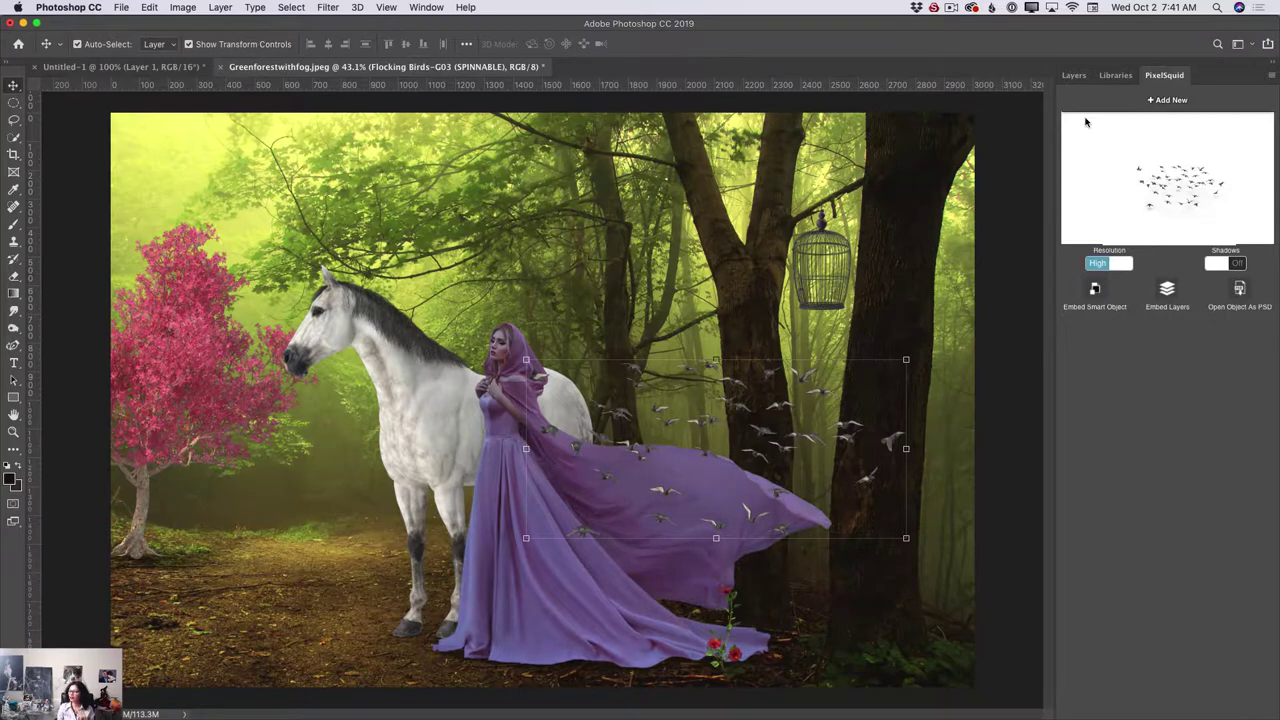
click(1073, 75)
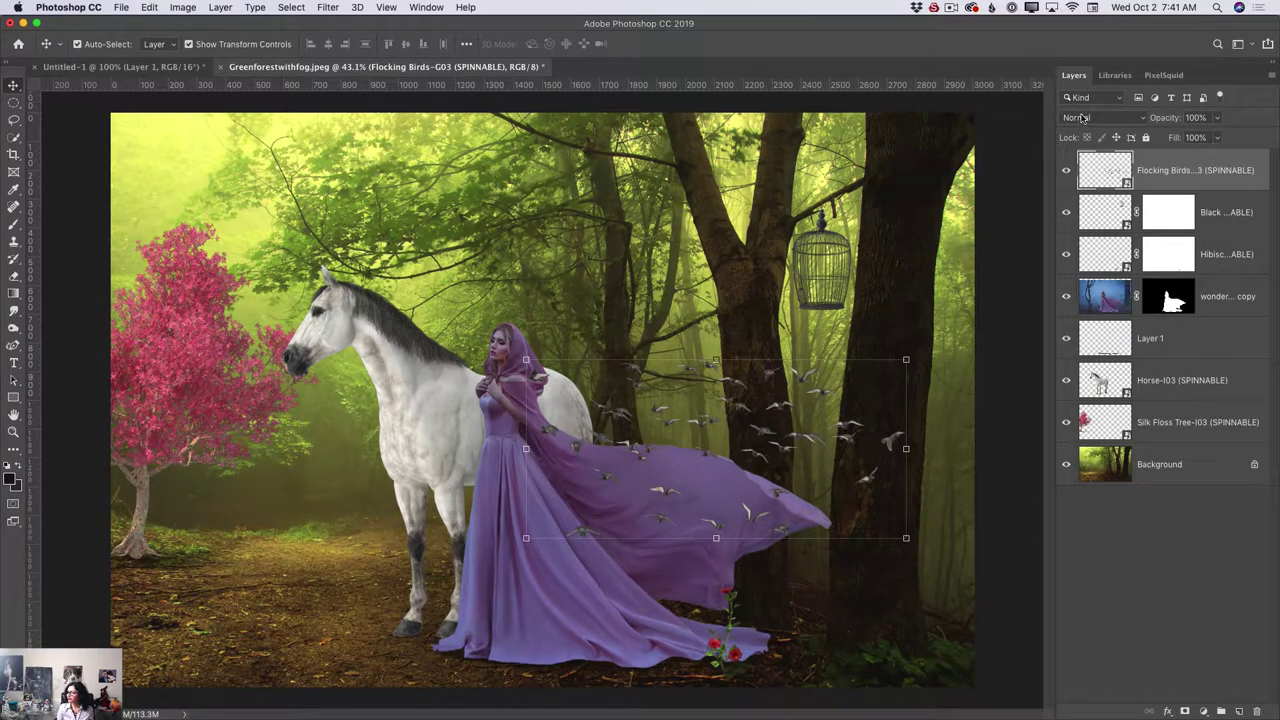
Add a Color Balance adjustment layer clipped to the Flocking Birds layer.
click(423, 8)
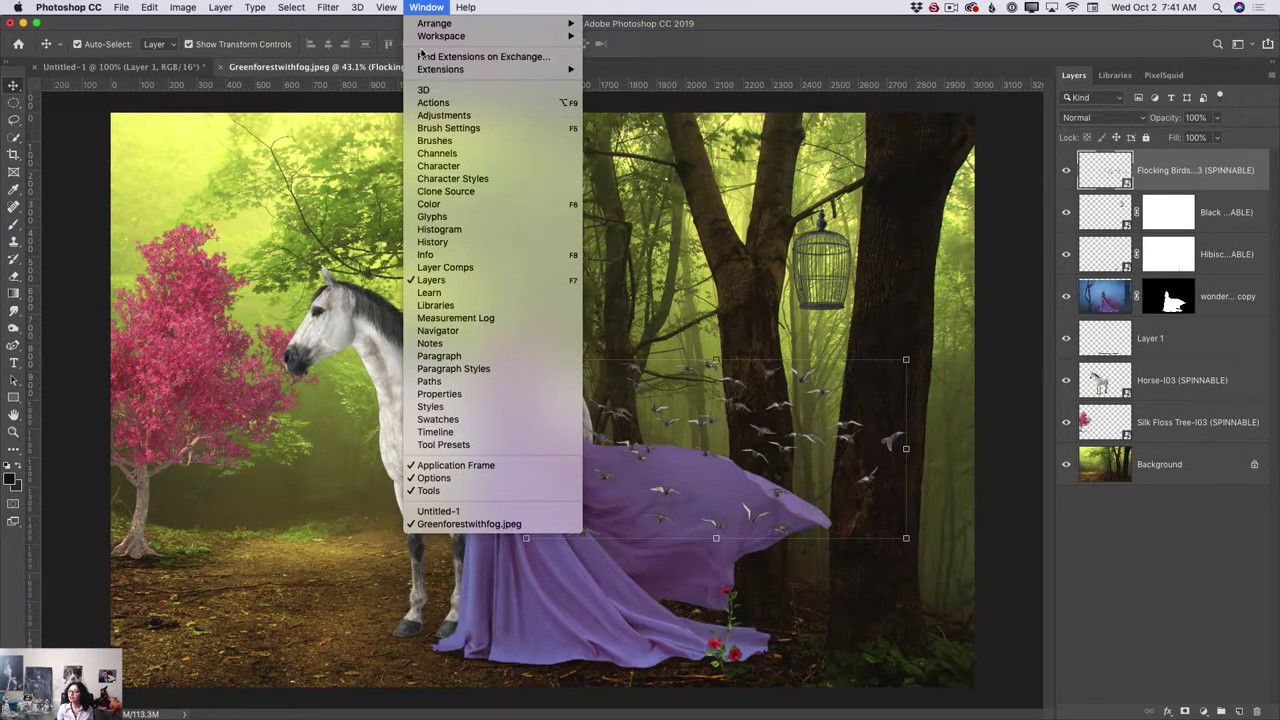
click(472, 116)
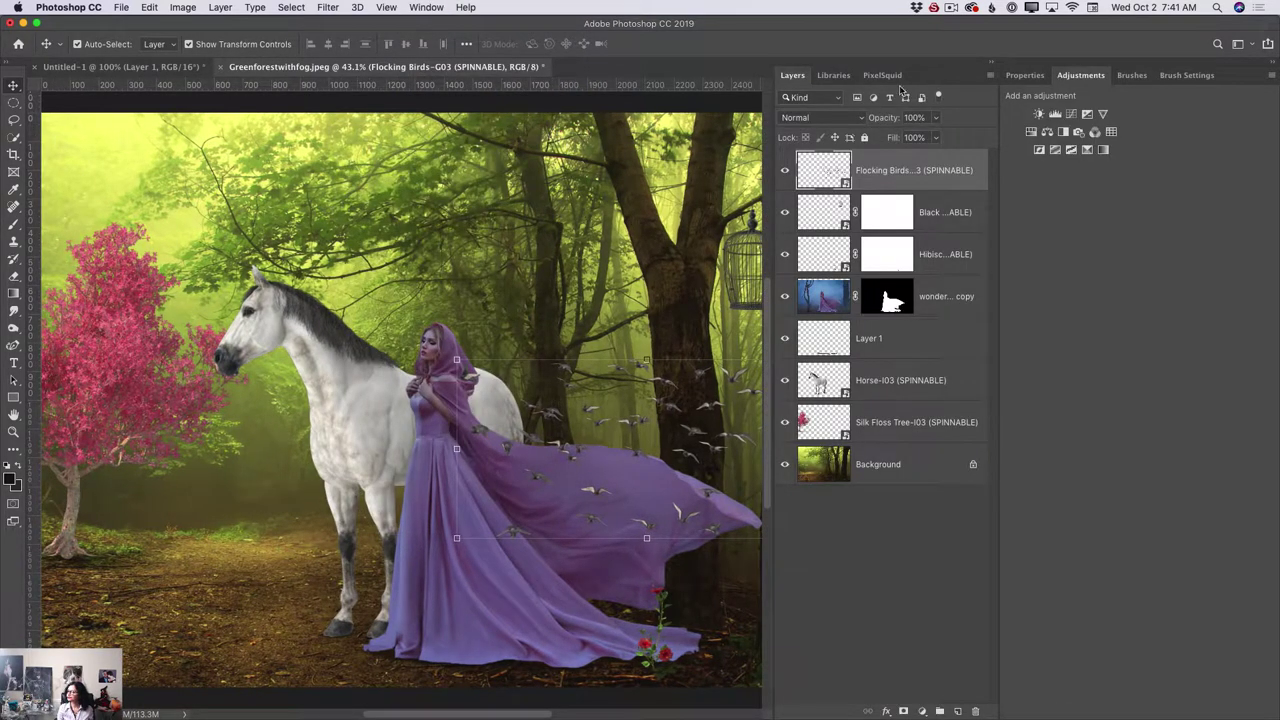
click(1047, 133)
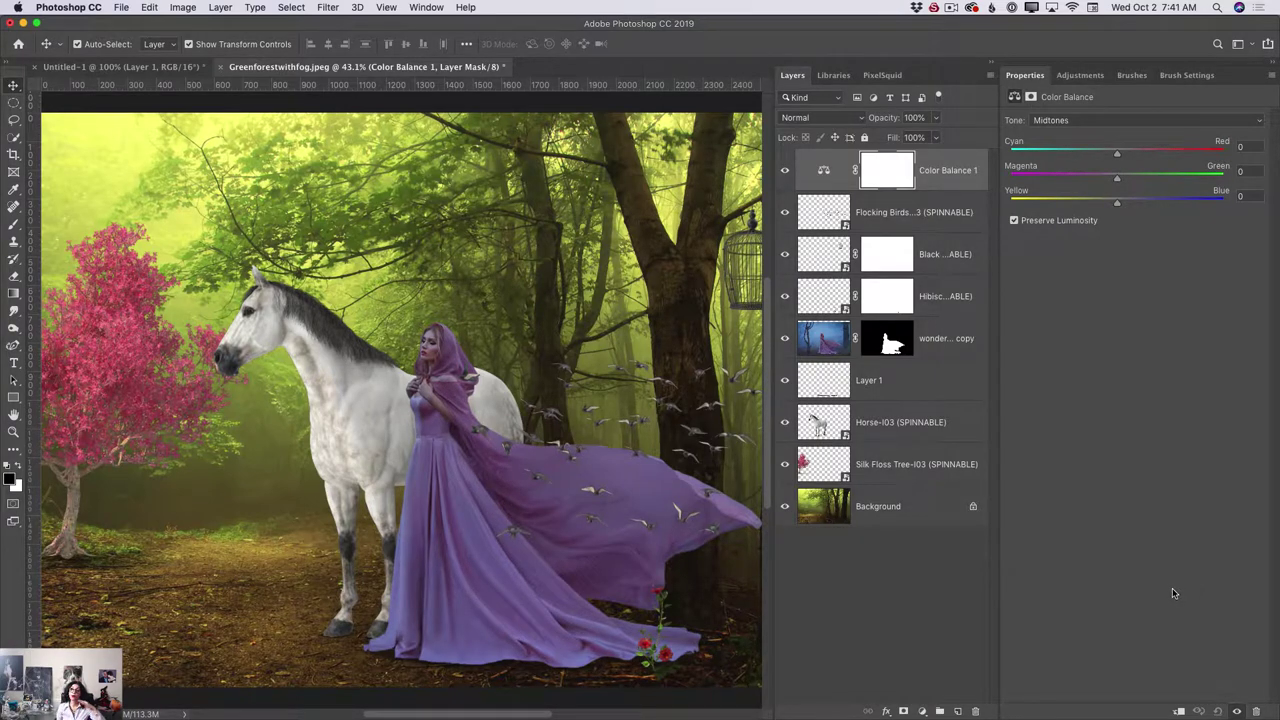
click(1180, 710)
Set the Color Balance midtones to Cyan-Red +19 and Magenta-Green -53.
drag(1115, 158, 1197, 154)
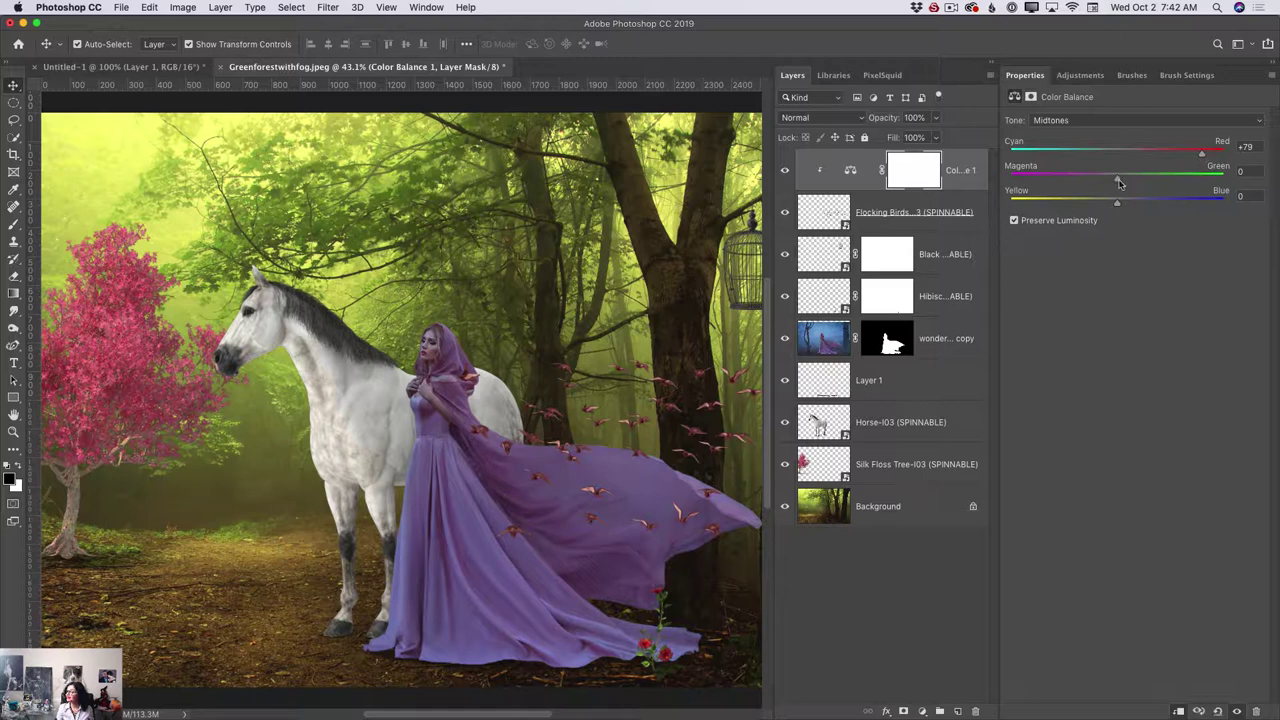
drag(1117, 178, 1061, 180)
drag(1201, 154, 1138, 178)
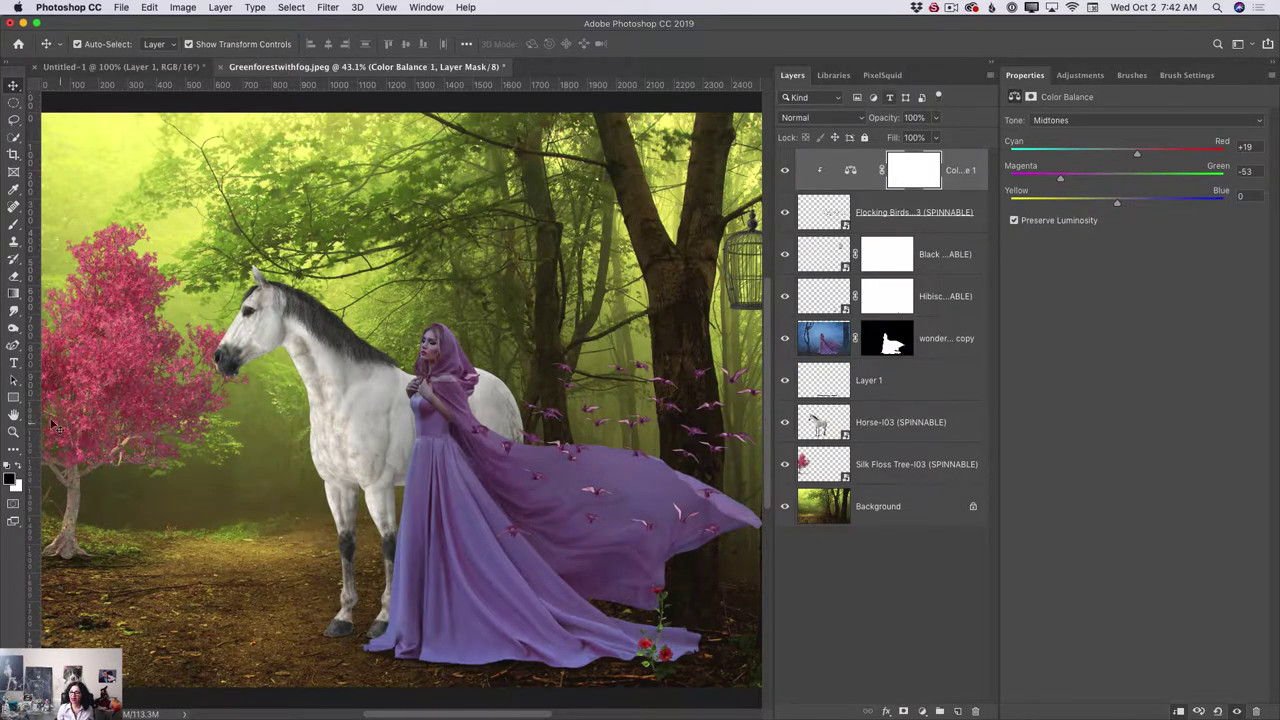
click(13, 432)
drag(555, 488, 523, 494)
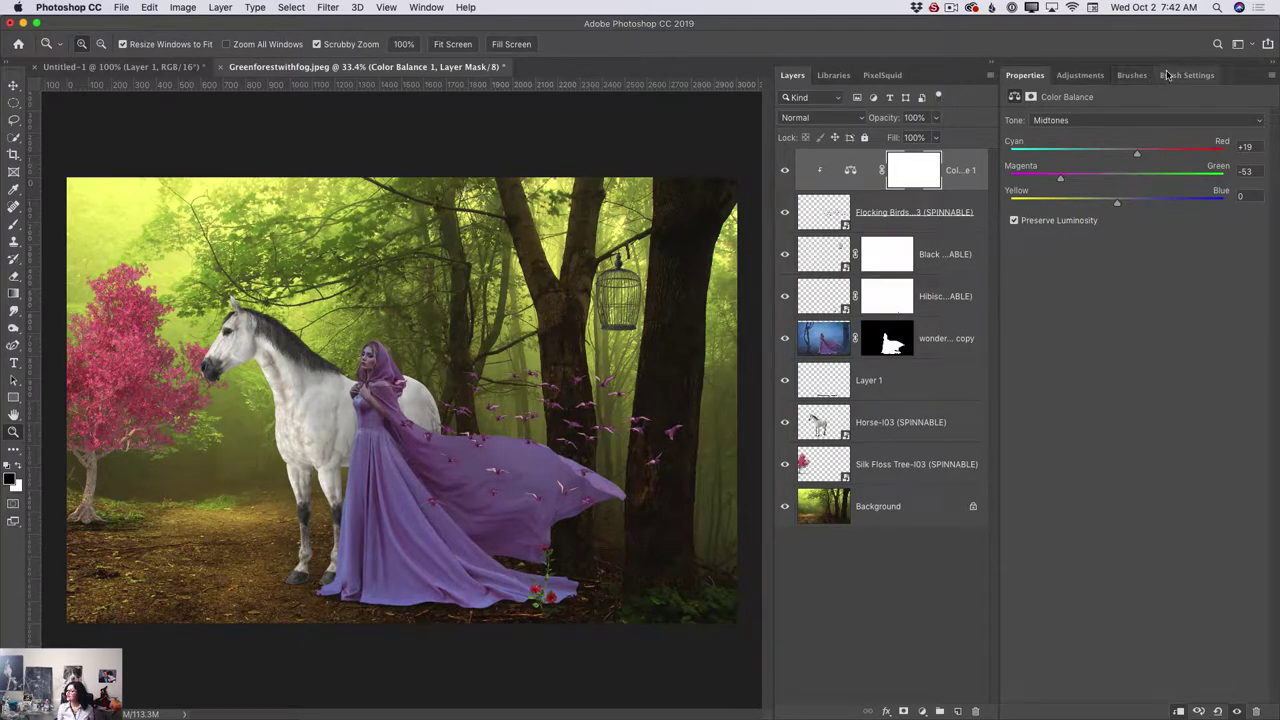
Add the PixelSquid Blue Morpho Butterfly to the image and rotate it to a new angle.
click(884, 75)
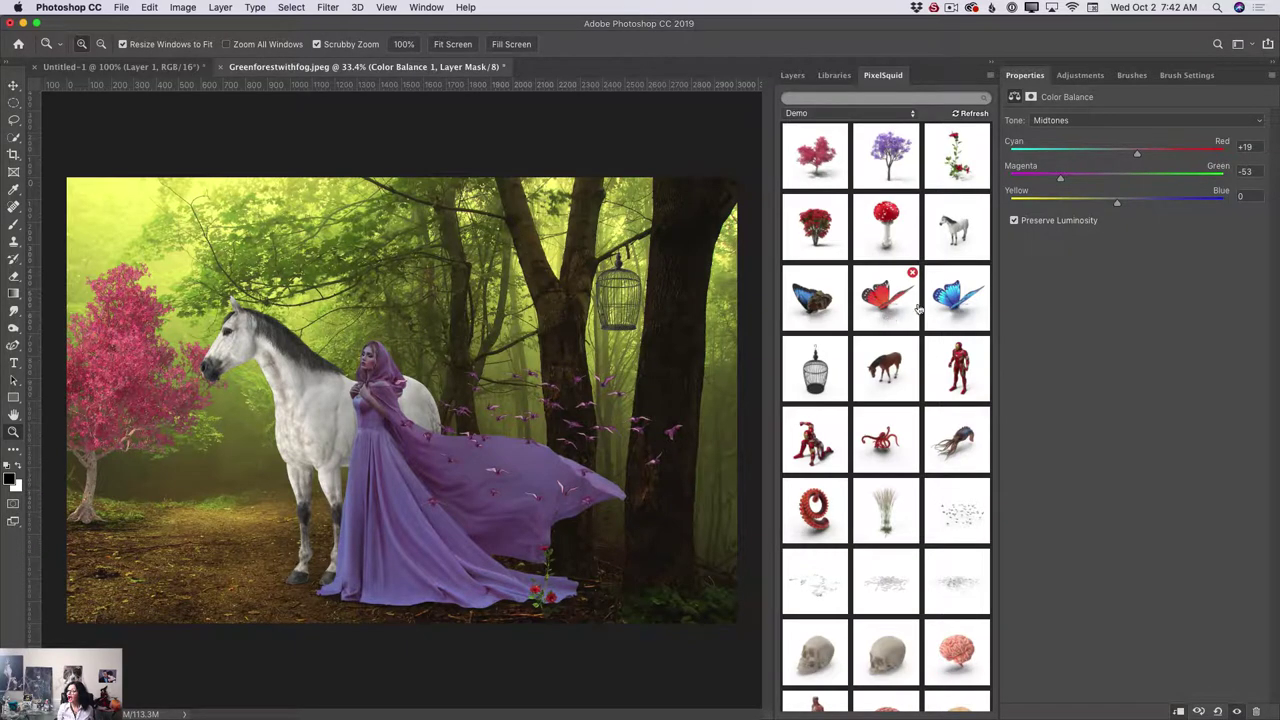
click(820, 305)
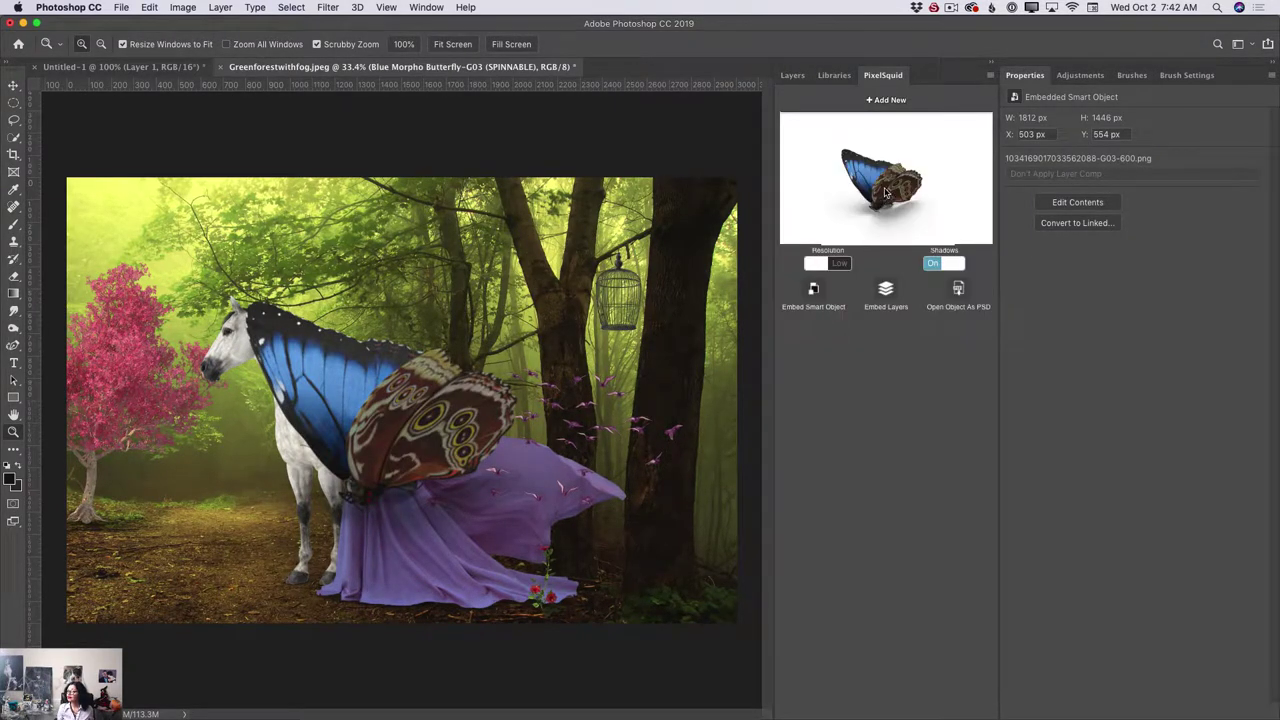
drag(884, 197, 918, 165)
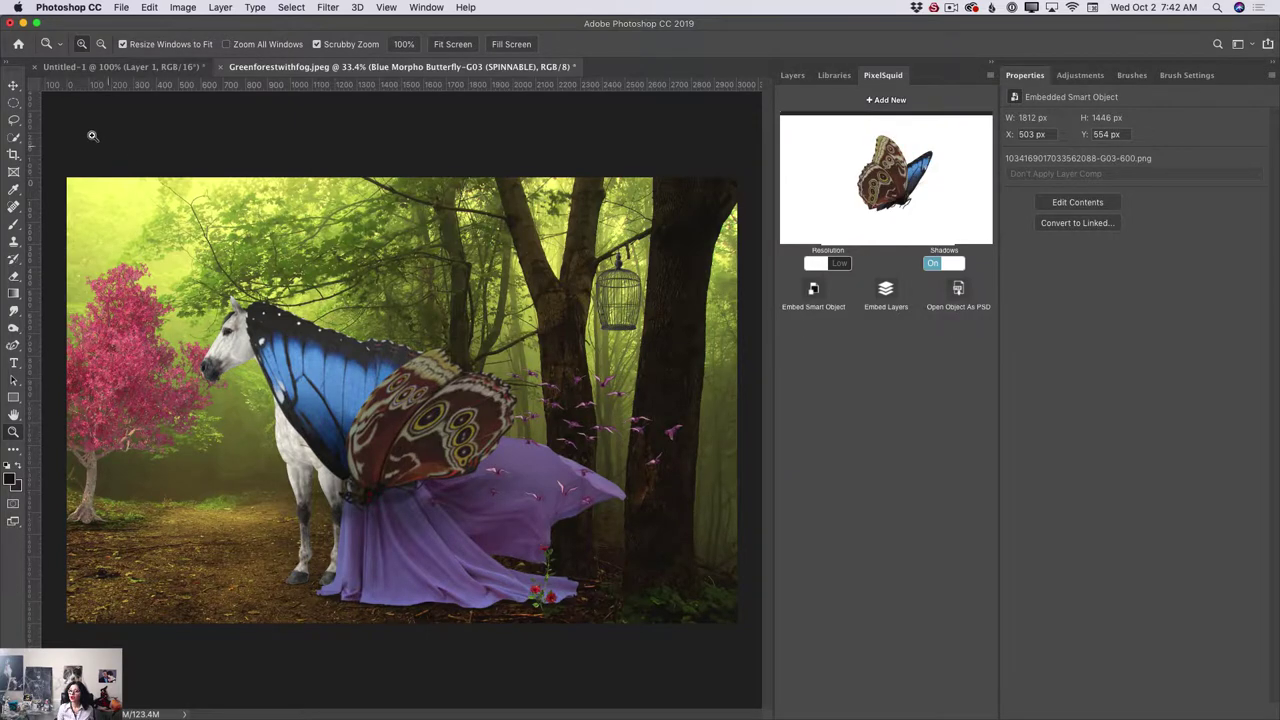
Shrink the butterfly to 80 × 80 px and place it beside the hanging birdcage.
click(14, 86)
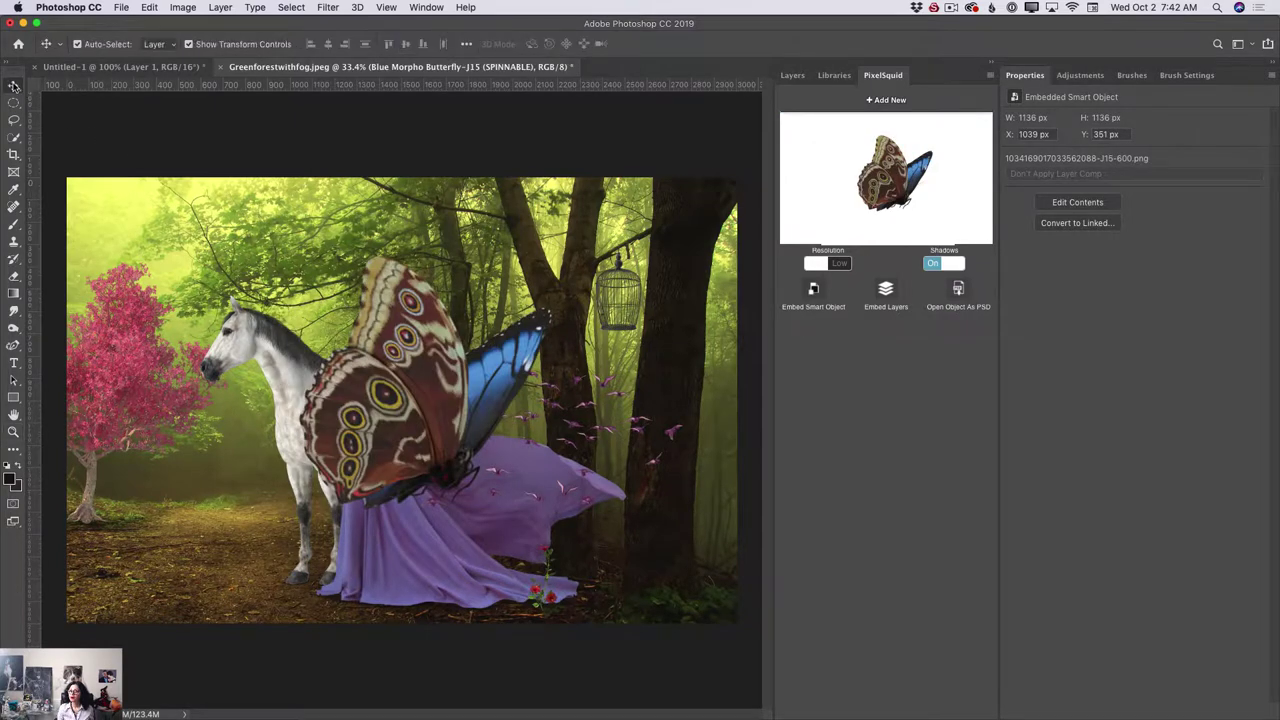
click(298, 255)
drag(180, 178, 626, 277)
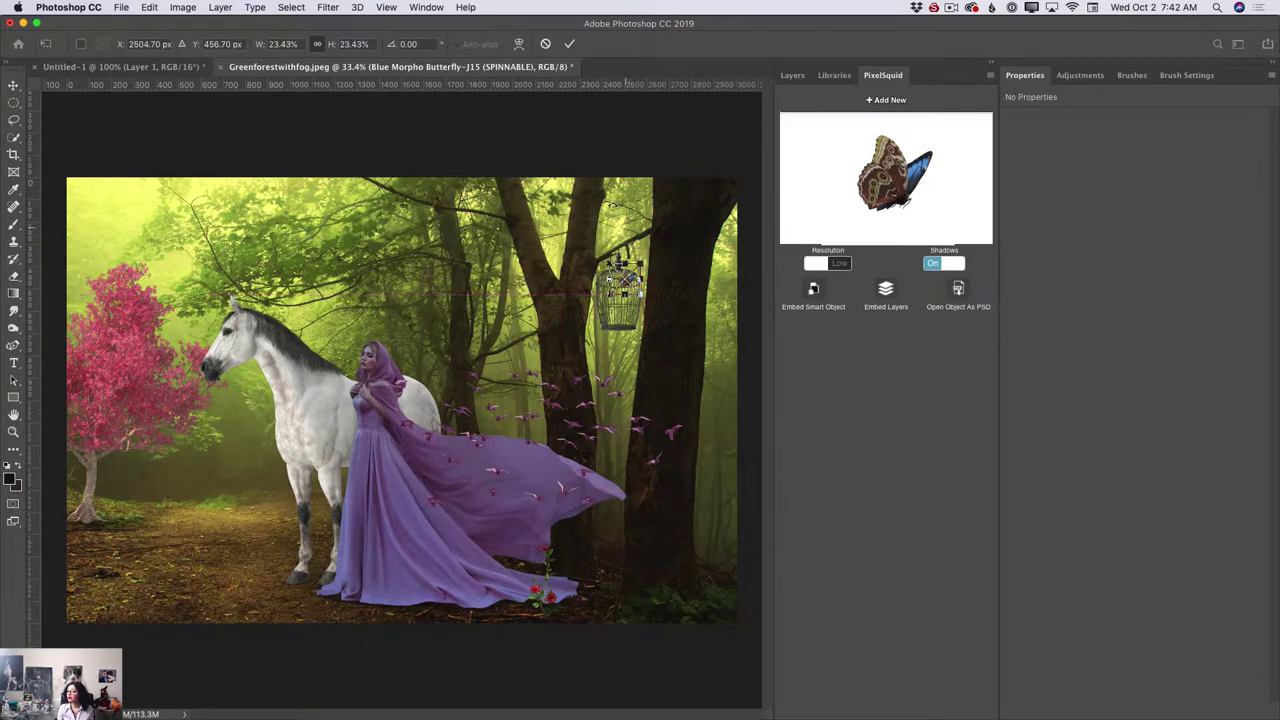
click(569, 43)
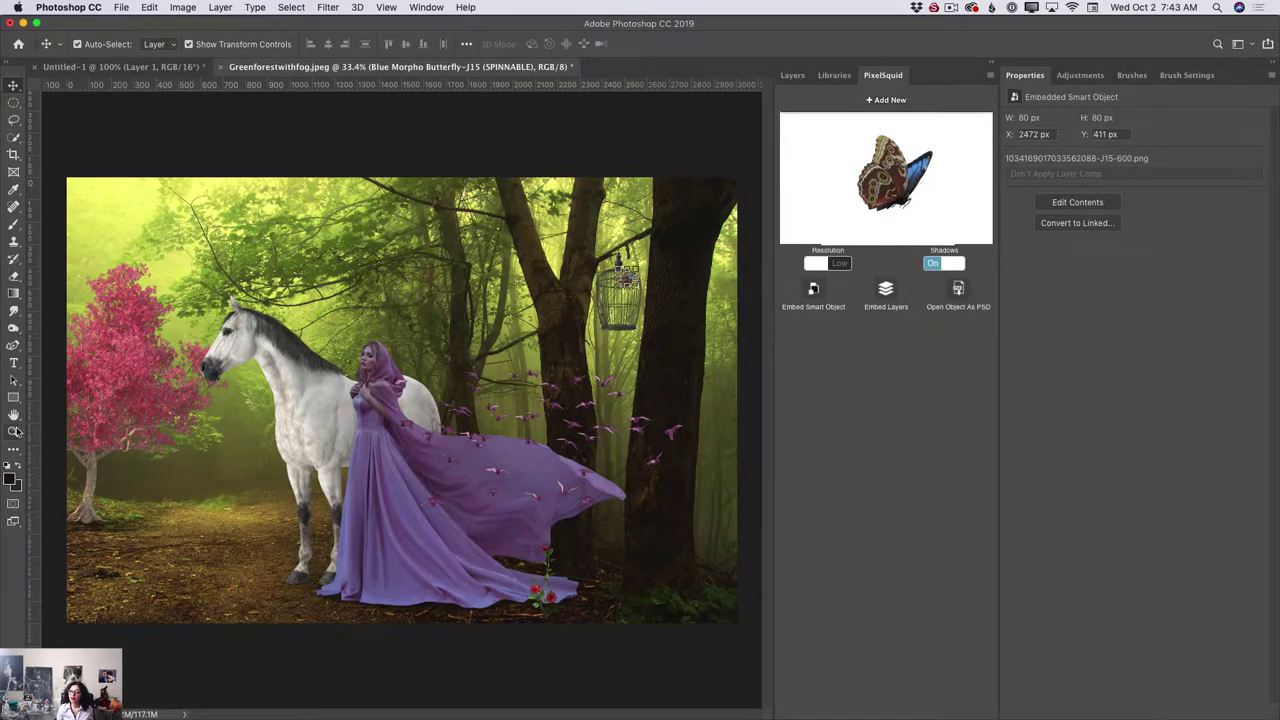
Move the butterfly onto the cage's top hook and shrink it to 34 × 34 px.
click(13, 431)
click(669, 273)
drag(669, 273, 700, 340)
click(13, 85)
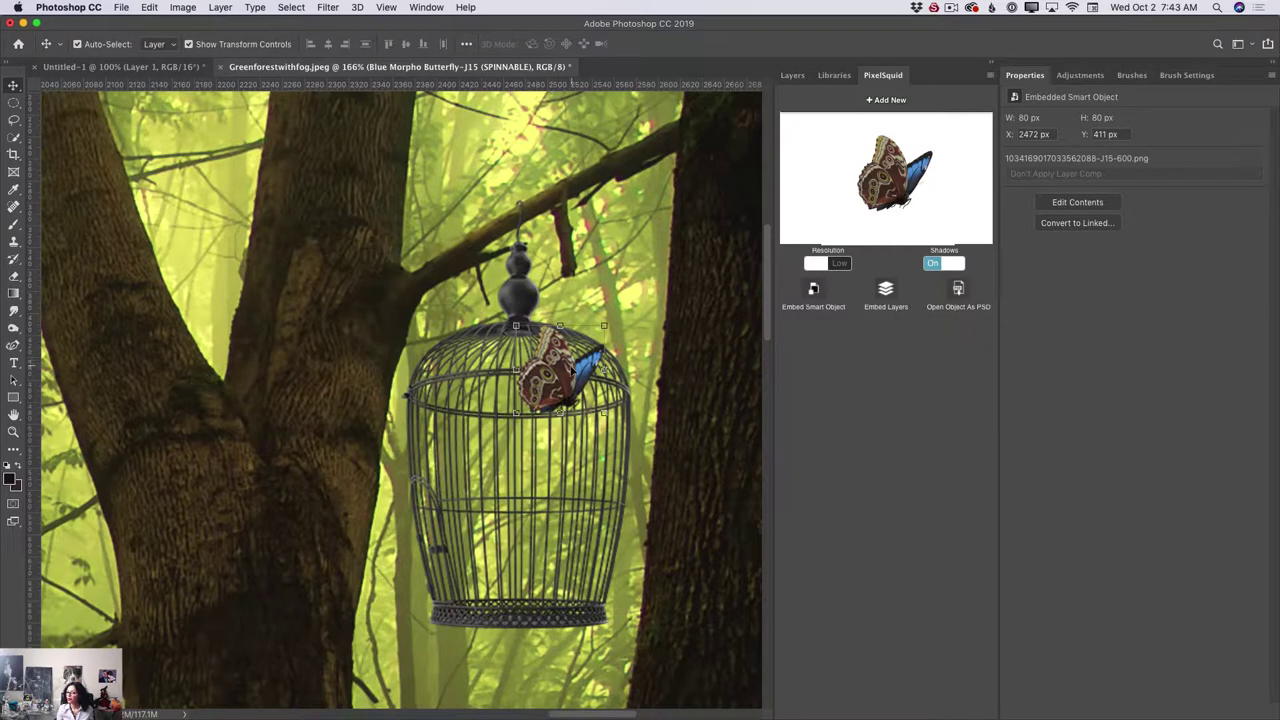
drag(570, 368, 549, 289)
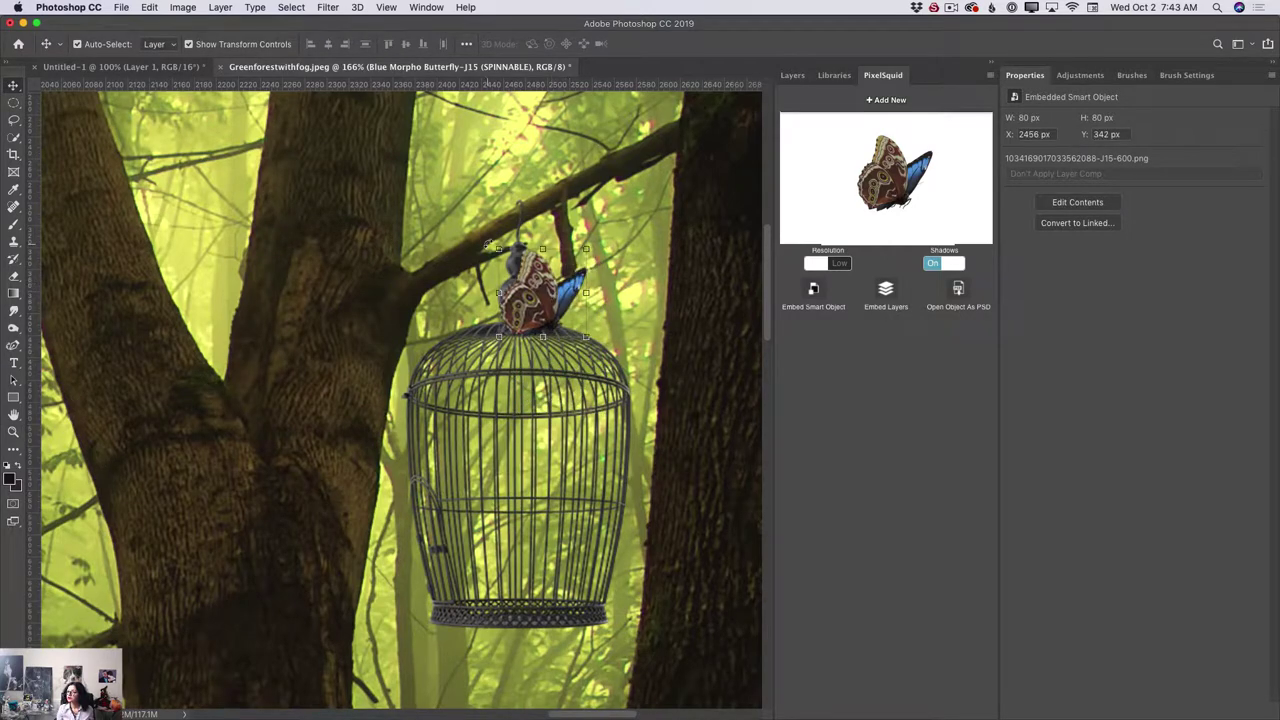
key(ctrl+t)
drag(457, 222, 514, 191)
click(570, 46)
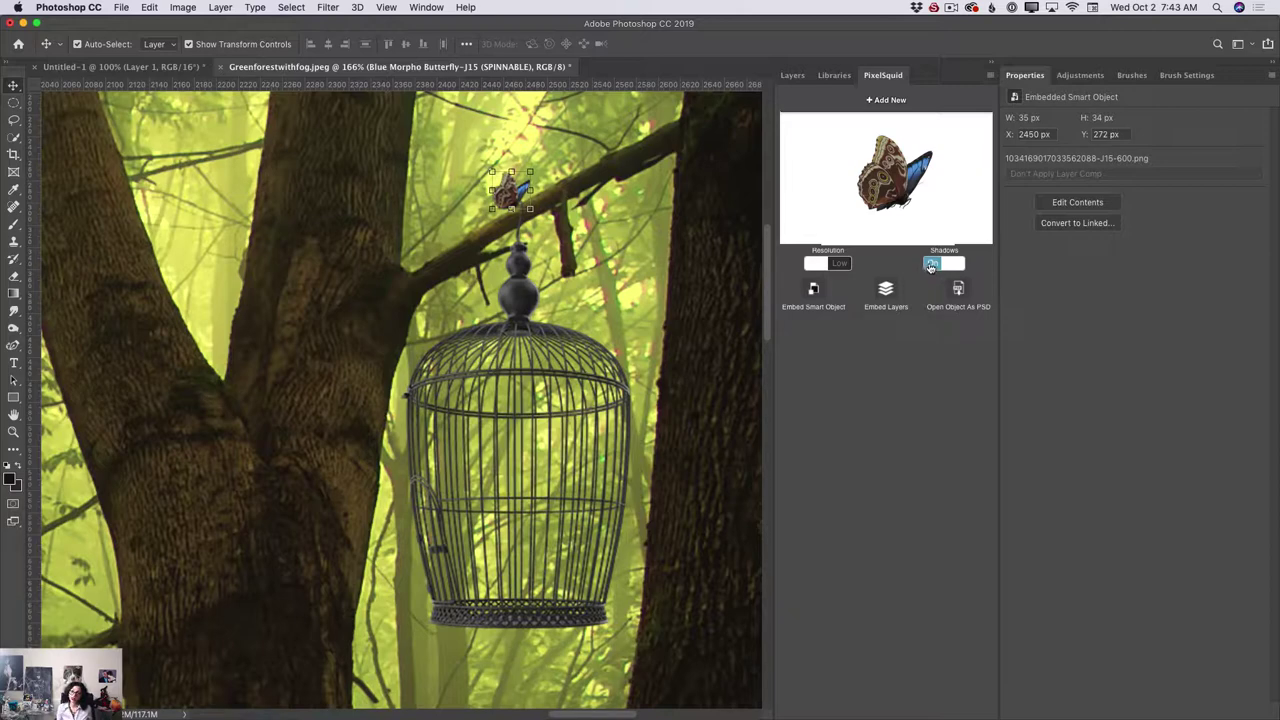
Set the butterfly's PixelSquid resolution to High and zoom back out to the scene.
click(838, 264)
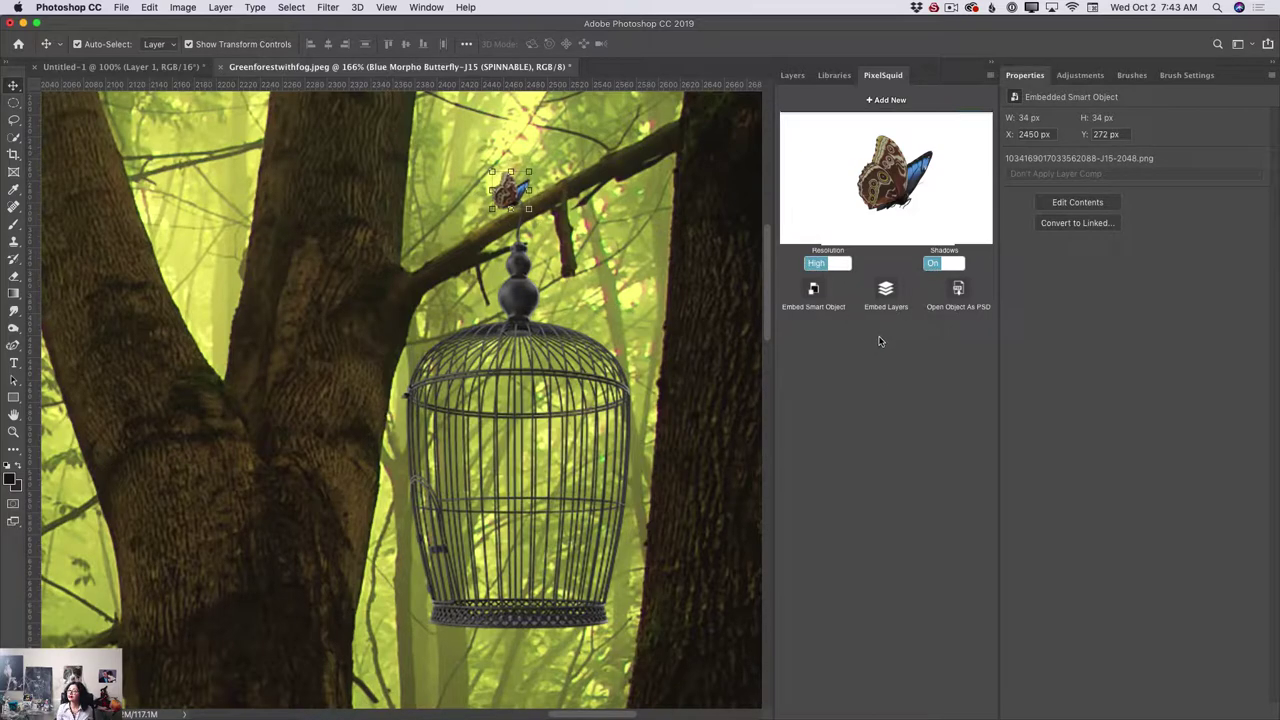
click(13, 431)
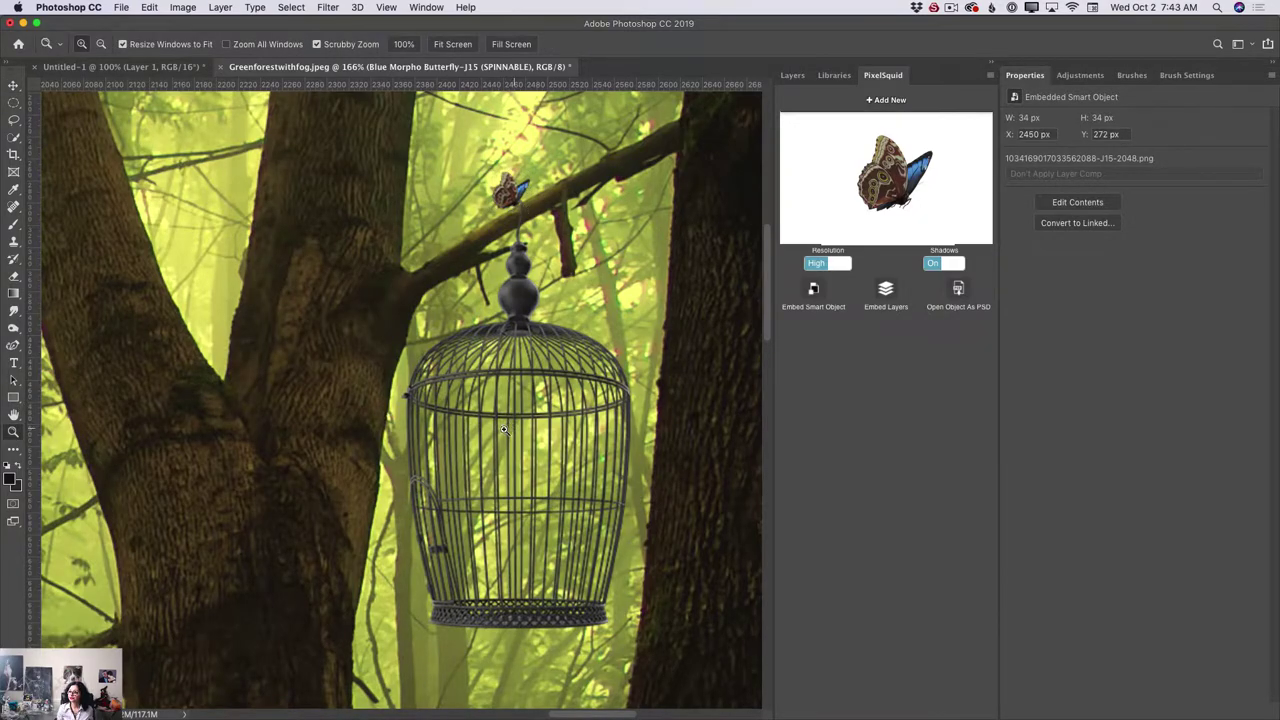
mouse_move(507, 424)
mouse_down()
mouse_move(450, 421)
mouse_move(486, 436)
mouse_up()
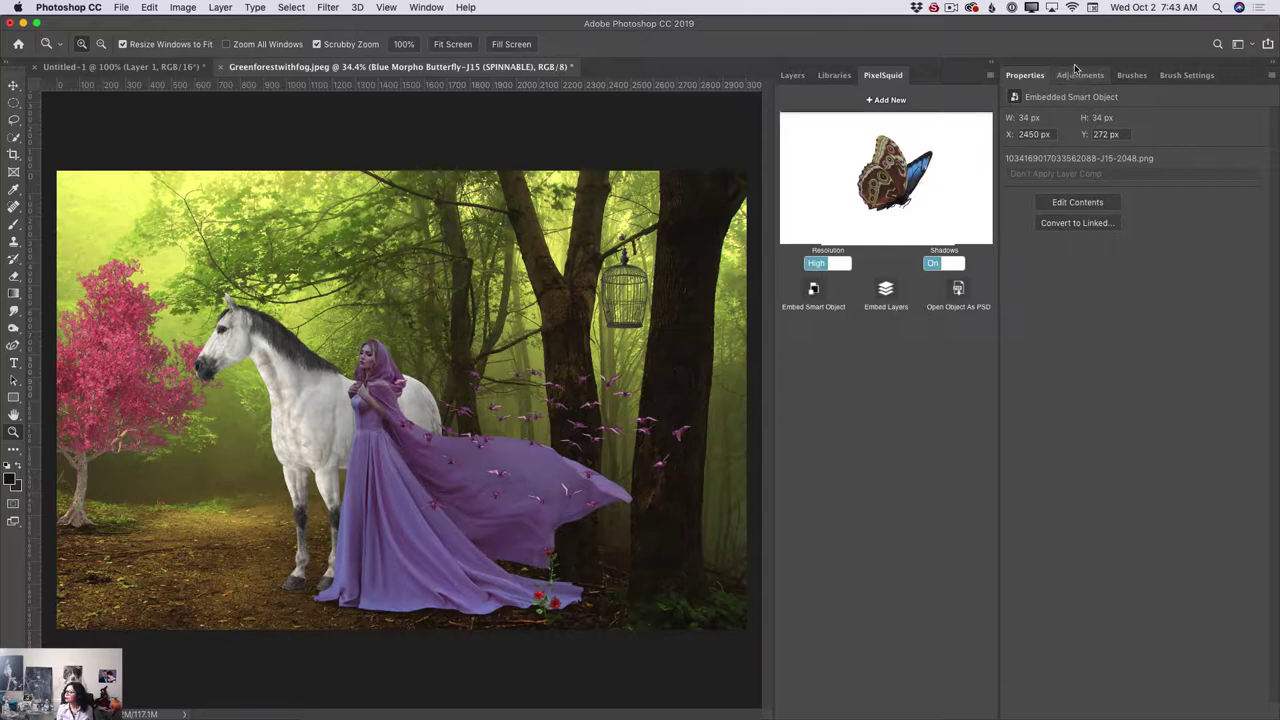
Close the Properties and Adjustments panel group and zoom in on the scene.
click(1272, 76)
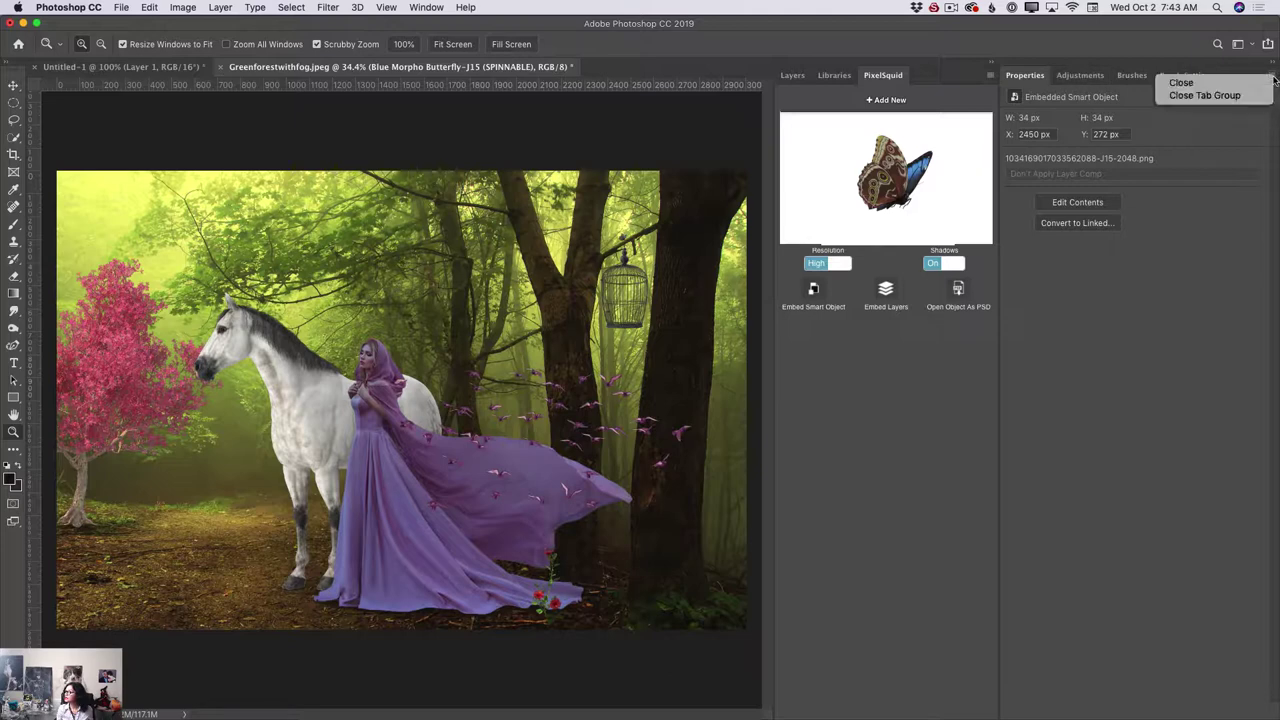
click(1205, 96)
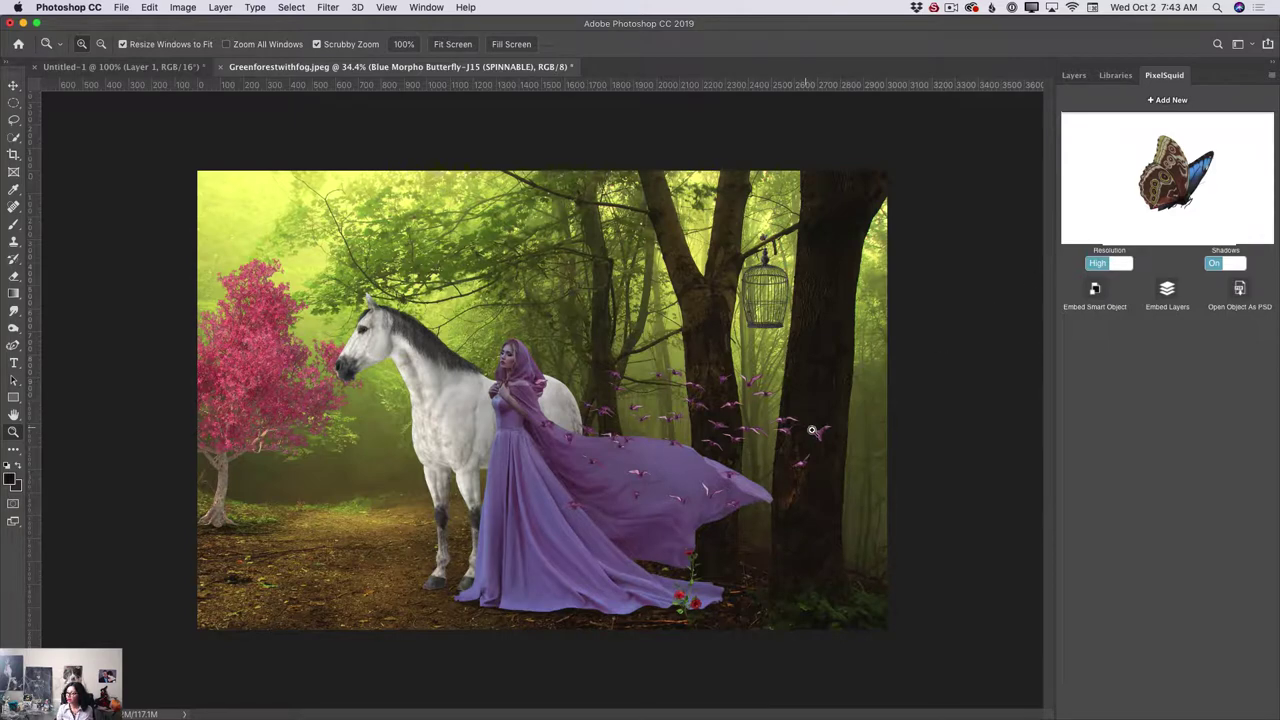
key(super+equal)
drag(822, 433, 858, 441)
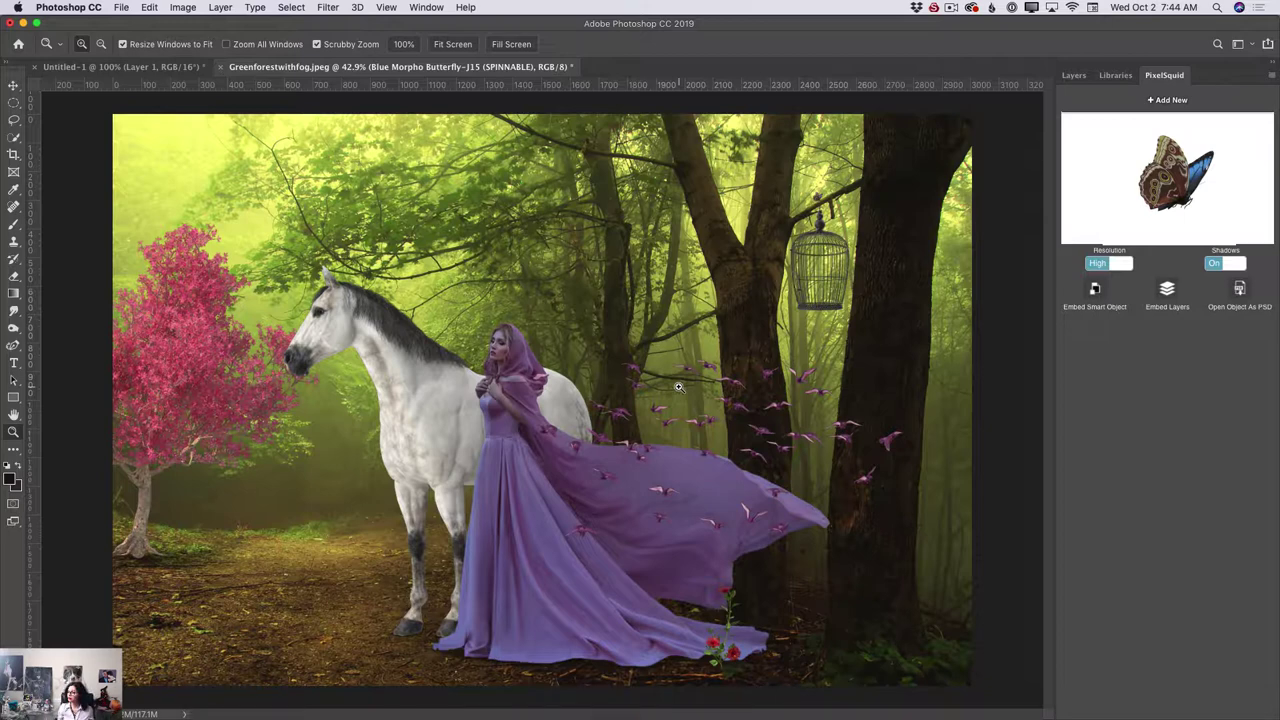
Merge all visible layers into Background and duplicate it as Background copy.
click(1072, 76)
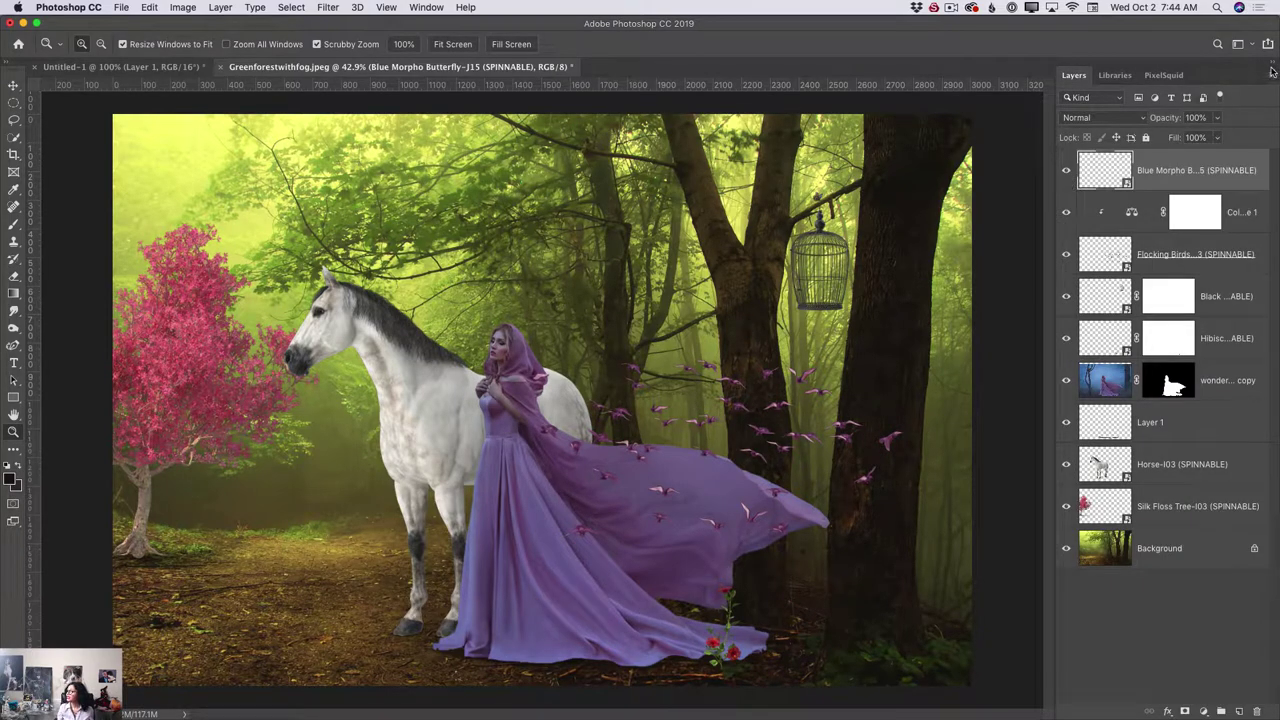
click(1270, 74)
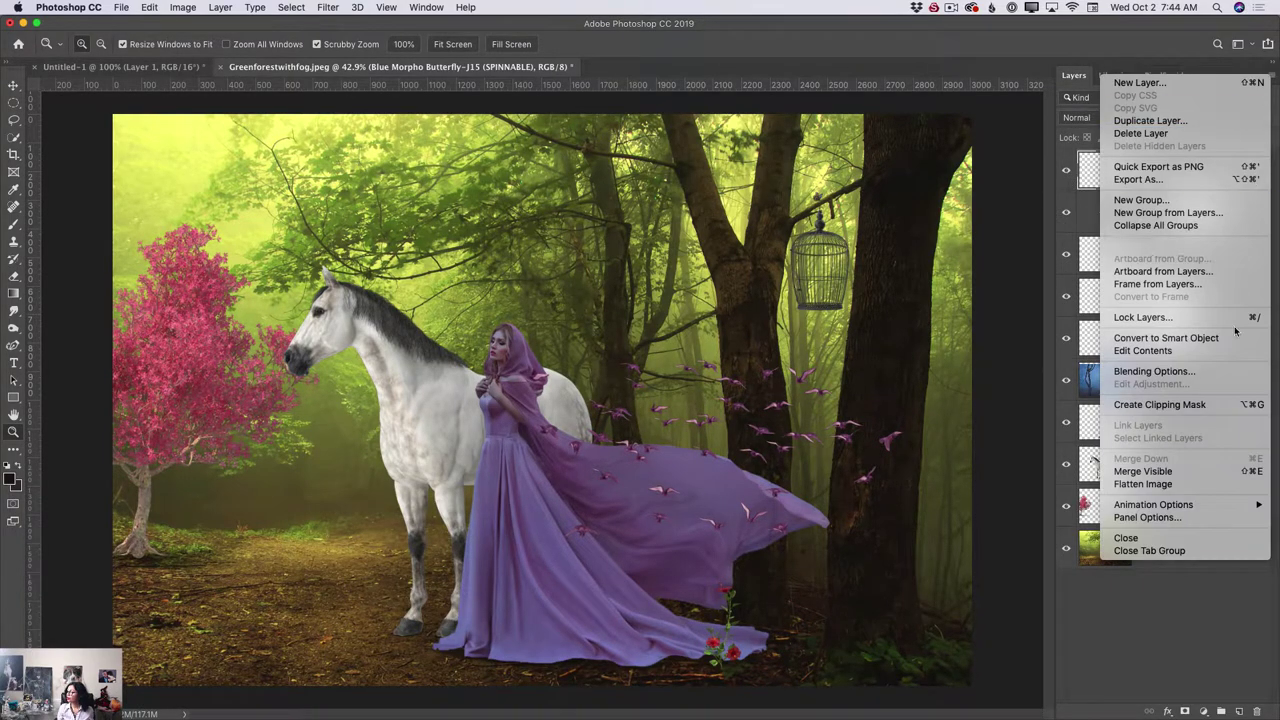
click(1174, 472)
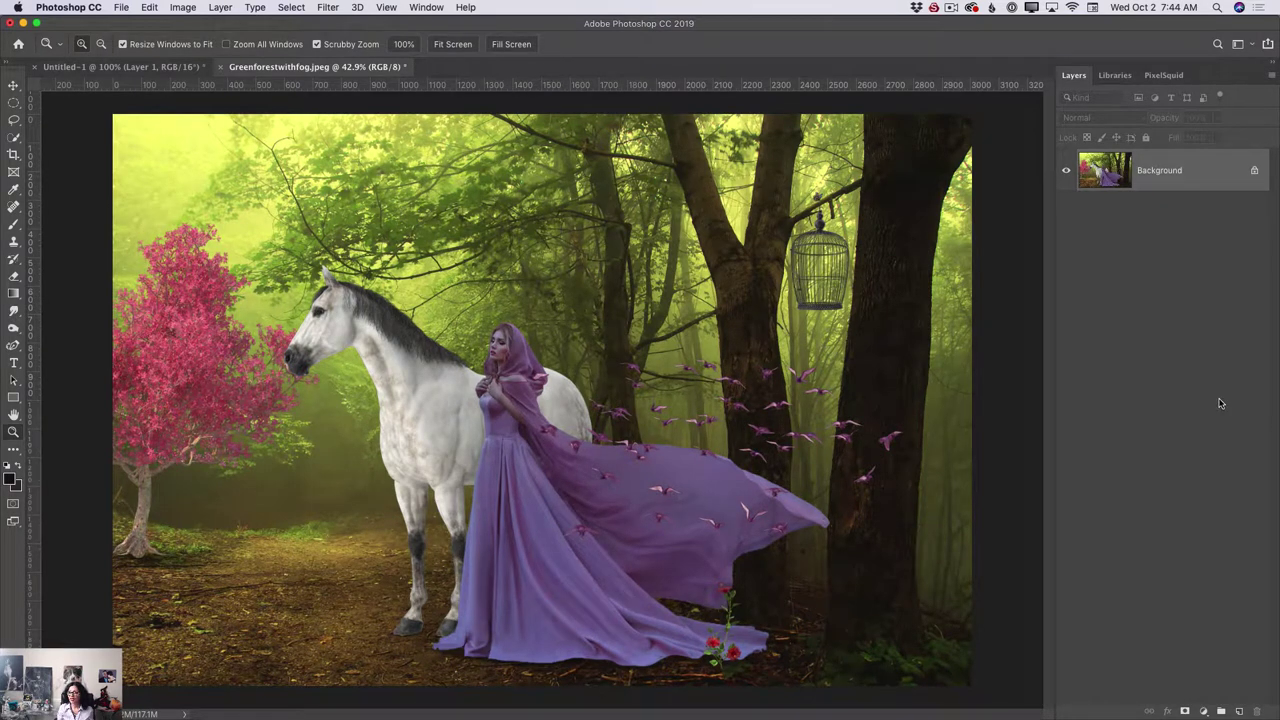
drag(1194, 180, 1239, 711)
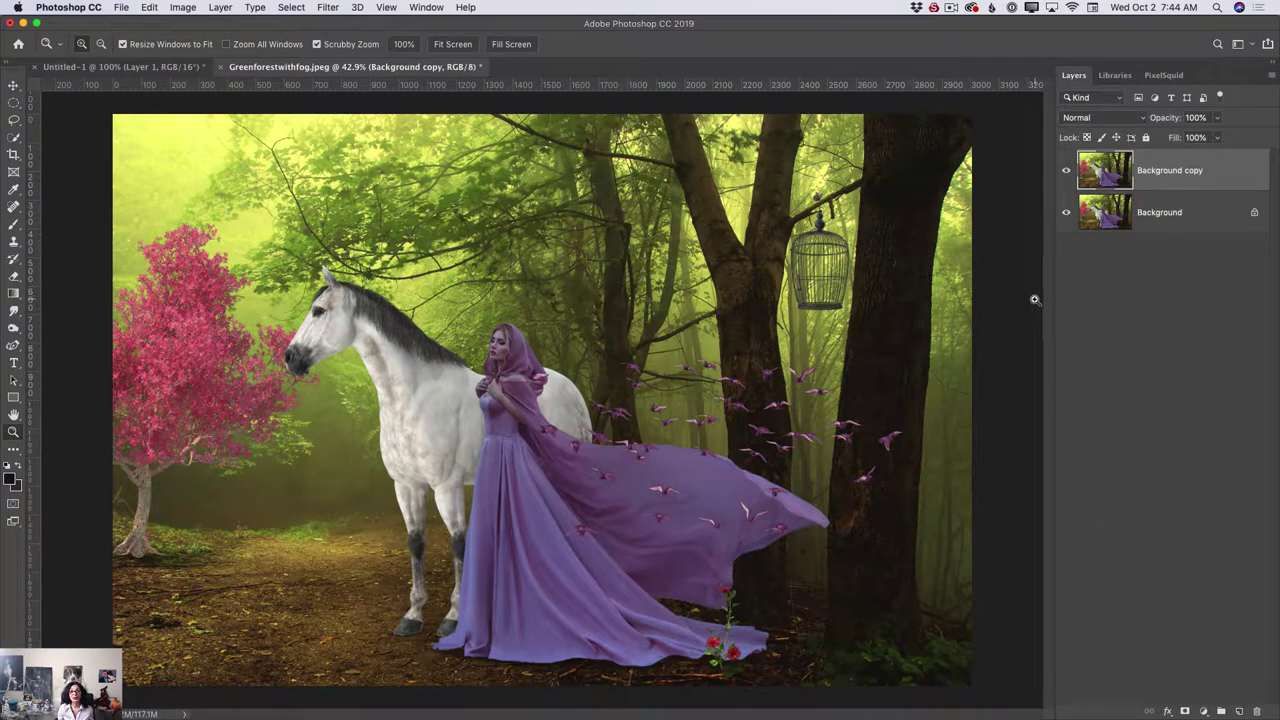
Raise exposure, contrast, highlights and whites on Background copy in the Camera Raw Filter.
click(329, 7)
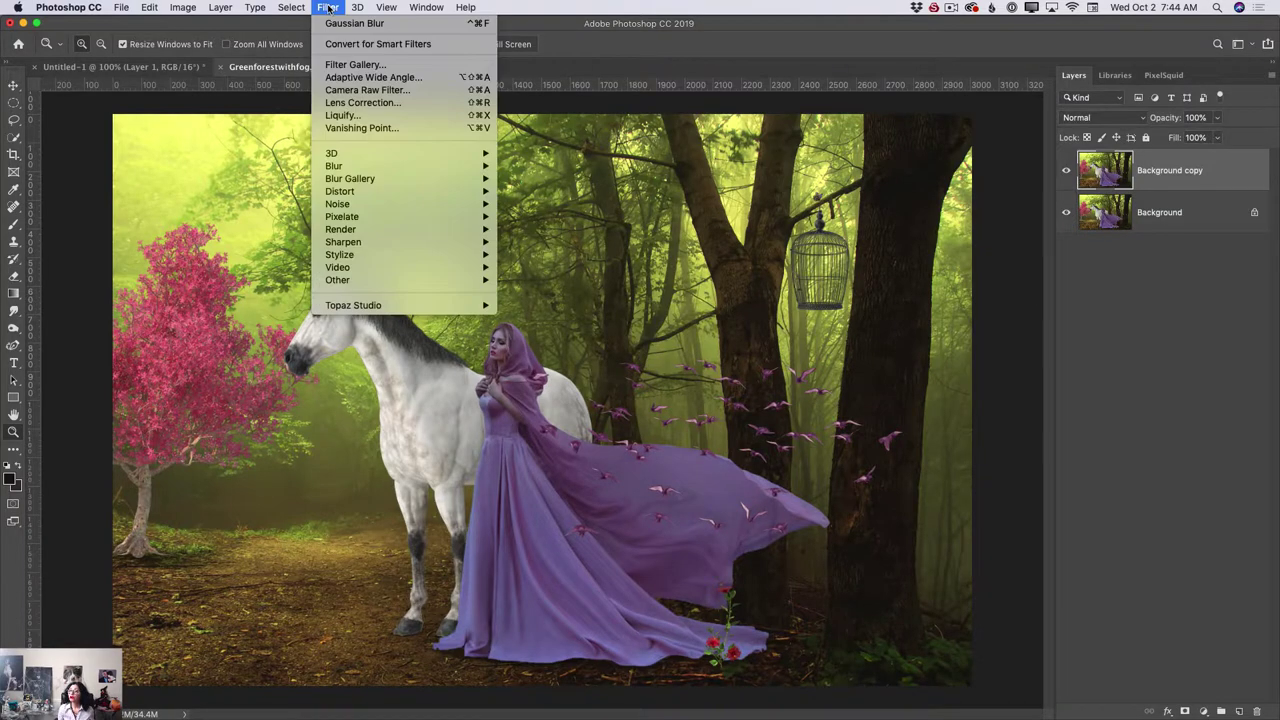
click(370, 90)
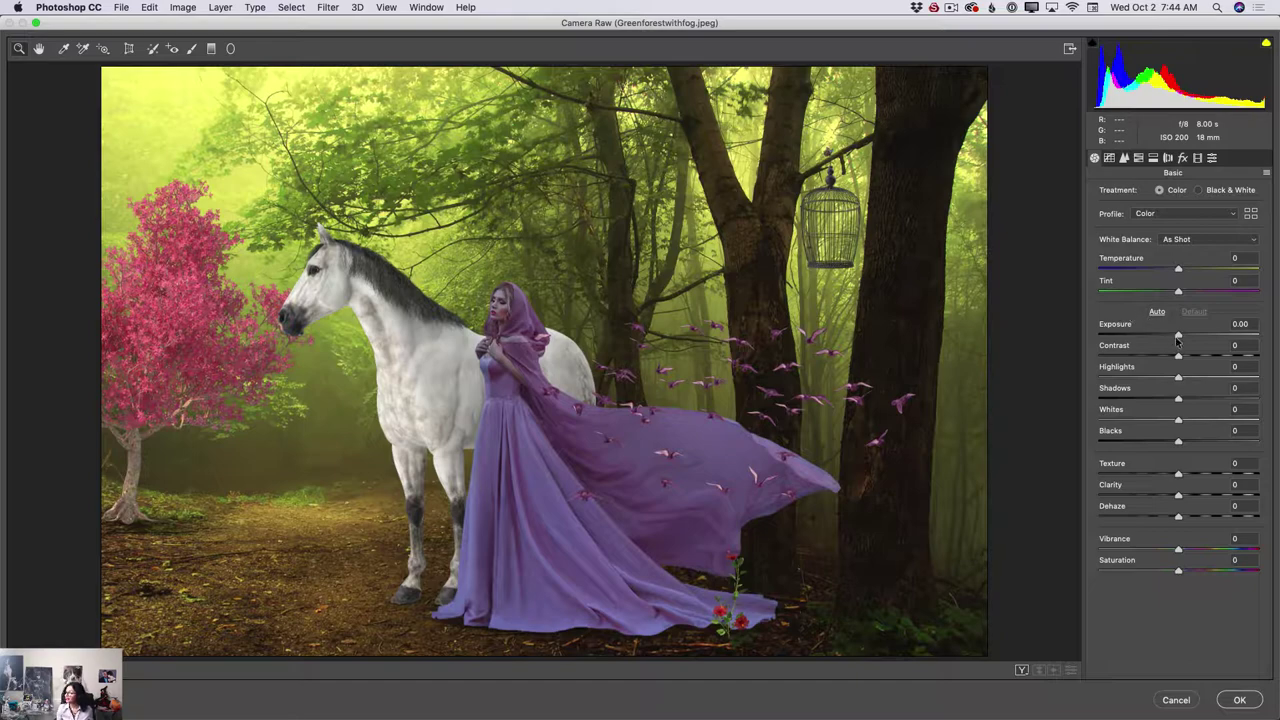
drag(1179, 336, 1207, 421)
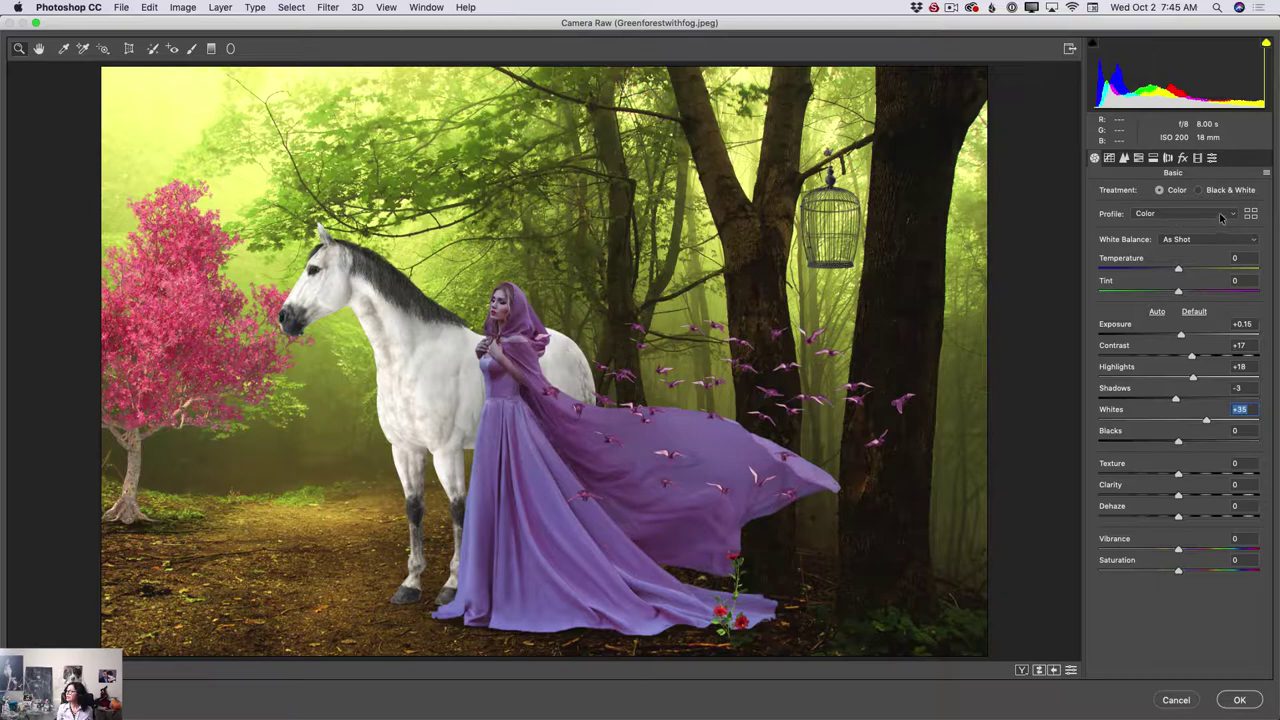
Apply the Artistic 02 Camera Raw profile at amount 73 and commit the grading.
click(1250, 214)
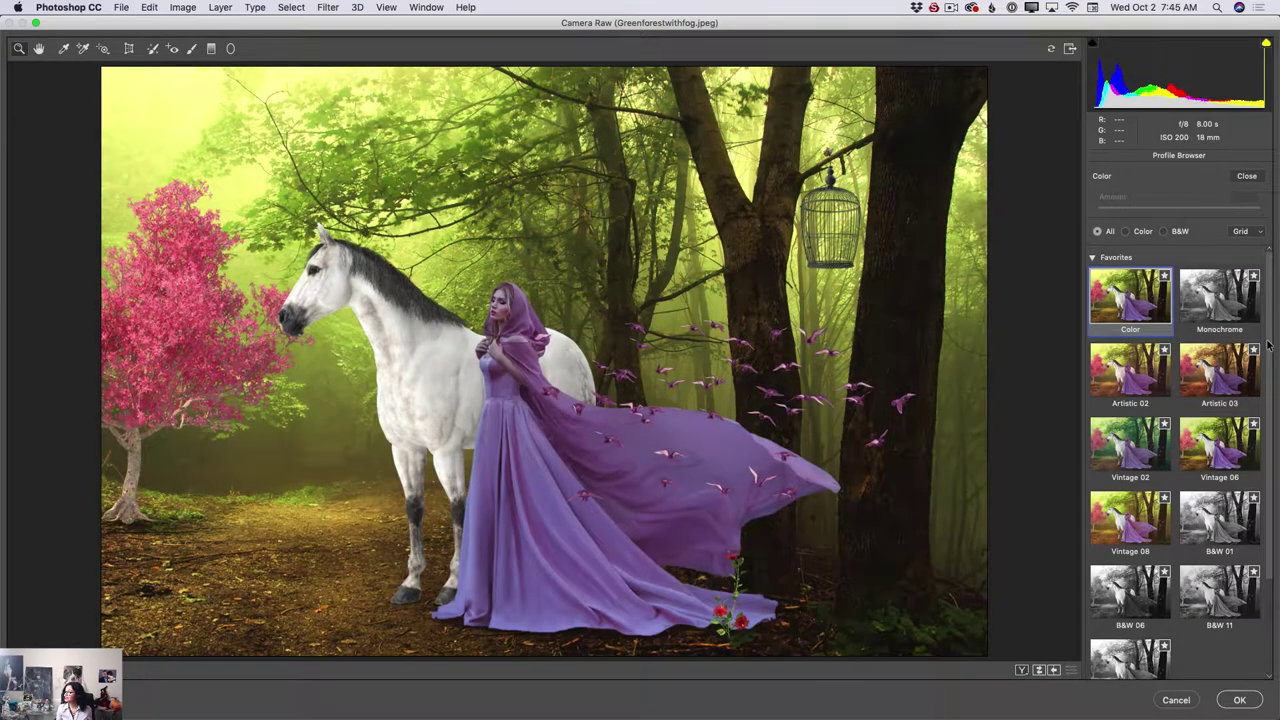
drag(1268, 344, 1277, 475)
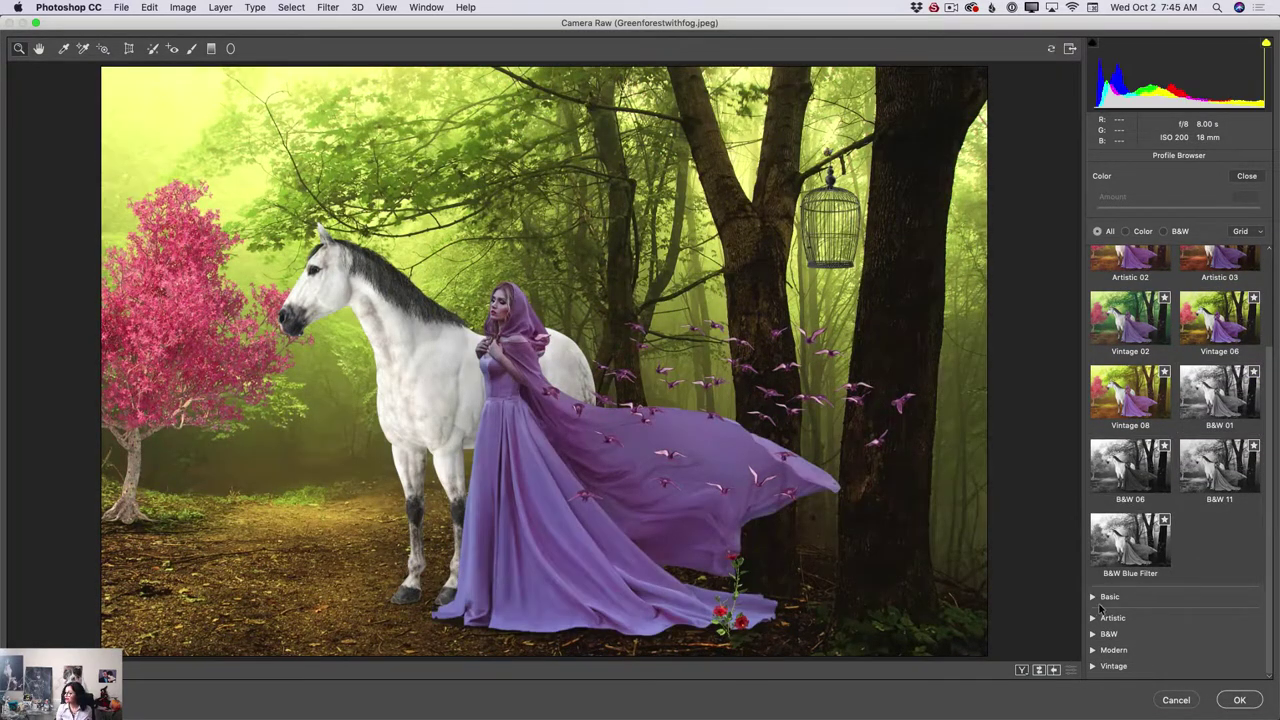
click(1093, 618)
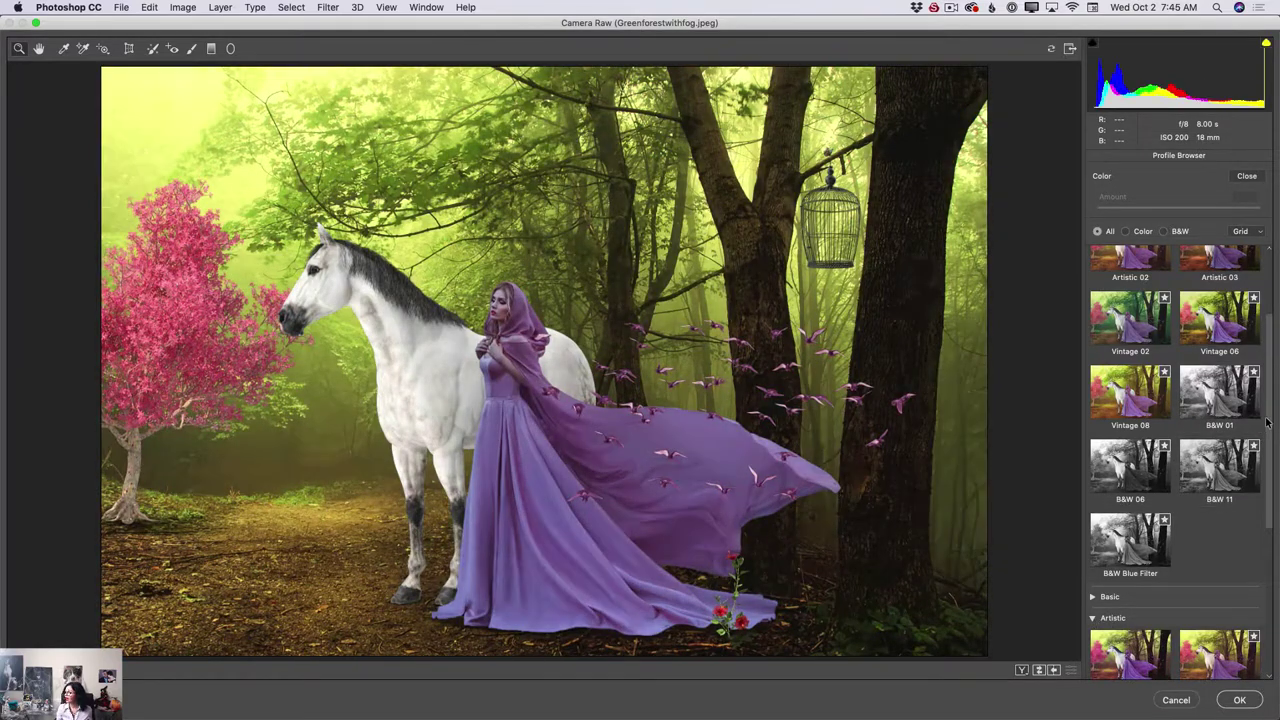
drag(1269, 424, 1272, 453)
scroll(1272, 453, down, 5)
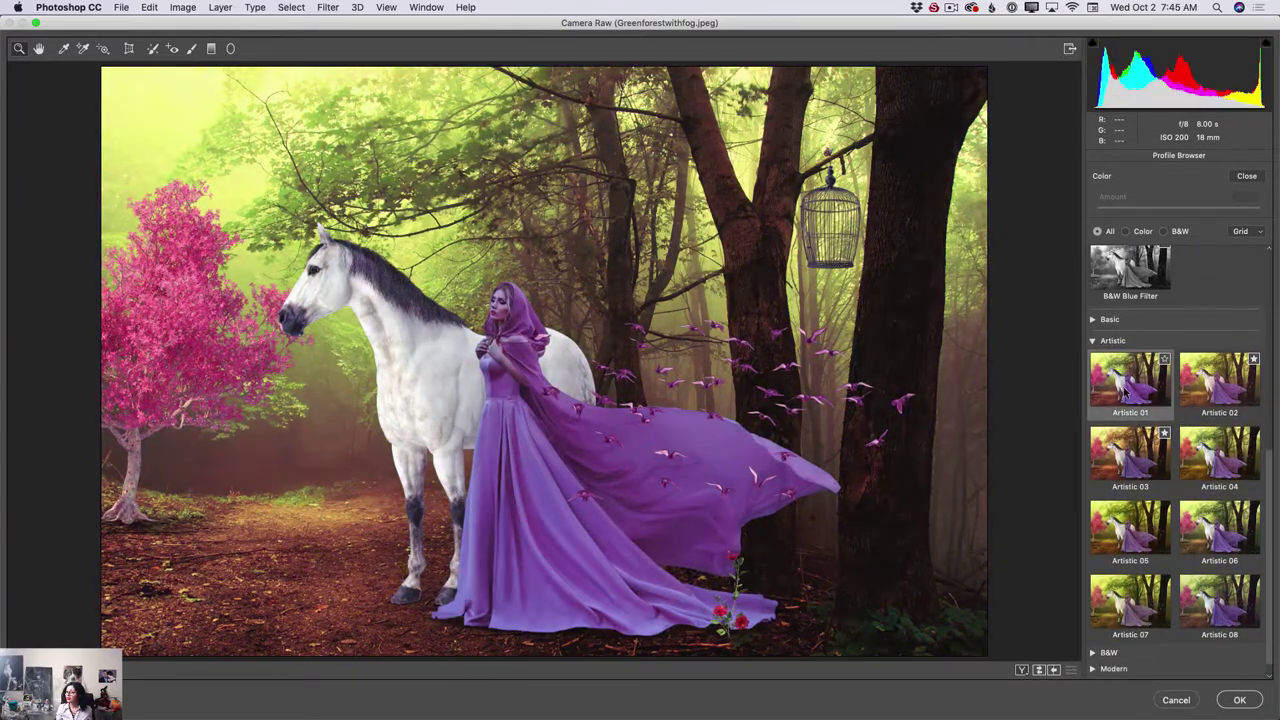
click(1211, 381)
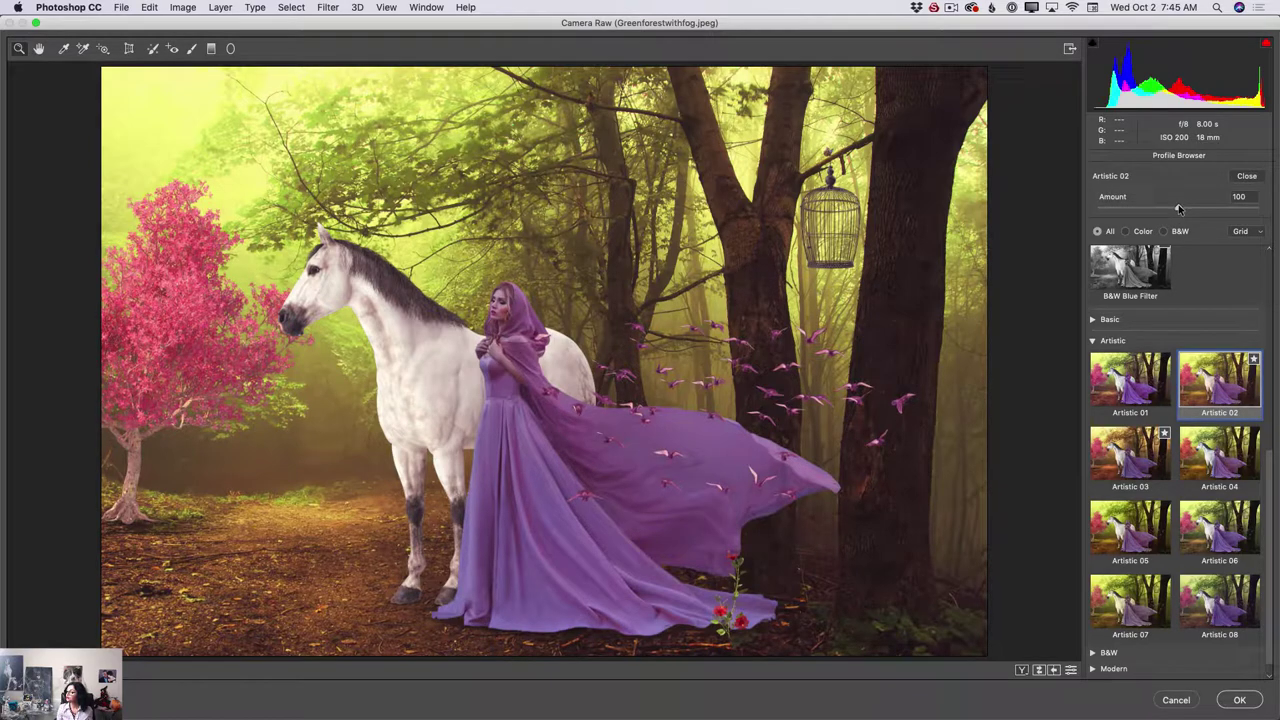
drag(1180, 210, 1163, 240)
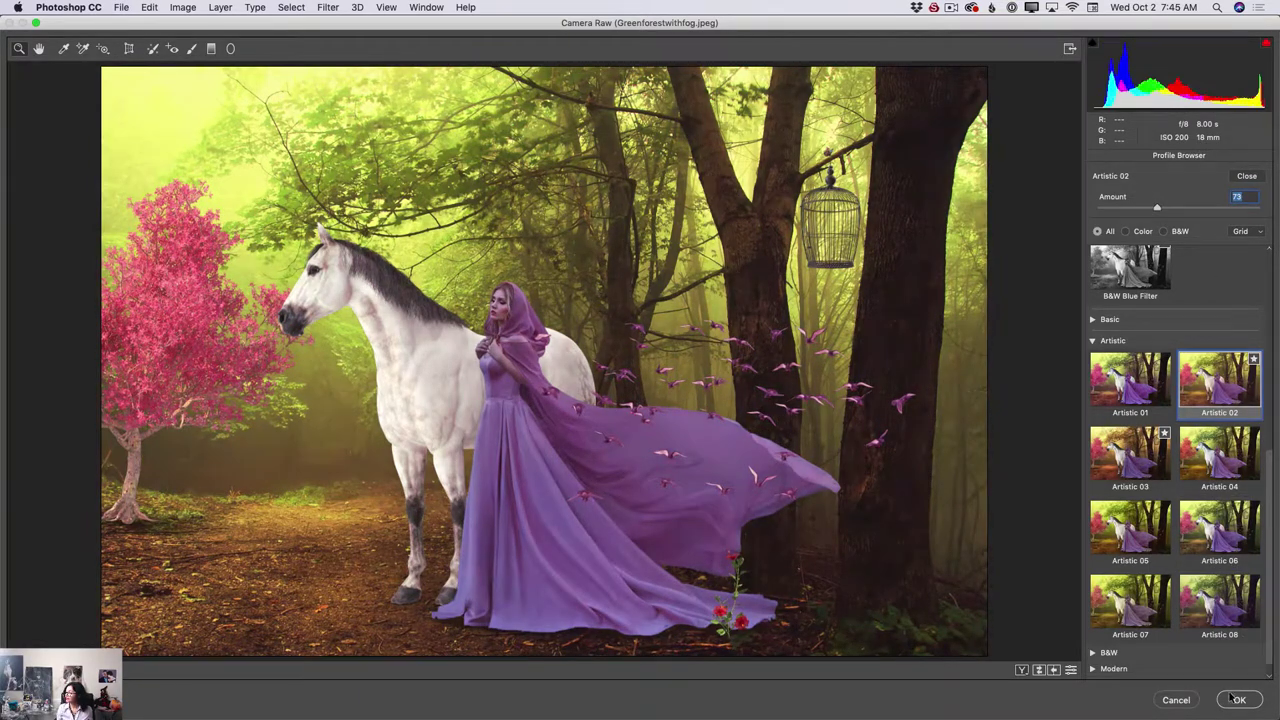
click(1236, 702)
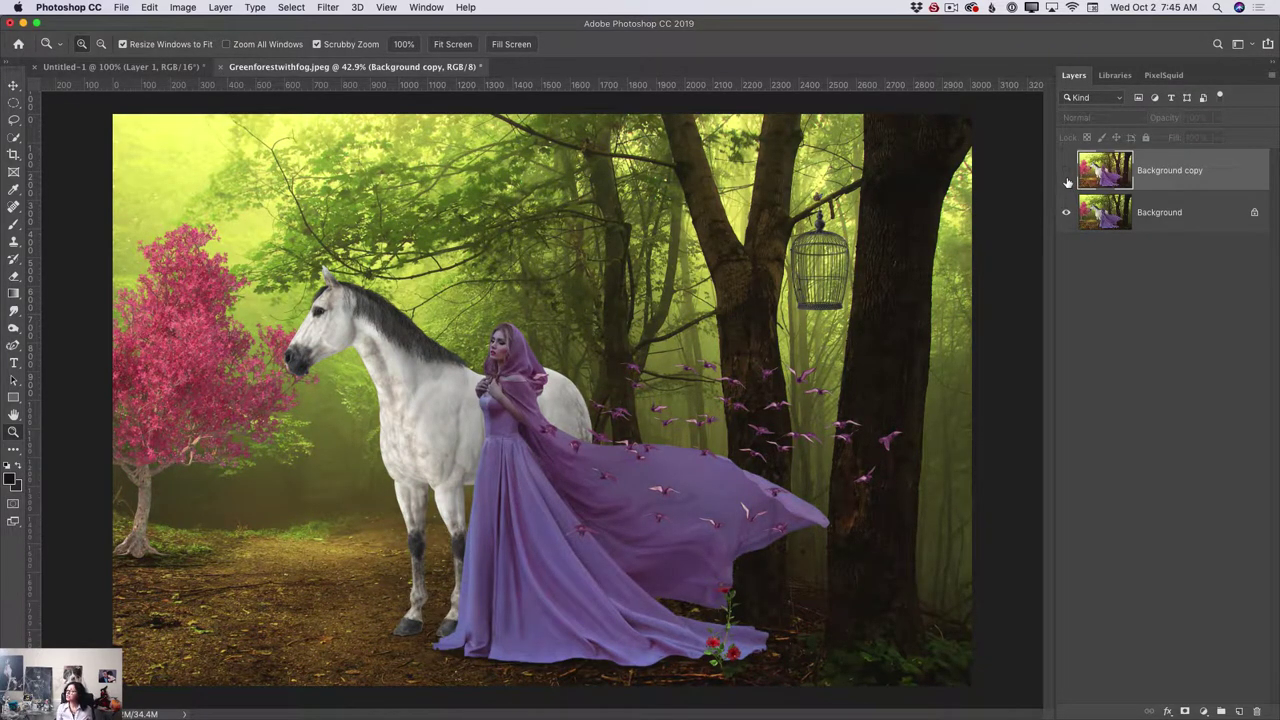
Show Background copy again, duplicate it as Background copy 2, and display the Adjustments panel.
click(1066, 171)
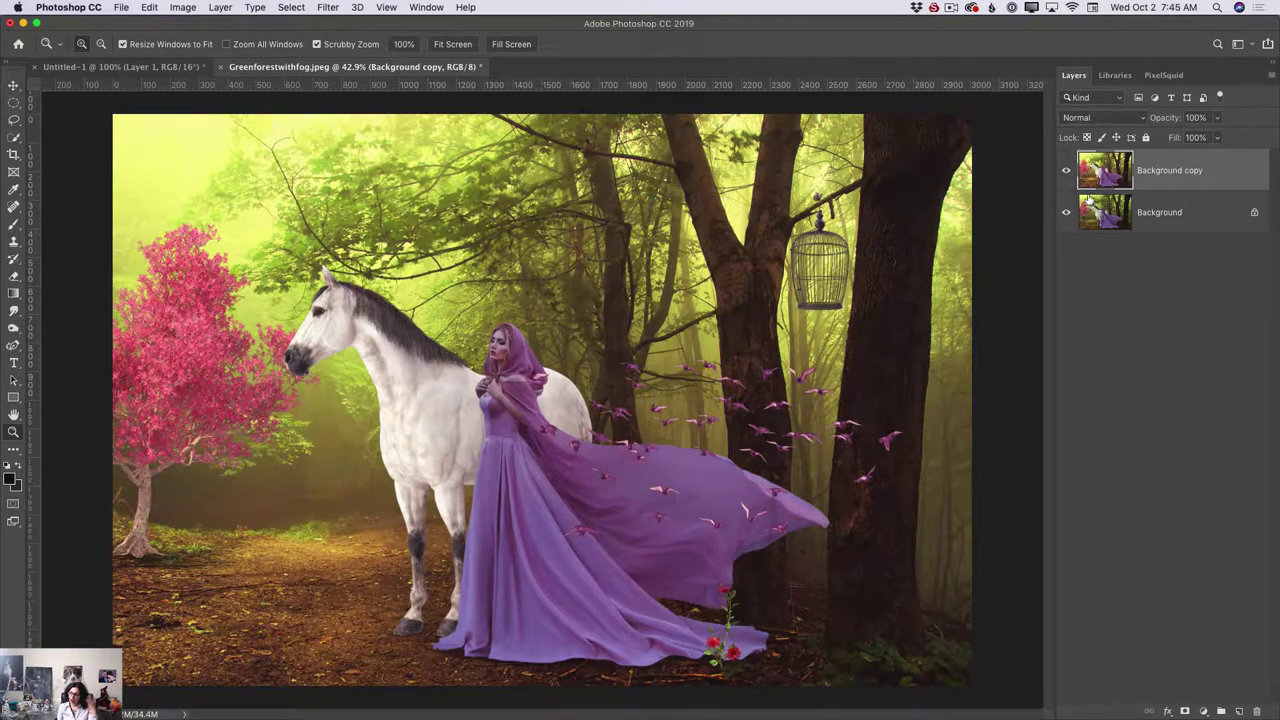
drag(1166, 175, 1239, 711)
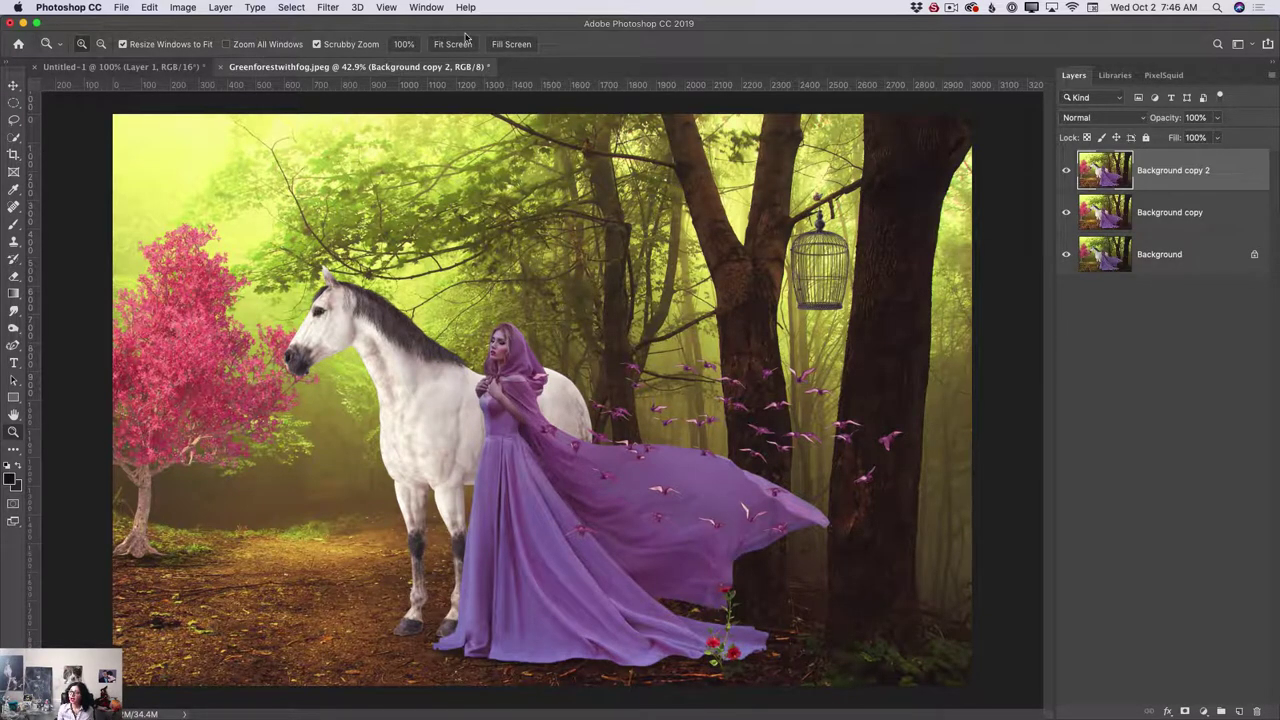
click(422, 7)
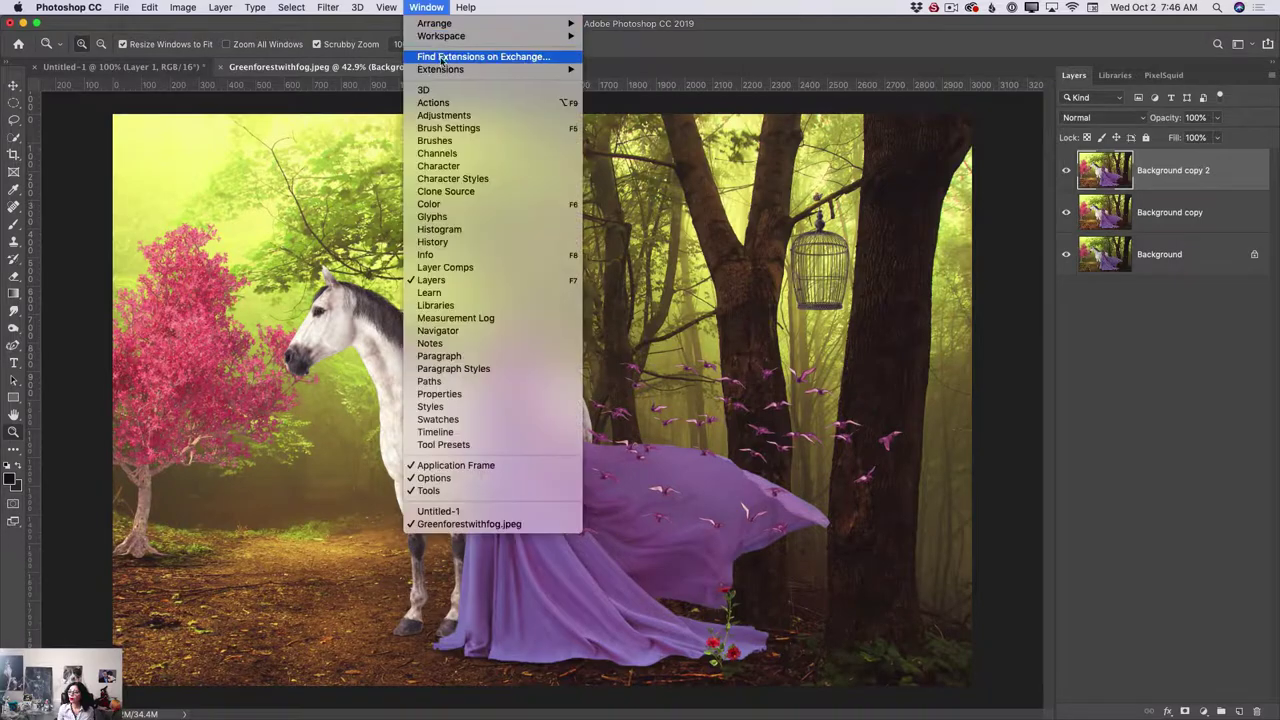
click(465, 116)
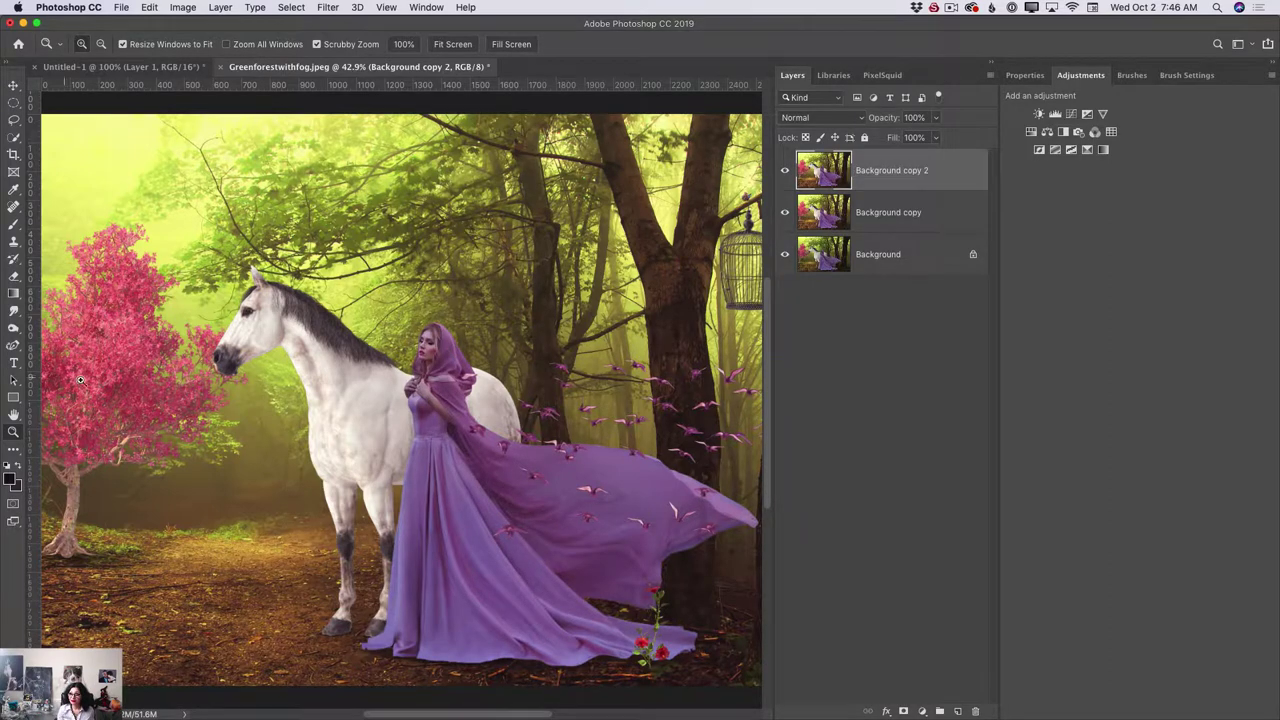
drag(444, 447, 499, 461)
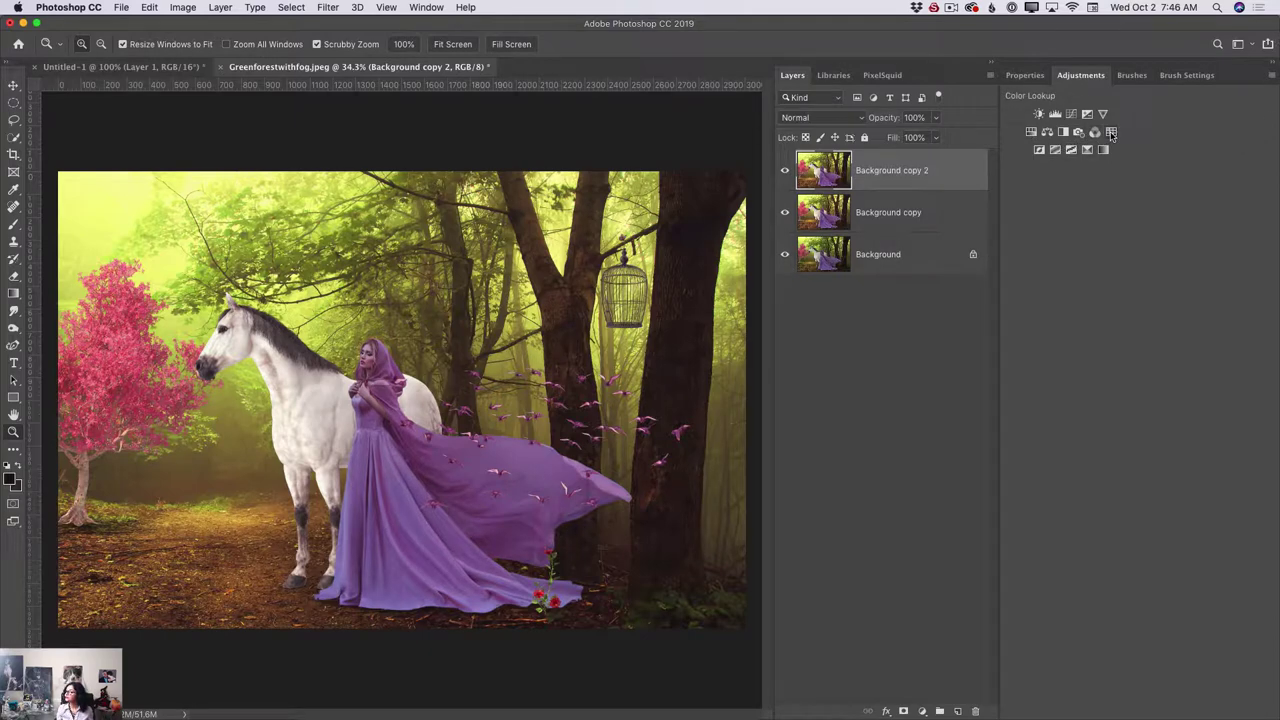
Add a Hue/Saturation adjustment set to Hue -5 and Saturation +7.
click(1032, 133)
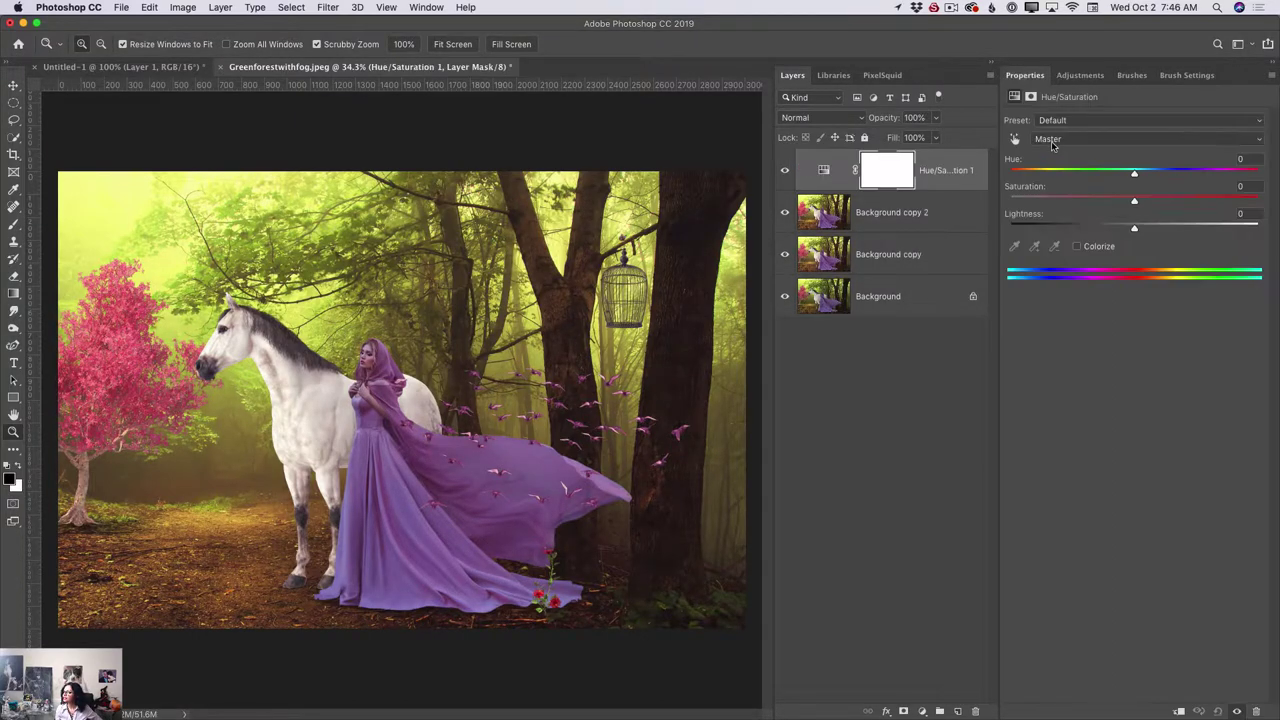
drag(1134, 177, 1144, 205)
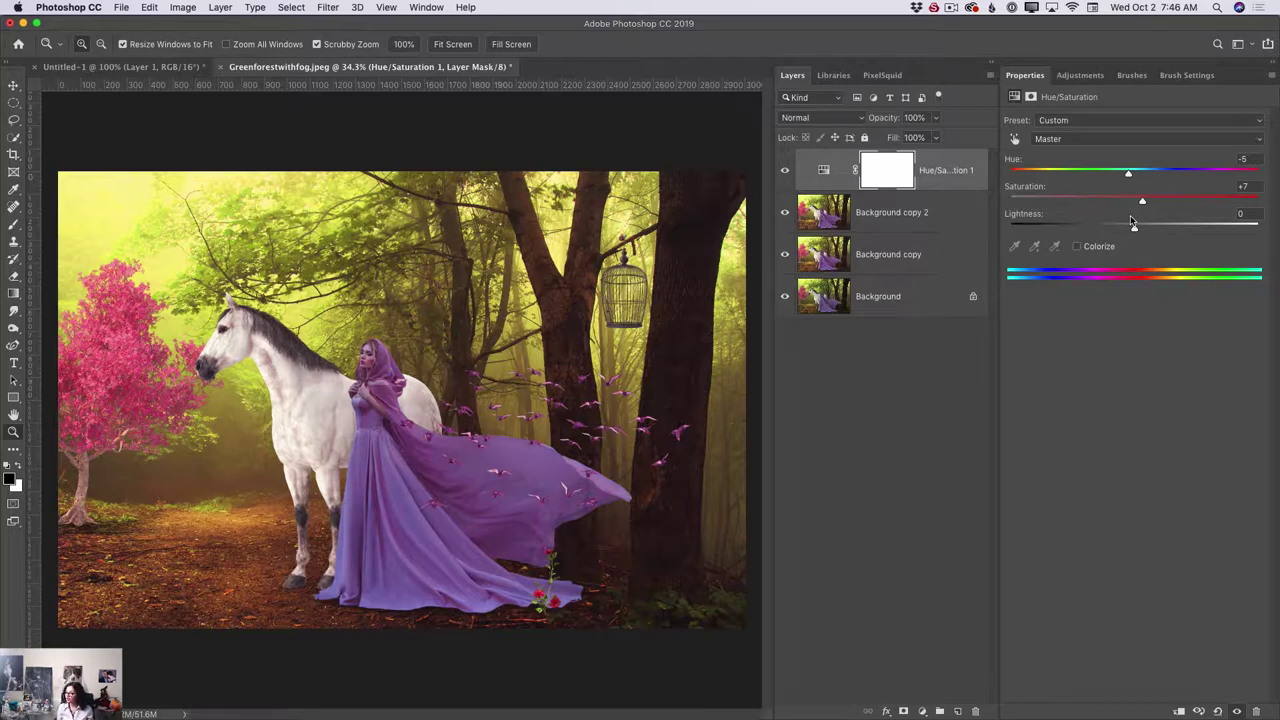
click(1272, 78)
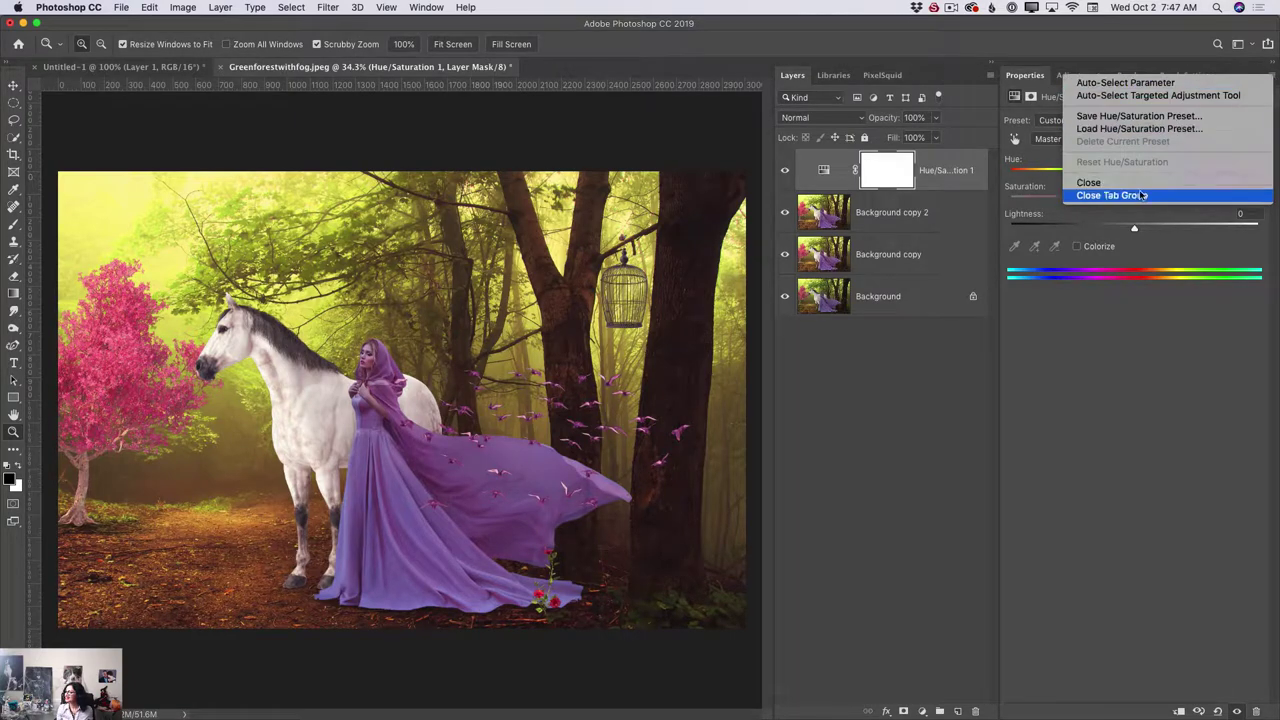
click(1137, 196)
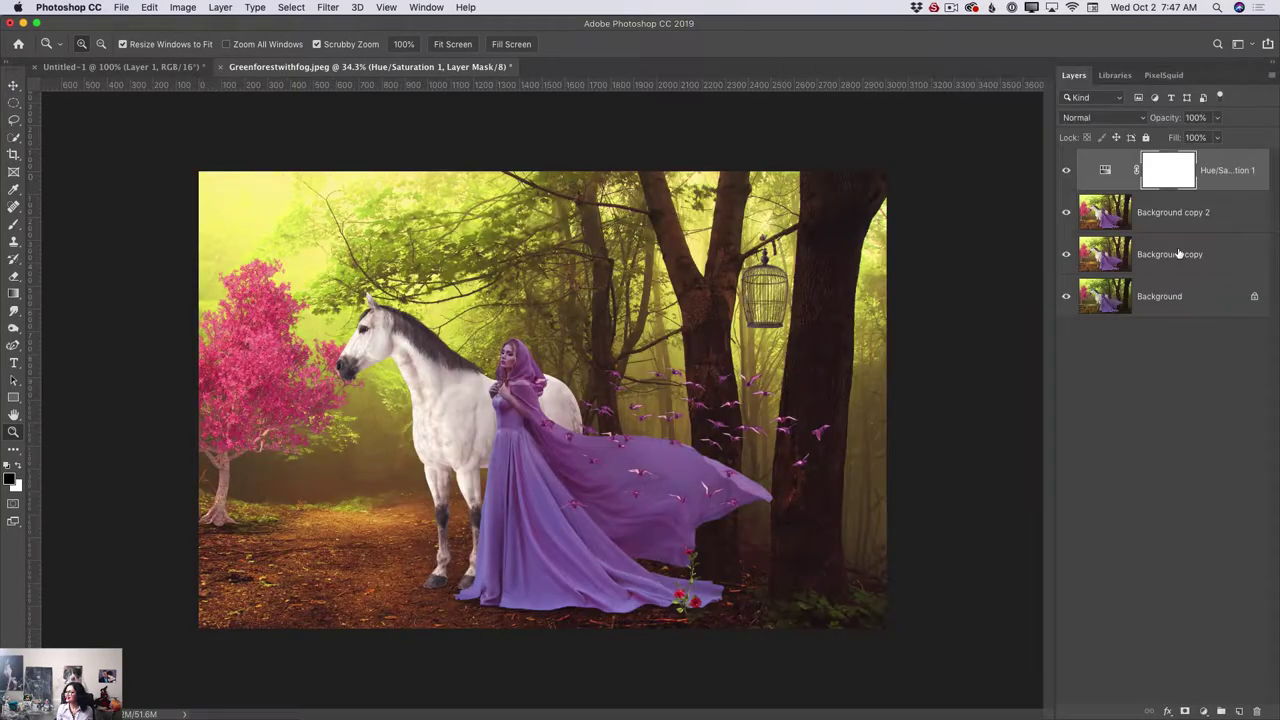
Hide Background copy and Background, then merge the adjustment into Background copy 2.
click(1066, 256)
click(1068, 295)
click(1271, 77)
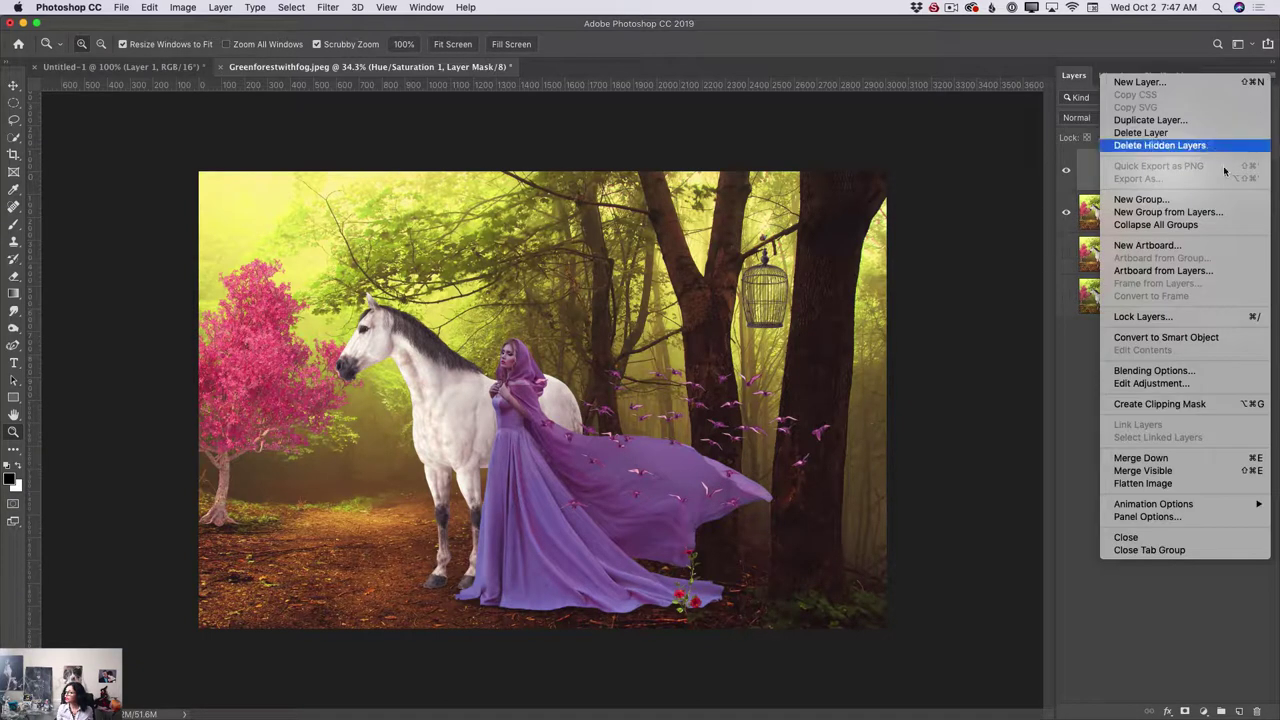
click(1160, 470)
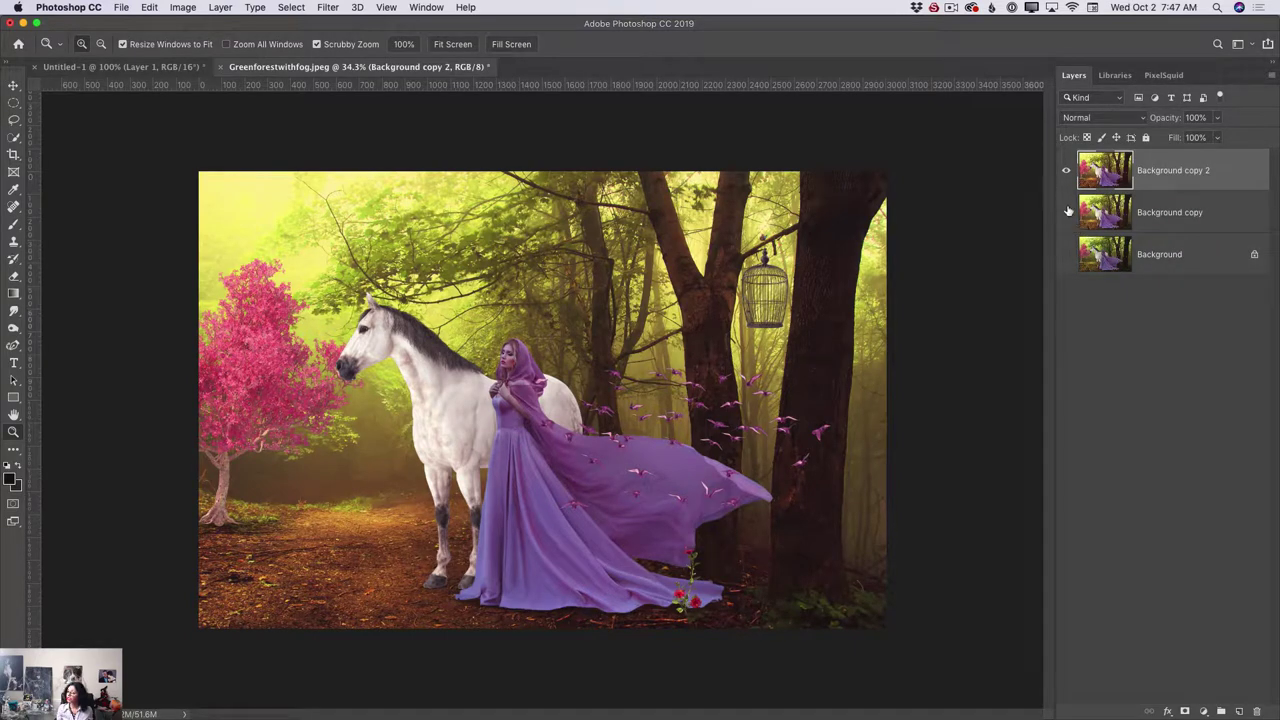
Open the Adobe Paper Texture Pro extension panel from Window > Extensions.
click(429, 8)
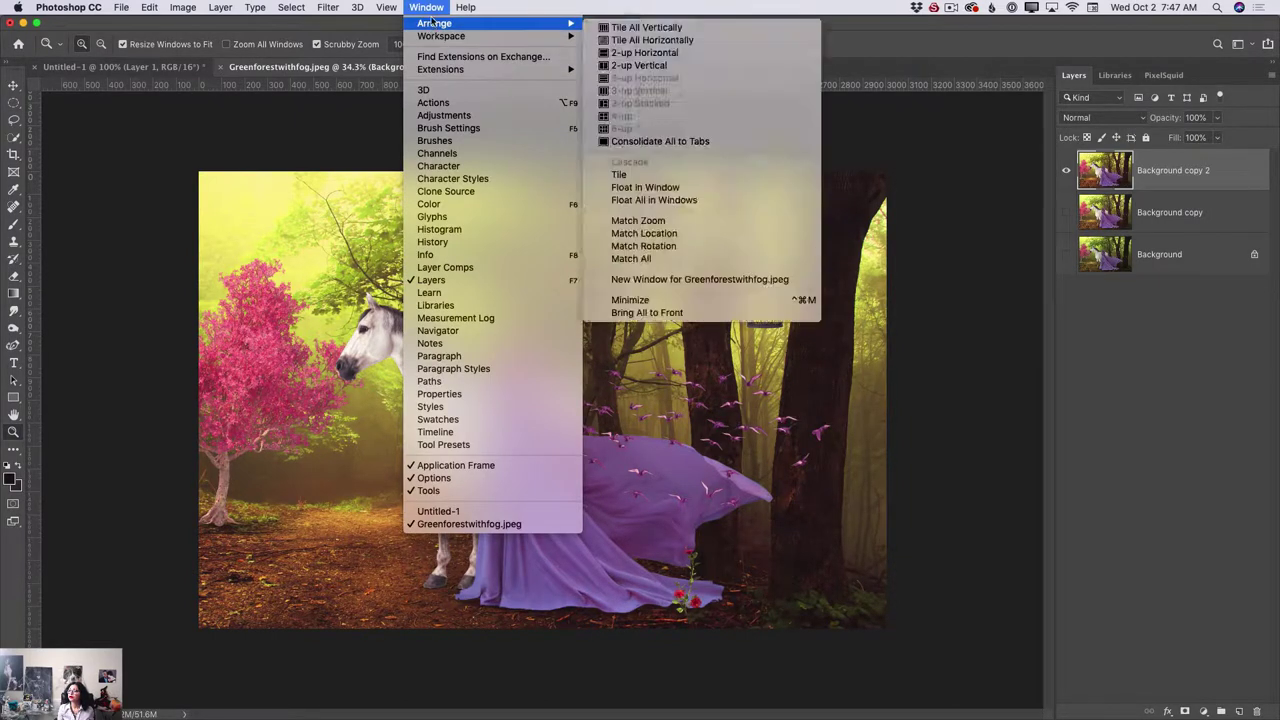
mouse_move(438, 70)
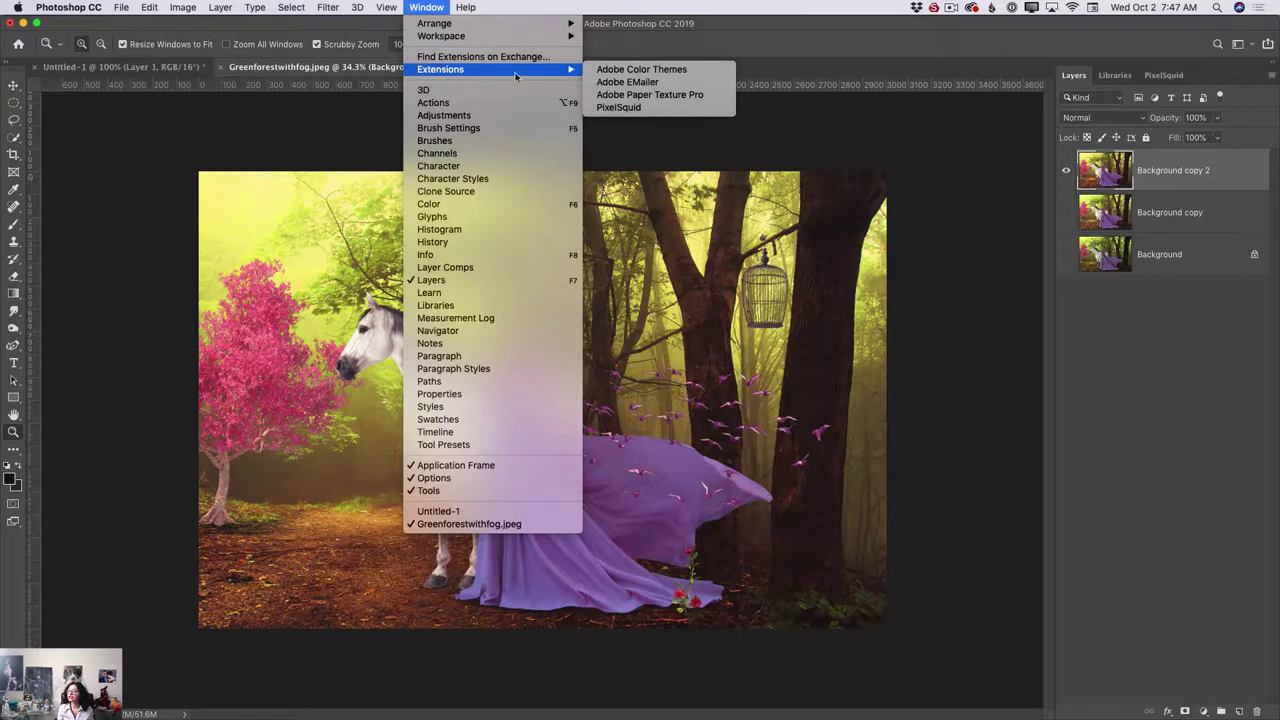
click(609, 95)
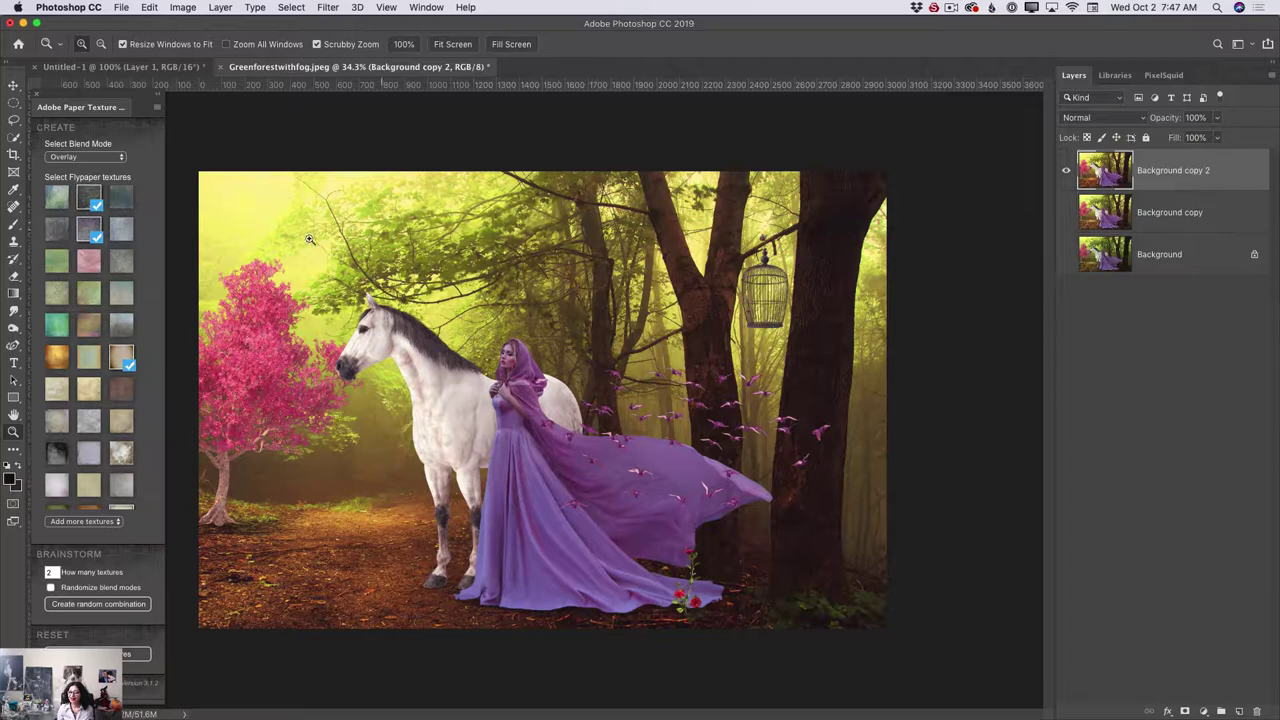
Clear the three preselected textures and add Colosseum_Sienna as an Overlay texture layer.
click(95, 209)
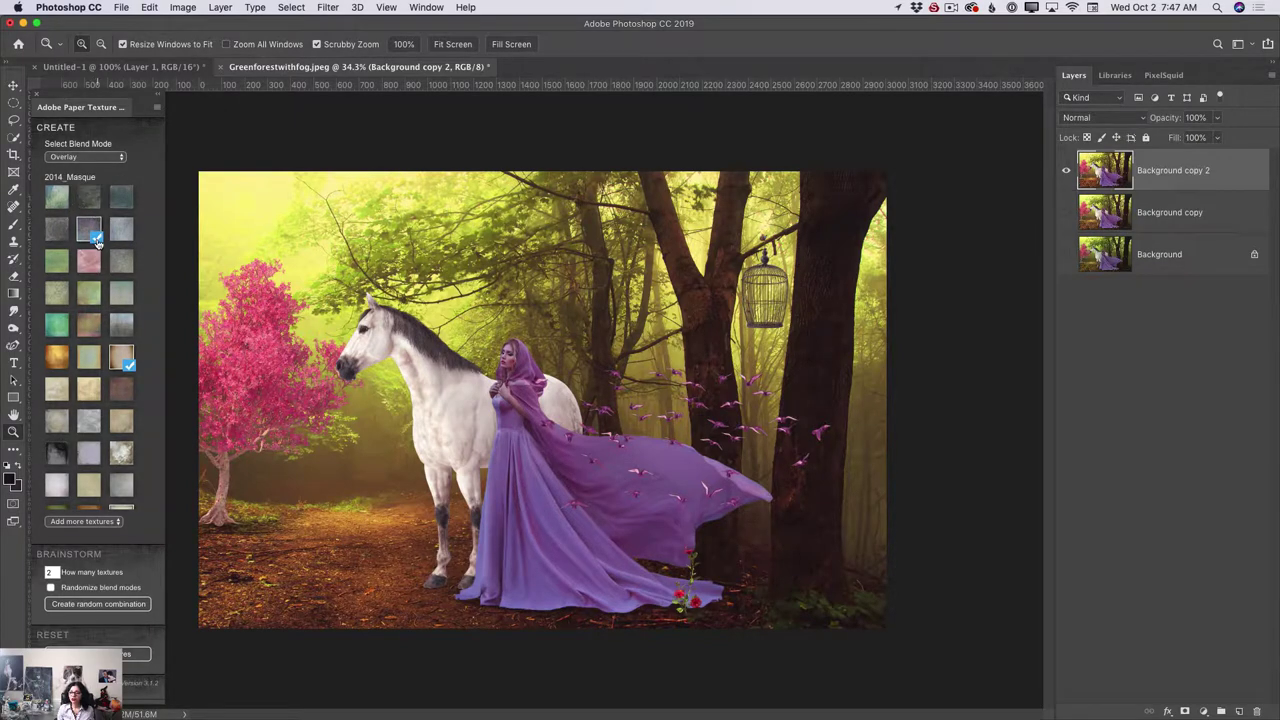
click(92, 232)
click(128, 362)
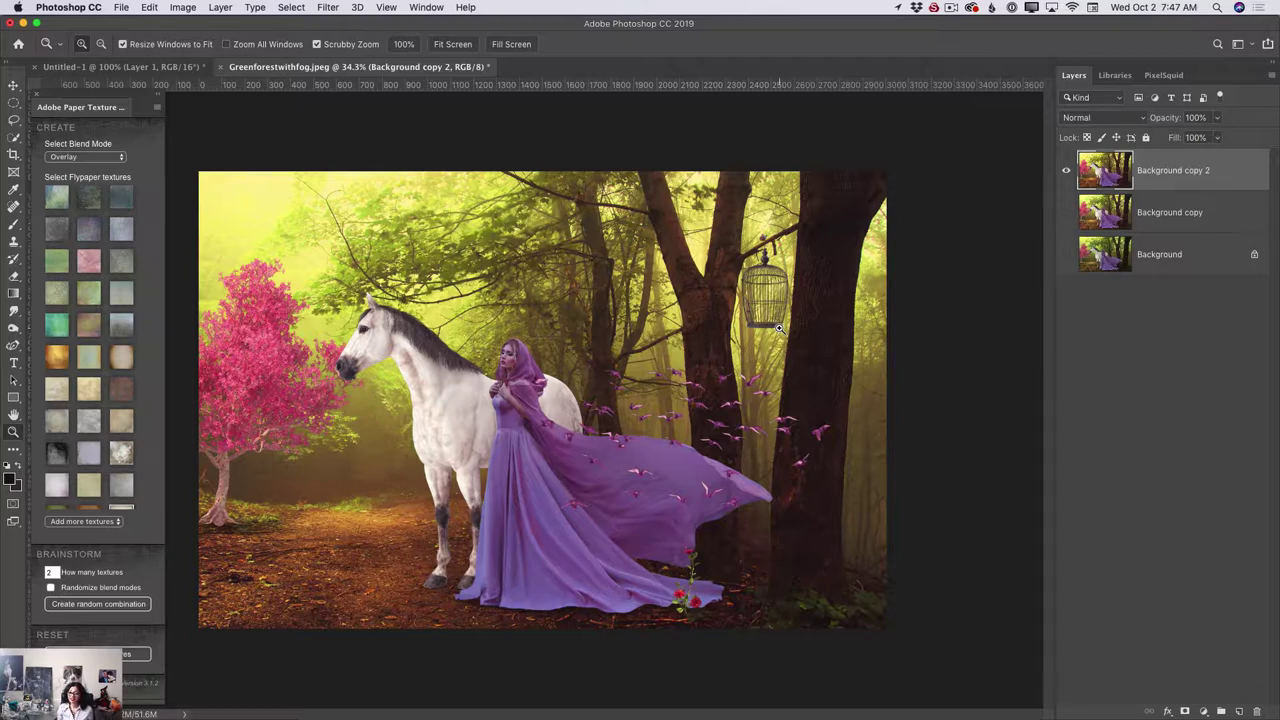
click(122, 357)
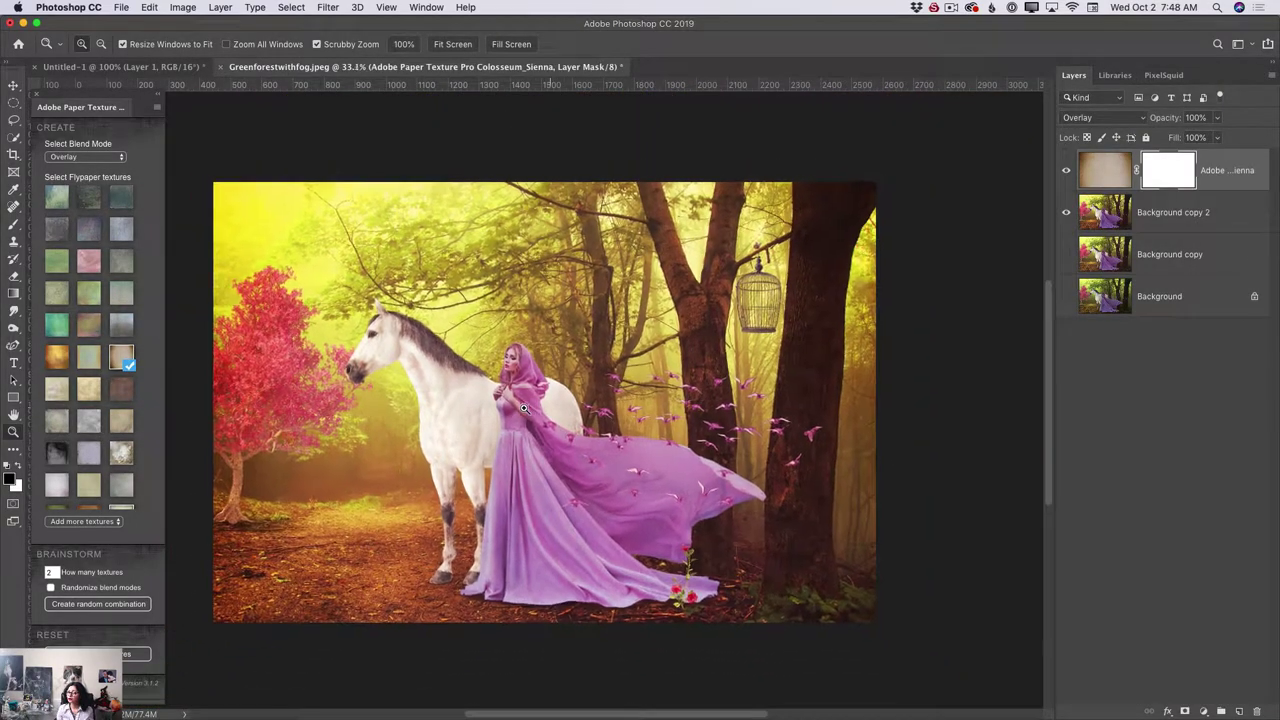
Set the Colosseum_Sienna layer to Darken at 33% opacity, toggling it to compare.
click(1109, 118)
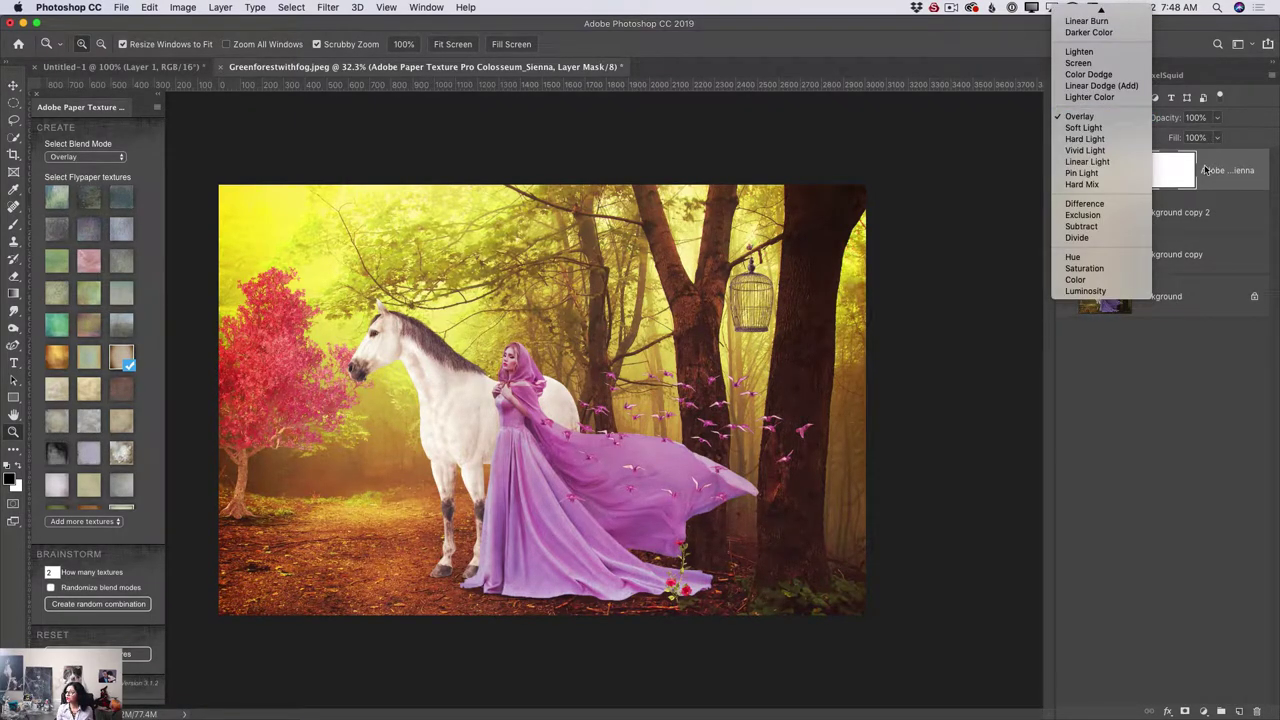
click(1245, 142)
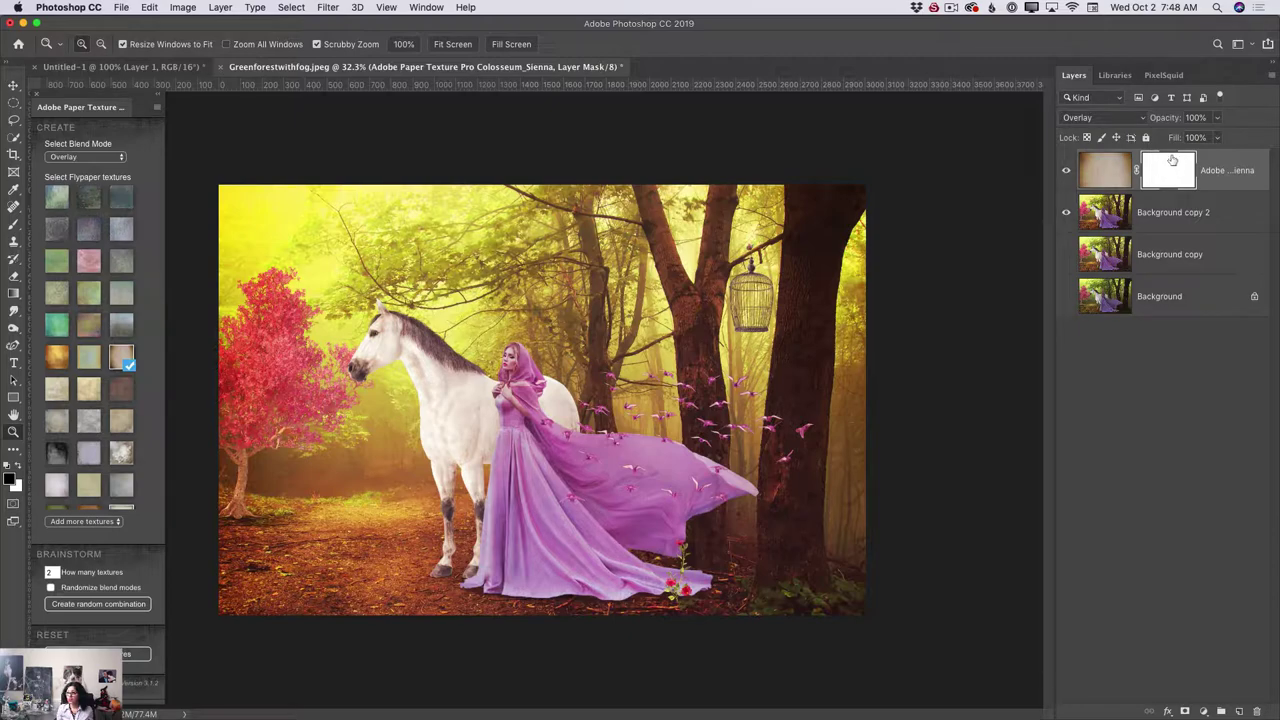
click(1110, 118)
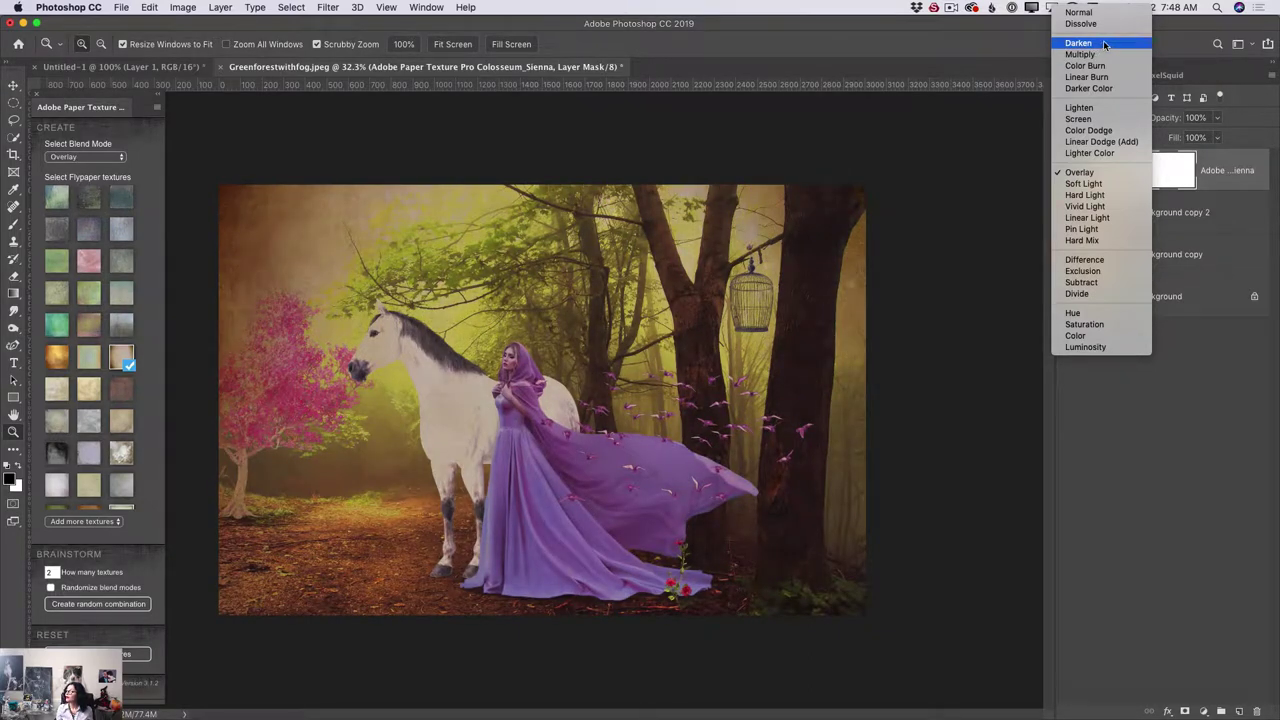
click(1106, 44)
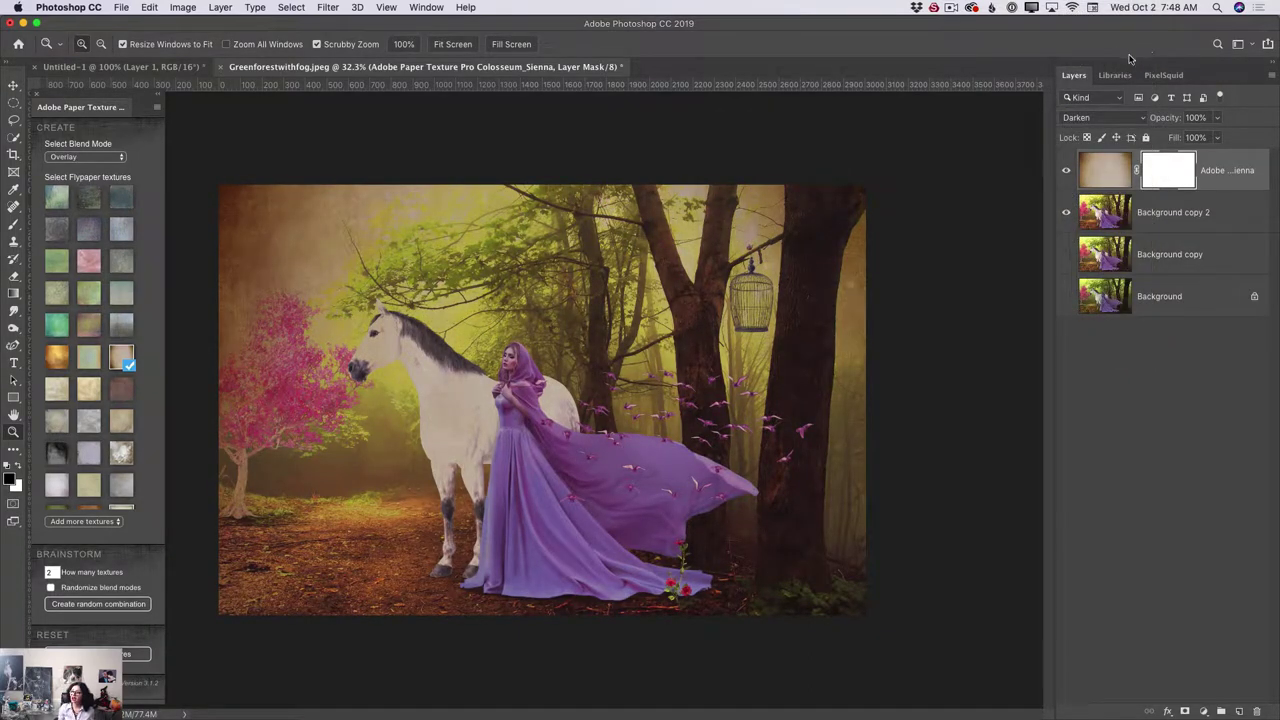
click(1218, 118)
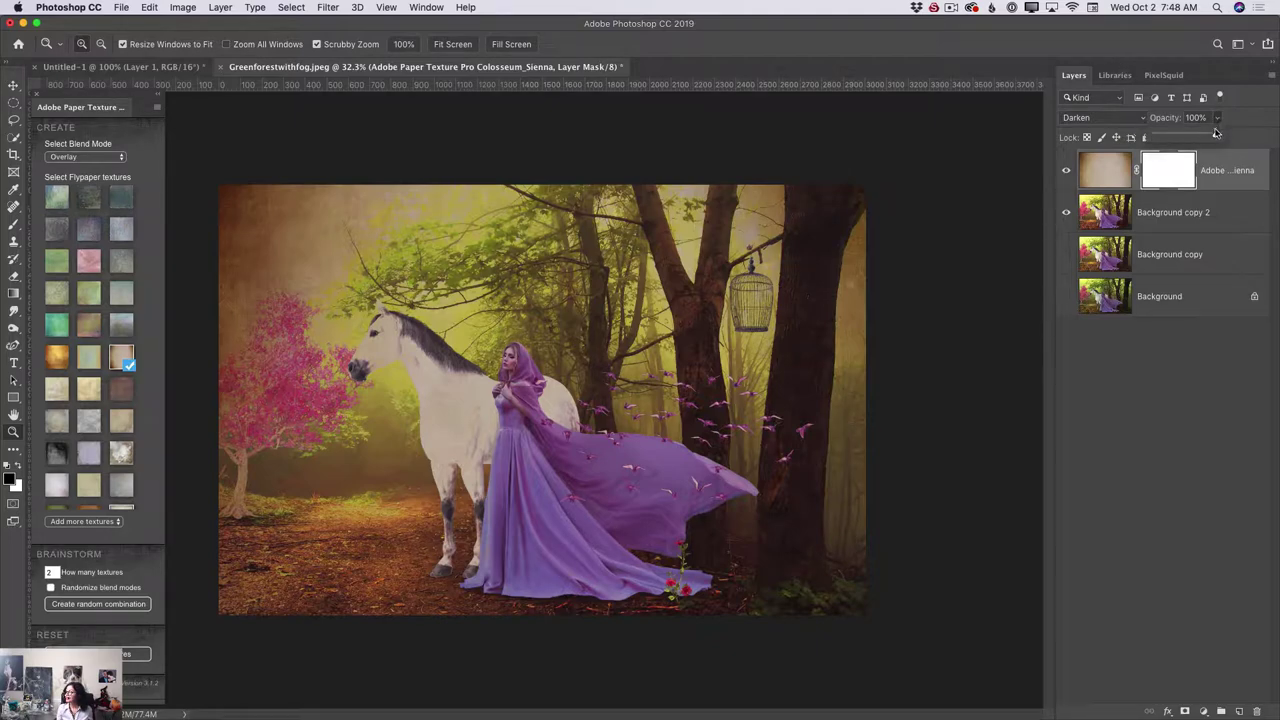
drag(1216, 137, 1175, 142)
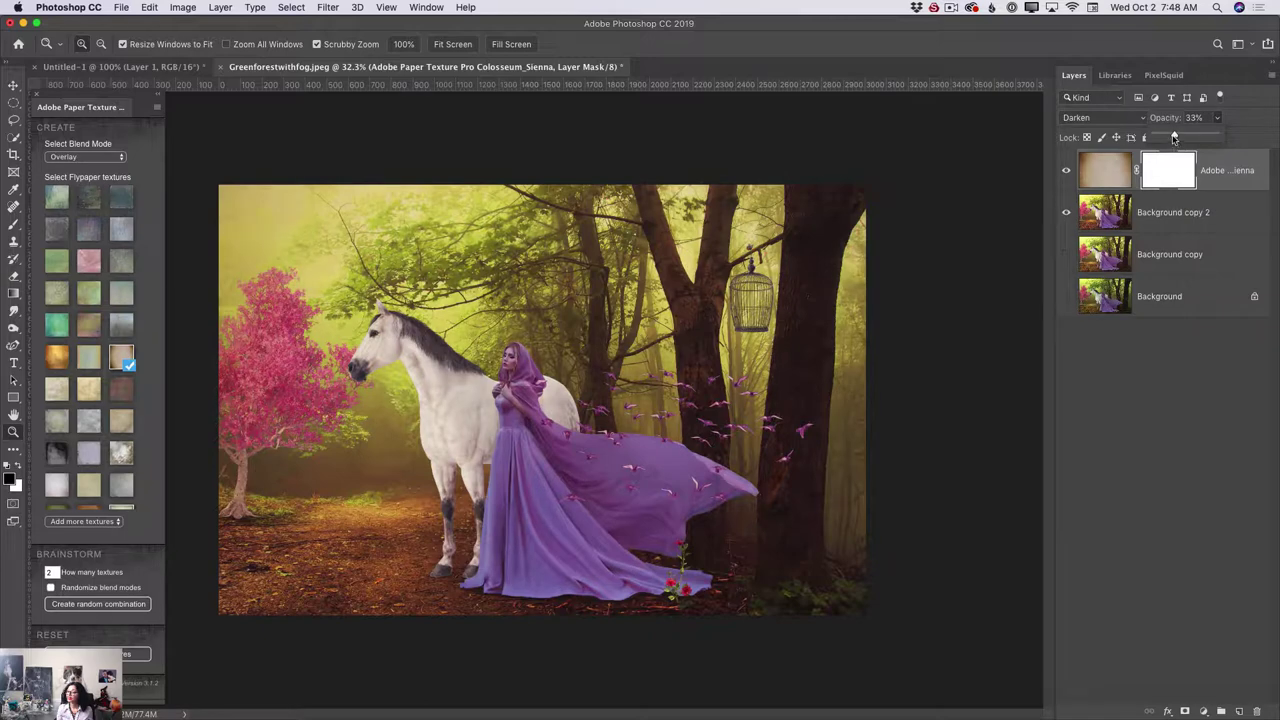
click(1066, 171)
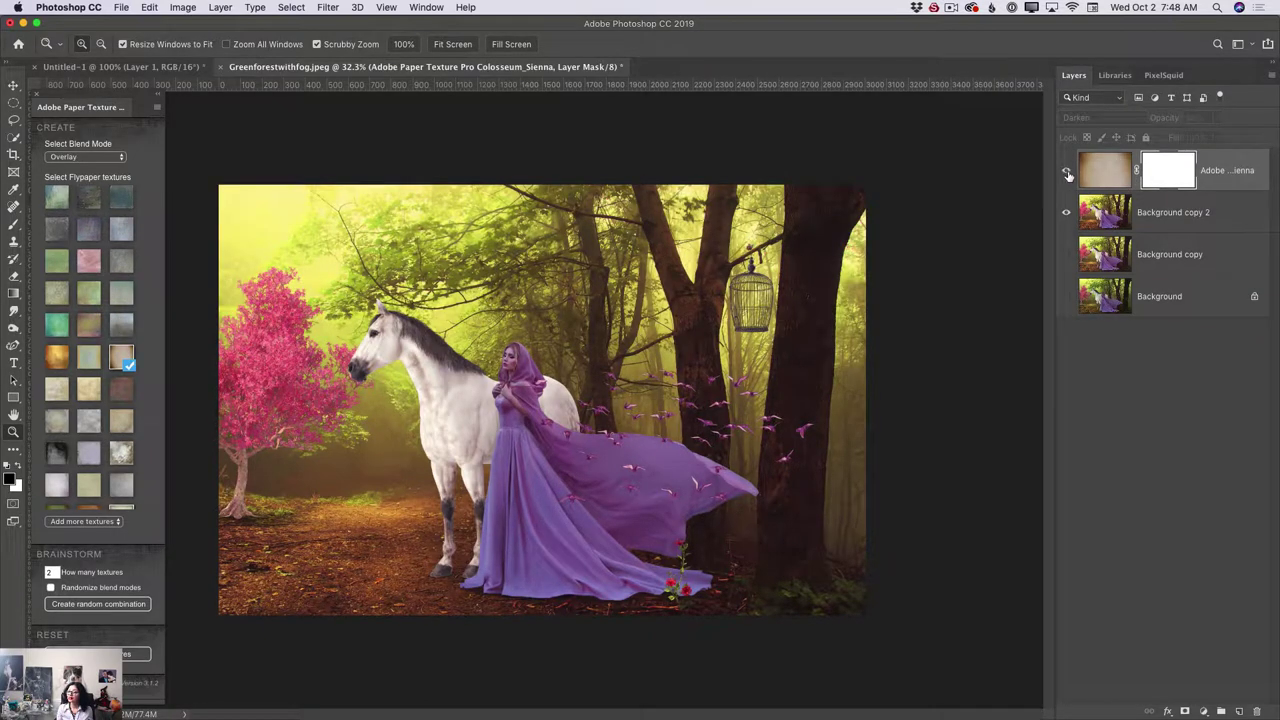
click(1066, 171)
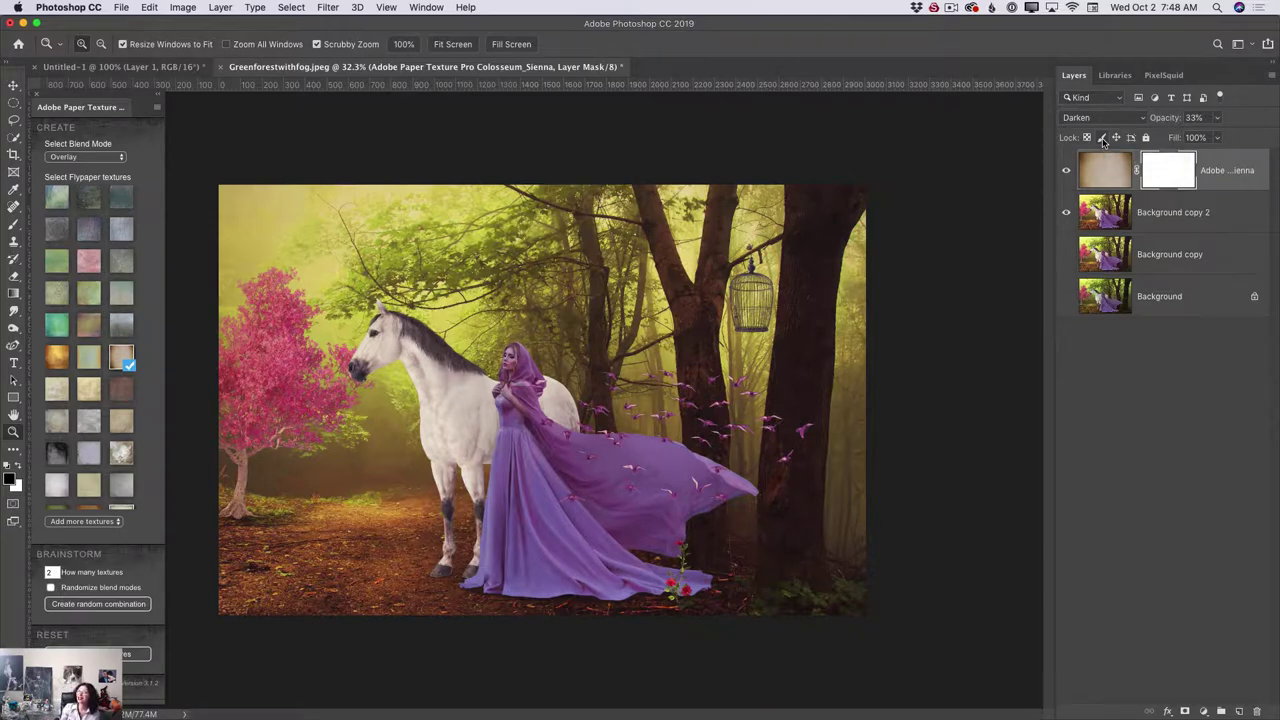
Add the 2014_Atlantic texture as a new layer blended in Soft Light.
click(87, 200)
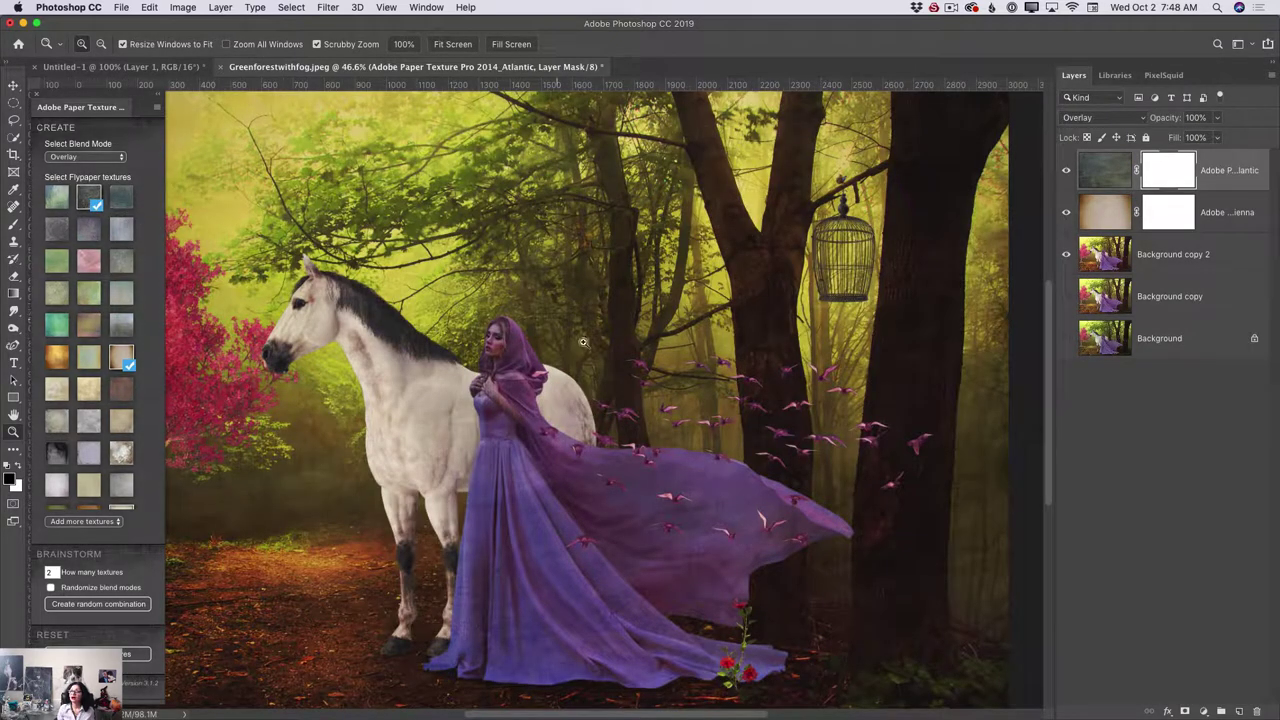
drag(613, 375, 595, 372)
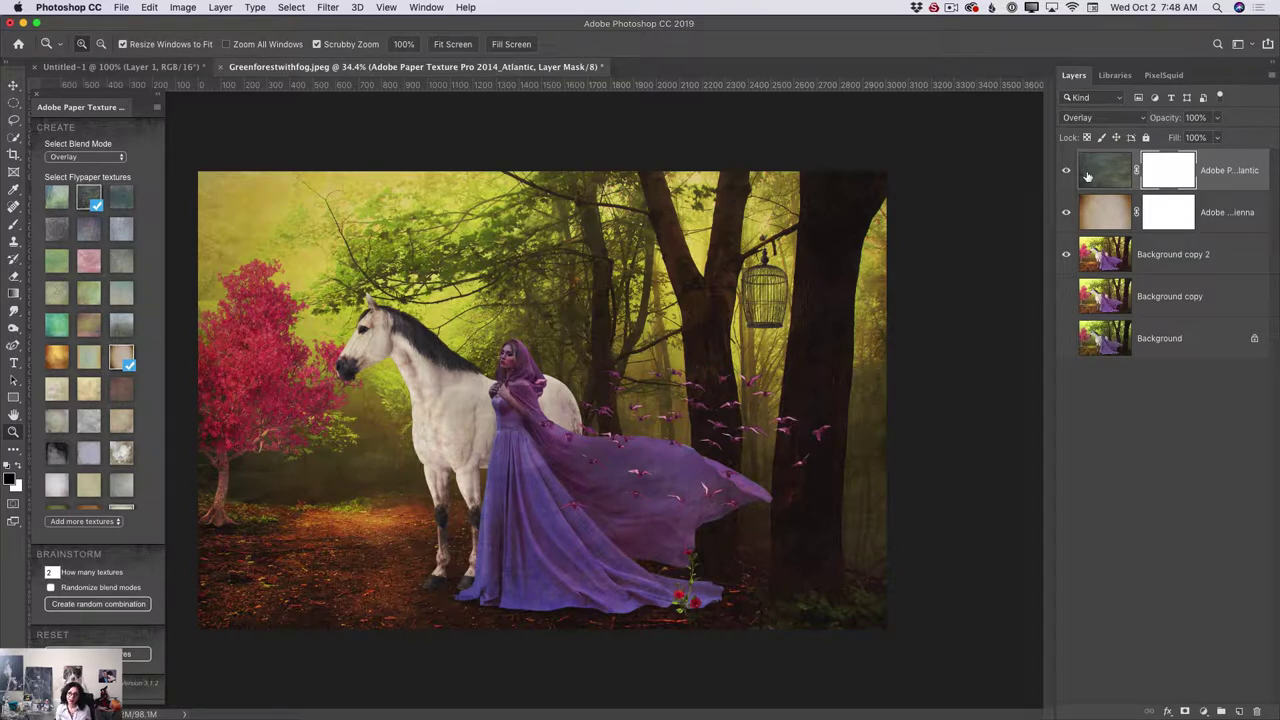
click(1100, 121)
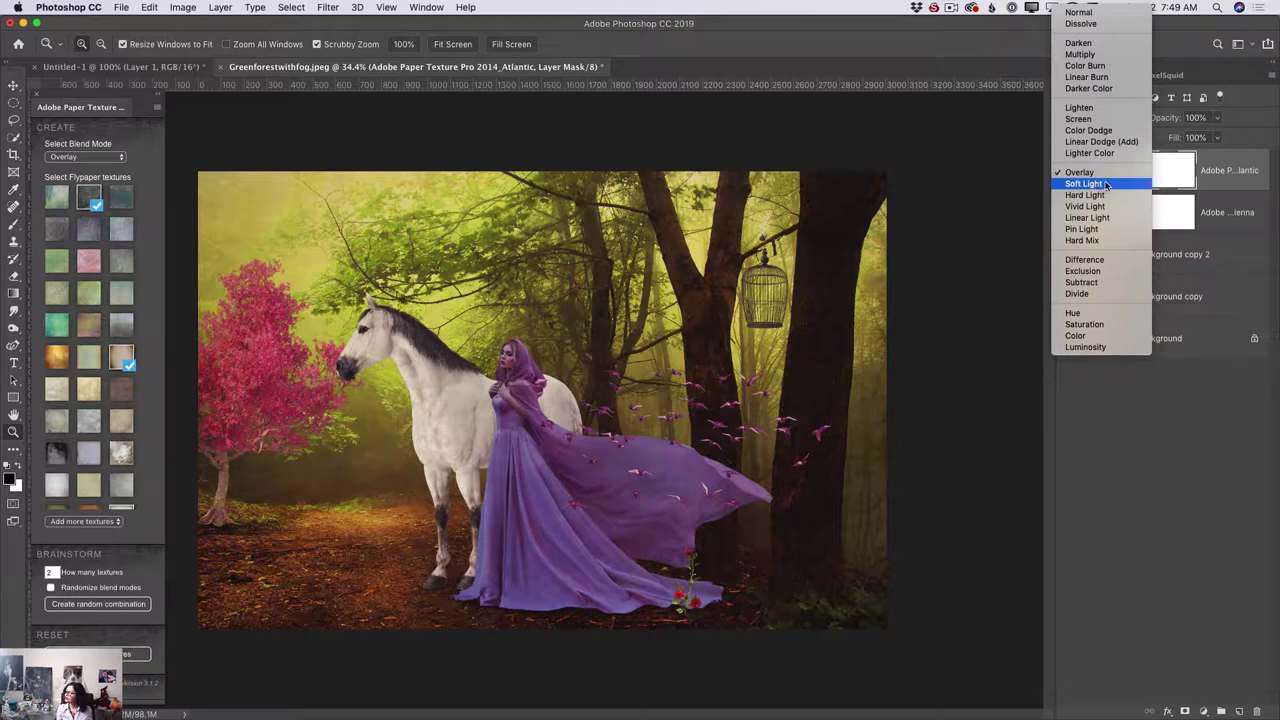
click(1094, 184)
Lower the Atlantic layer's opacity to 45%, comparing it on and off, and fit the image.
click(1066, 172)
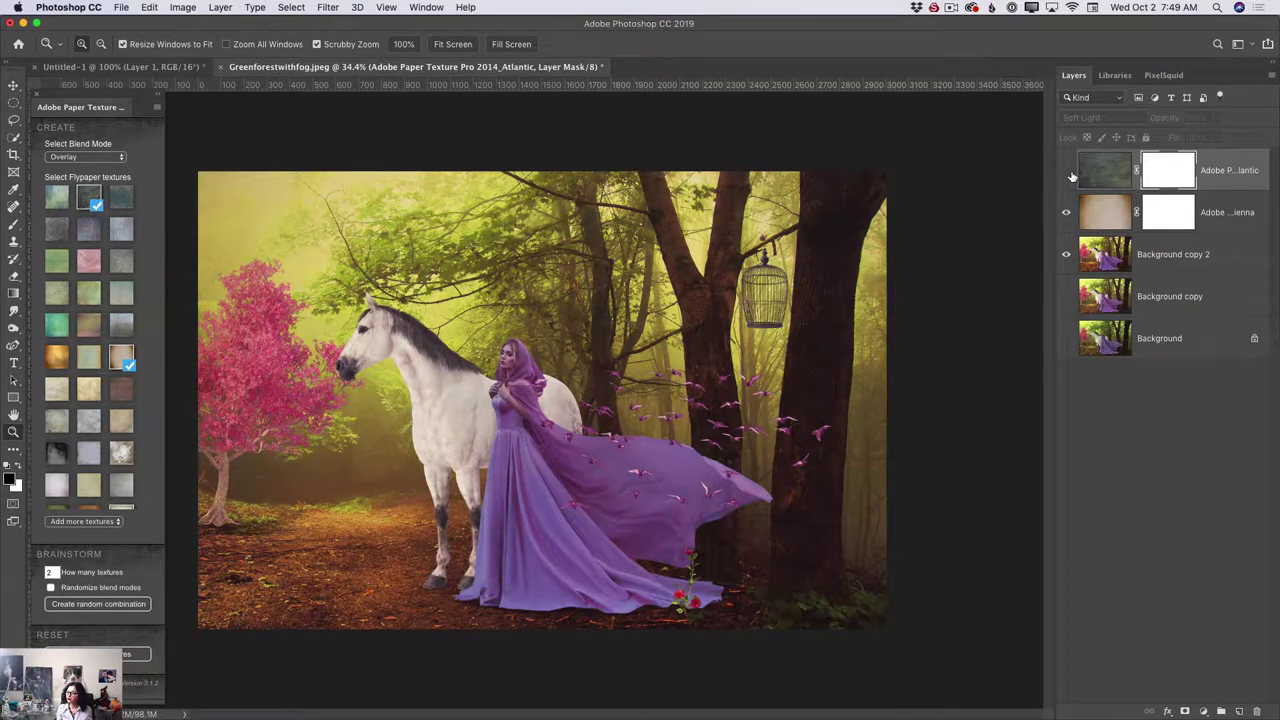
click(1066, 172)
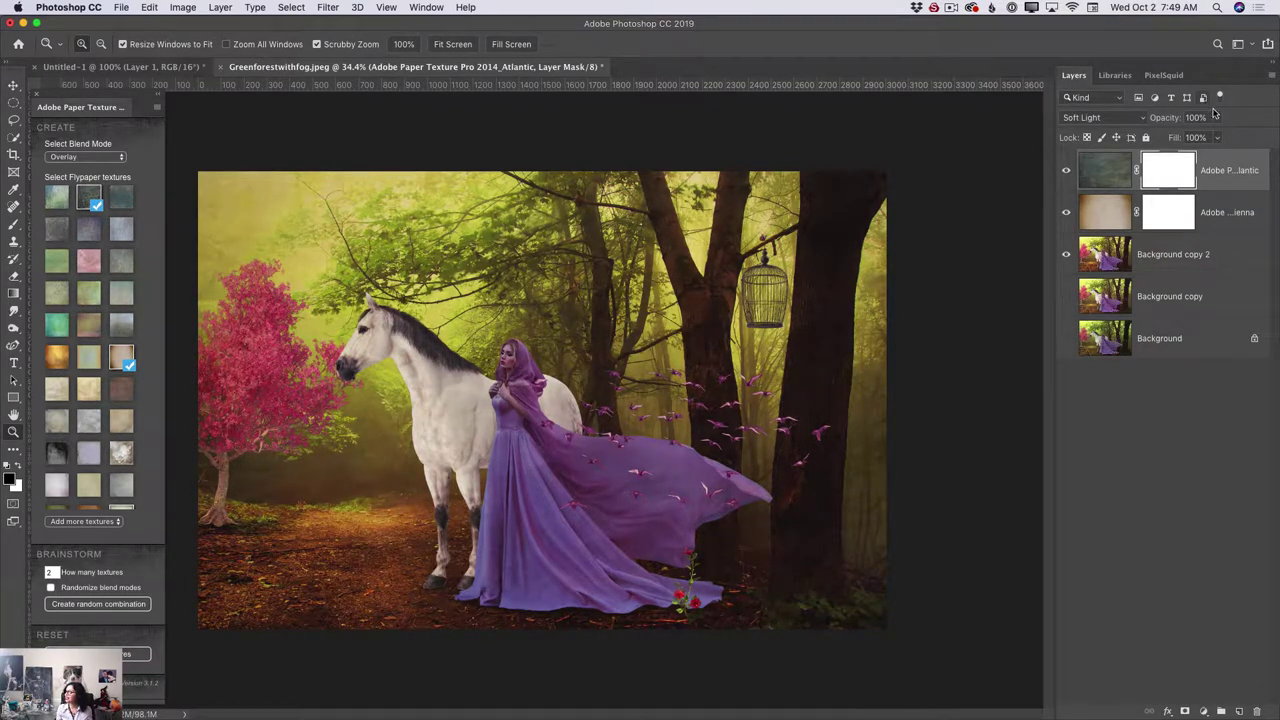
drag(1217, 117, 1200, 138)
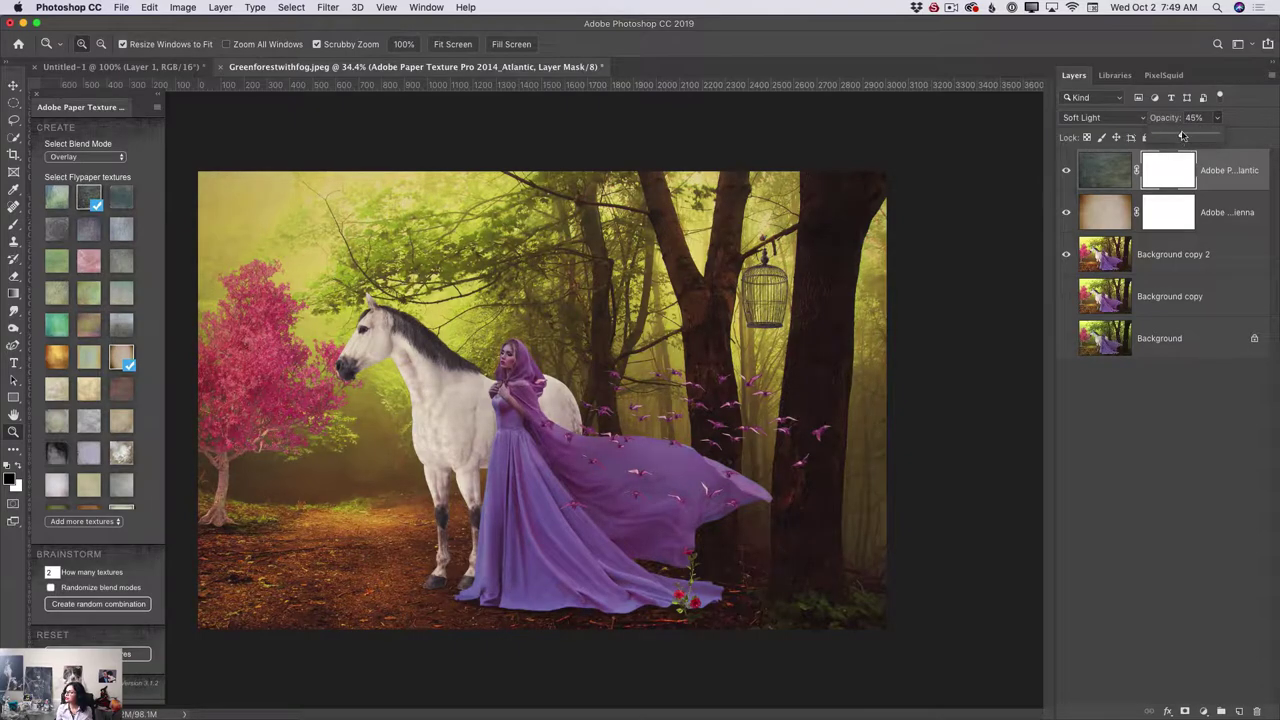
mouse_move(535, 397)
mouse_down()
mouse_move(600, 392)
mouse_move(546, 375)
mouse_up()
key(super+0)
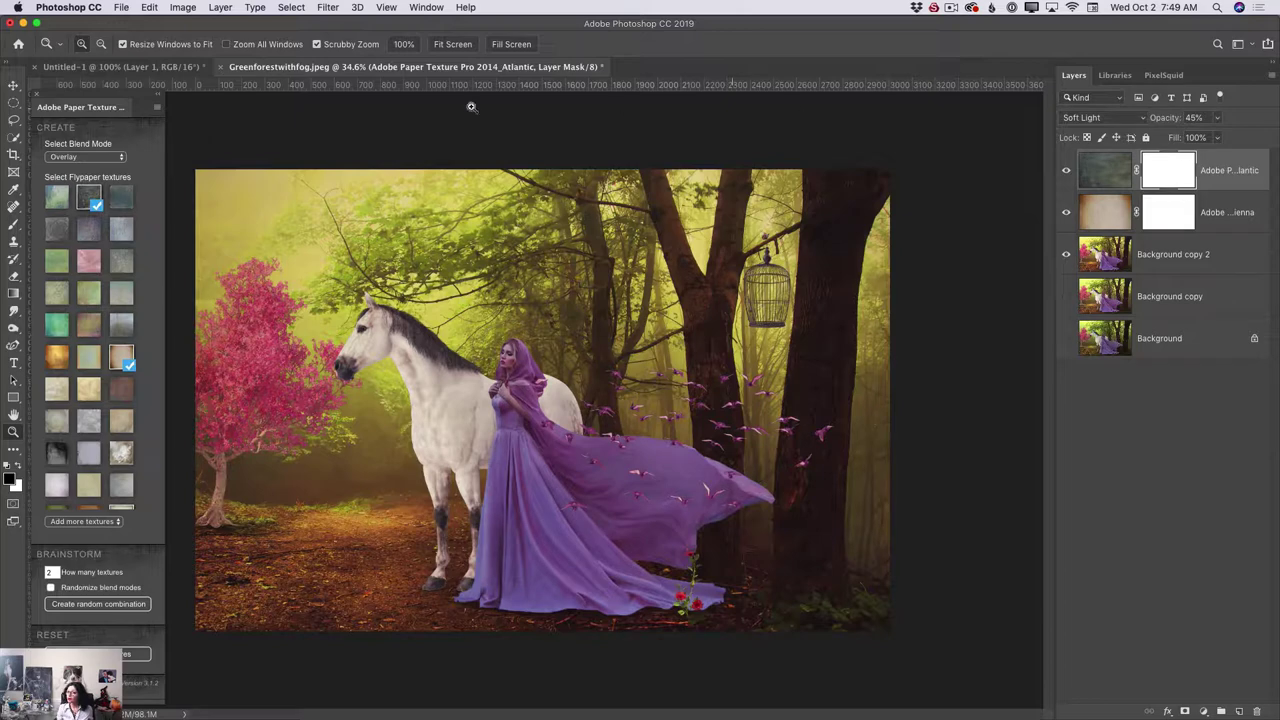
Close the Paper Texture panel and merge all visible layers into the Atlantic layer.
click(37, 97)
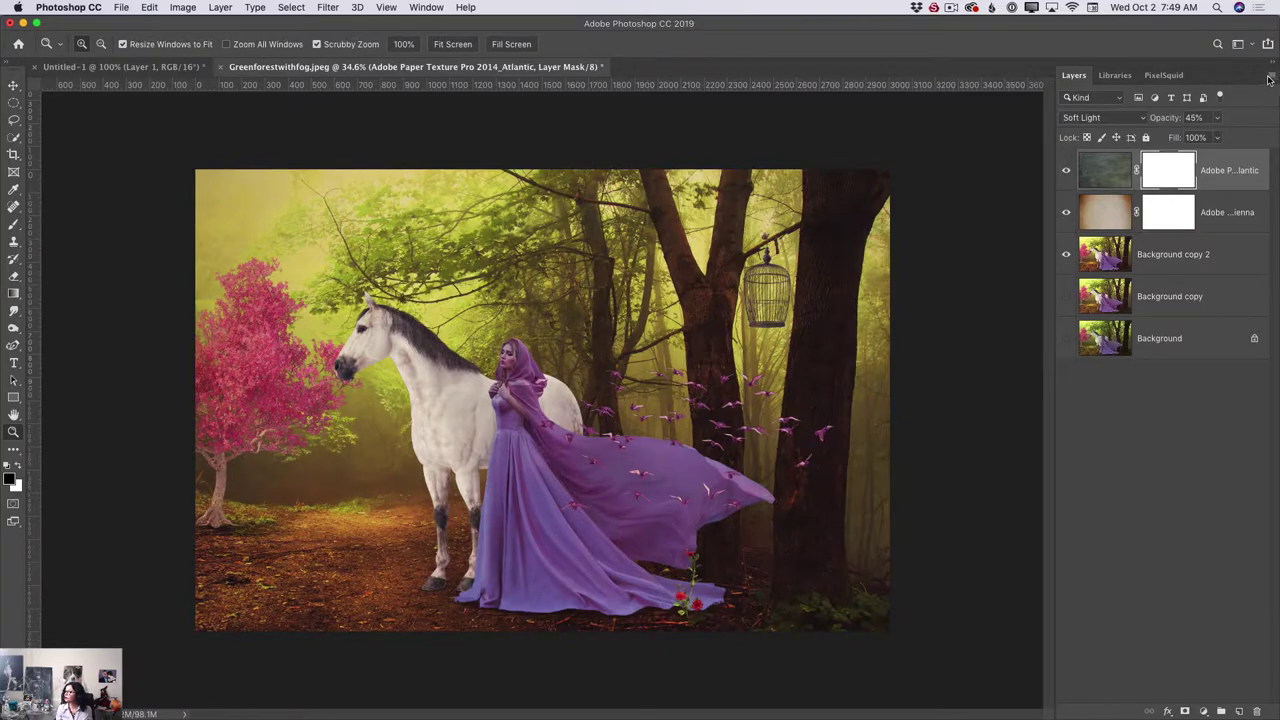
click(1269, 78)
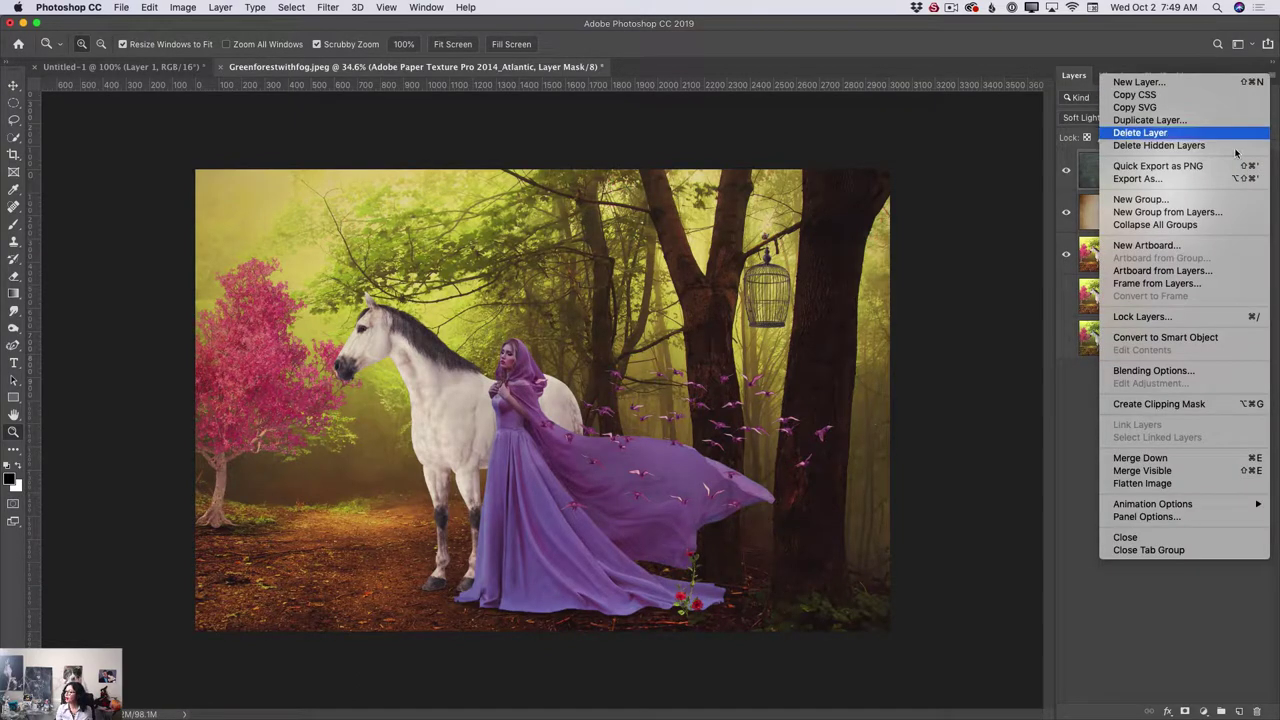
click(1153, 471)
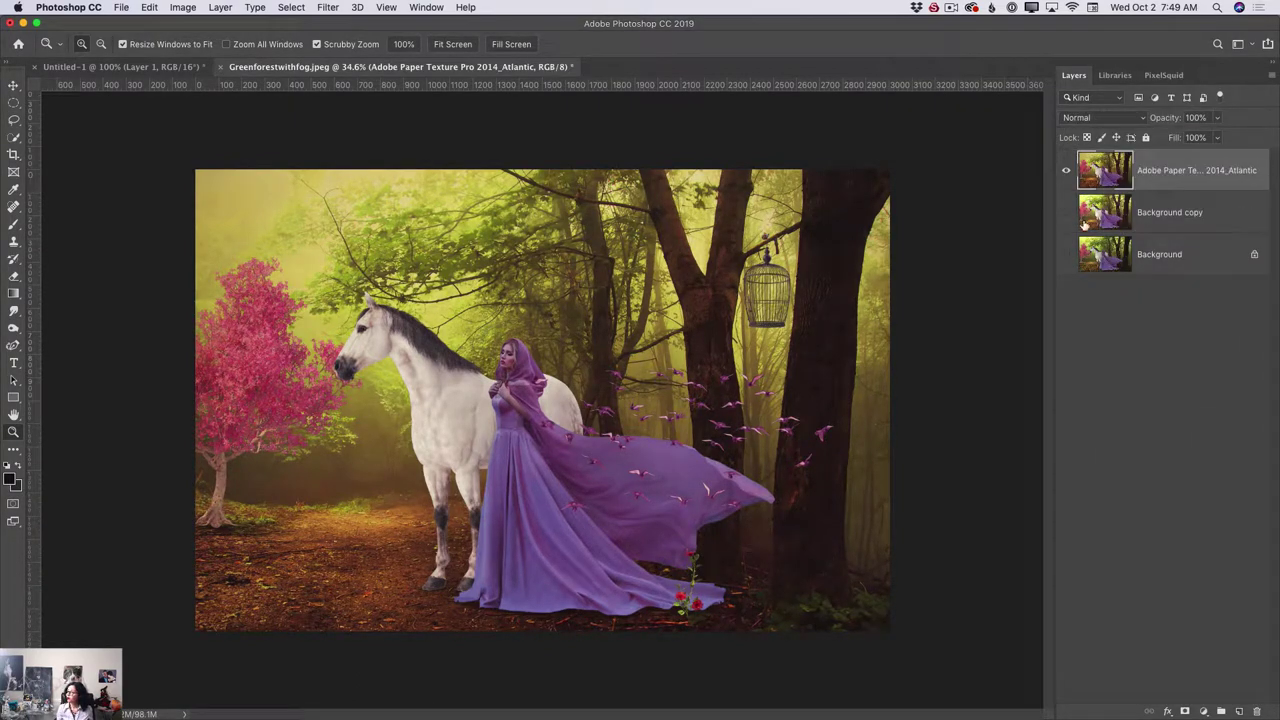
mouse_move(490, 408)
mouse_down()
mouse_move(555, 408)
mouse_move(490, 408)
mouse_up()
key(ctrl+r)
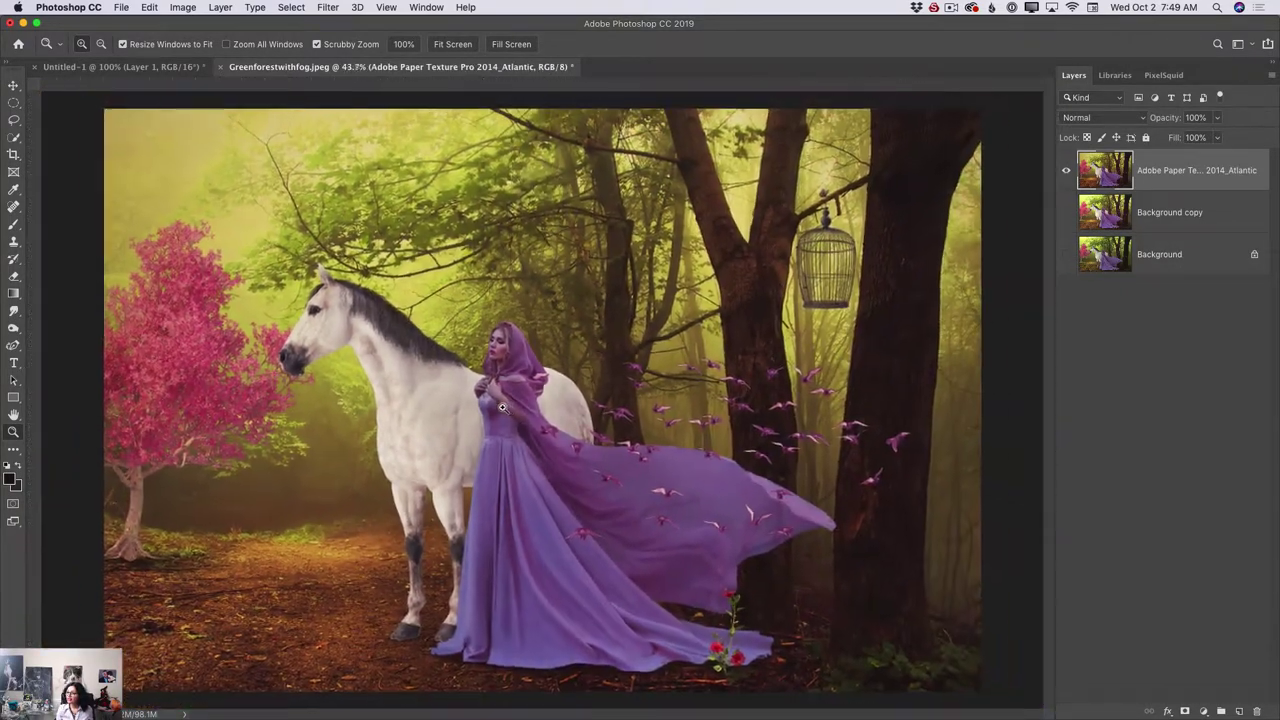
Delete Background copy and Background, and duplicate the merged layer as Atlantic copy.
click(1185, 213)
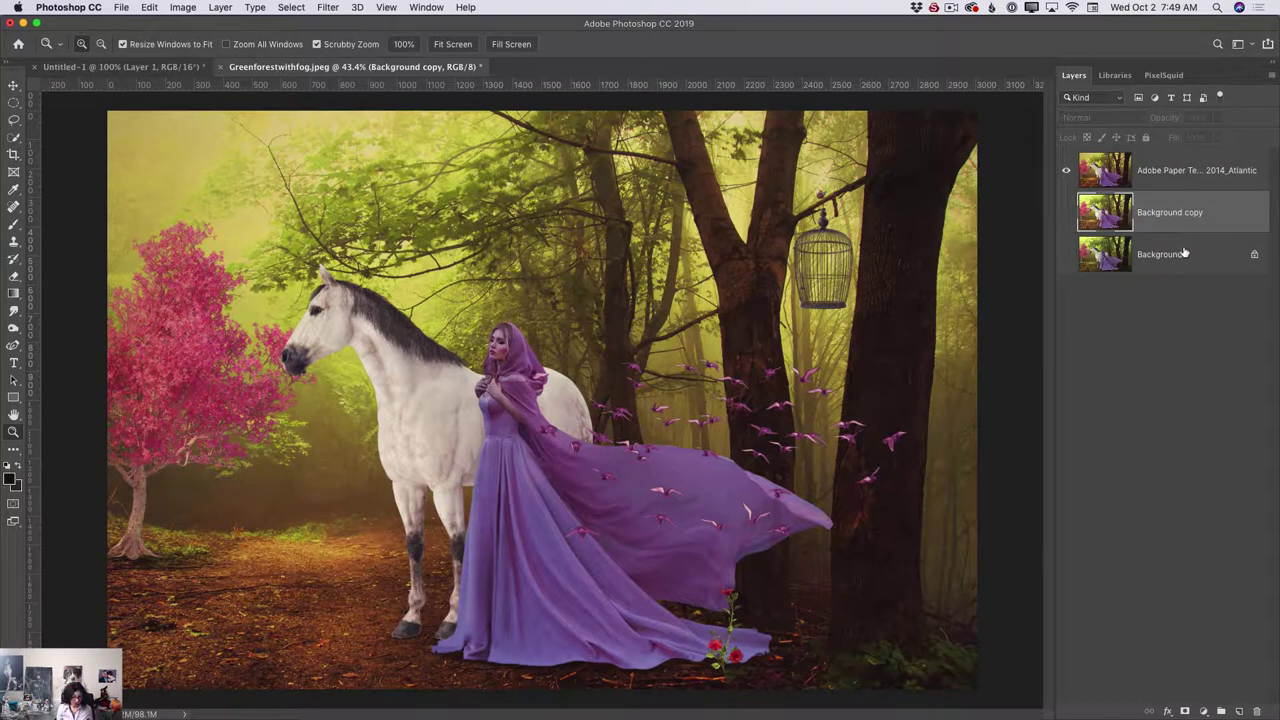
shift+click(1190, 255)
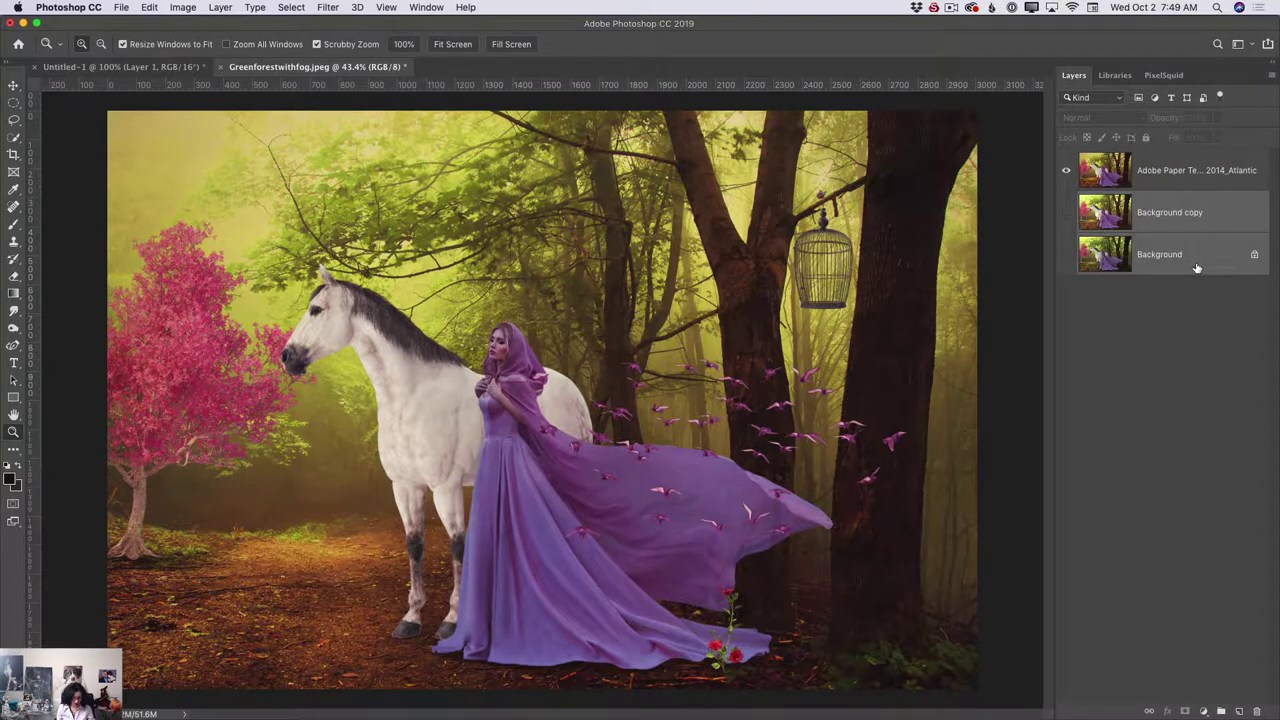
key(BackSpace)
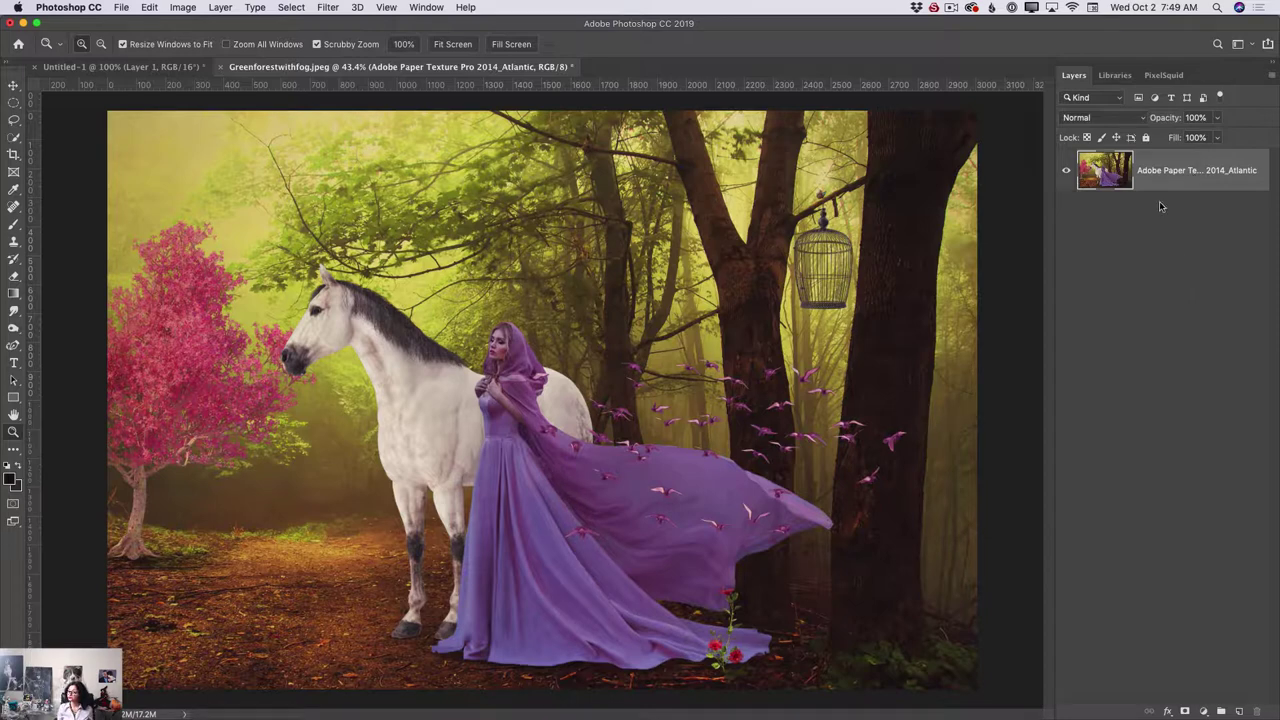
drag(1176, 185, 1239, 708)
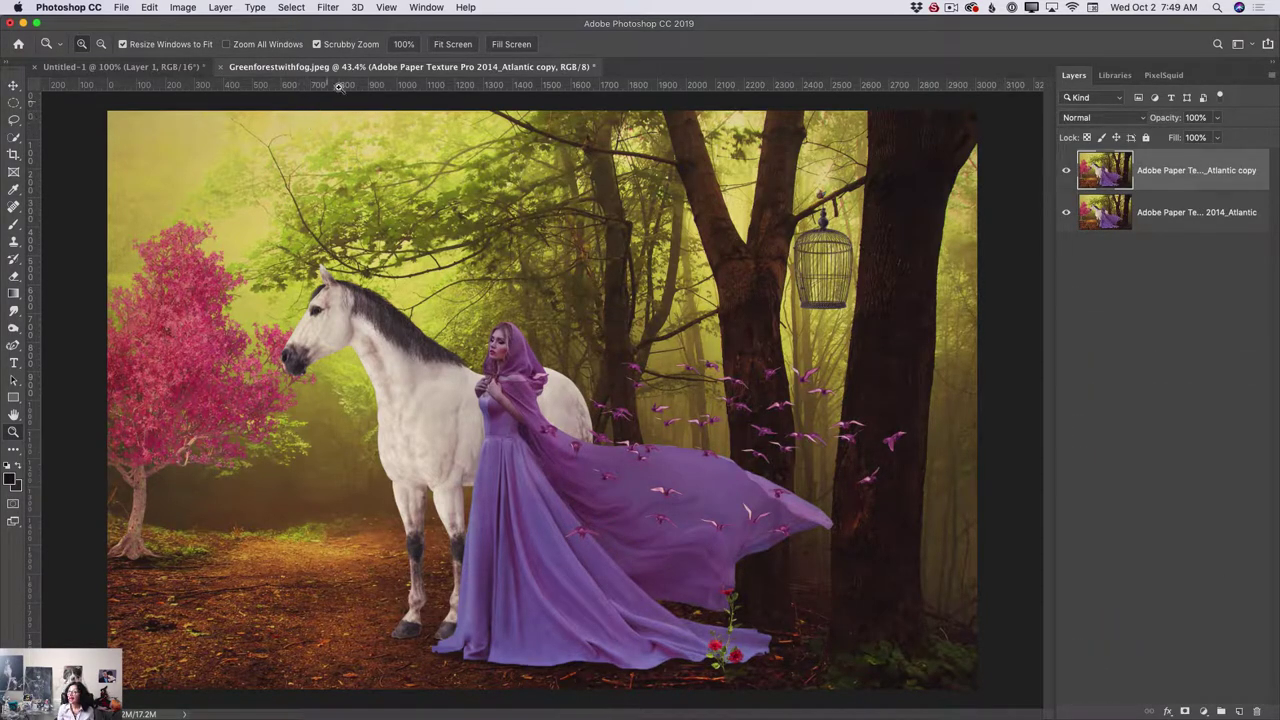
click(330, 8)
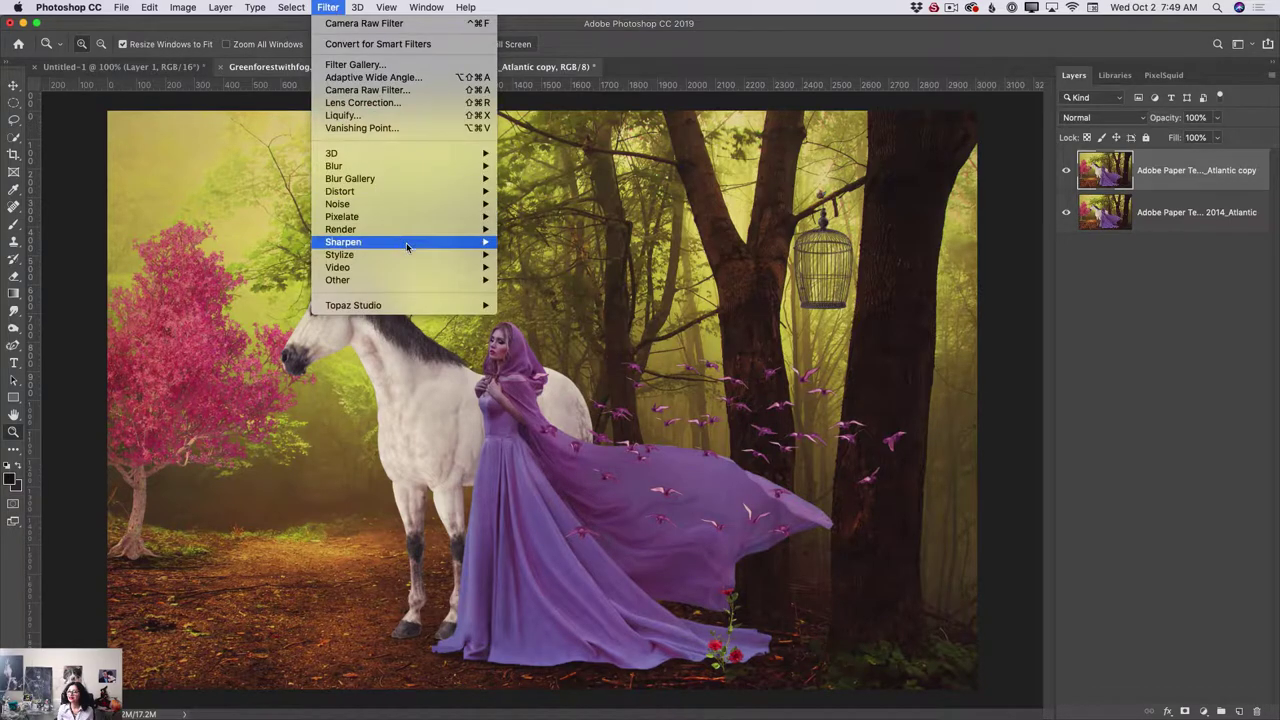
mouse_move(414, 261)
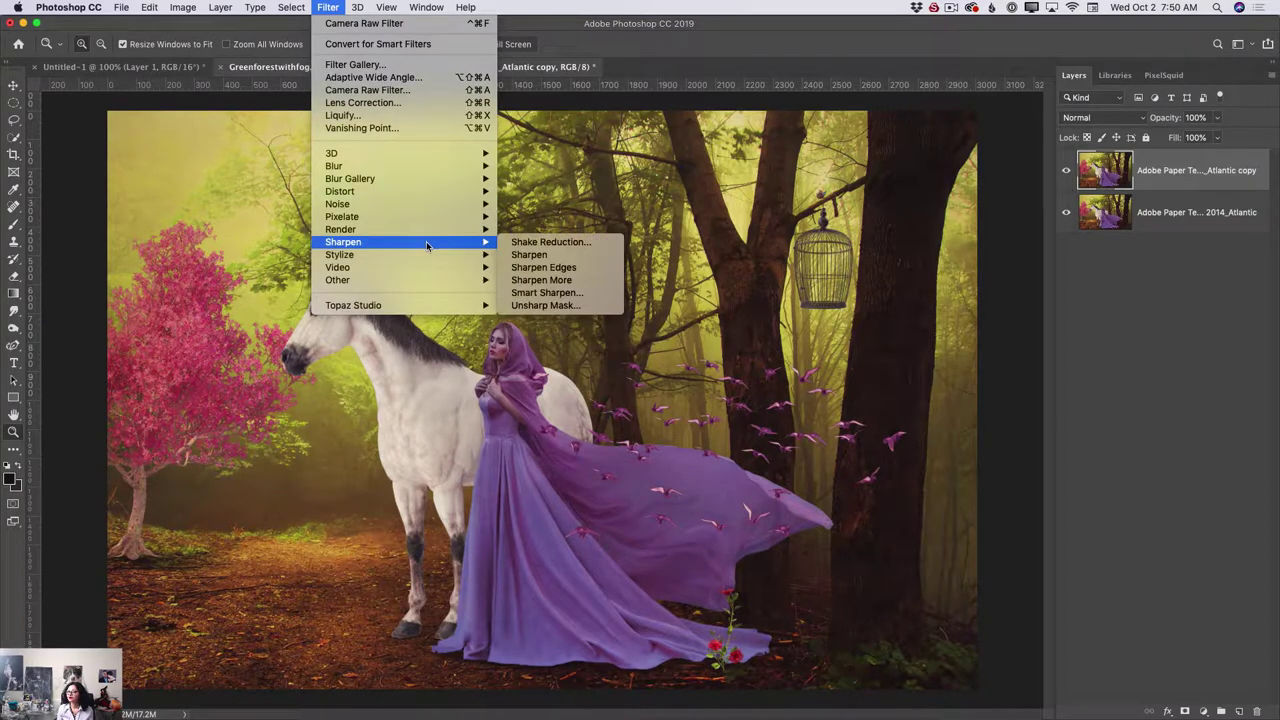
mouse_move(430, 232)
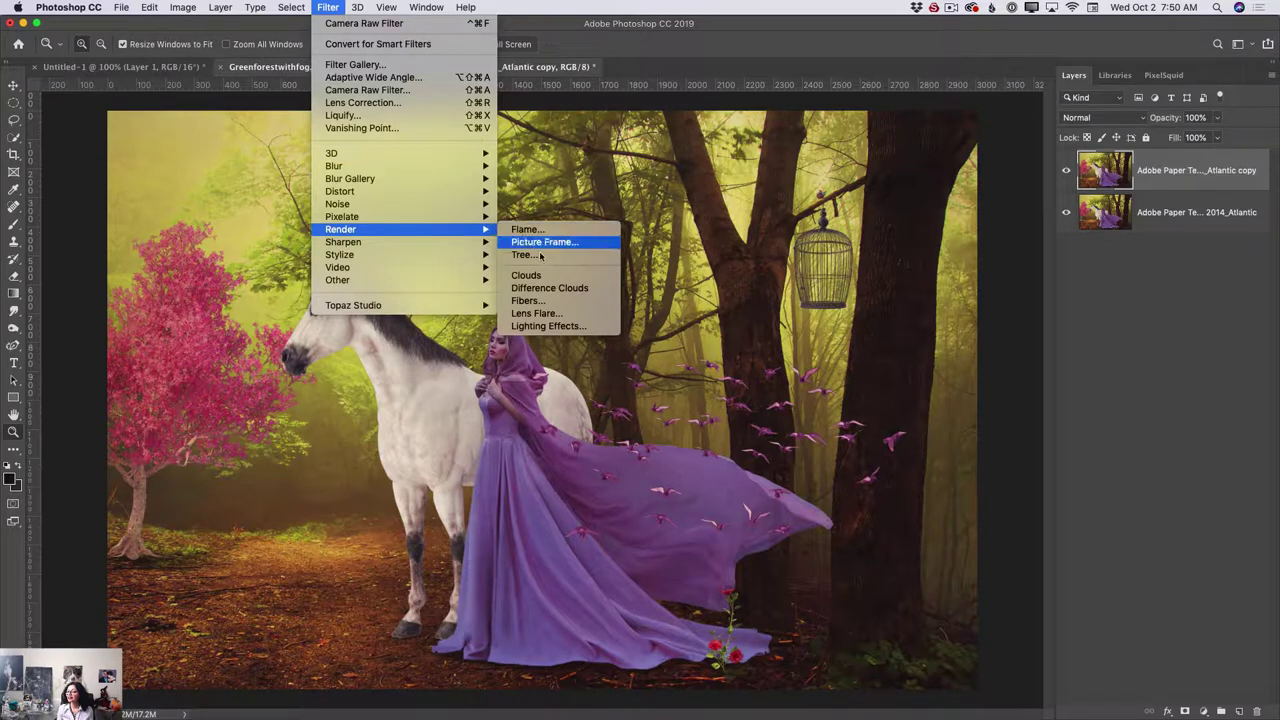
click(548, 326)
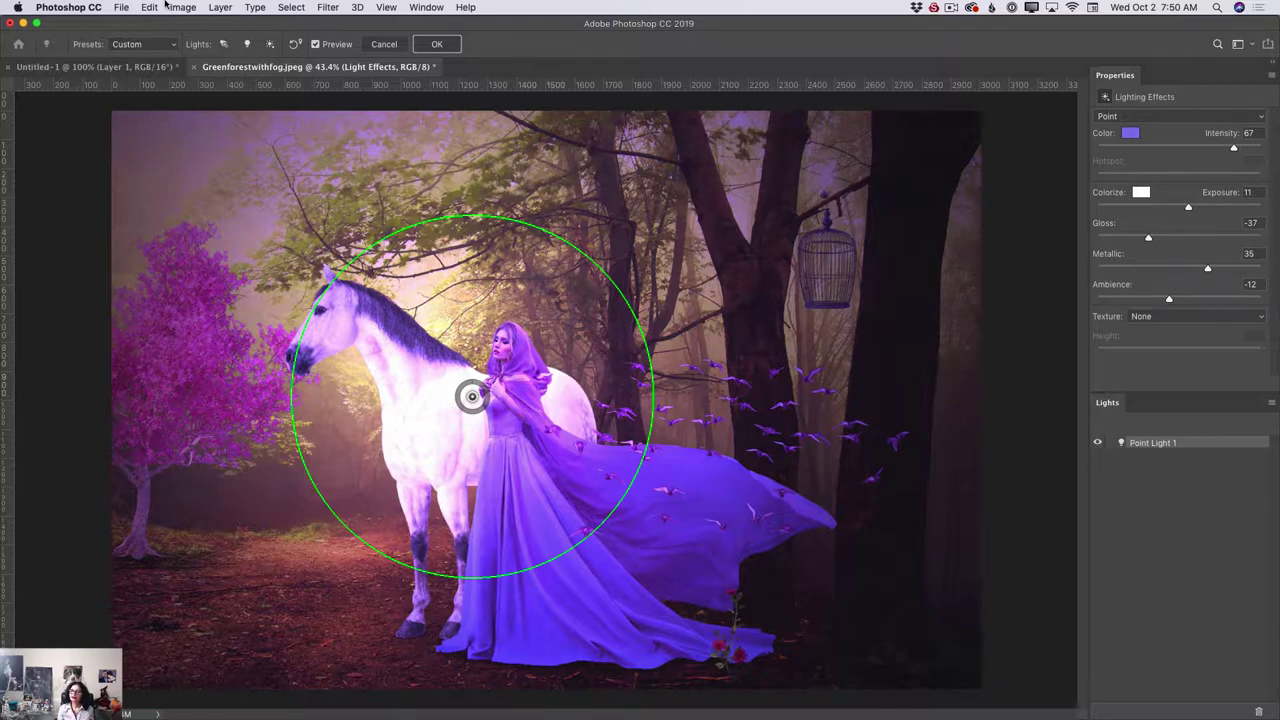
click(176, 47)
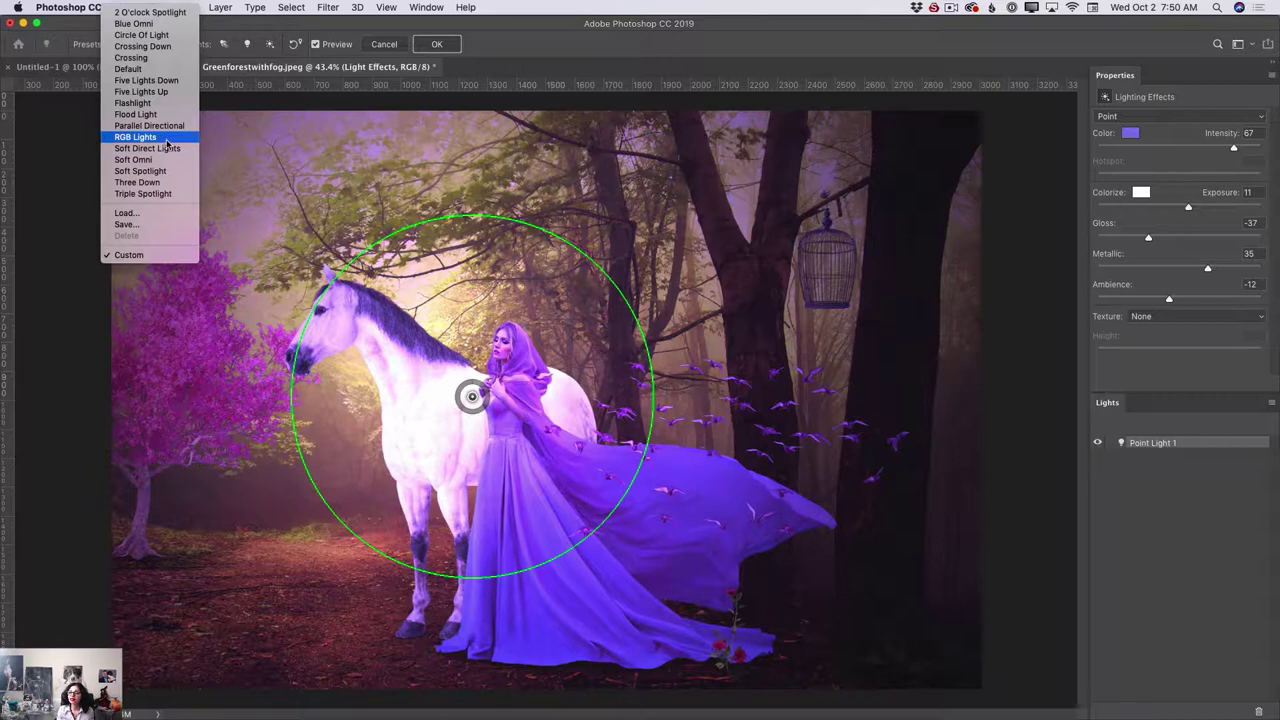
click(160, 137)
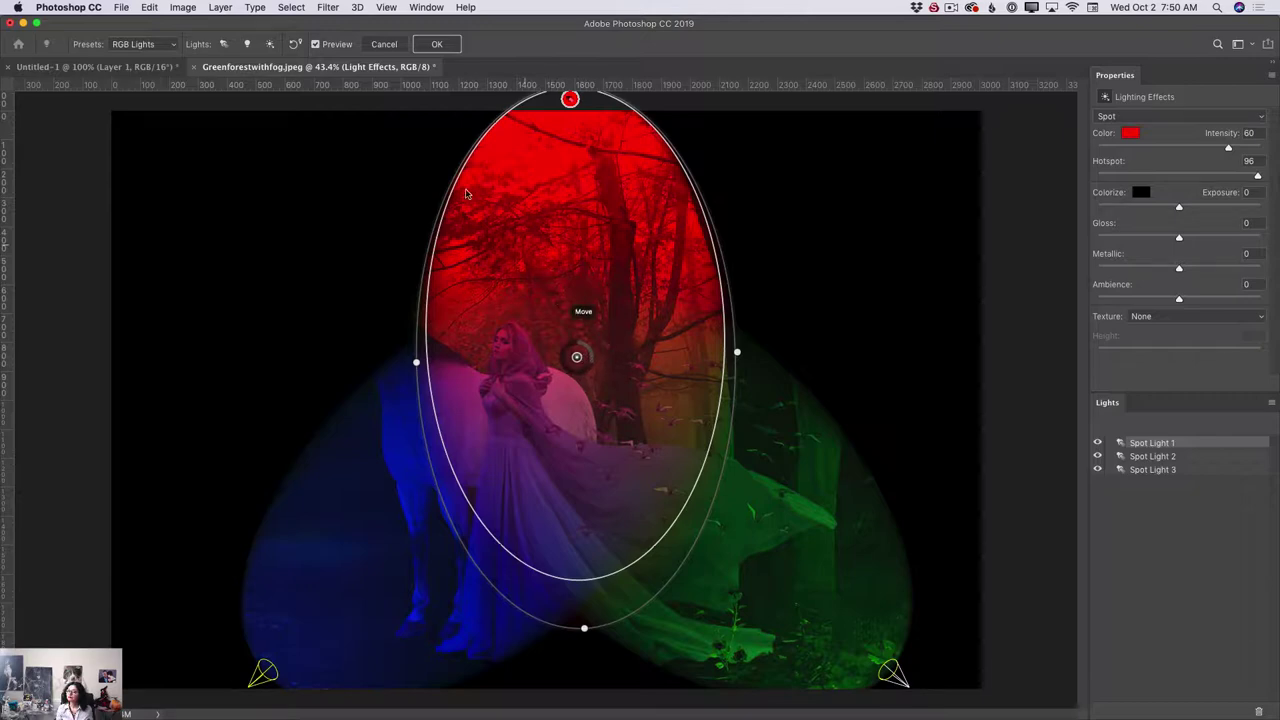
click(384, 47)
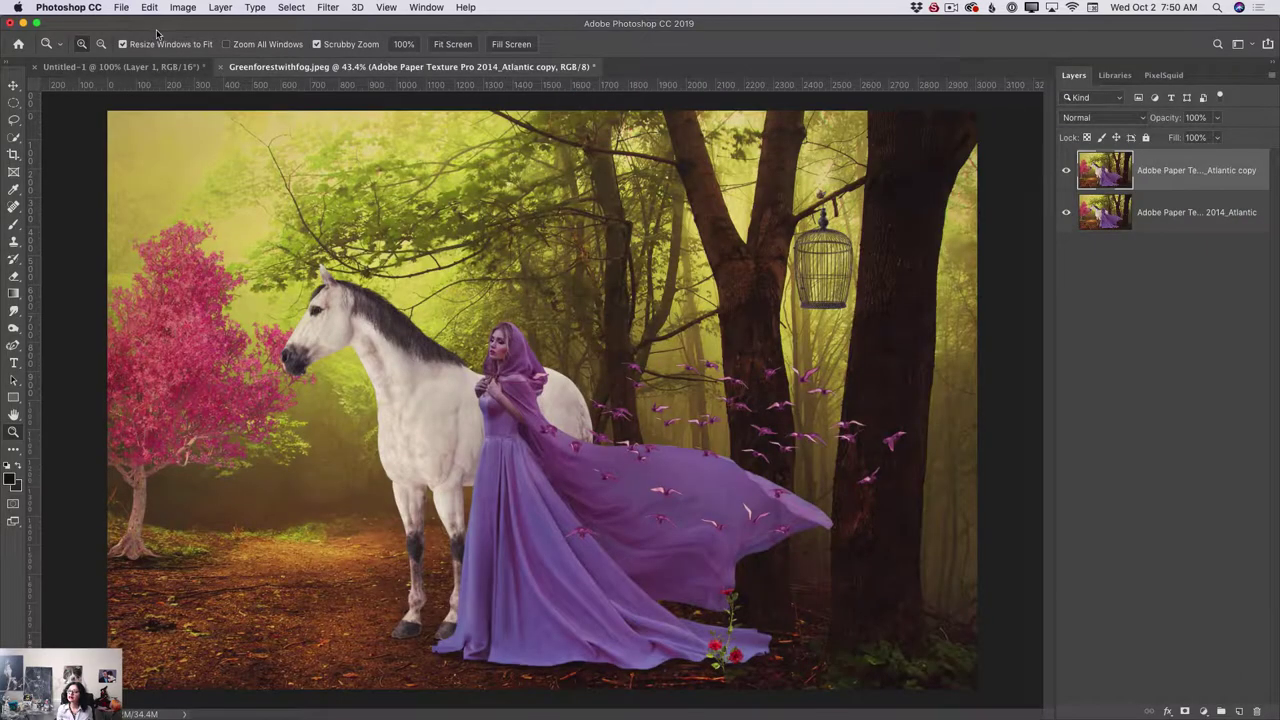
Open Render > Lighting Effects and preview the Blue Omni and Three Down presets.
click(327, 7)
mouse_move(452, 230)
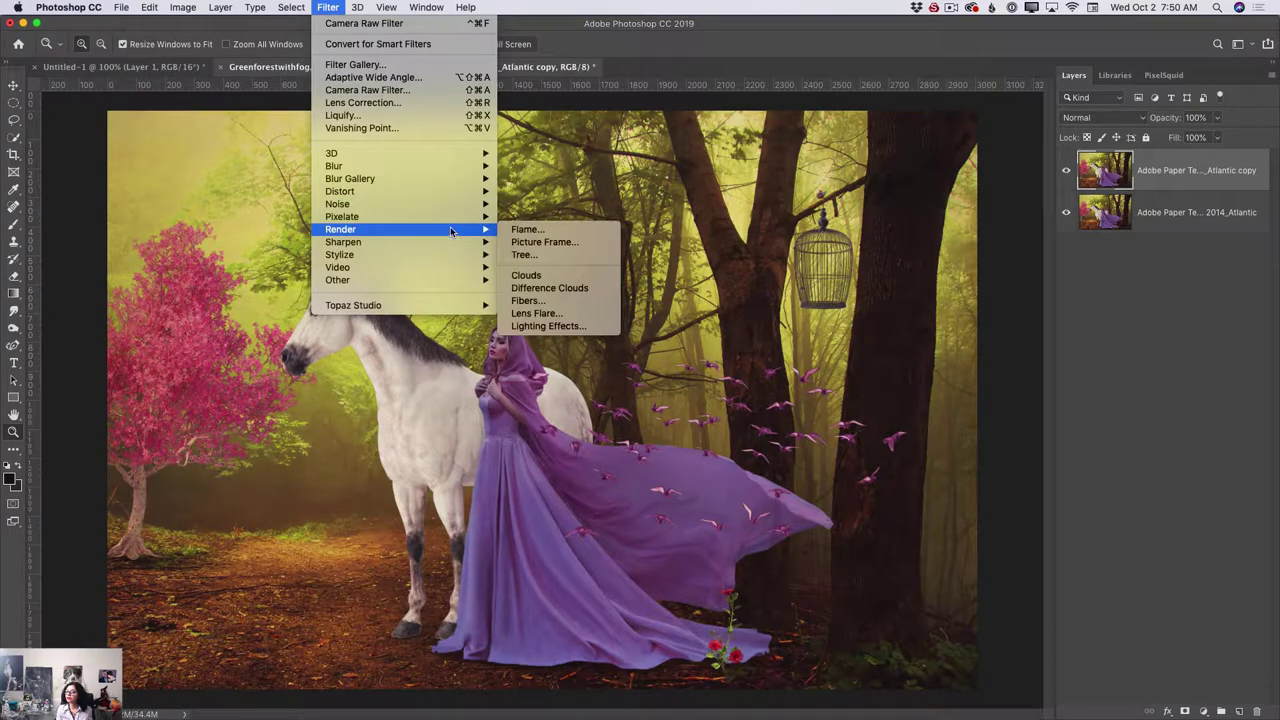
click(552, 328)
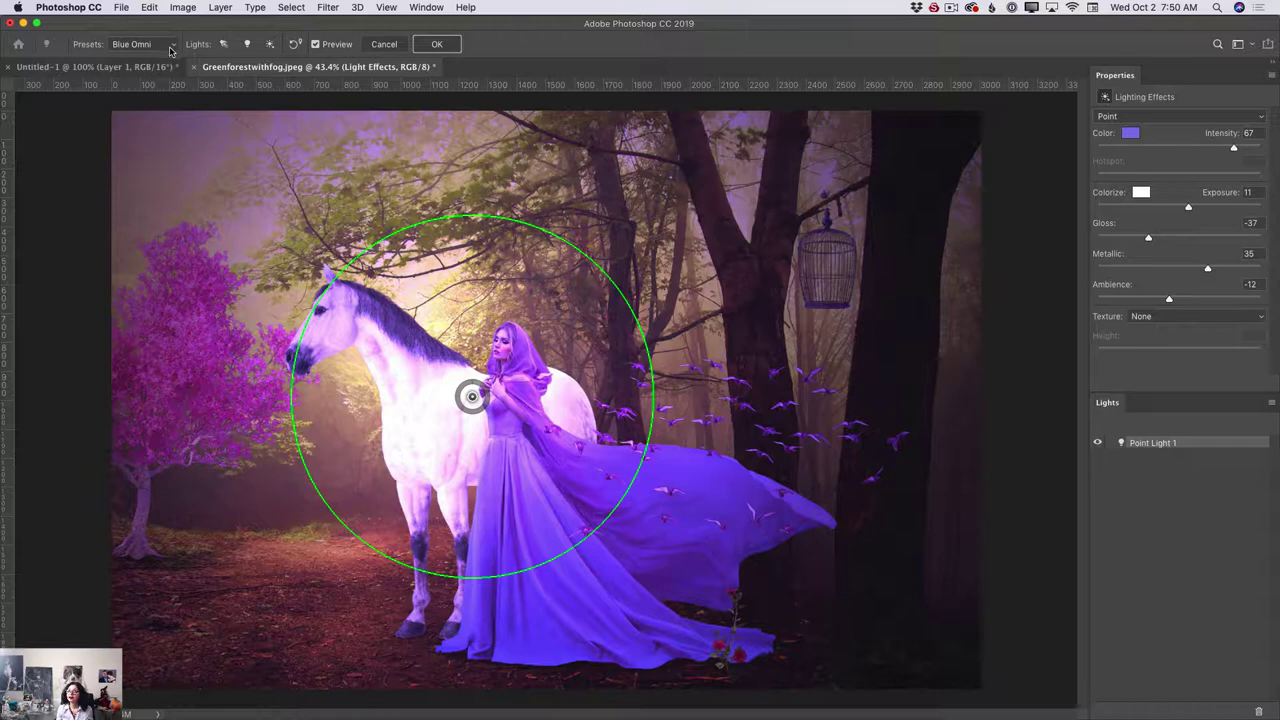
click(170, 46)
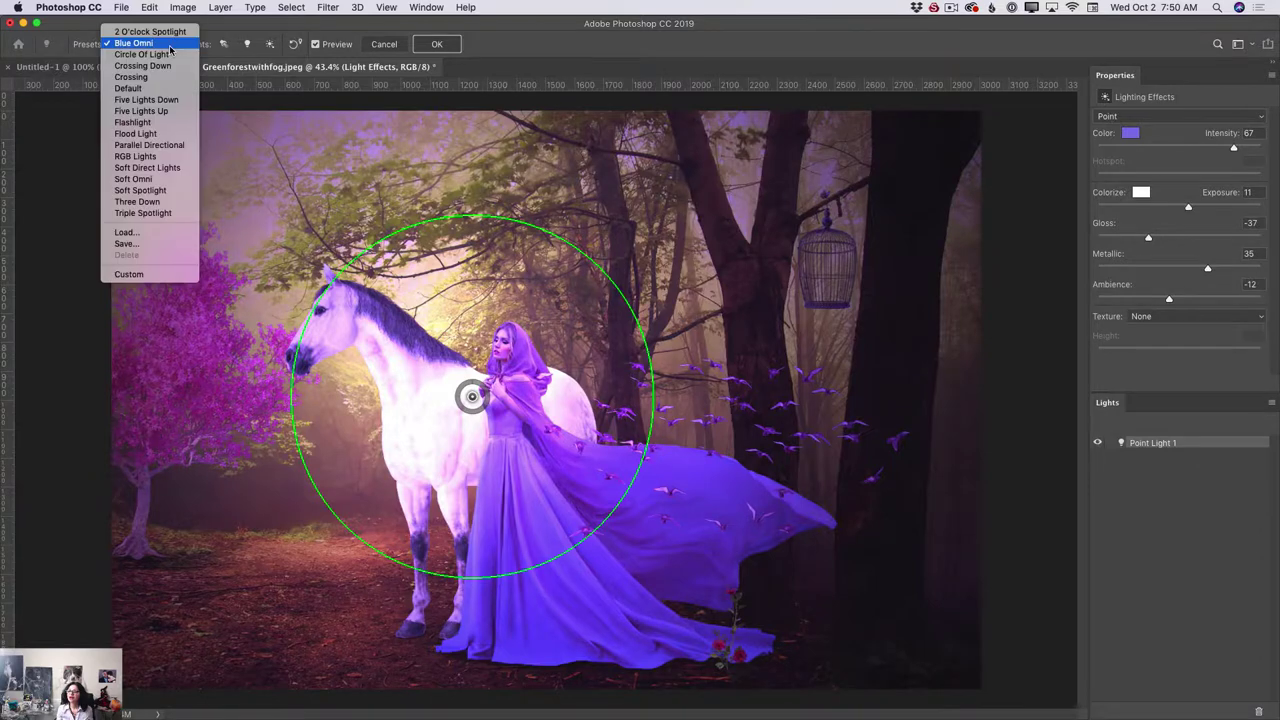
click(165, 42)
click(173, 47)
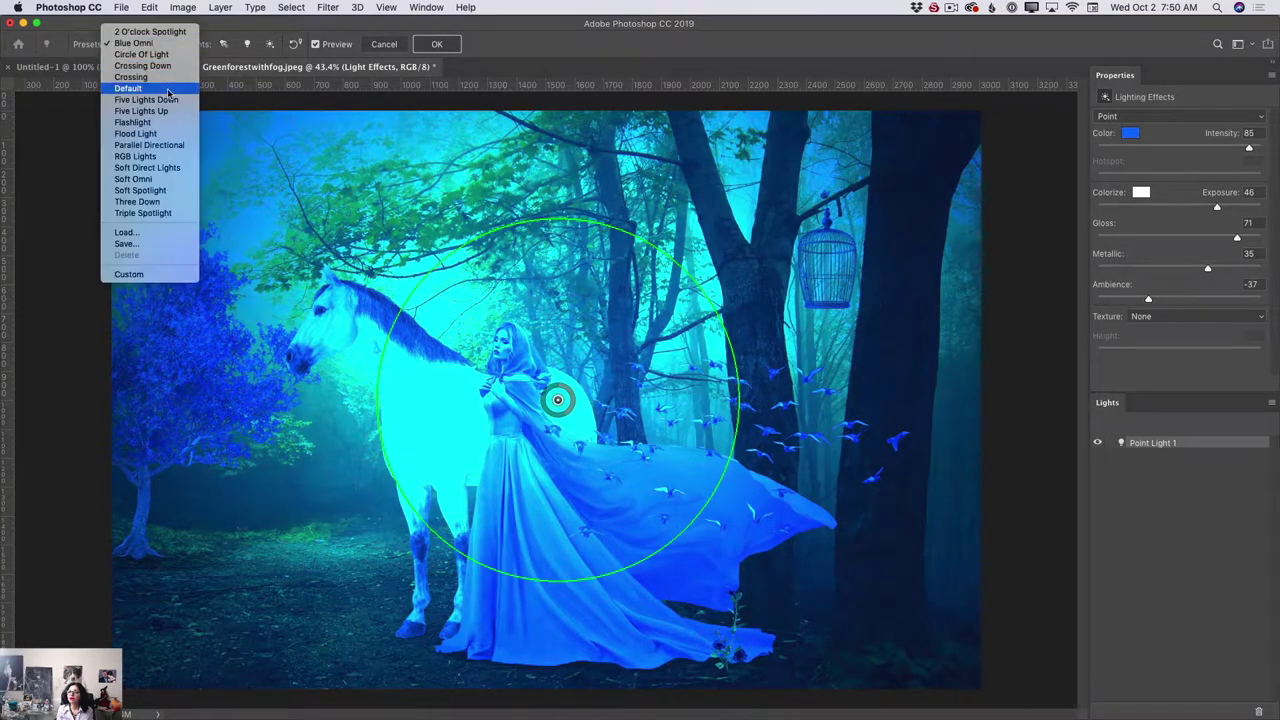
click(175, 202)
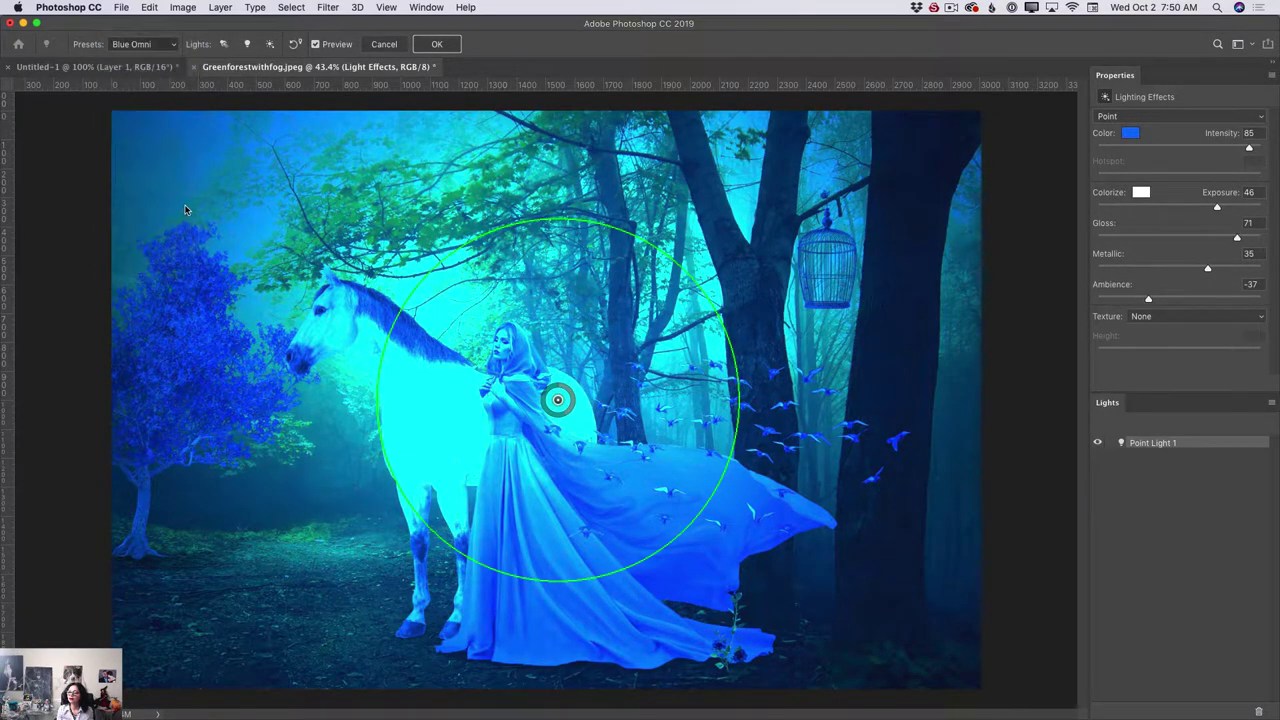
Switch the lighting to the RGB Lights preset's red, green and blue spotlights.
click(172, 44)
scroll(166, 19, up, 5)
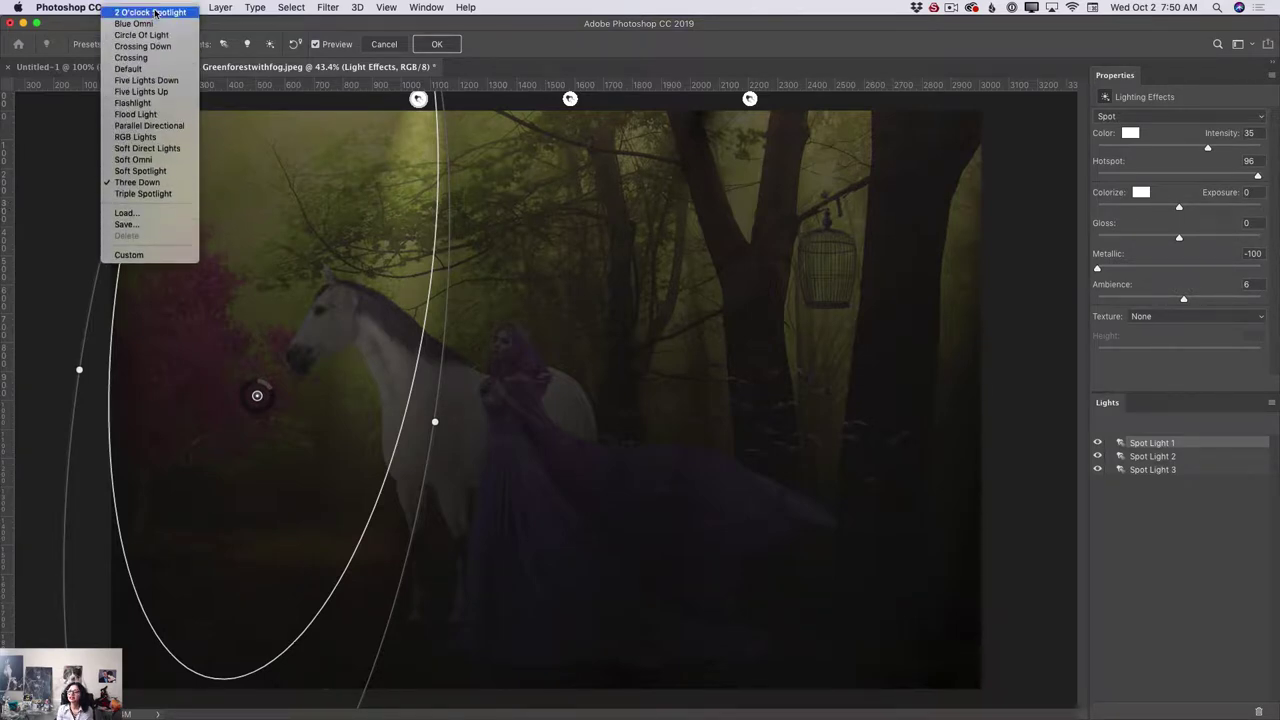
click(168, 140)
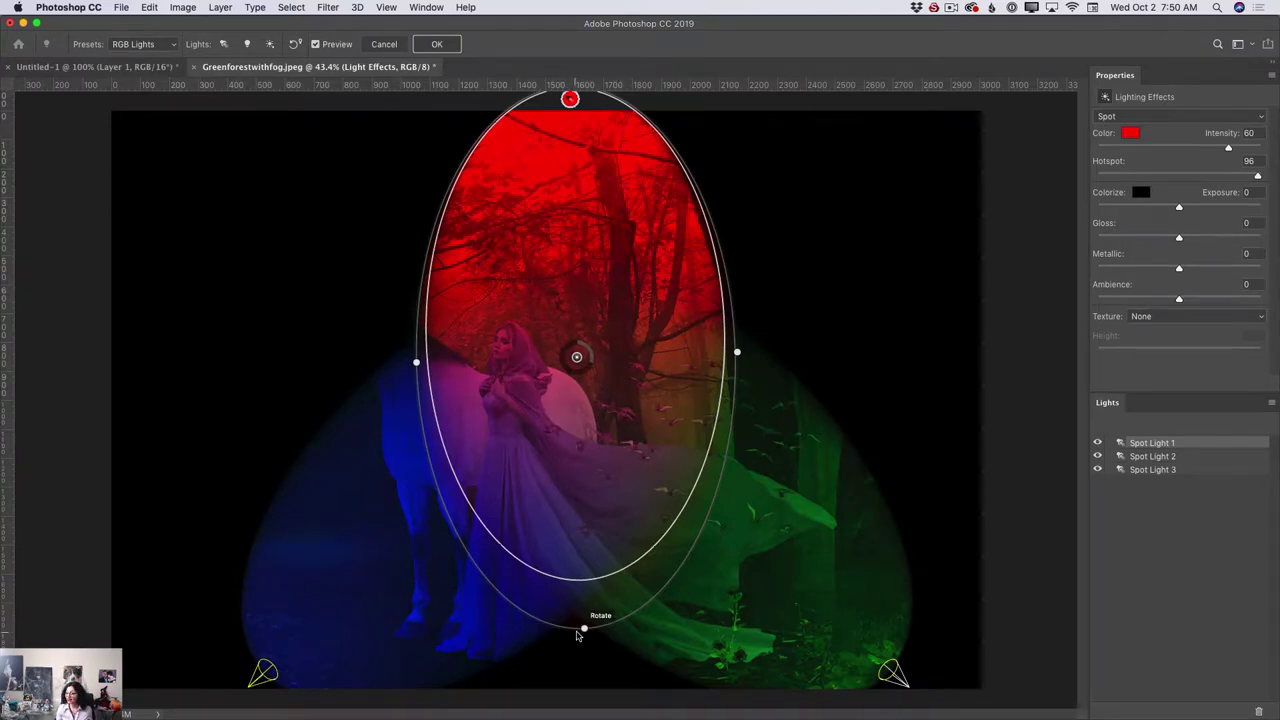
Dim, widen, rotate and reposition the red spotlight over the woman.
drag(584, 632, 582, 690)
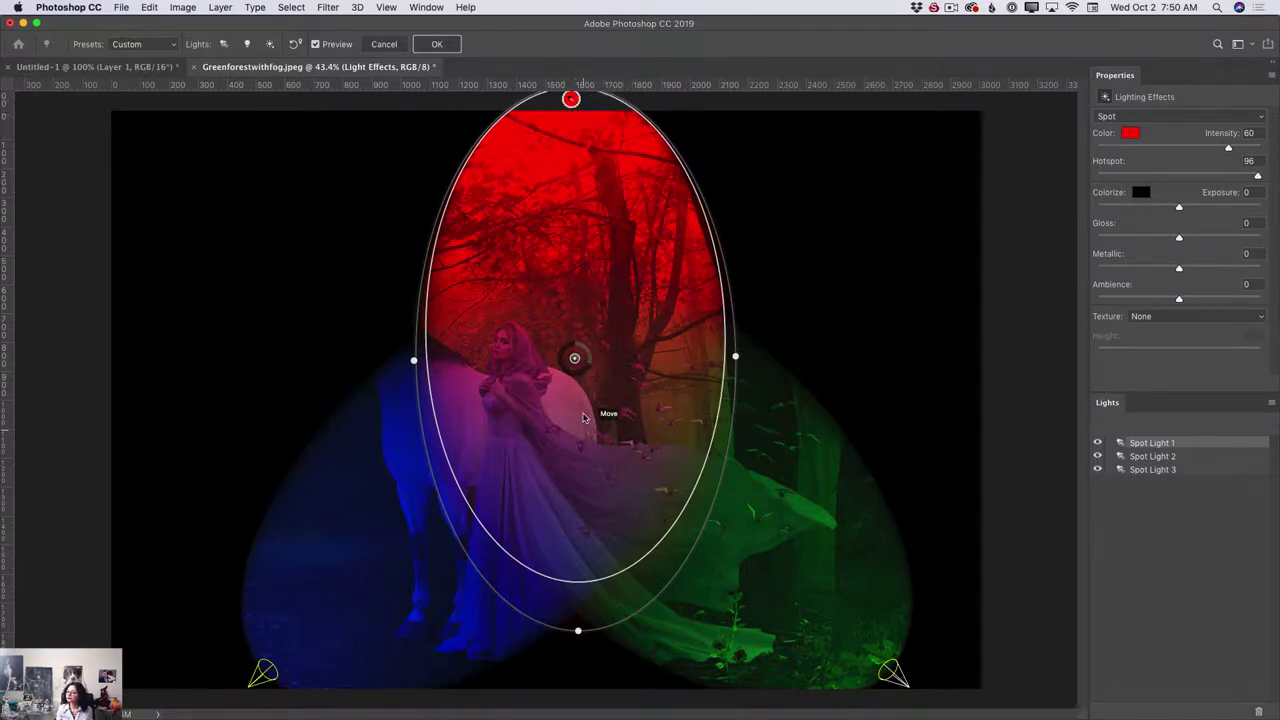
mouse_move(586, 362)
mouse_down()
mouse_move(576, 370)
mouse_move(588, 362)
mouse_up()
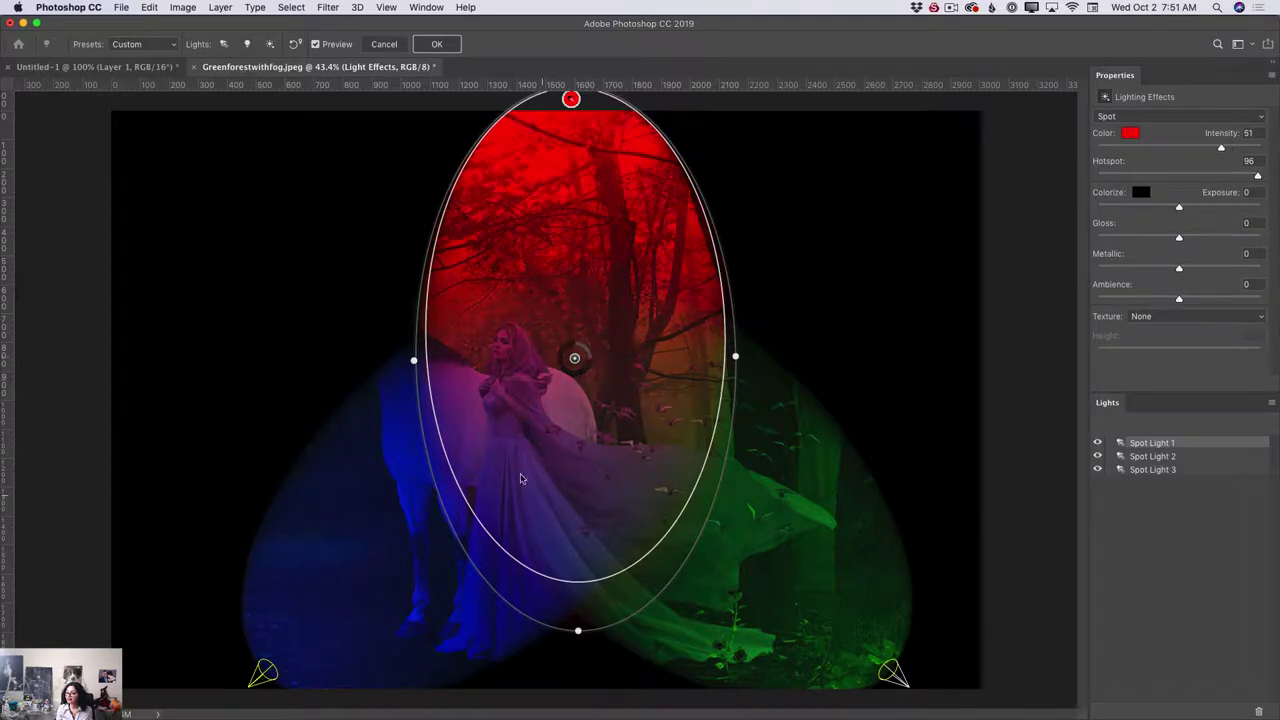
mouse_move(414, 360)
mouse_down()
mouse_move(390, 375)
mouse_move(417, 363)
mouse_move(393, 362)
mouse_up()
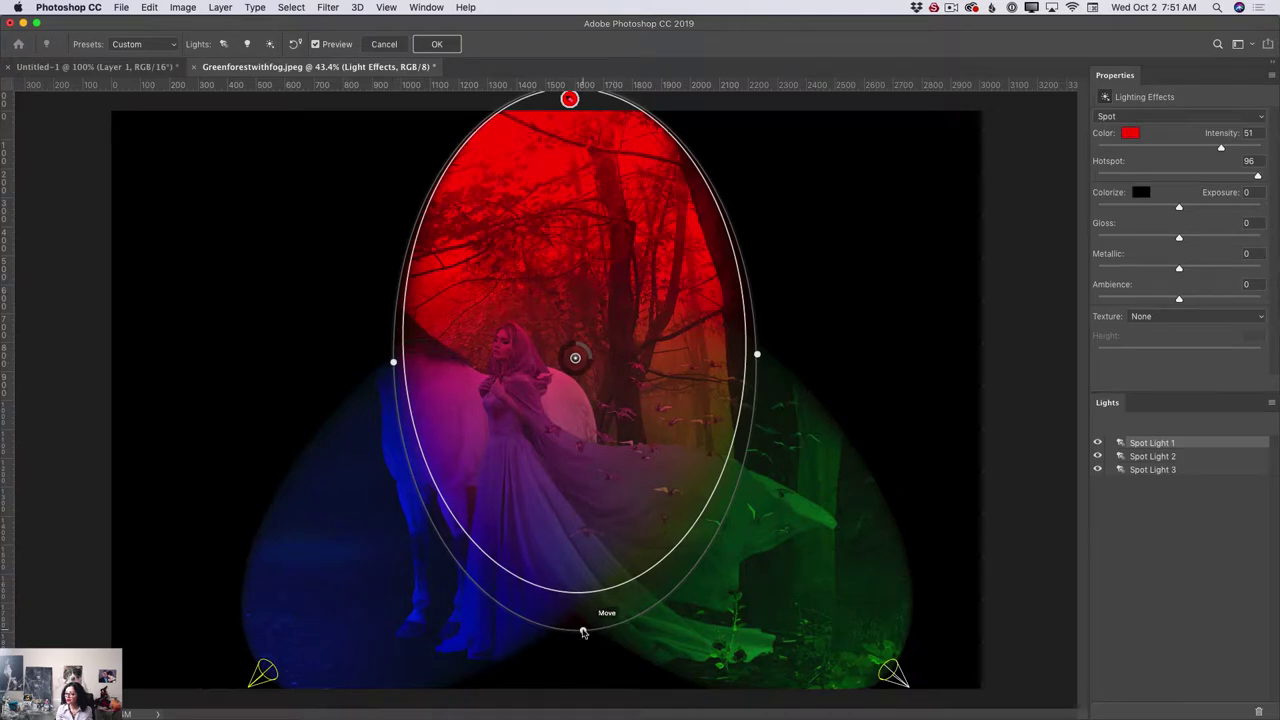
drag(583, 620, 575, 684)
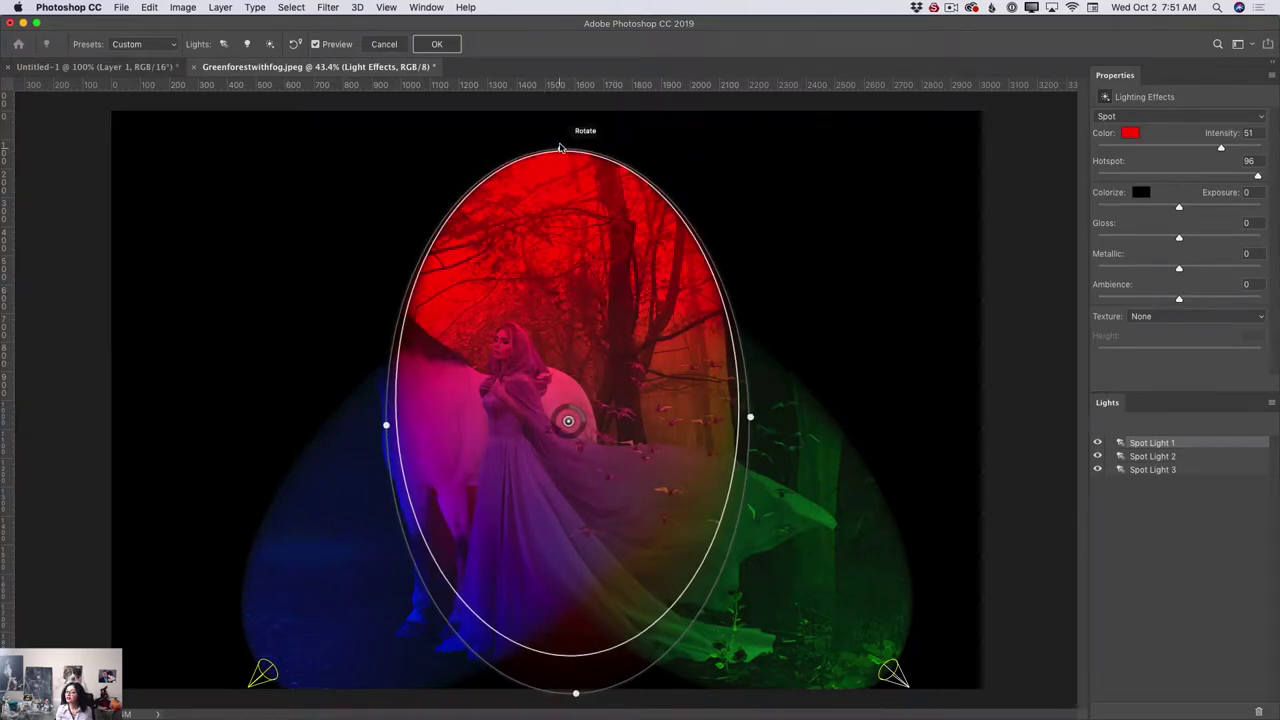
drag(560, 147, 562, 110)
drag(749, 417, 738, 381)
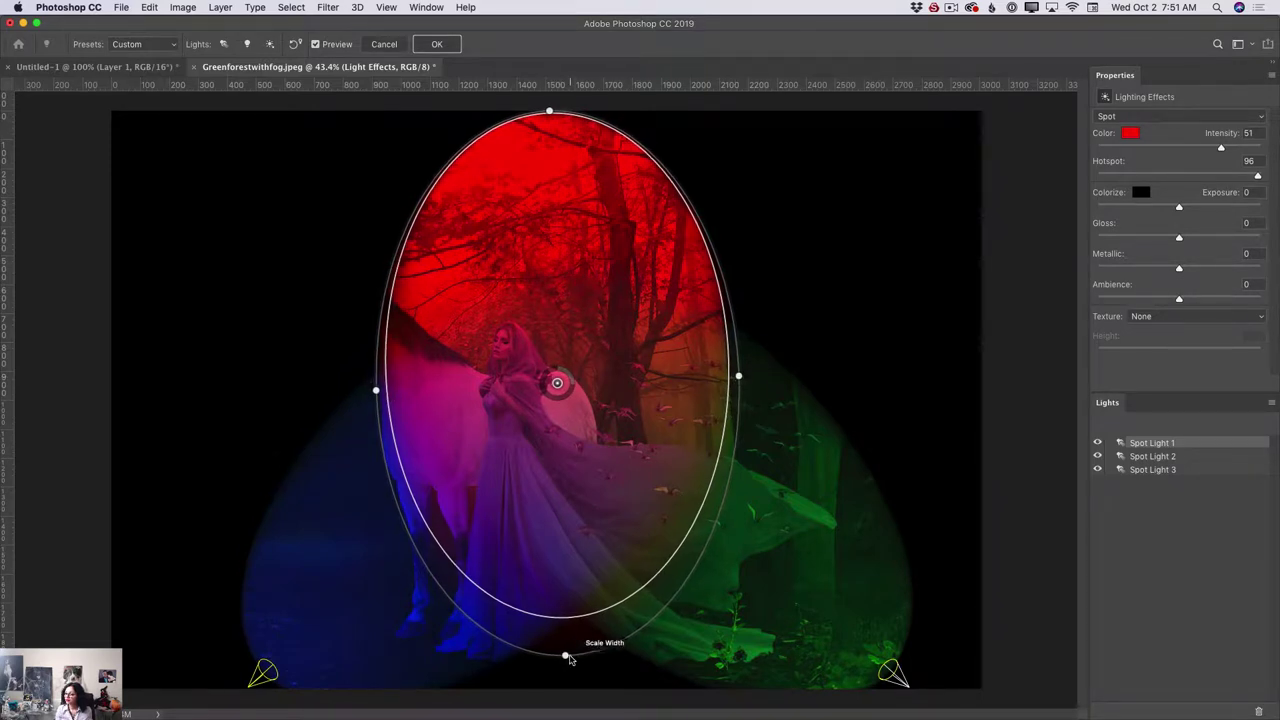
drag(568, 660, 552, 690)
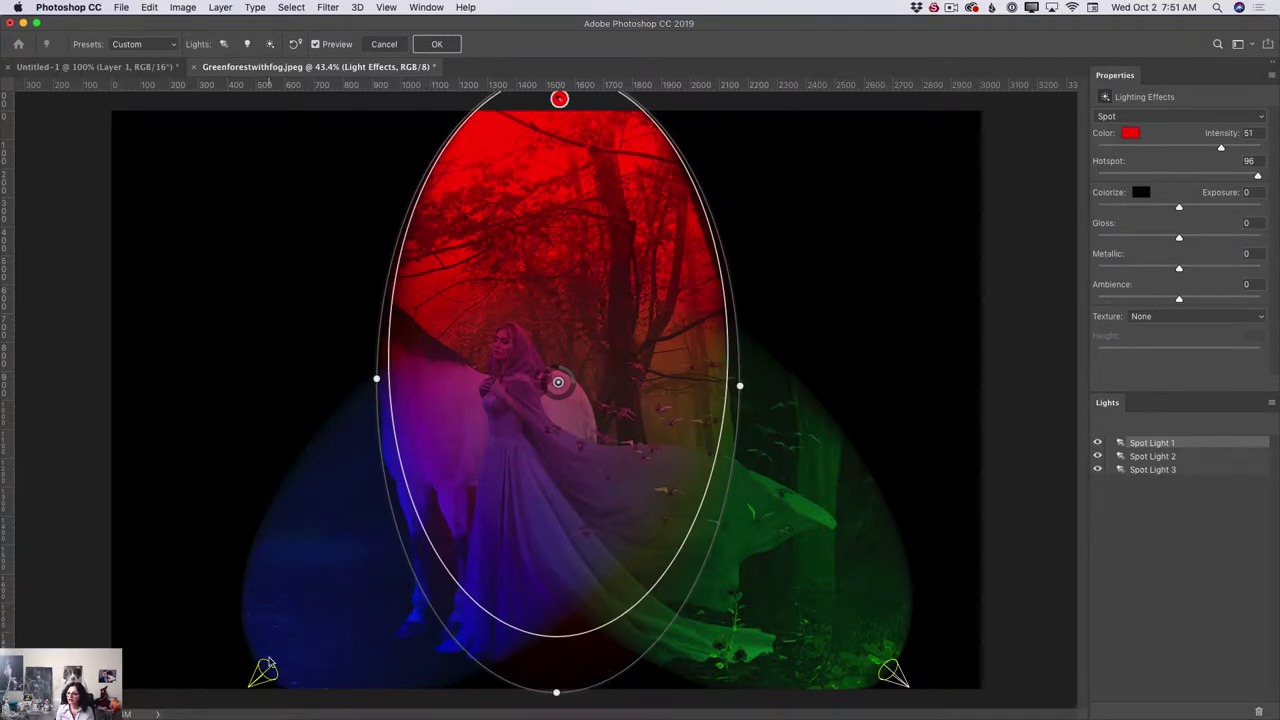
Move the blue spotlight over the horse, turn its ellipse upright, widen and dim it.
click(263, 676)
drag(266, 675, 154, 626)
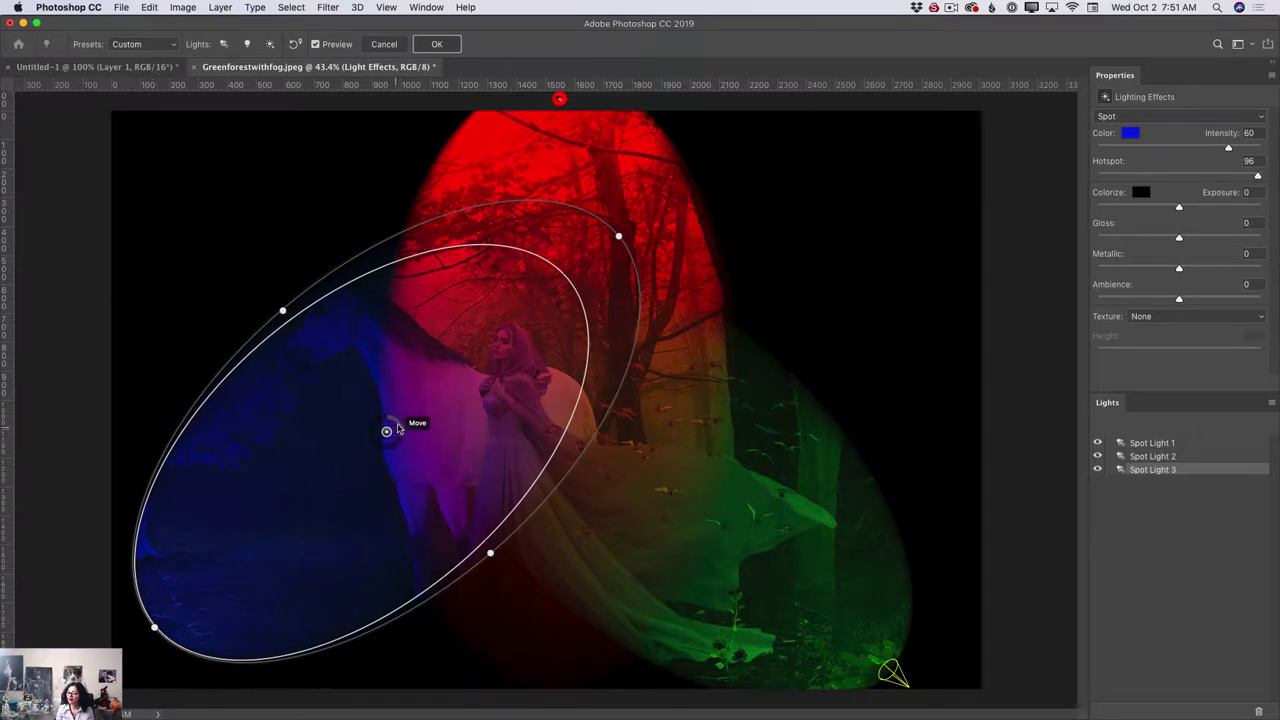
drag(400, 462, 390, 455)
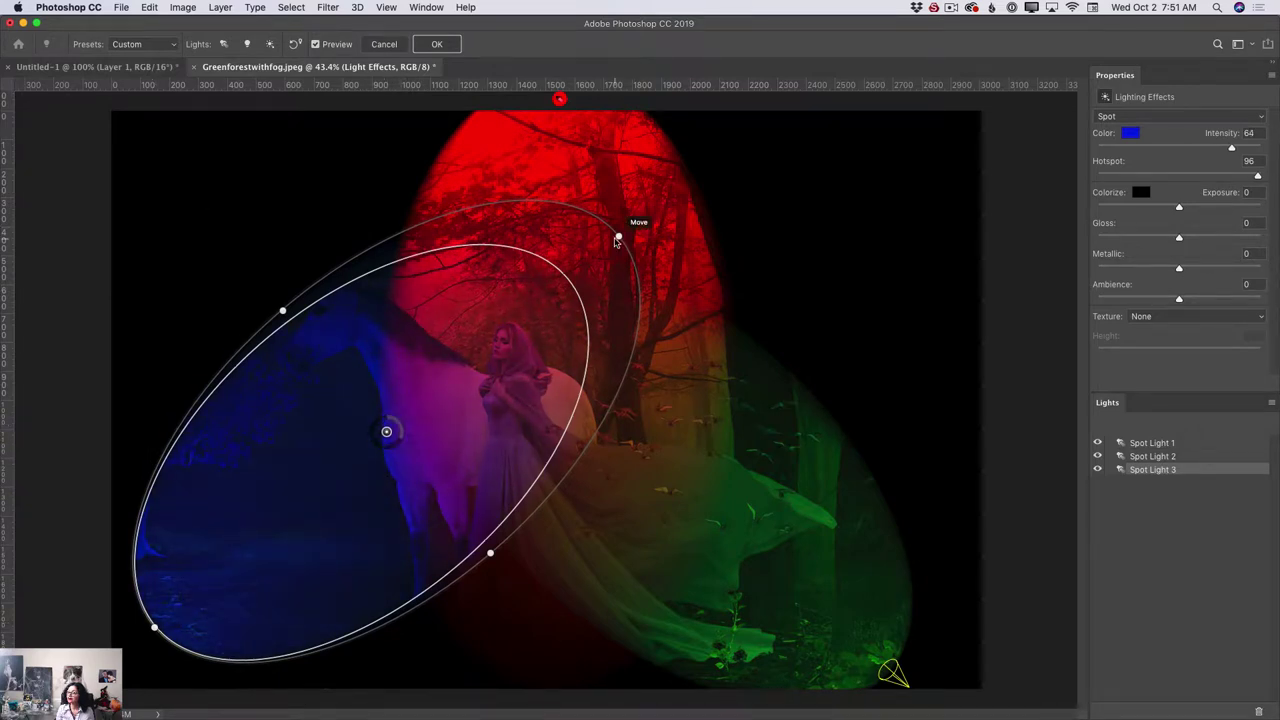
drag(621, 256, 583, 291)
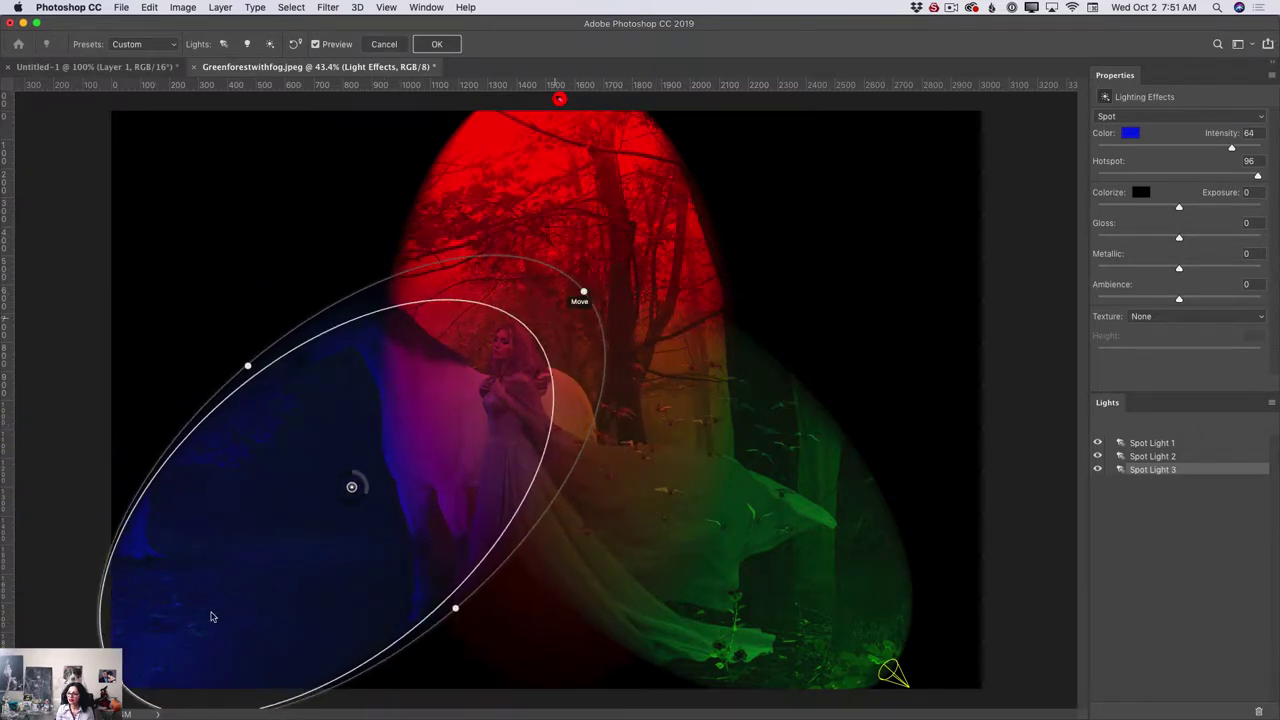
drag(124, 683, 300, 92)
drag(373, 406, 281, 393)
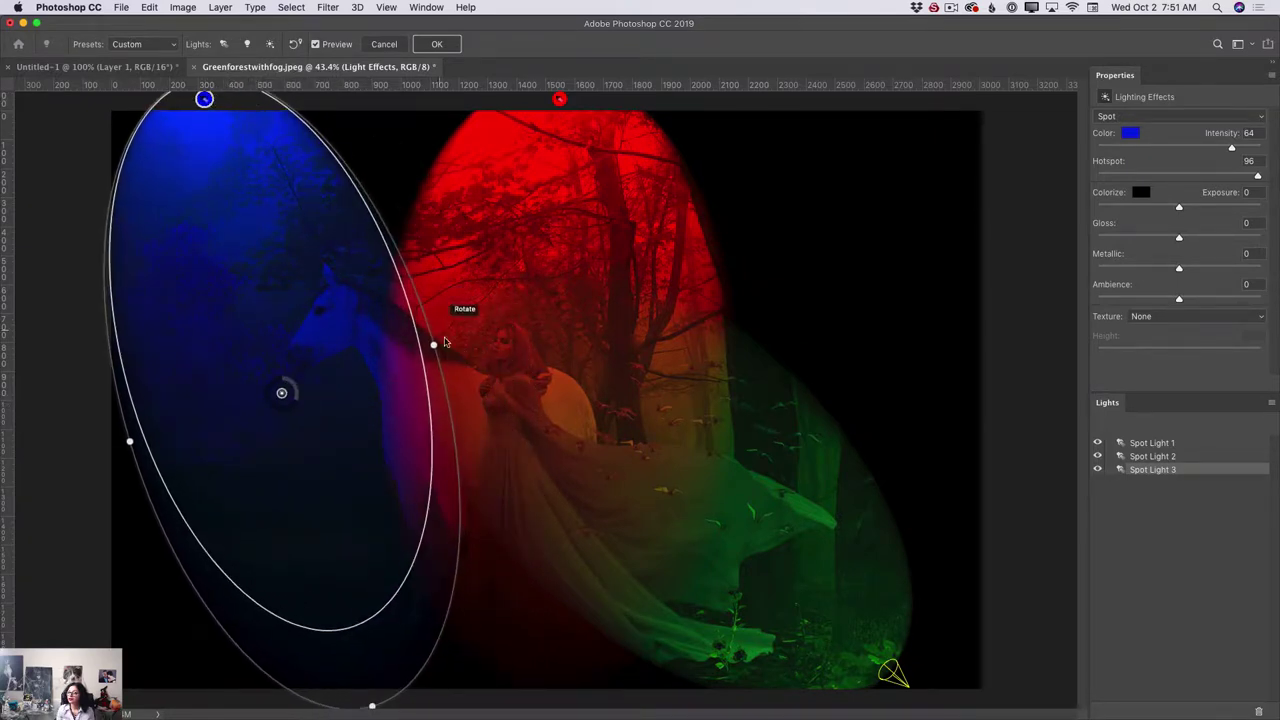
drag(433, 352, 442, 391)
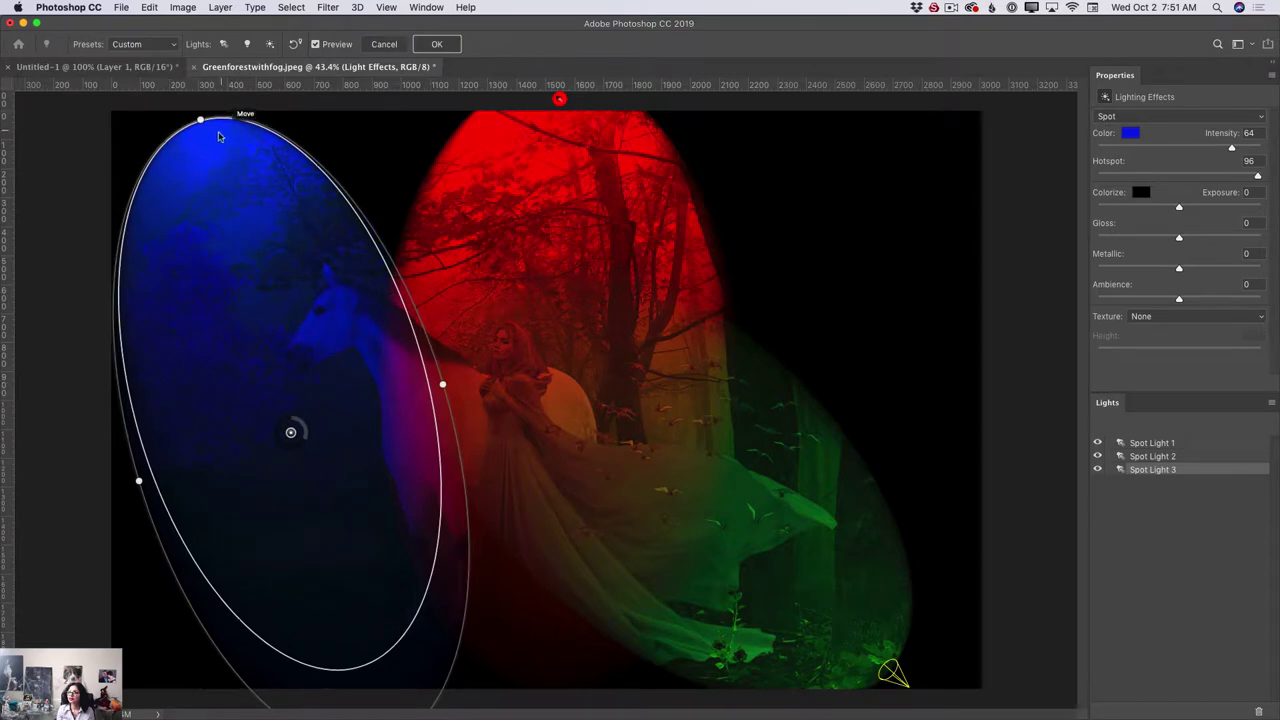
drag(199, 121, 265, 99)
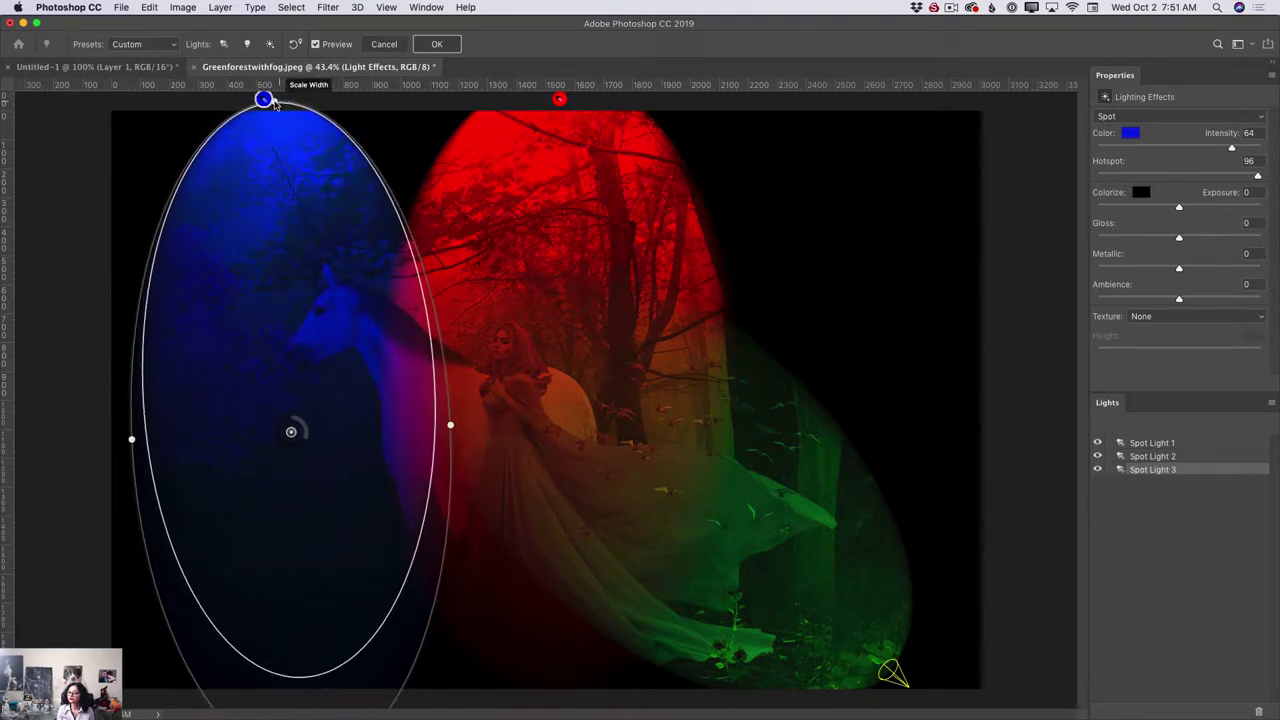
drag(152, 429, 113, 413)
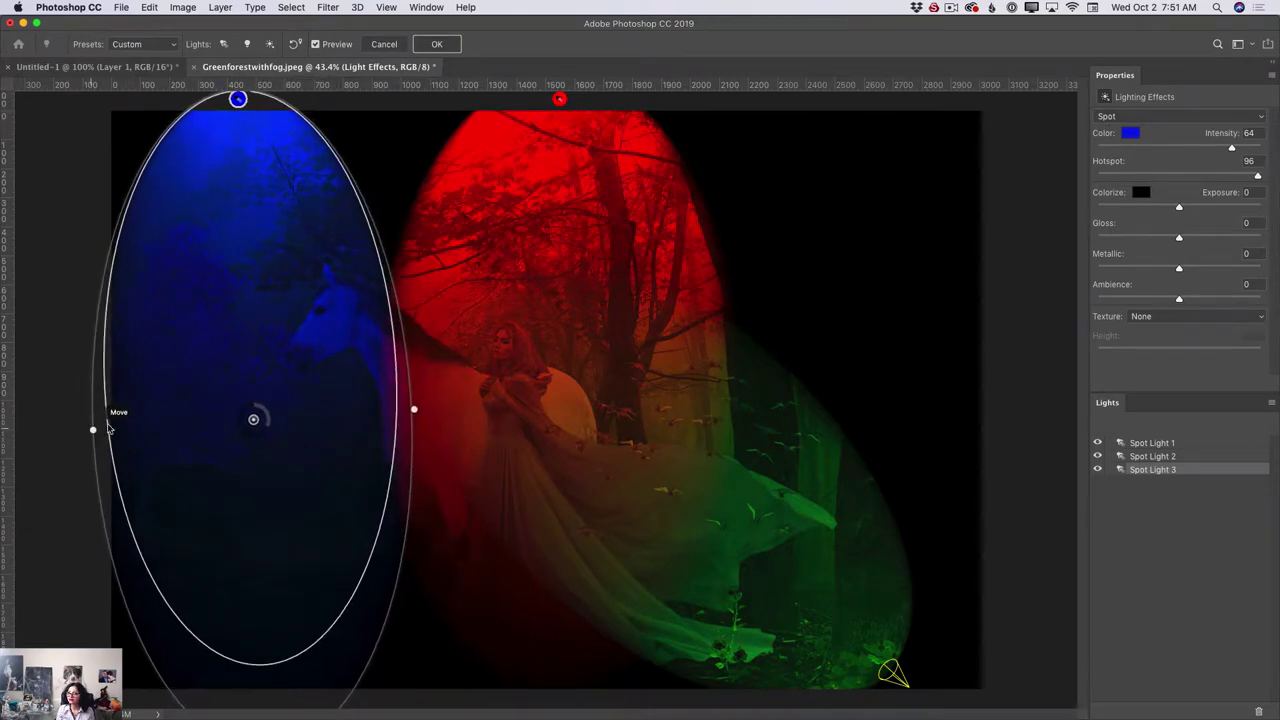
drag(422, 414, 468, 410)
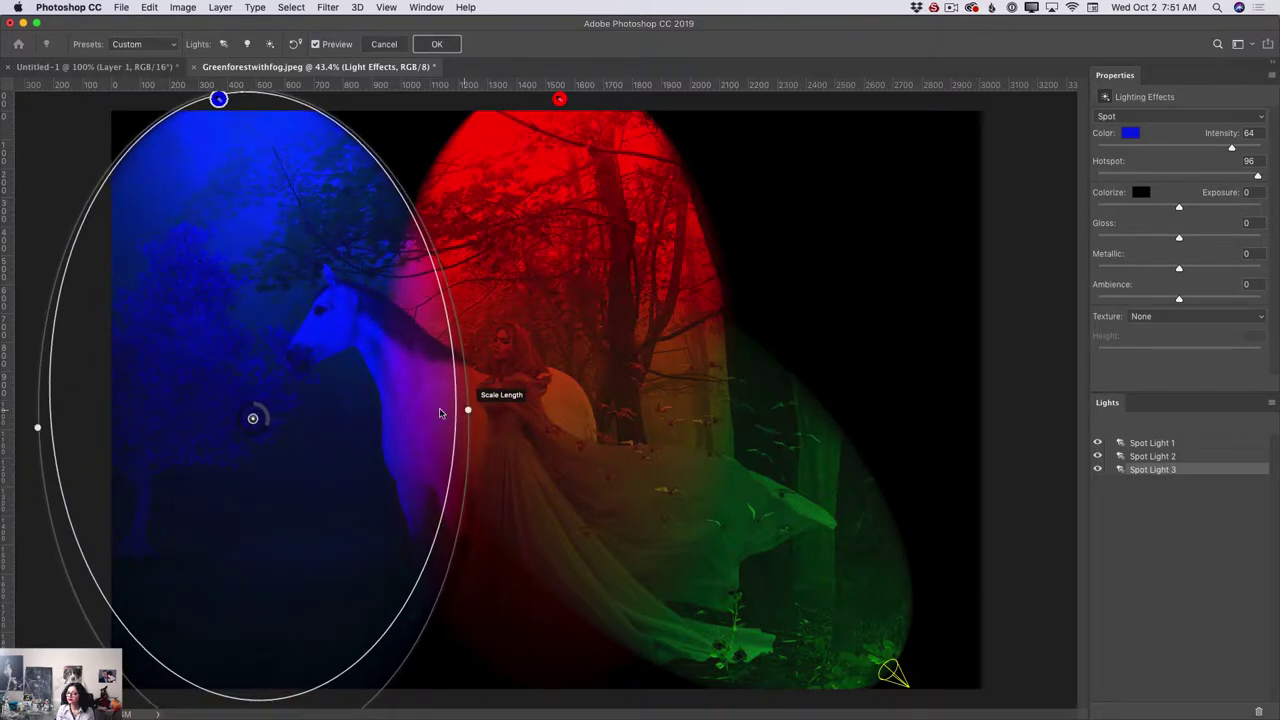
drag(263, 419, 264, 416)
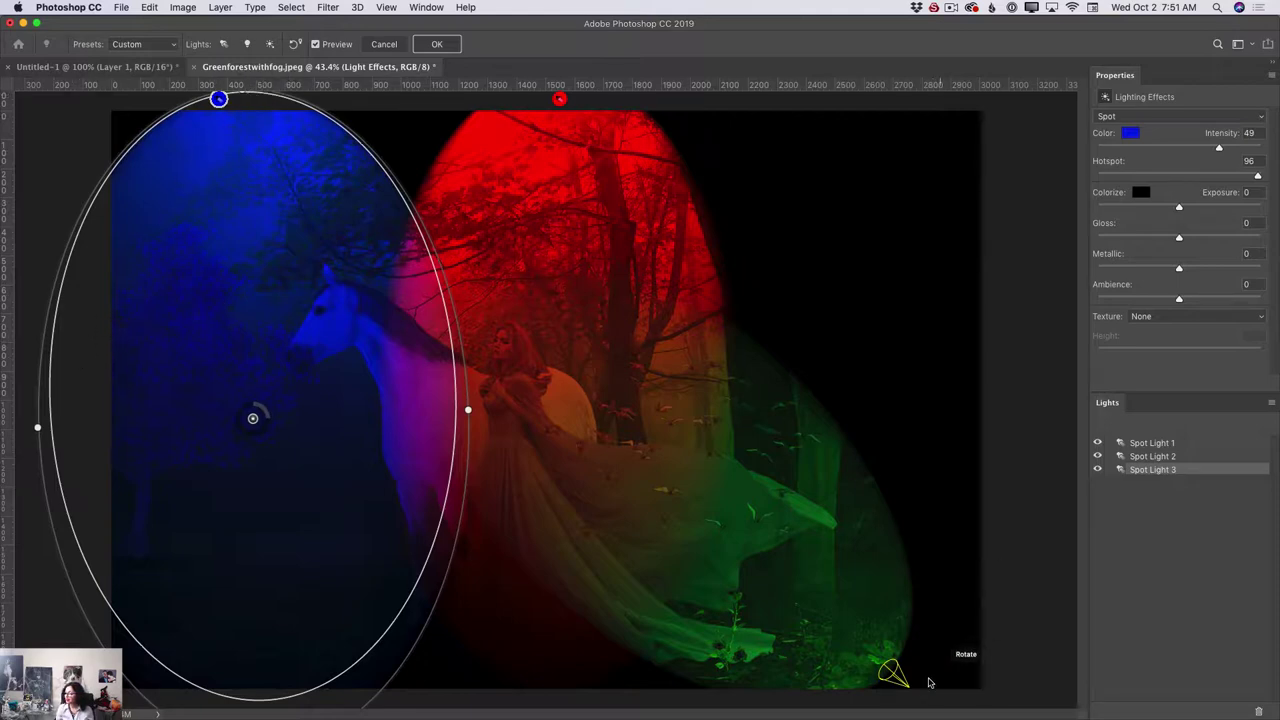
Place the green spotlight over the right-hand trees, widen it, and set intensity 53.
click(896, 674)
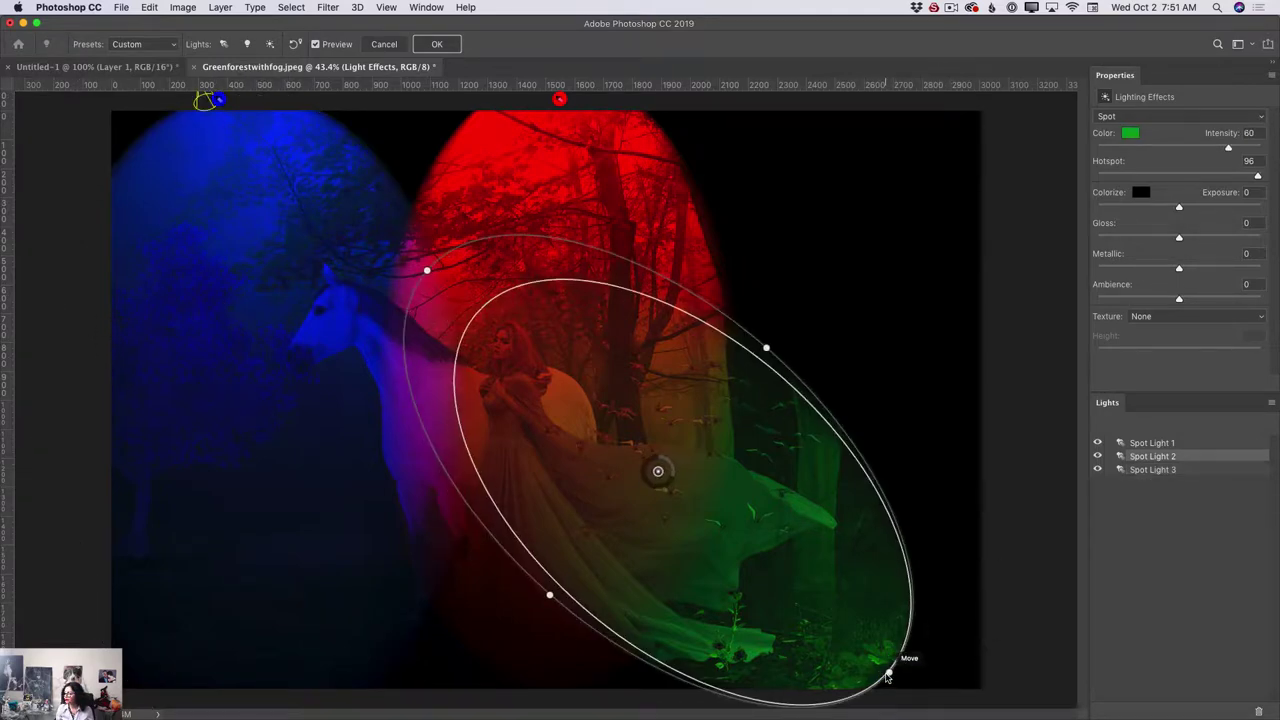
drag(886, 676, 986, 605)
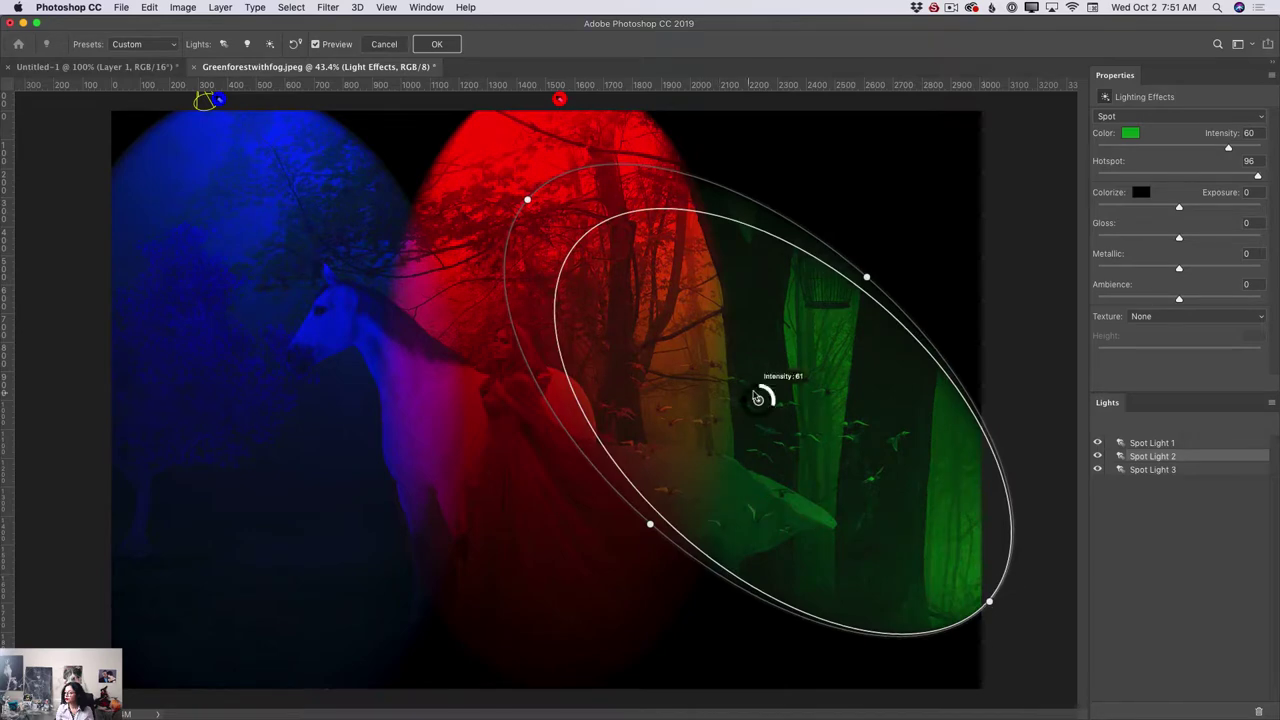
drag(757, 397, 779, 396)
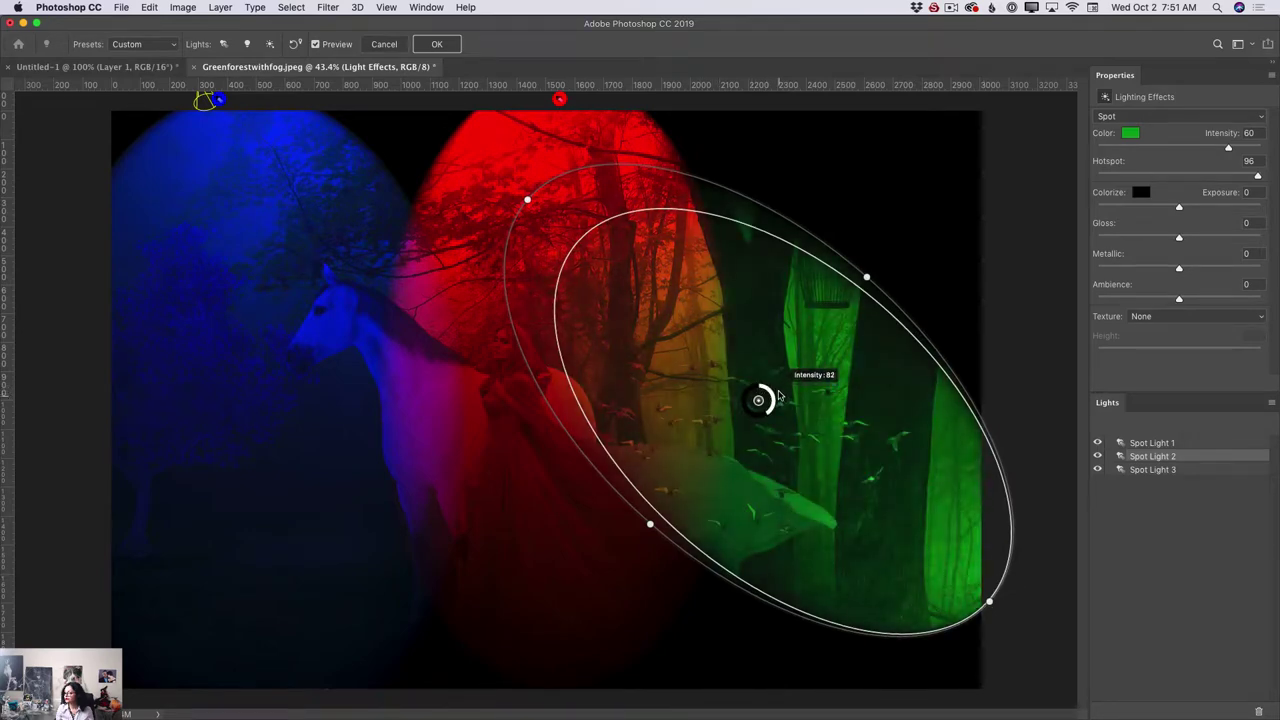
drag(989, 600, 762, 173)
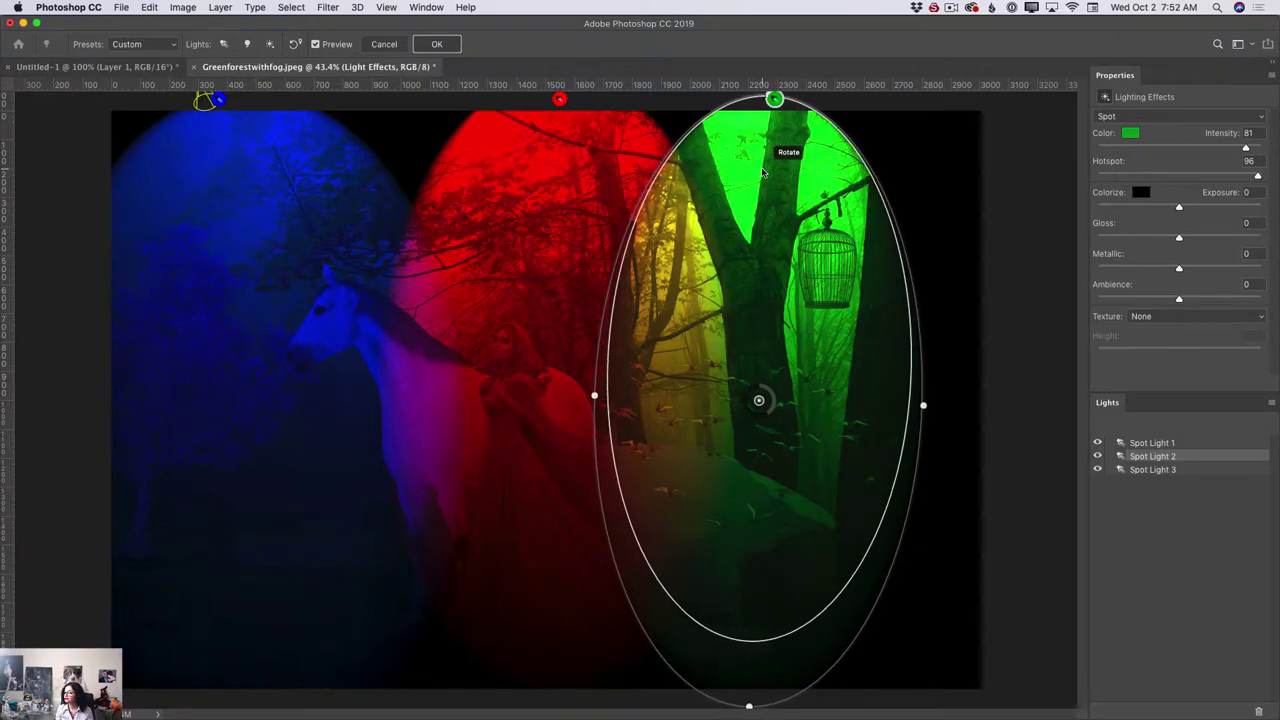
drag(764, 398, 828, 400)
drag(987, 402, 1016, 399)
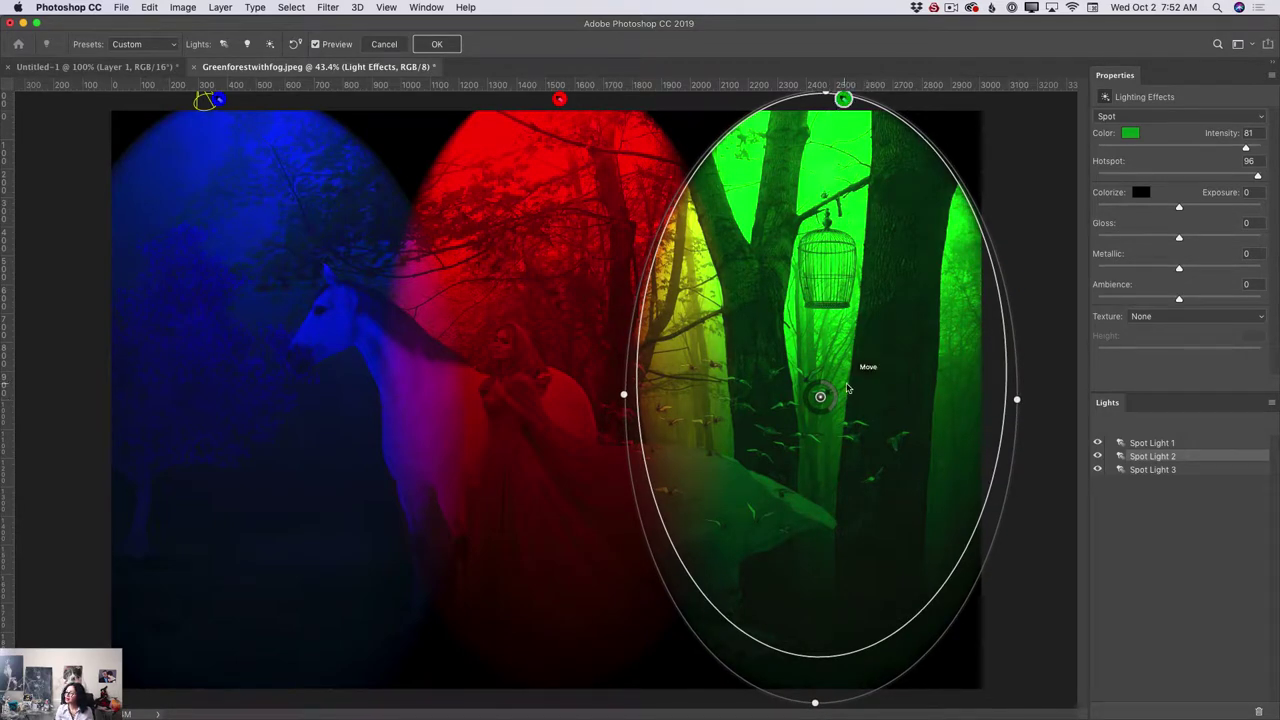
drag(832, 411, 839, 399)
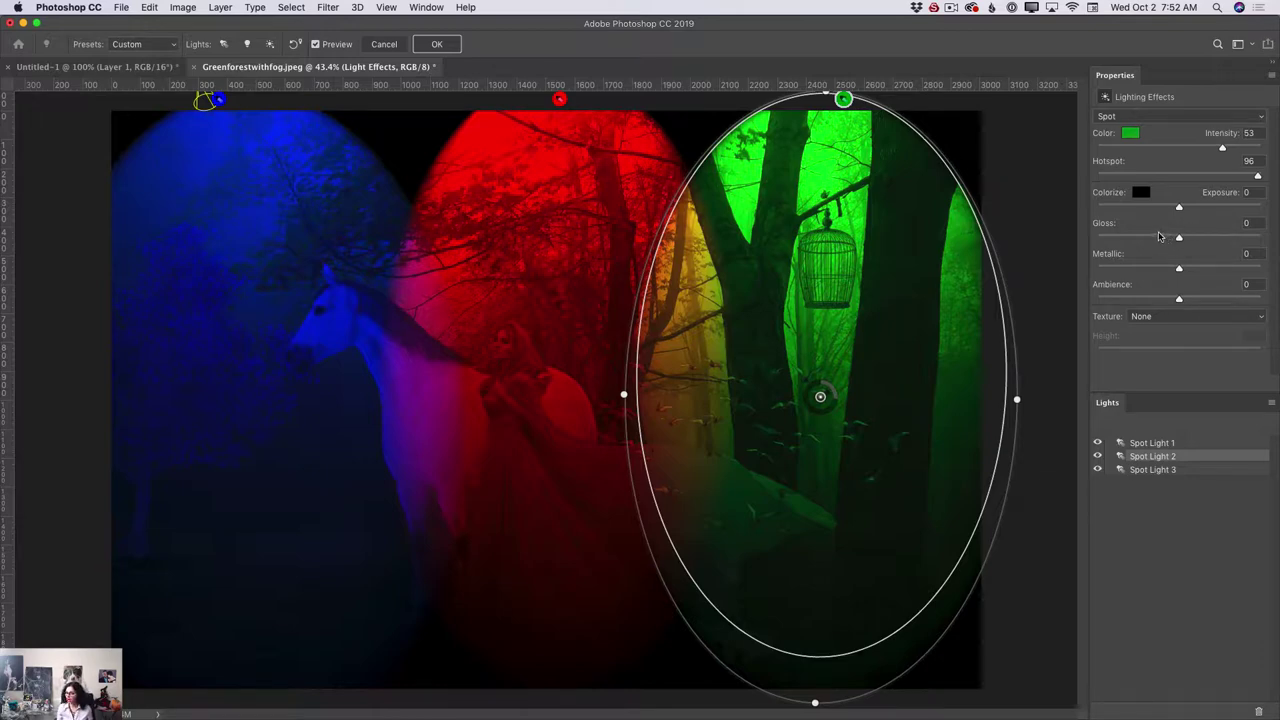
Lower the Exposure, raise Metallic slightly, and apply the lighting to the layer.
mouse_move(1180, 208)
mouse_down()
mouse_move(1245, 207)
mouse_move(1149, 210)
mouse_move(1172, 208)
mouse_move(1161, 209)
mouse_up()
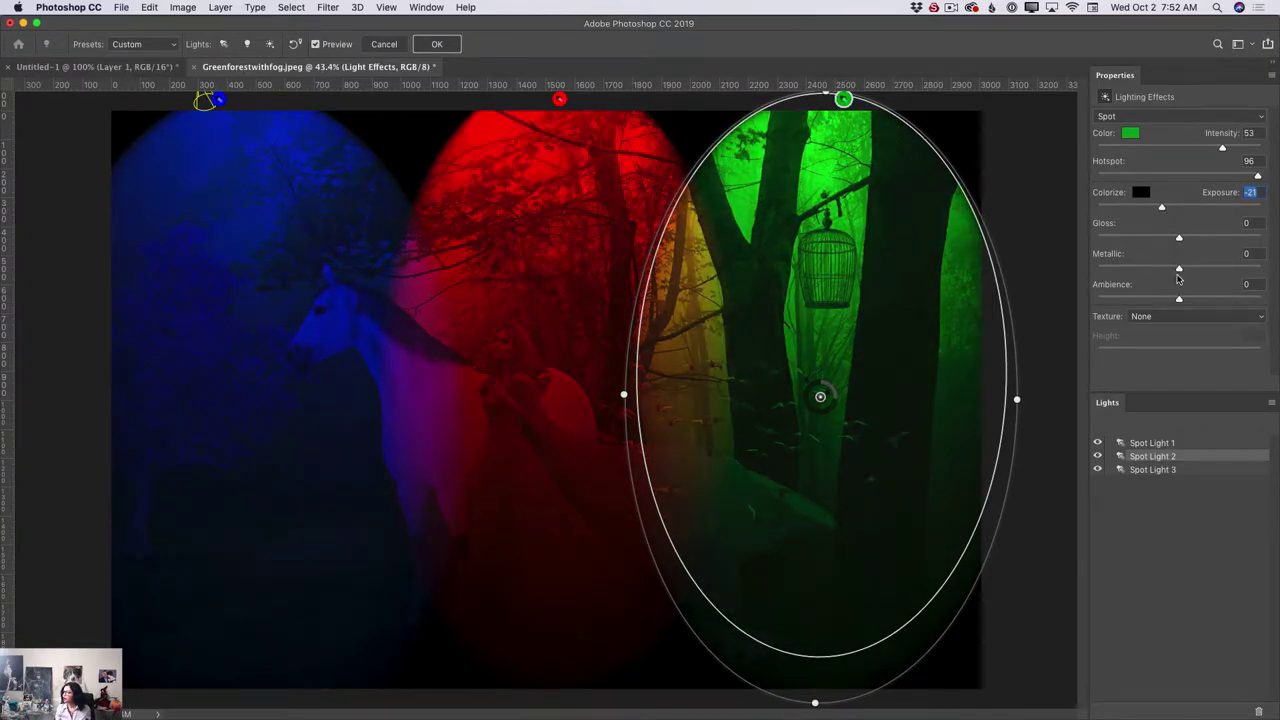
drag(1182, 270, 1197, 267)
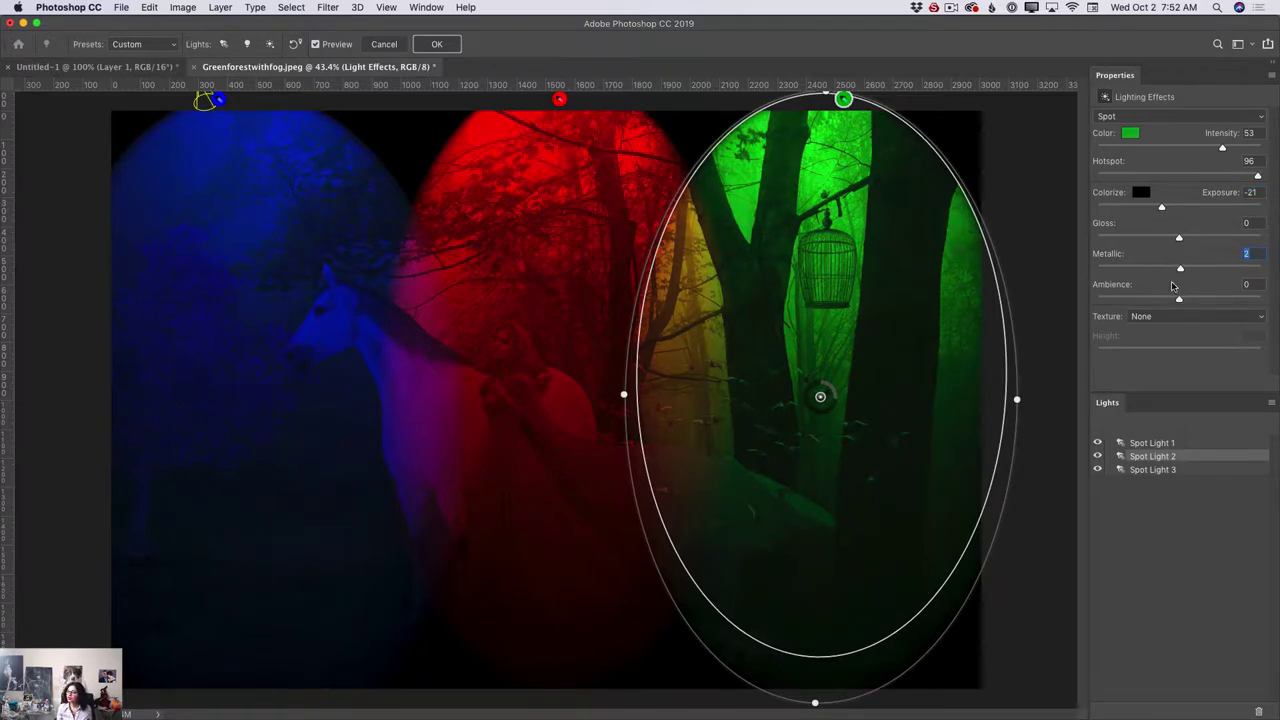
click(437, 44)
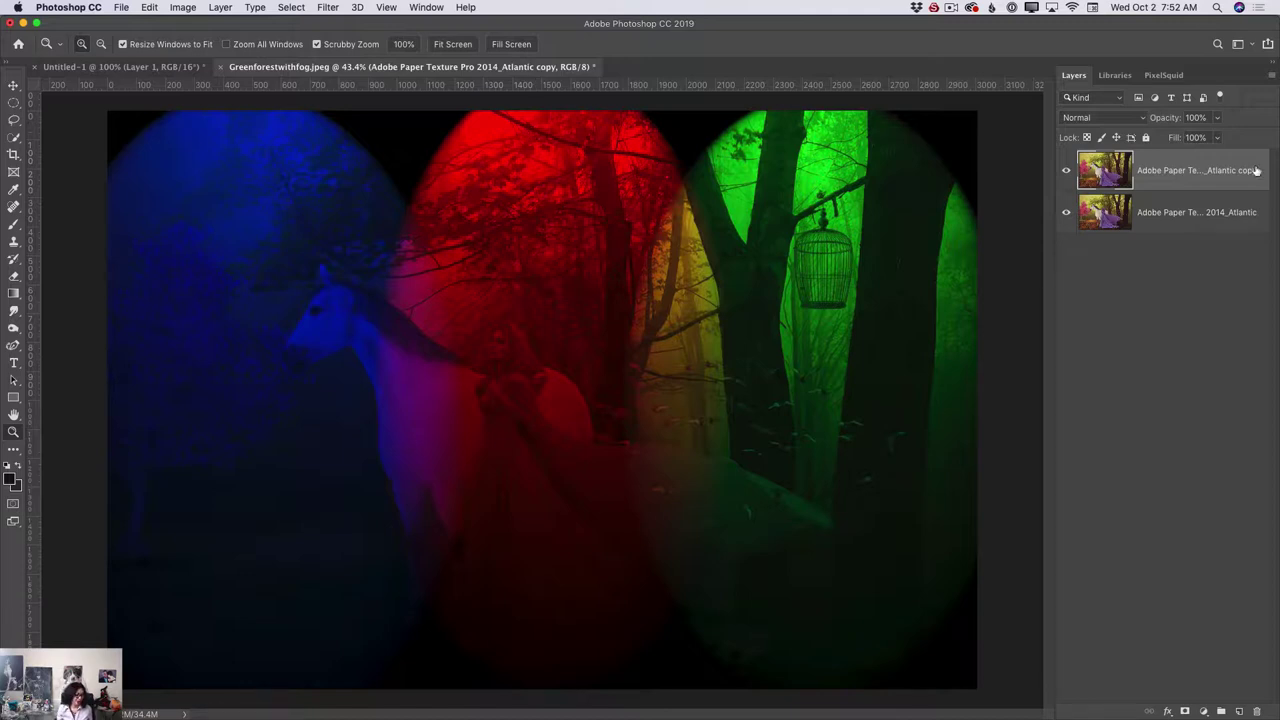
click(1090, 118)
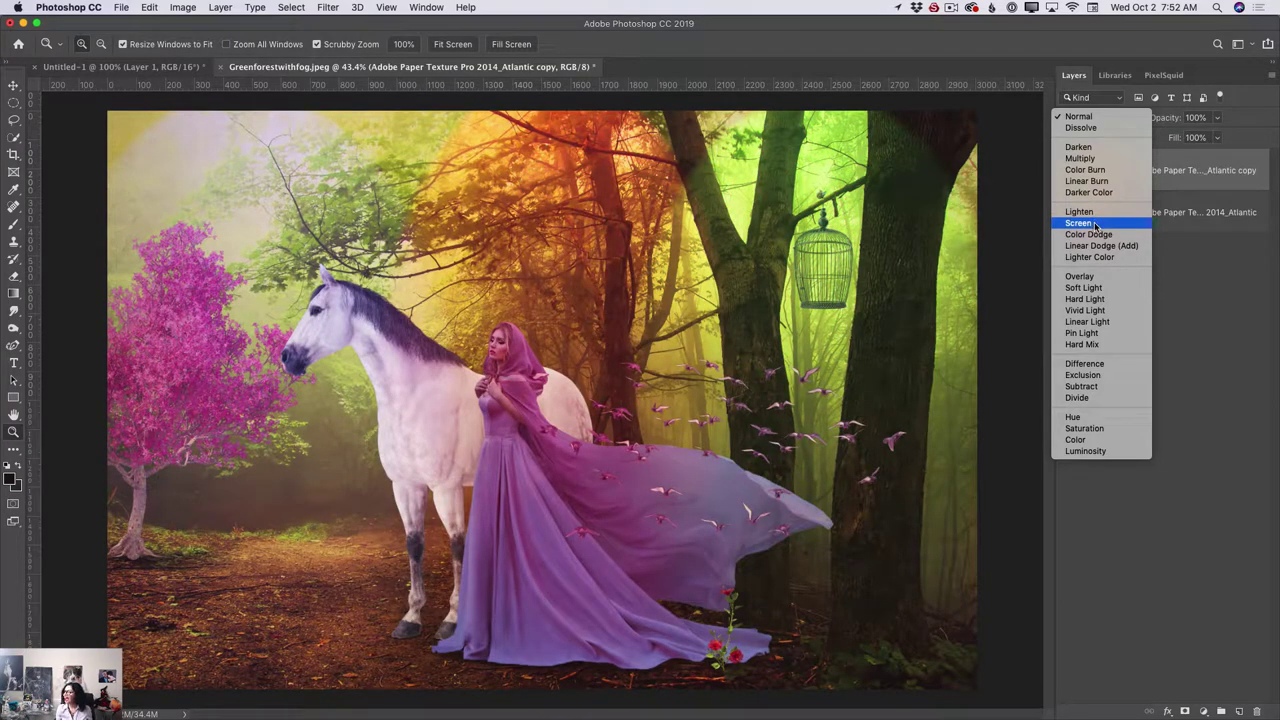
click(1092, 225)
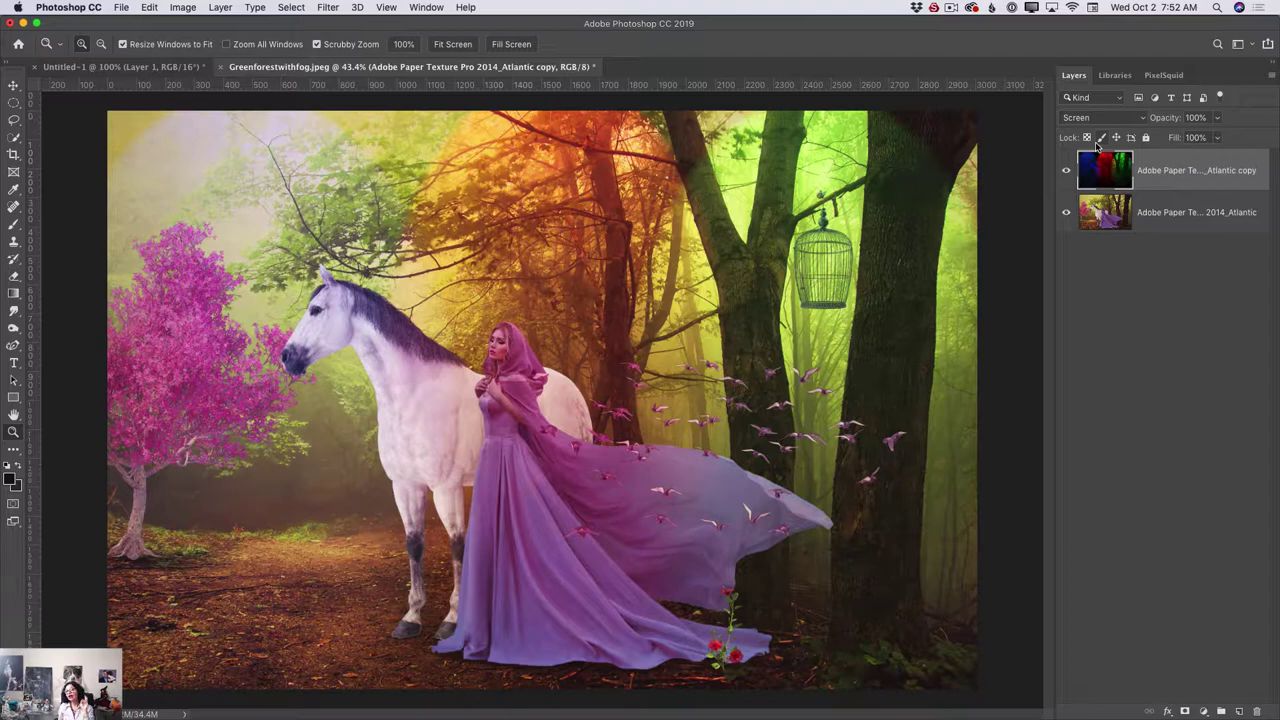
click(1066, 171)
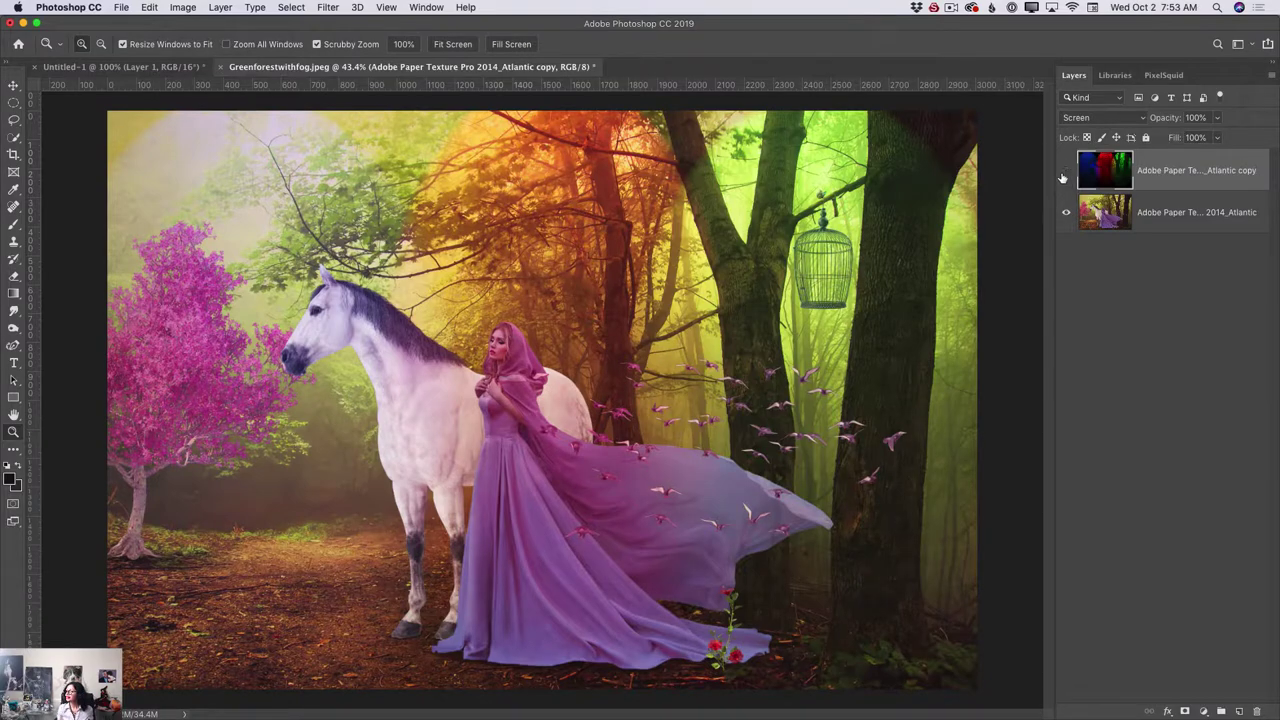
click(1066, 216)
click(1066, 216)
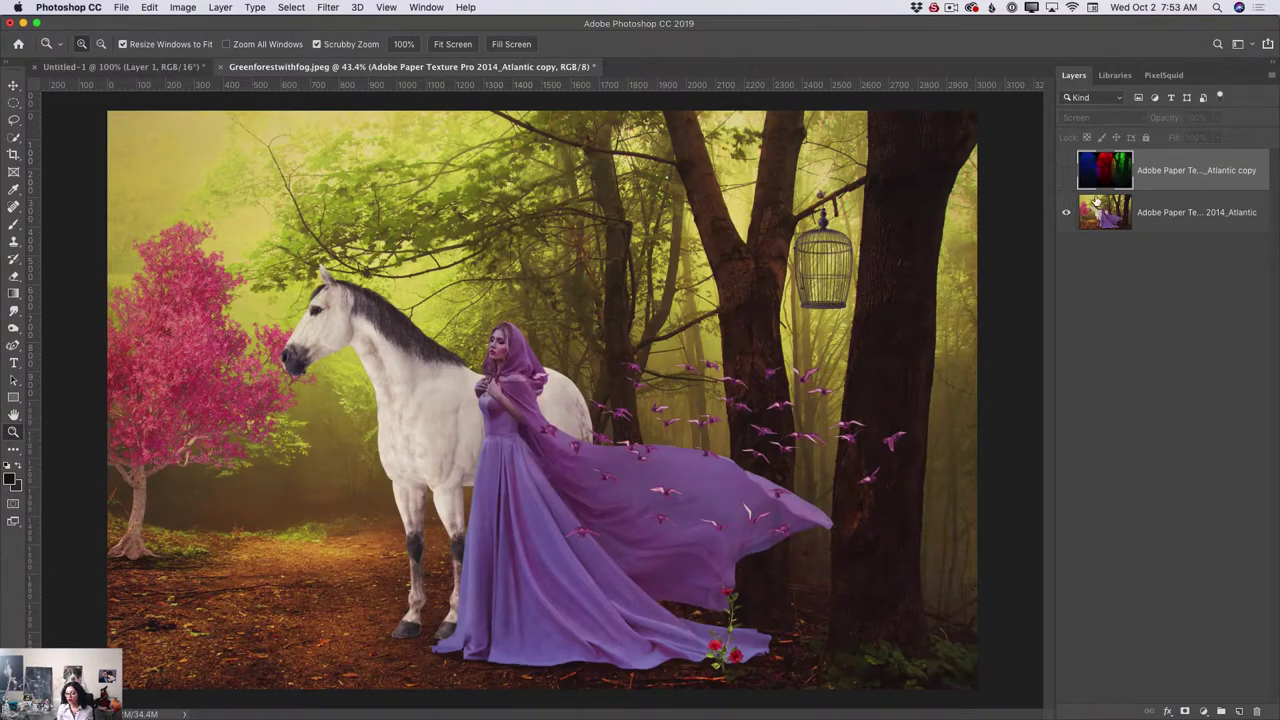
click(1066, 172)
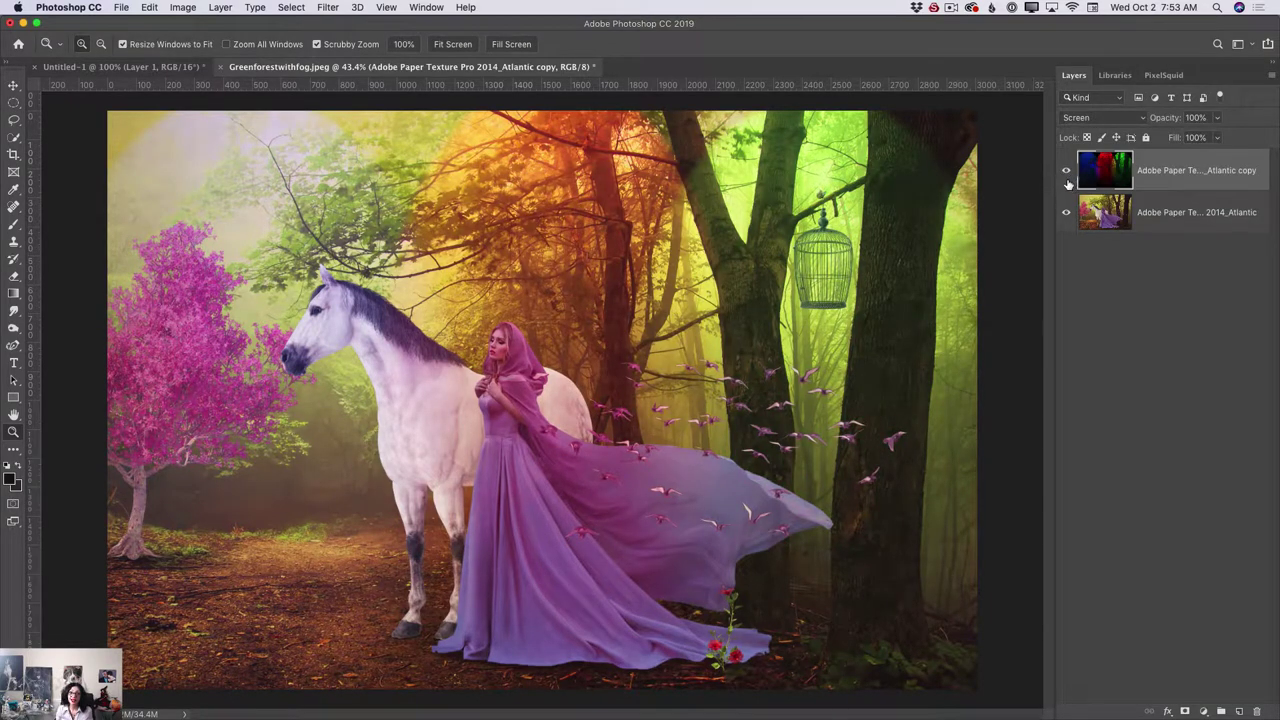
click(1158, 212)
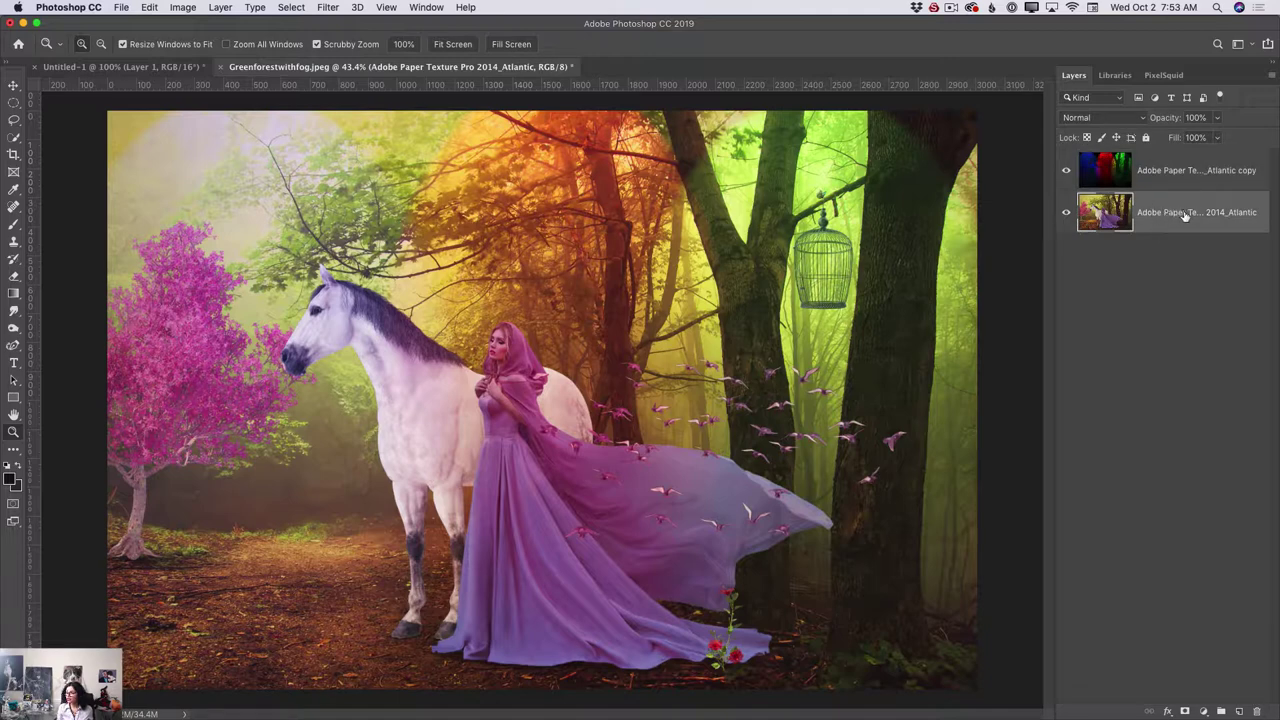
Duplicate the base forest layer, hide the colour overlay, and open Lighting Effects on the copy.
drag(1184, 214, 1239, 711)
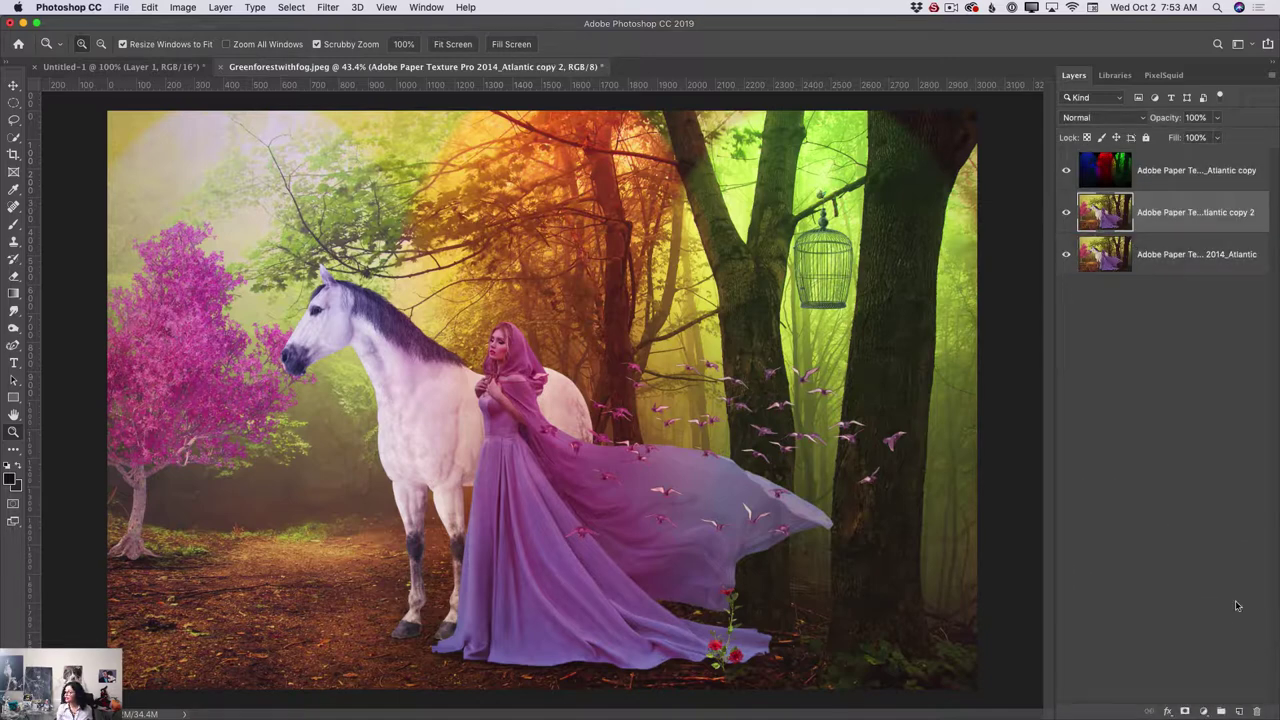
click(1065, 172)
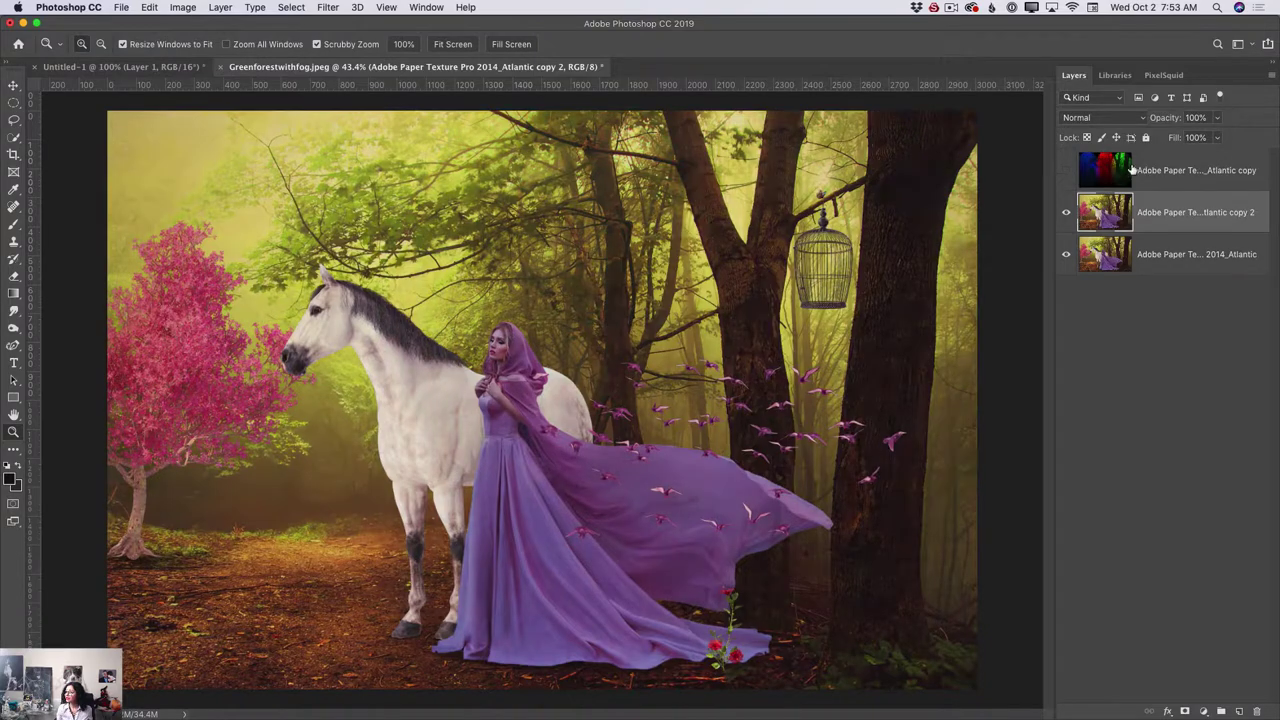
click(338, 9)
mouse_move(452, 252)
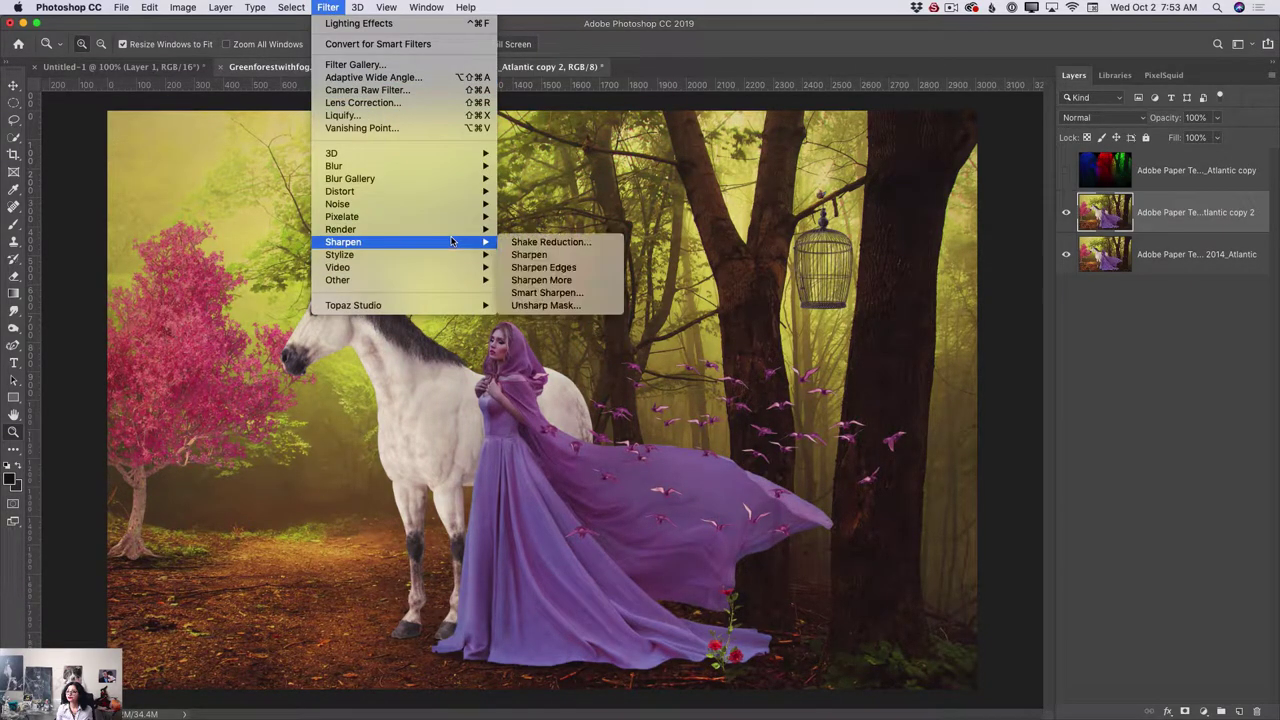
mouse_move(463, 228)
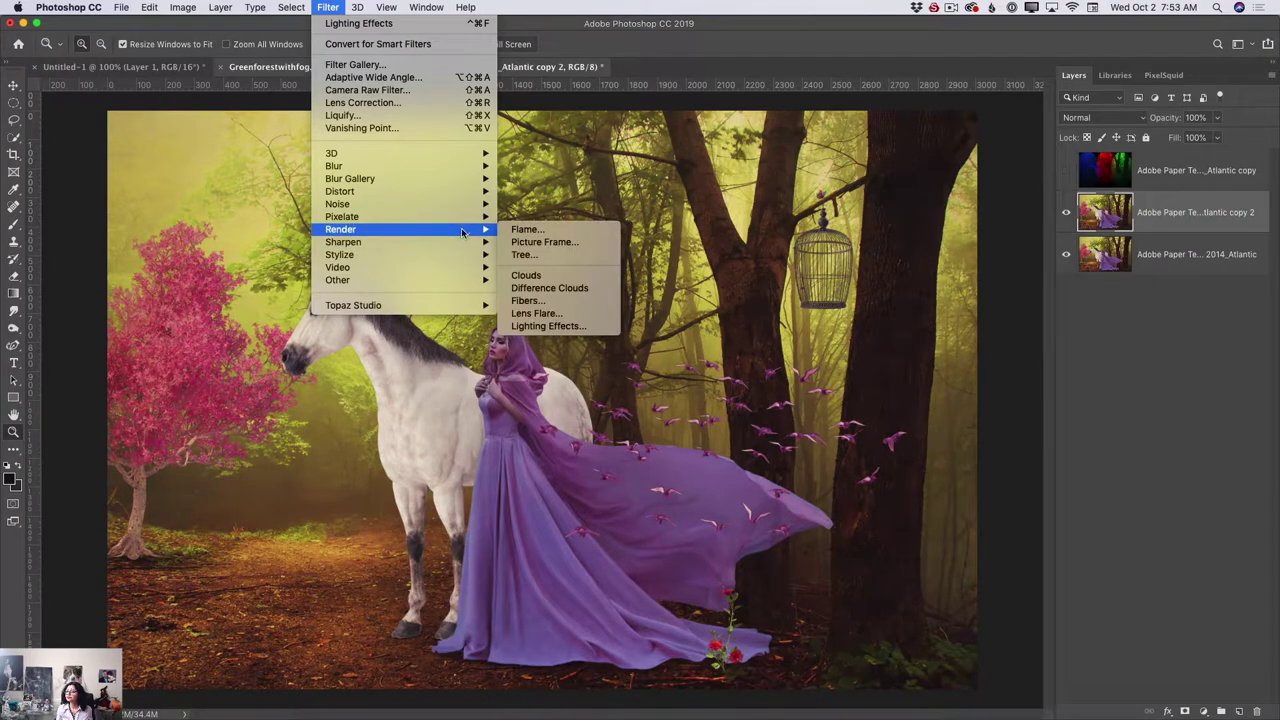
click(567, 329)
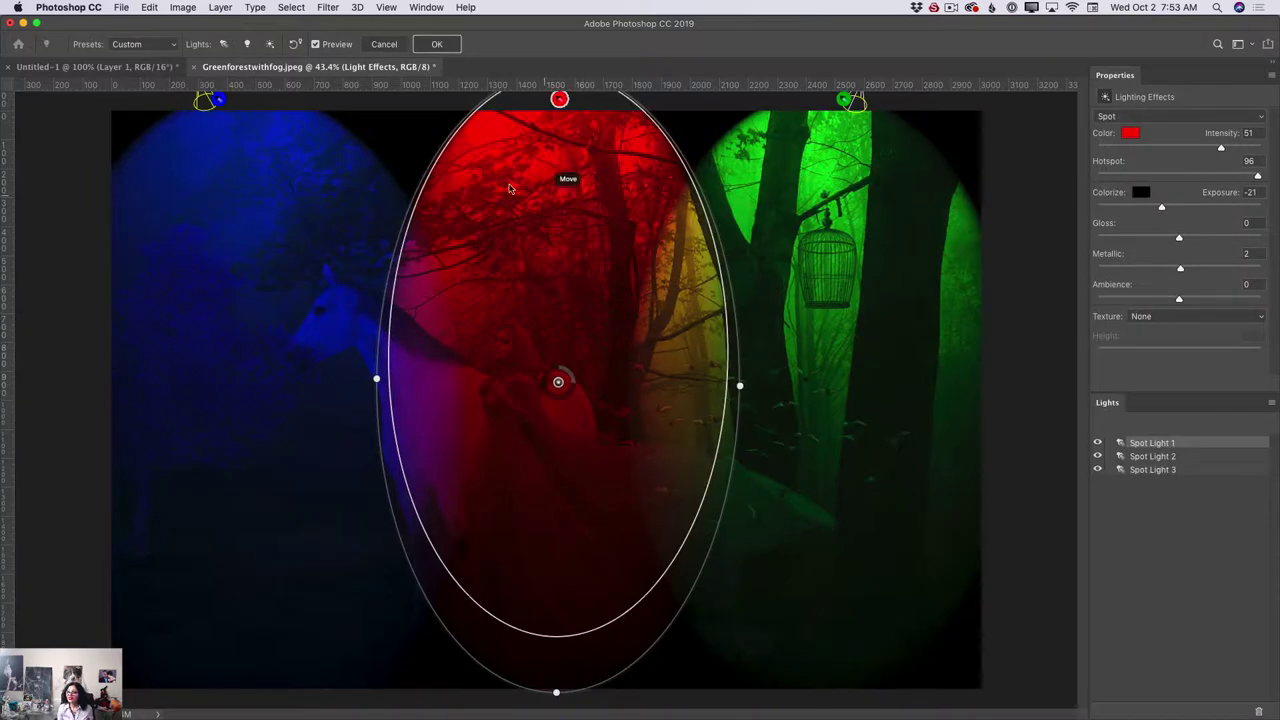
Try the Soft Omni preset, then switch to the Blue Omni lighting preset.
click(165, 45)
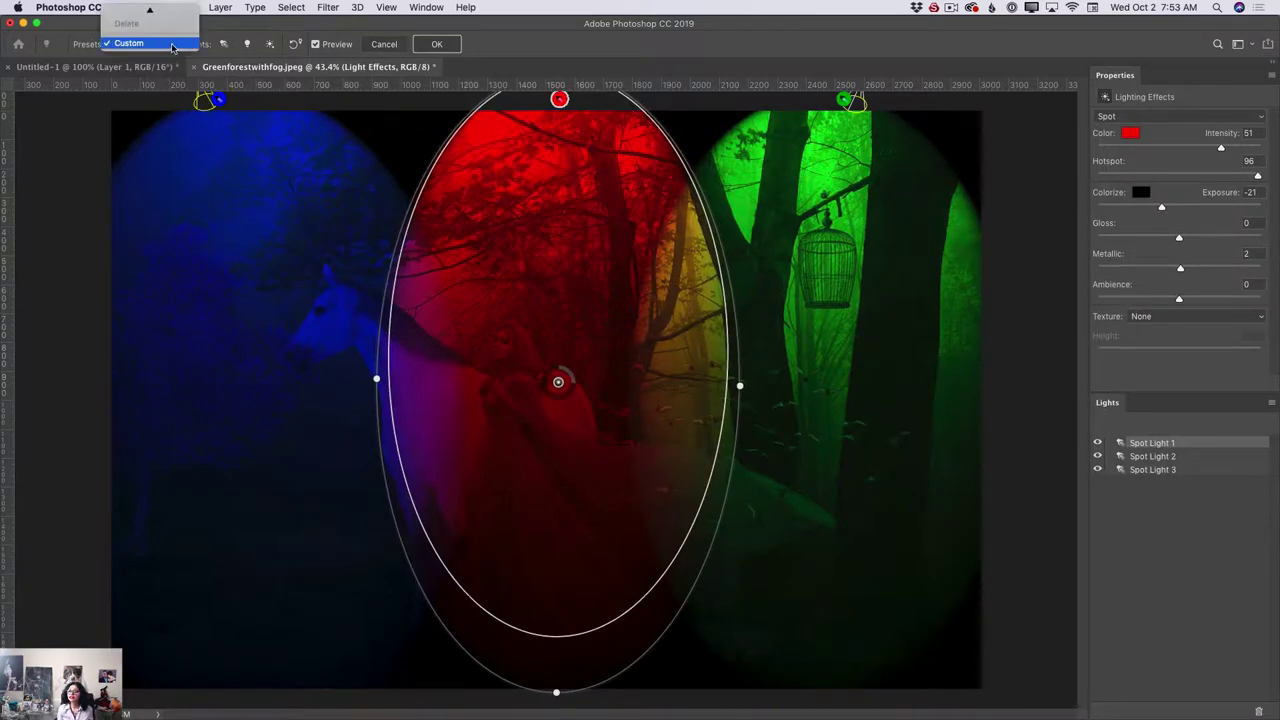
mouse_move(160, 9)
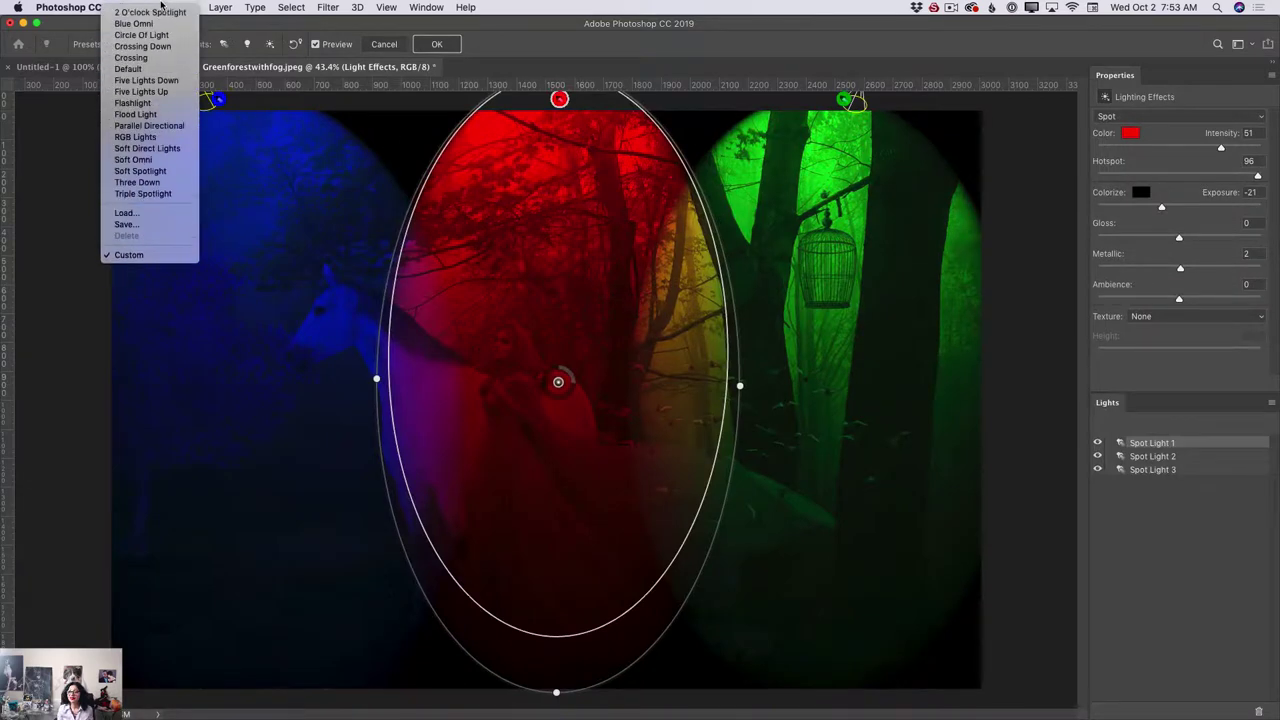
click(156, 161)
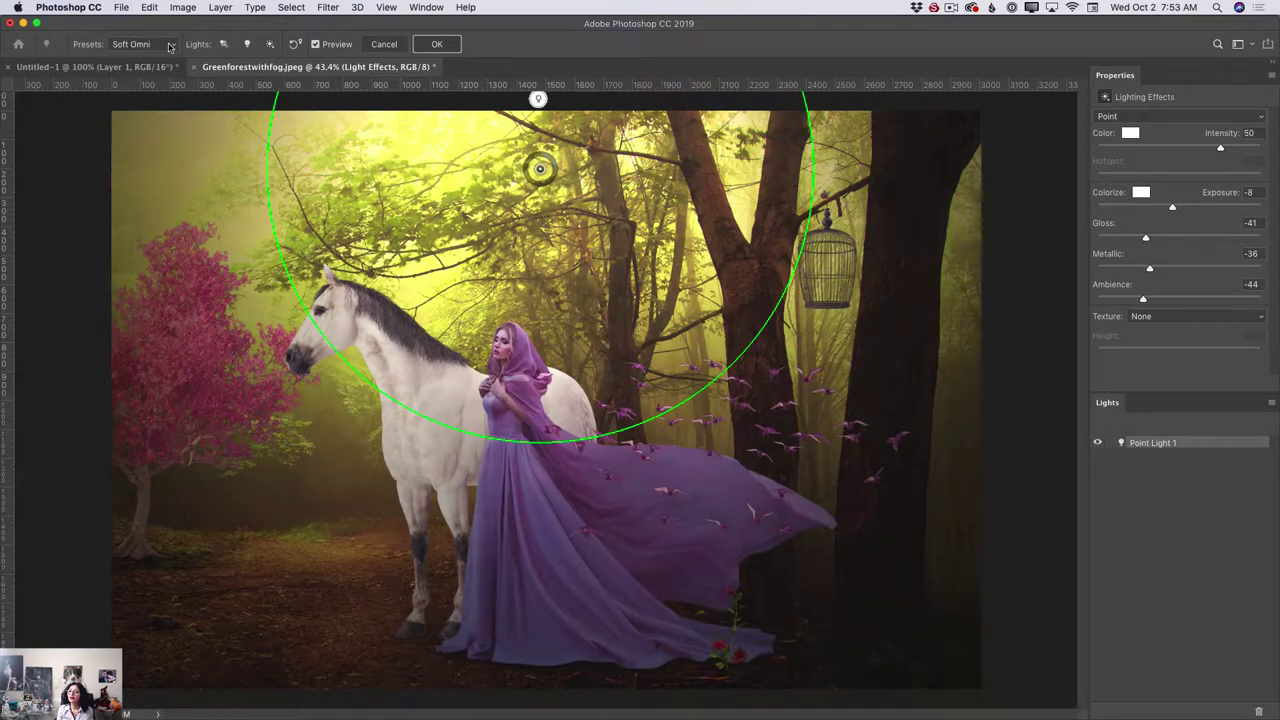
click(170, 47)
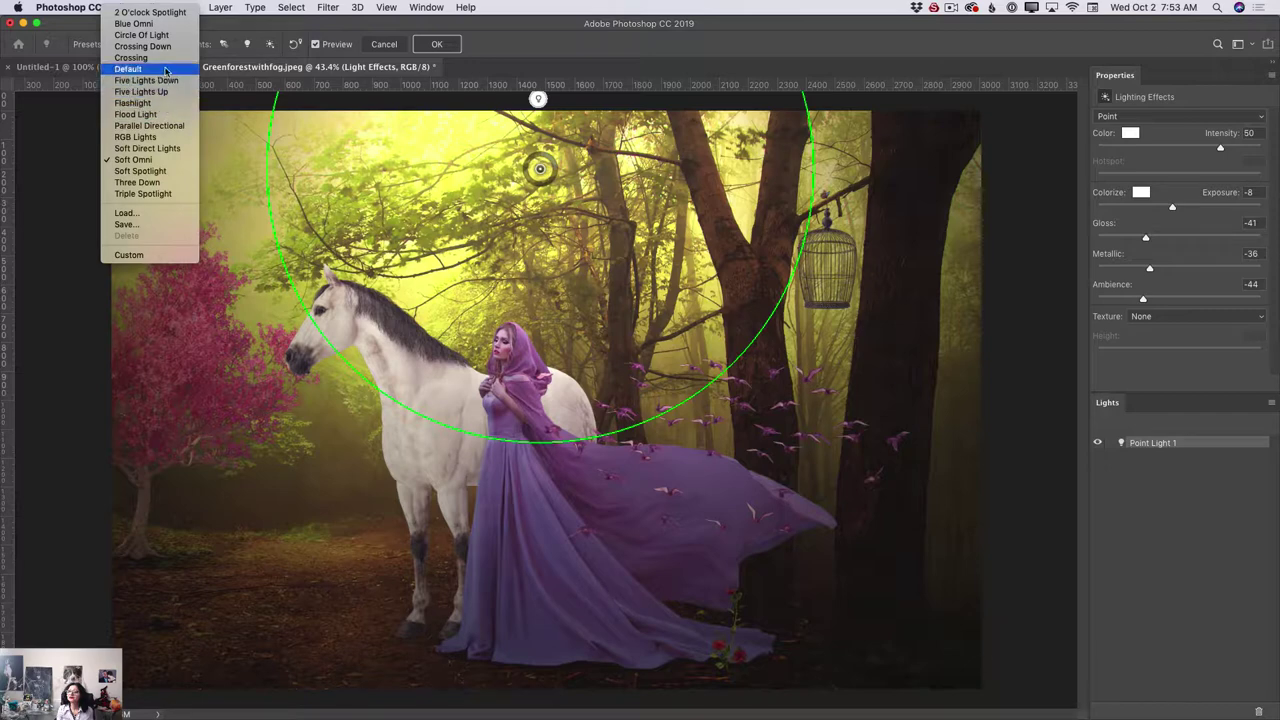
click(145, 24)
Tweak the omni light's intensity, set a saturated green Colorize tone, and lower Exposure to 33.
drag(570, 402, 561, 394)
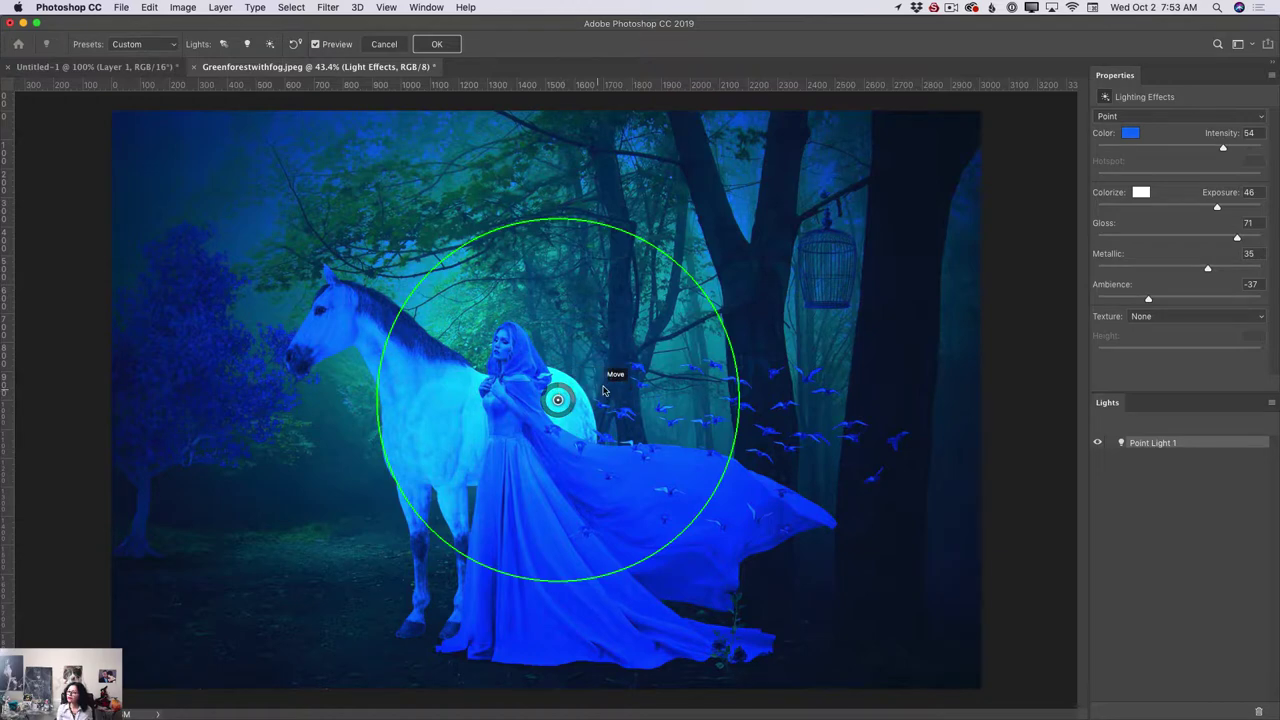
drag(1218, 207, 1212, 208)
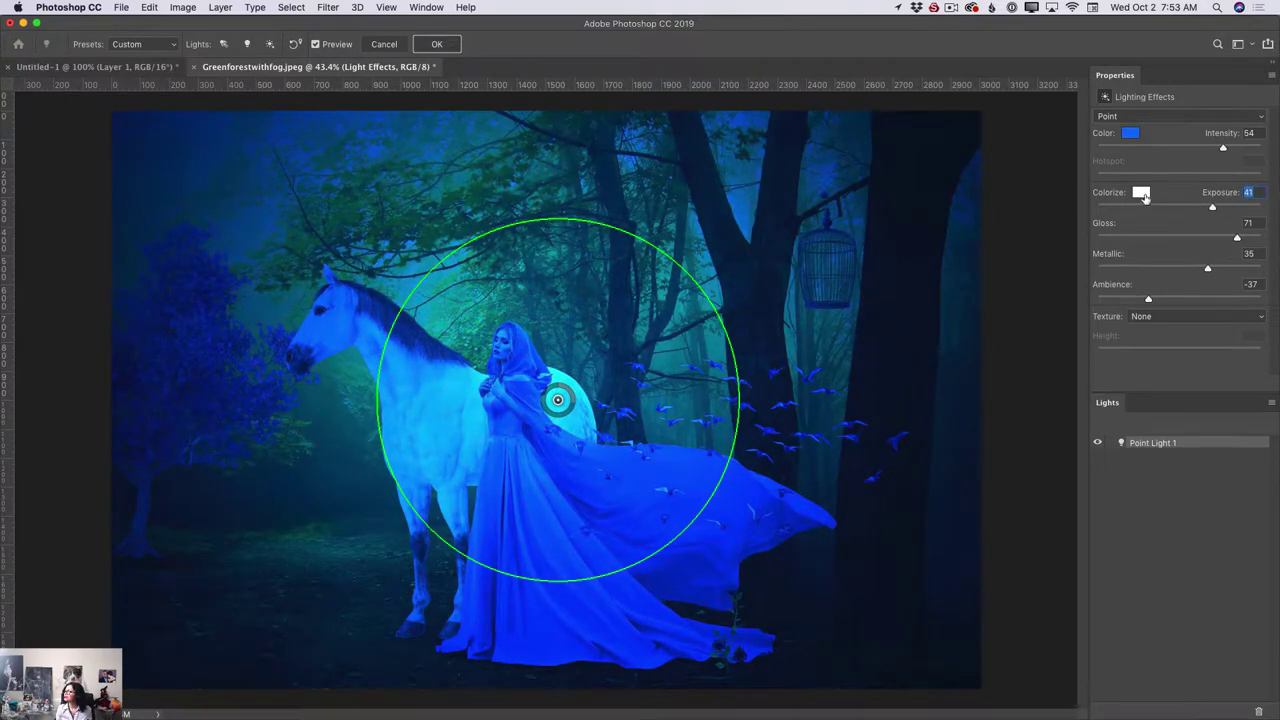
click(1142, 194)
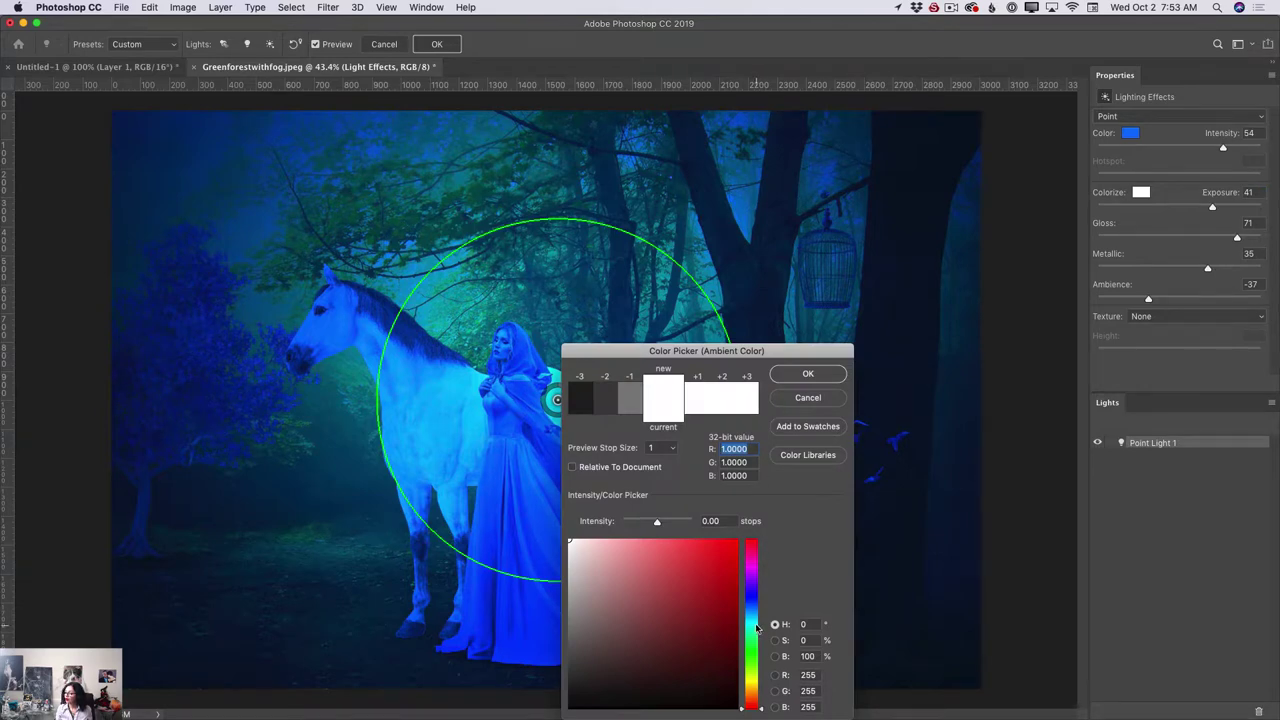
drag(756, 628, 752, 643)
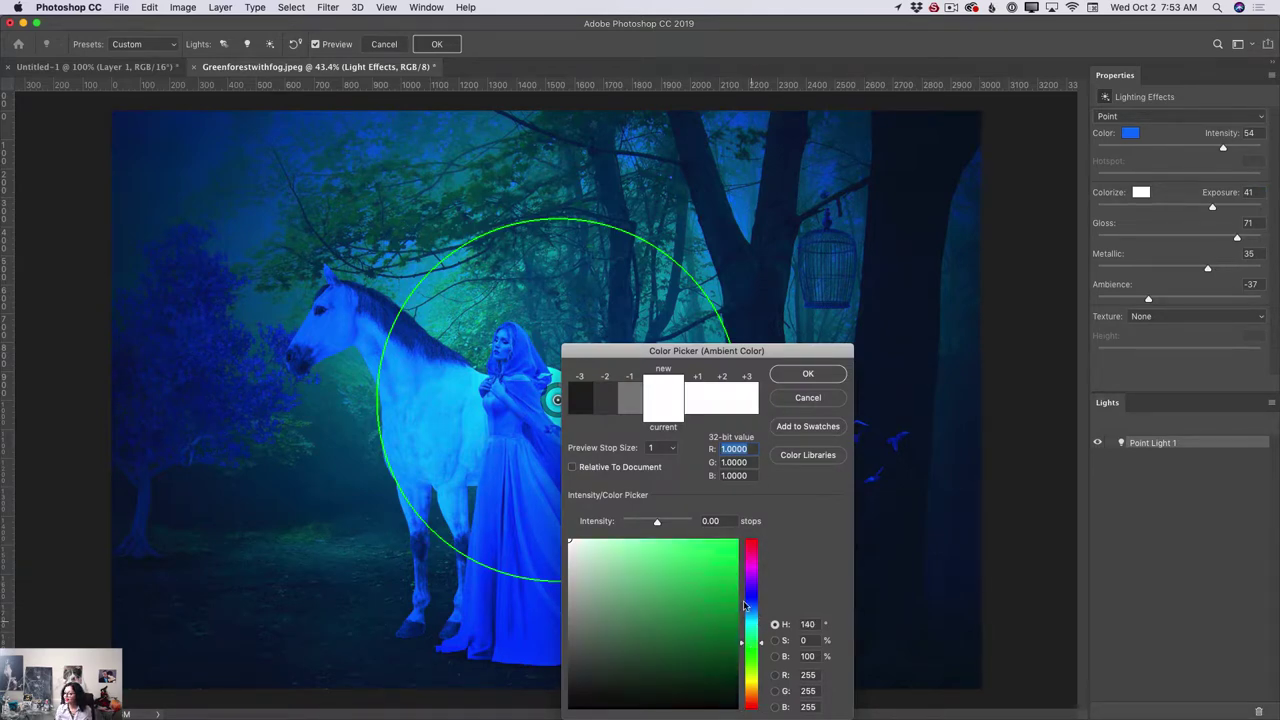
drag(738, 562, 733, 577)
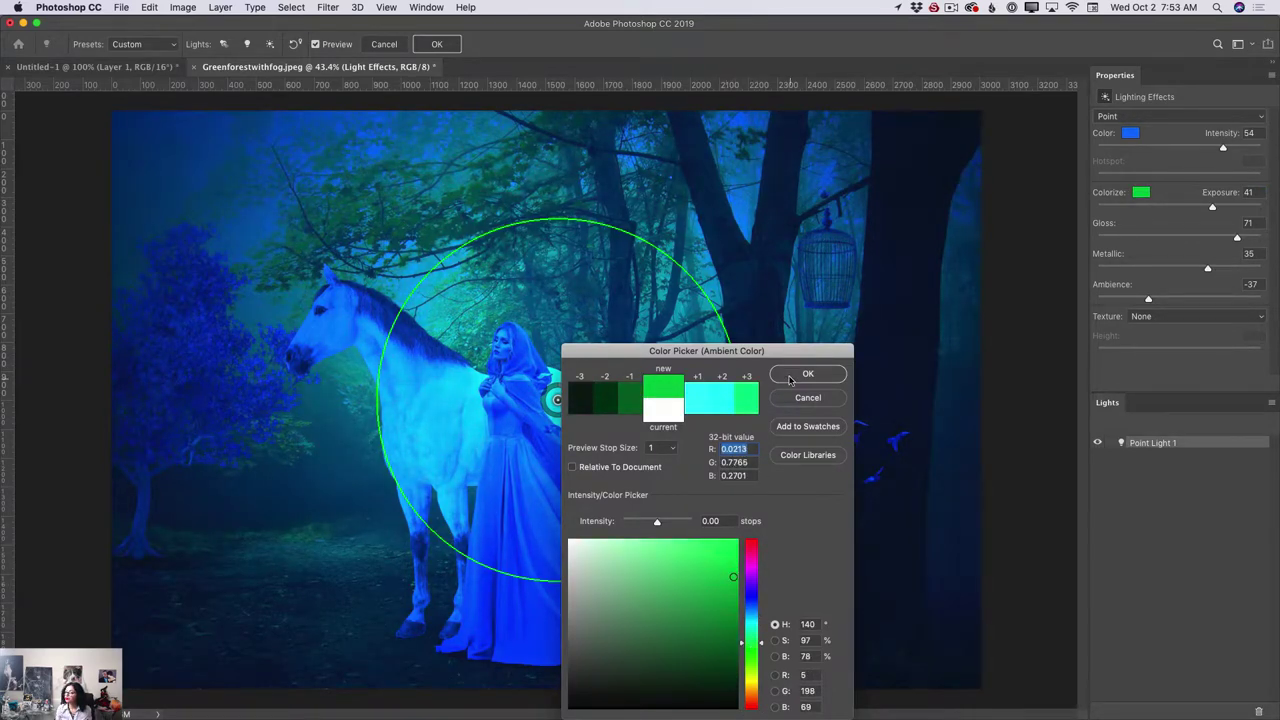
click(806, 375)
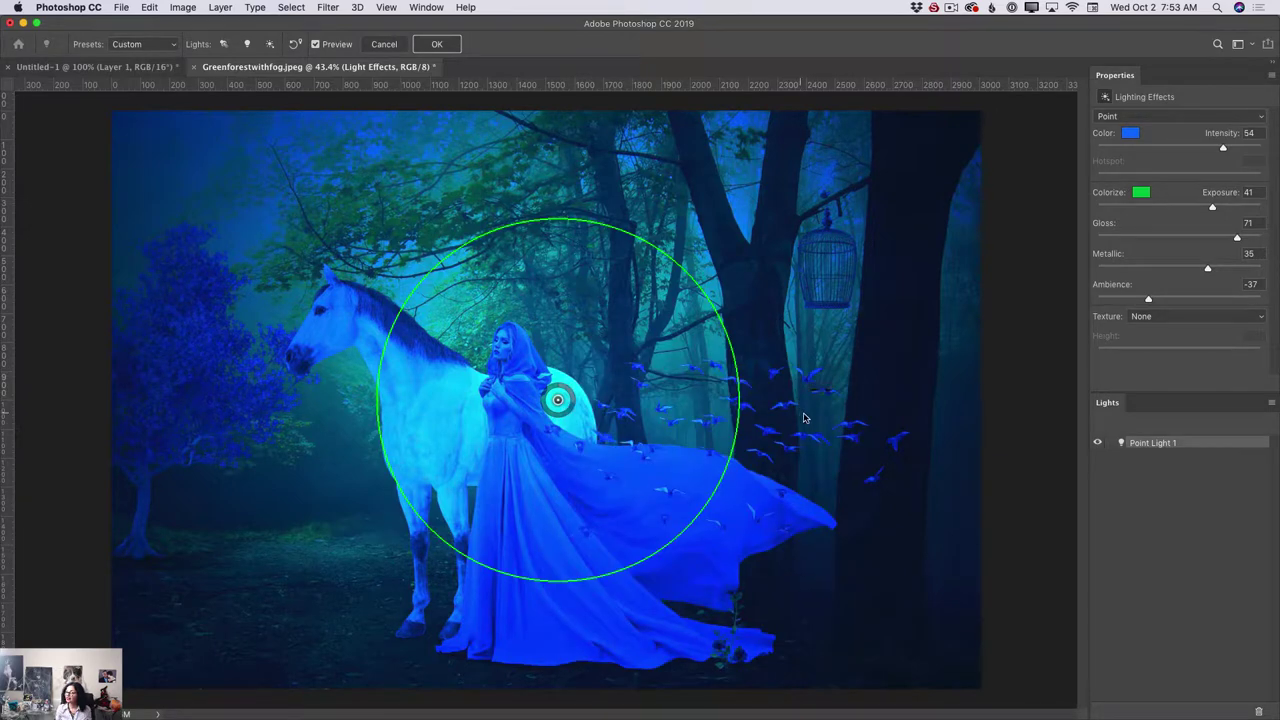
mouse_move(1213, 206)
mouse_down()
mouse_move(1226, 205)
mouse_move(1206, 206)
mouse_up()
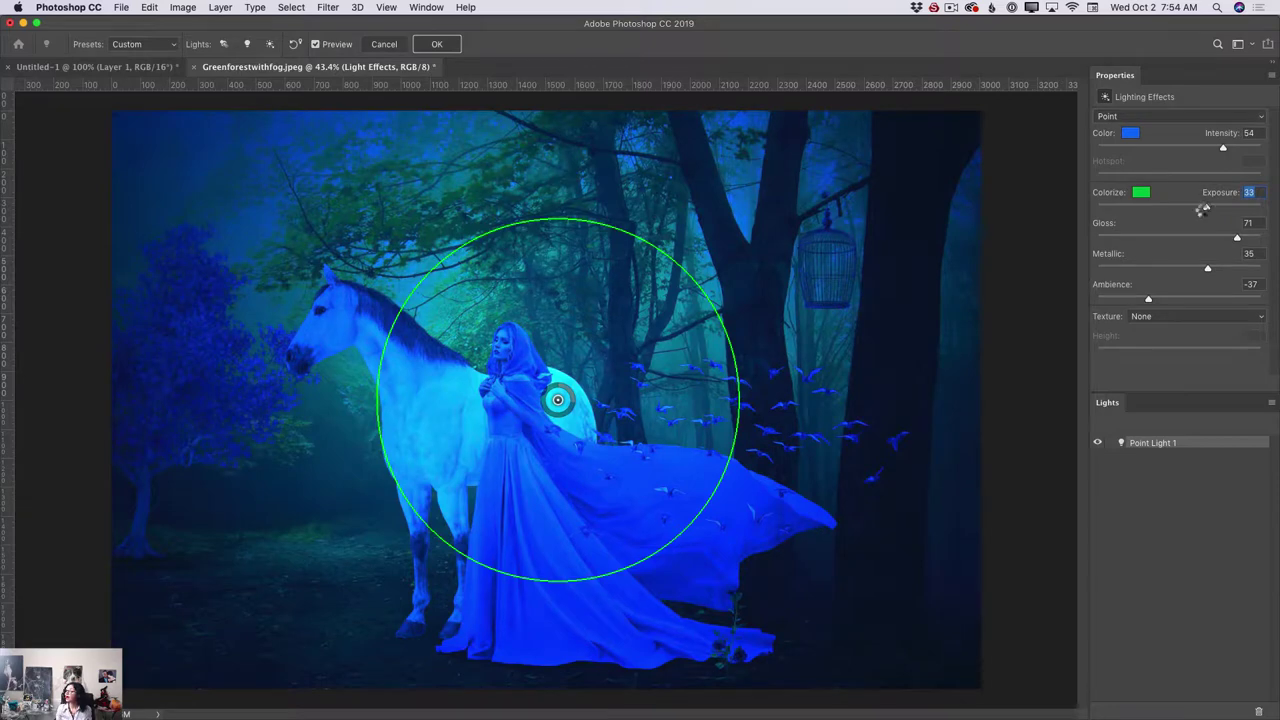
Make the light's own colour a darker green and reduce its intensity to about 49.
click(1130, 133)
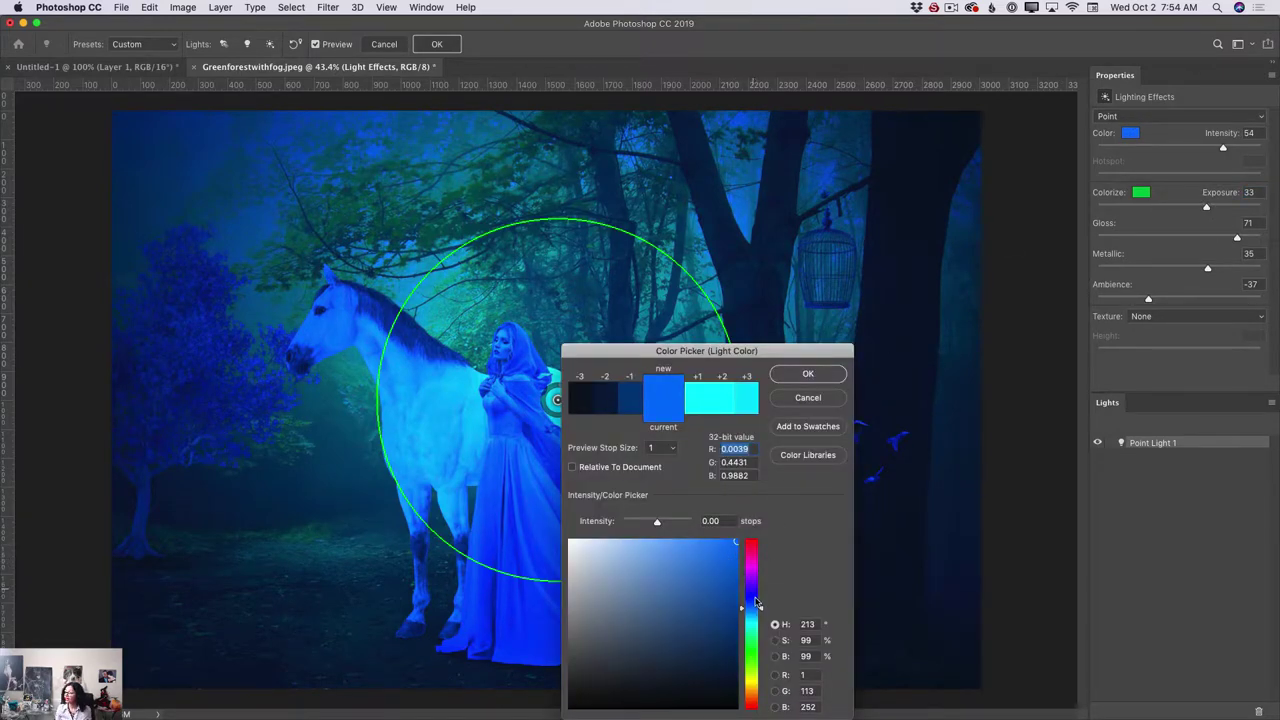
drag(753, 644, 749, 636)
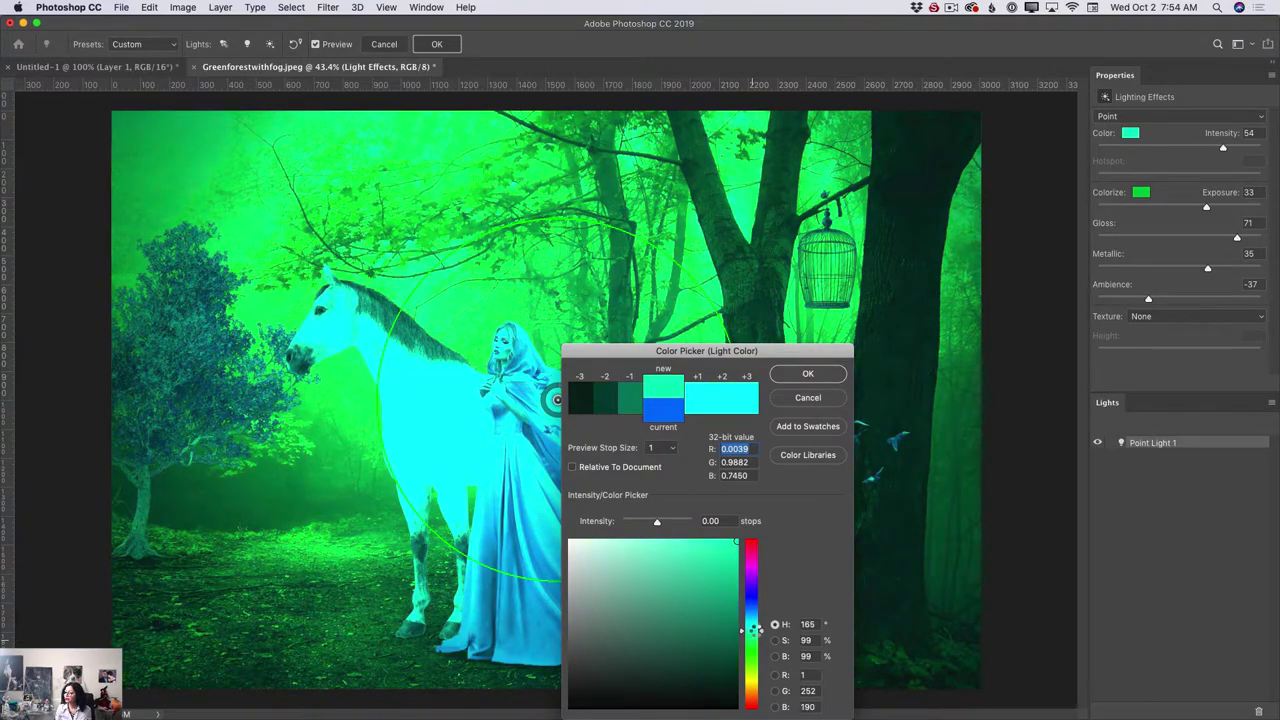
drag(739, 558, 724, 600)
click(805, 379)
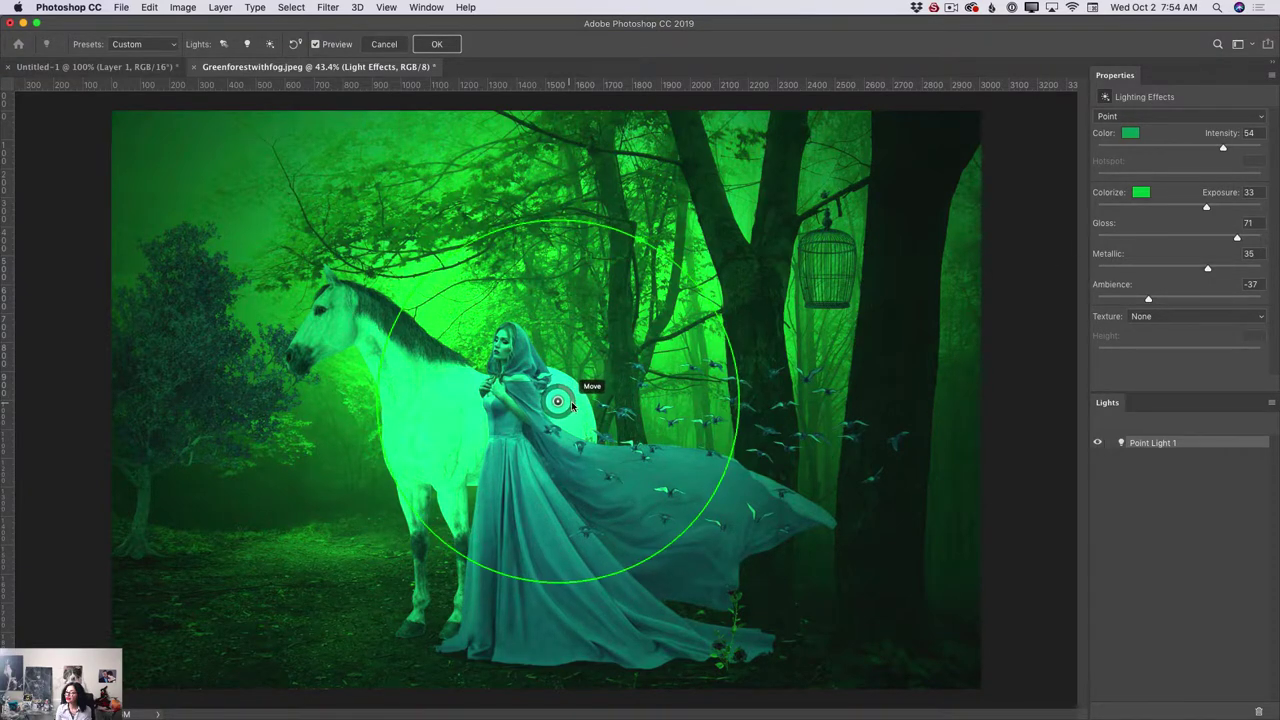
drag(576, 391, 563, 396)
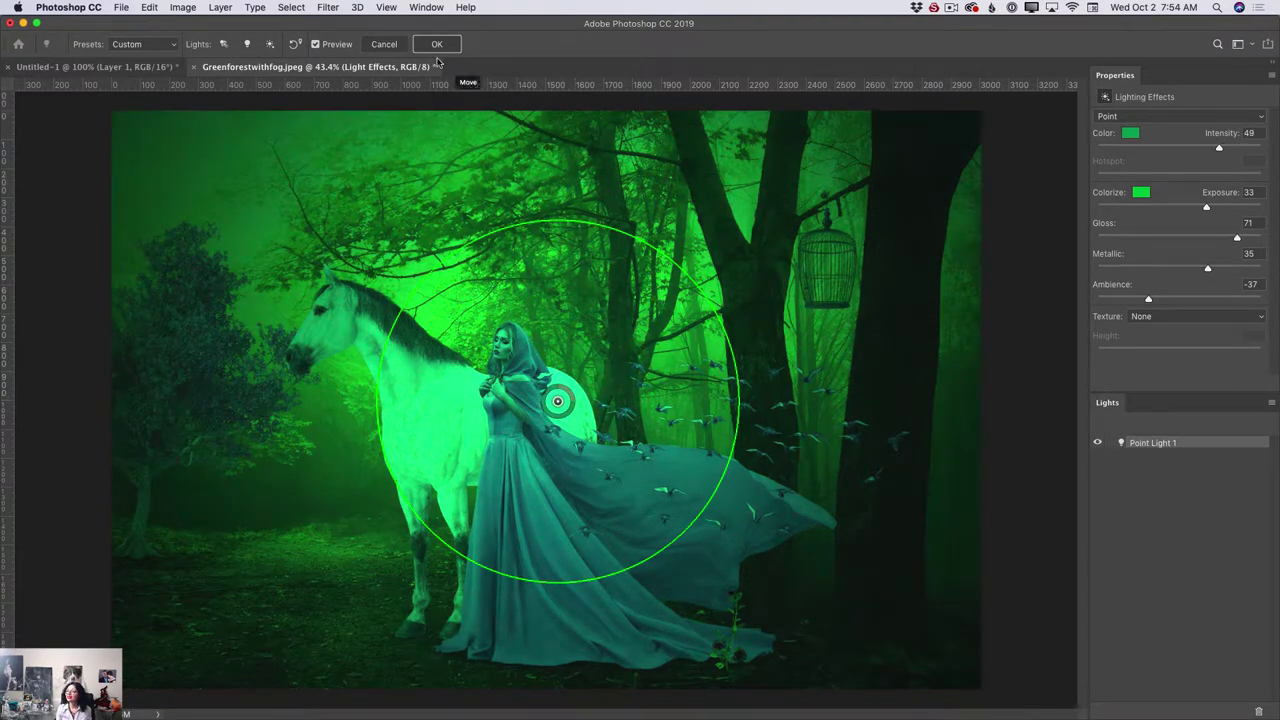
Apply the green lighting, blend Atlantic copy 2 in Lighten mode, and show the RGB-lit layer.
click(434, 45)
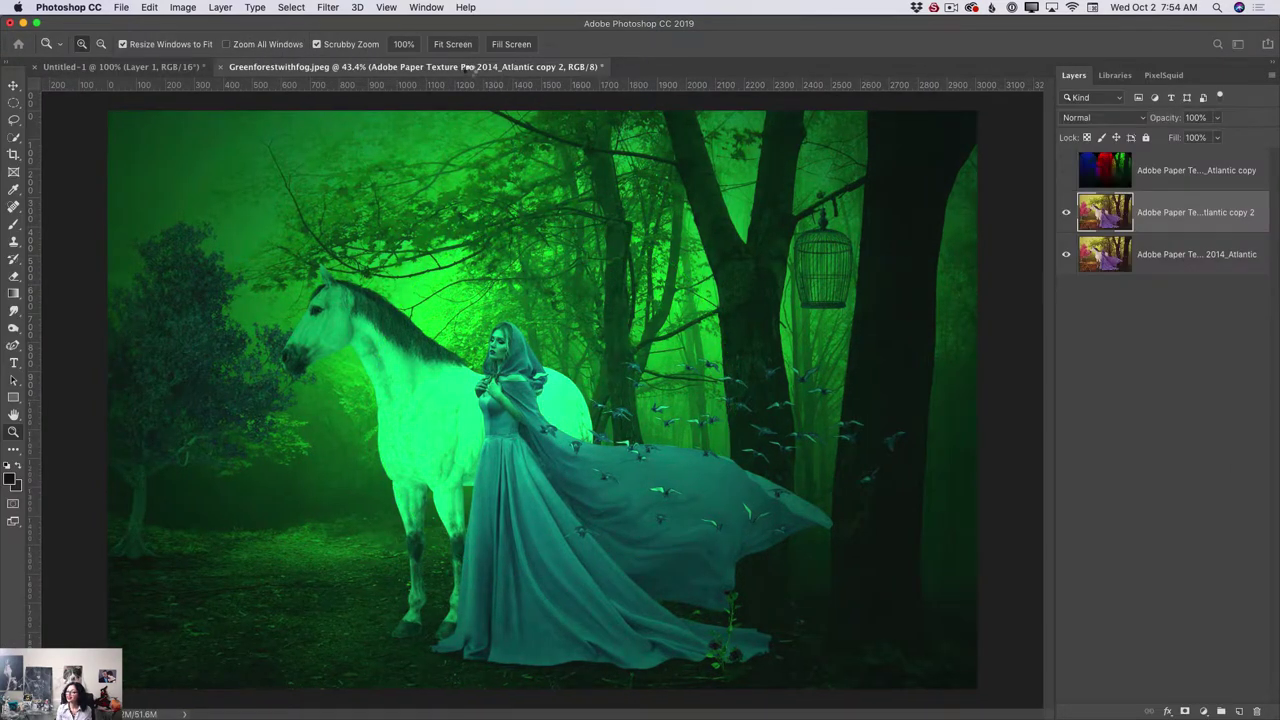
click(1092, 114)
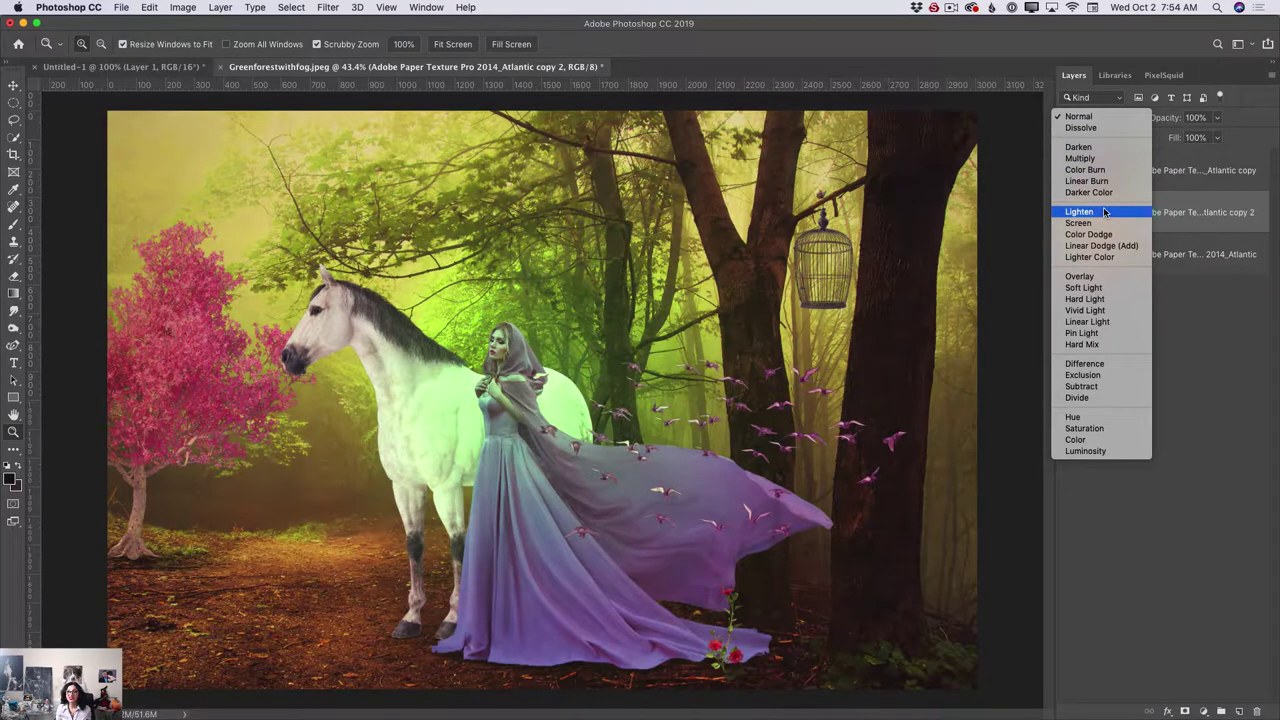
click(1107, 214)
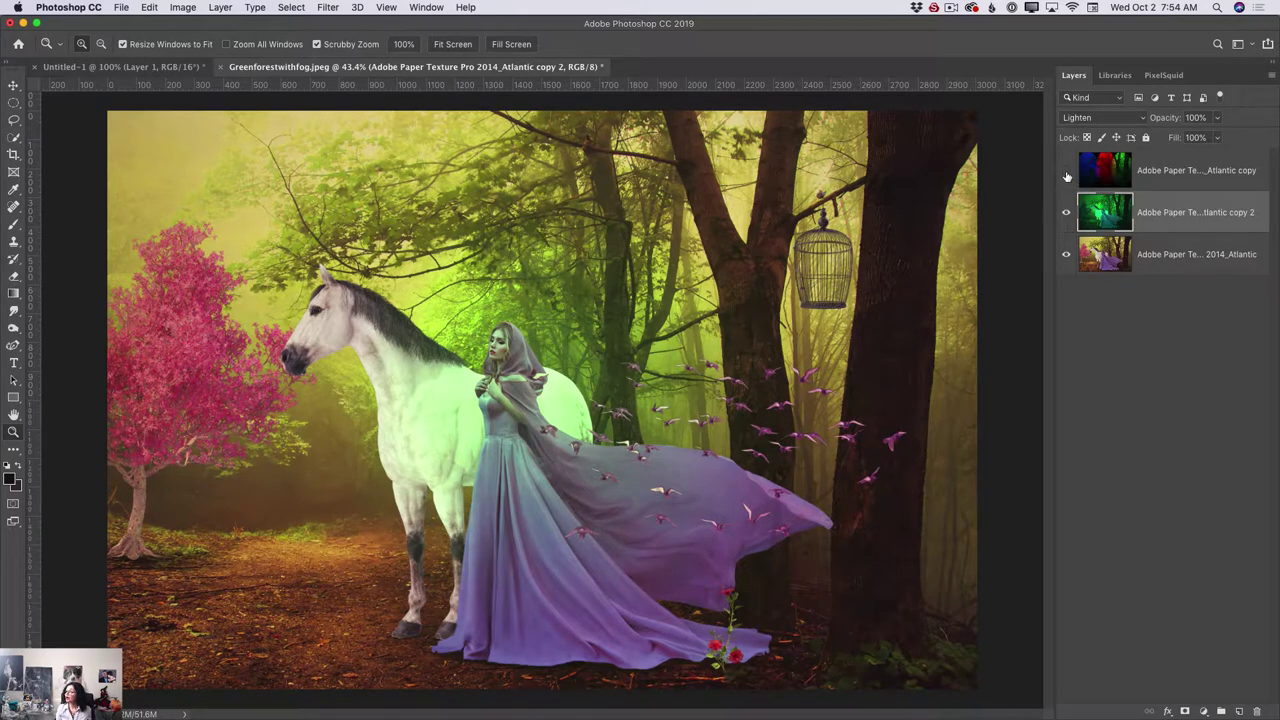
click(1066, 171)
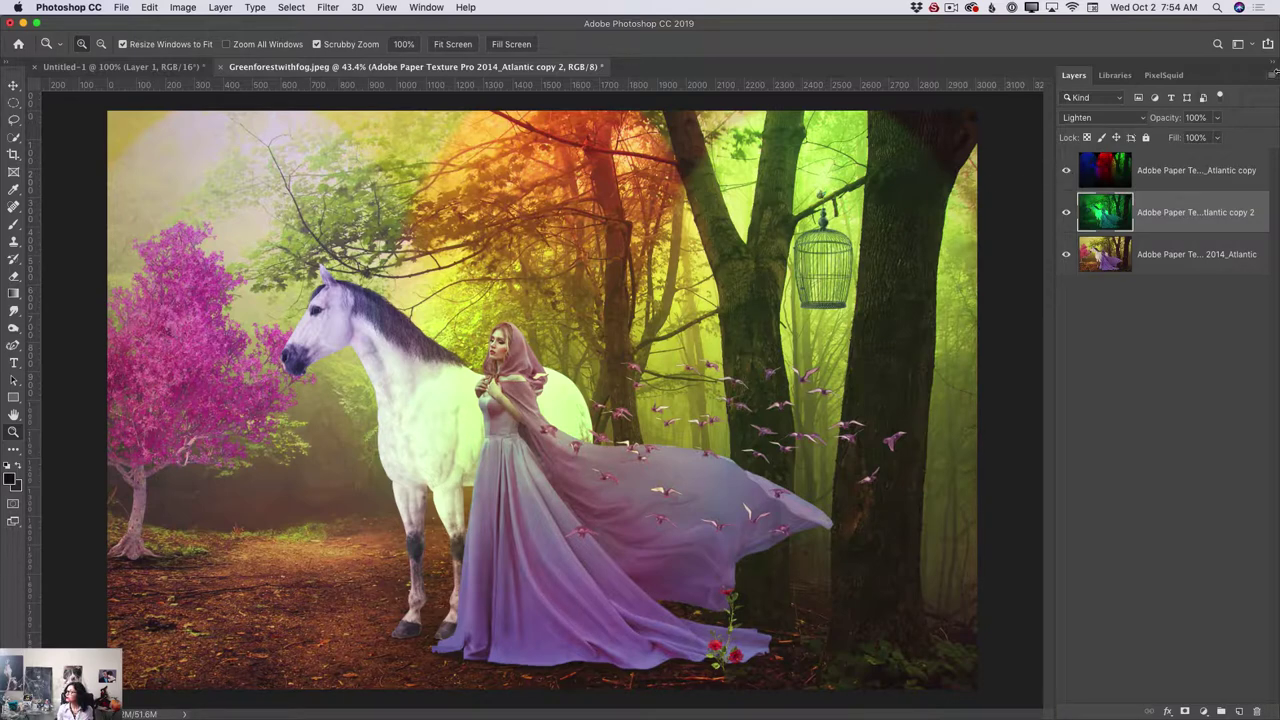
Merge visible layers via the Layers panel menu and duplicate the merged layer as a copy.
click(1268, 77)
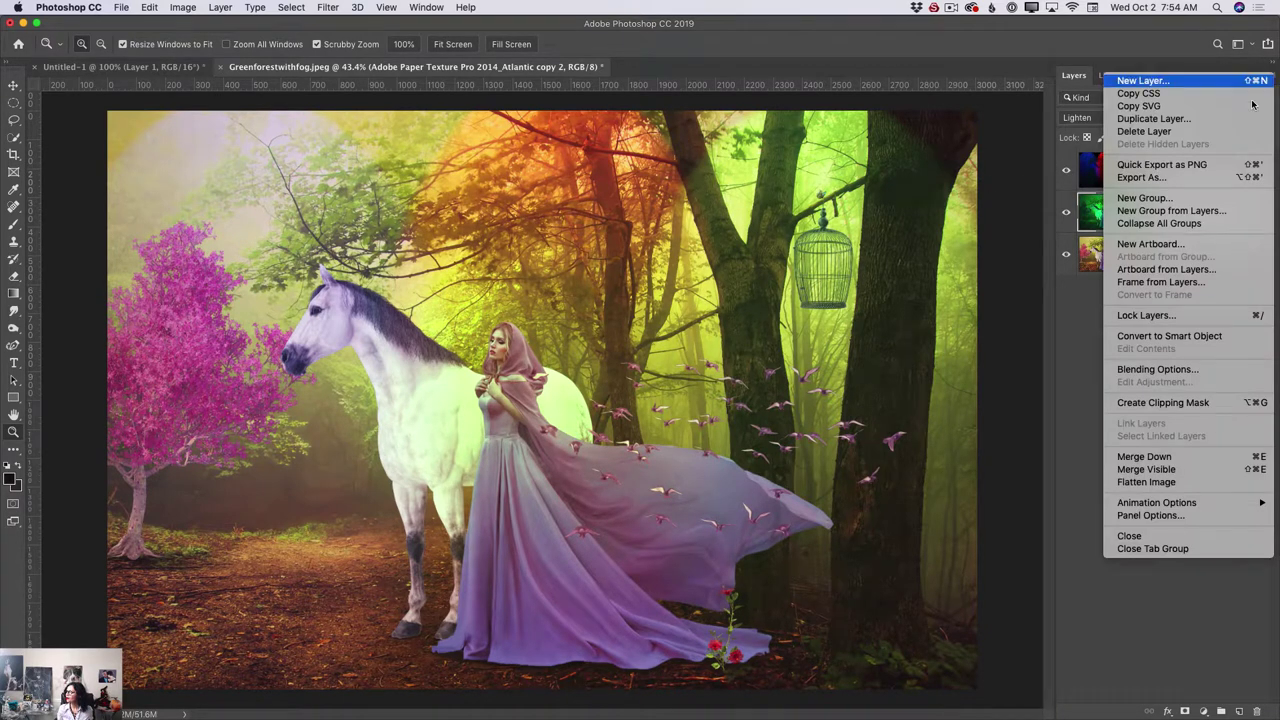
click(1160, 470)
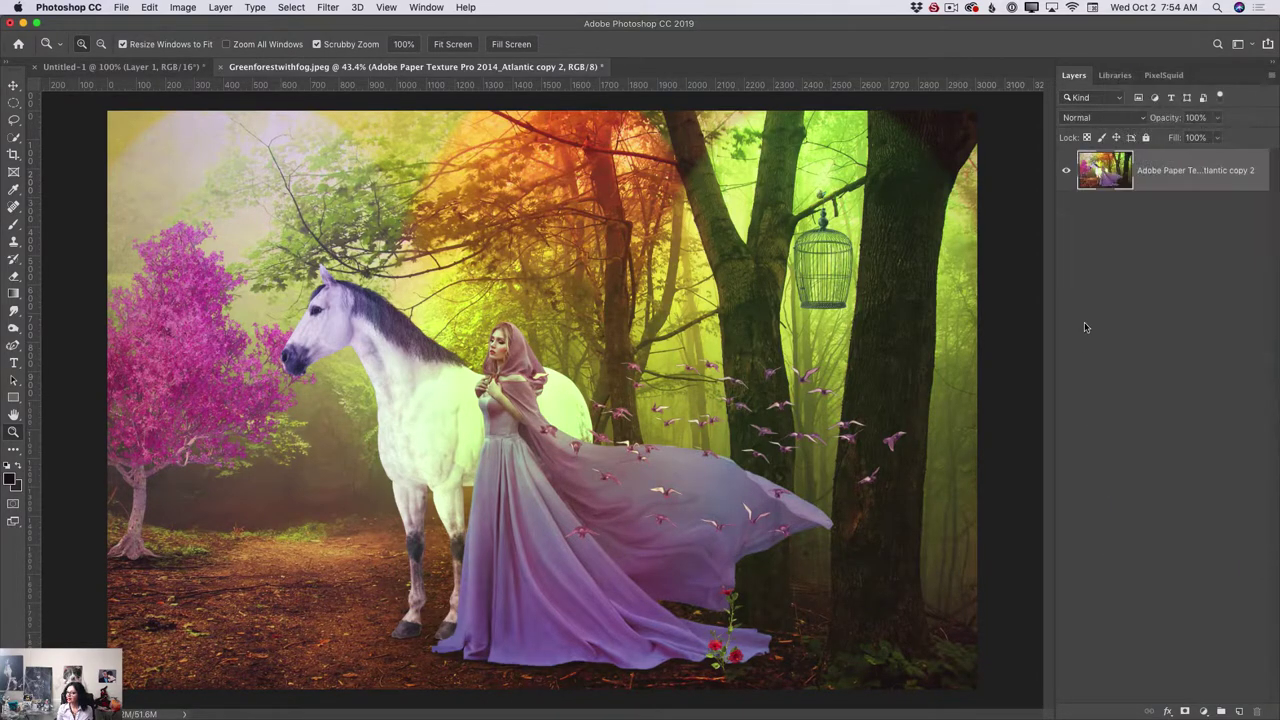
drag(1188, 178, 1239, 711)
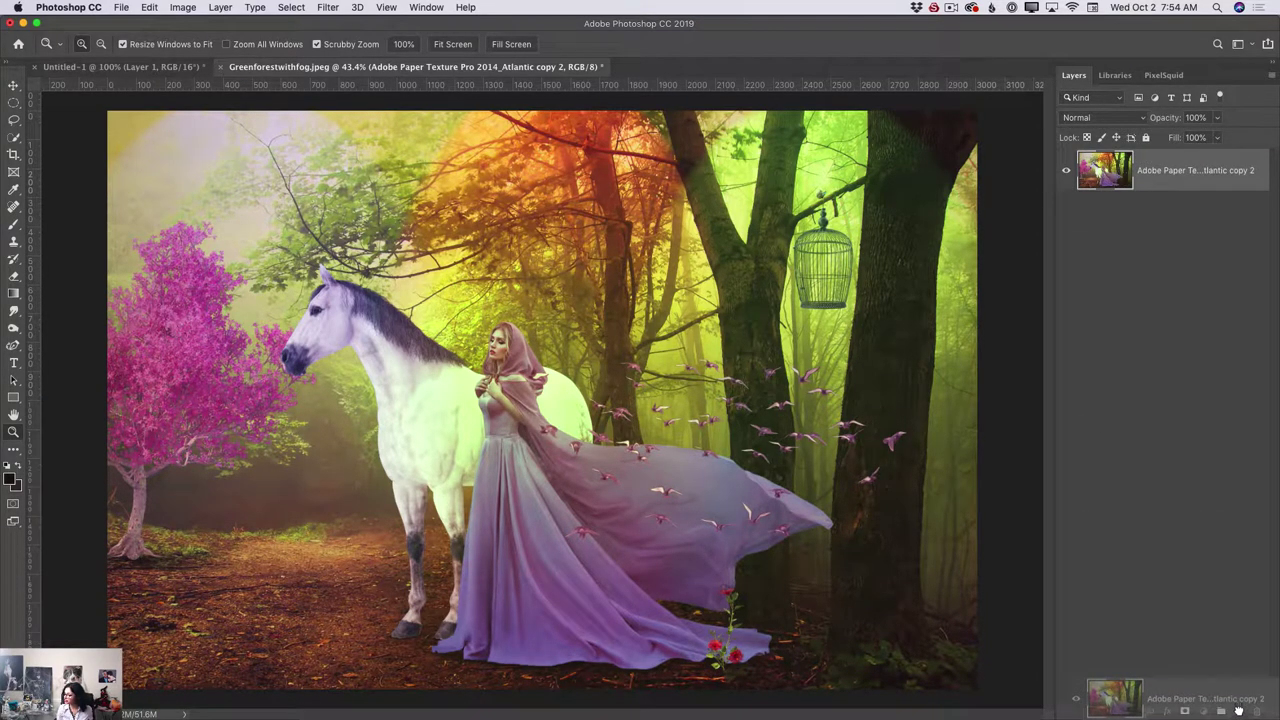
click(328, 8)
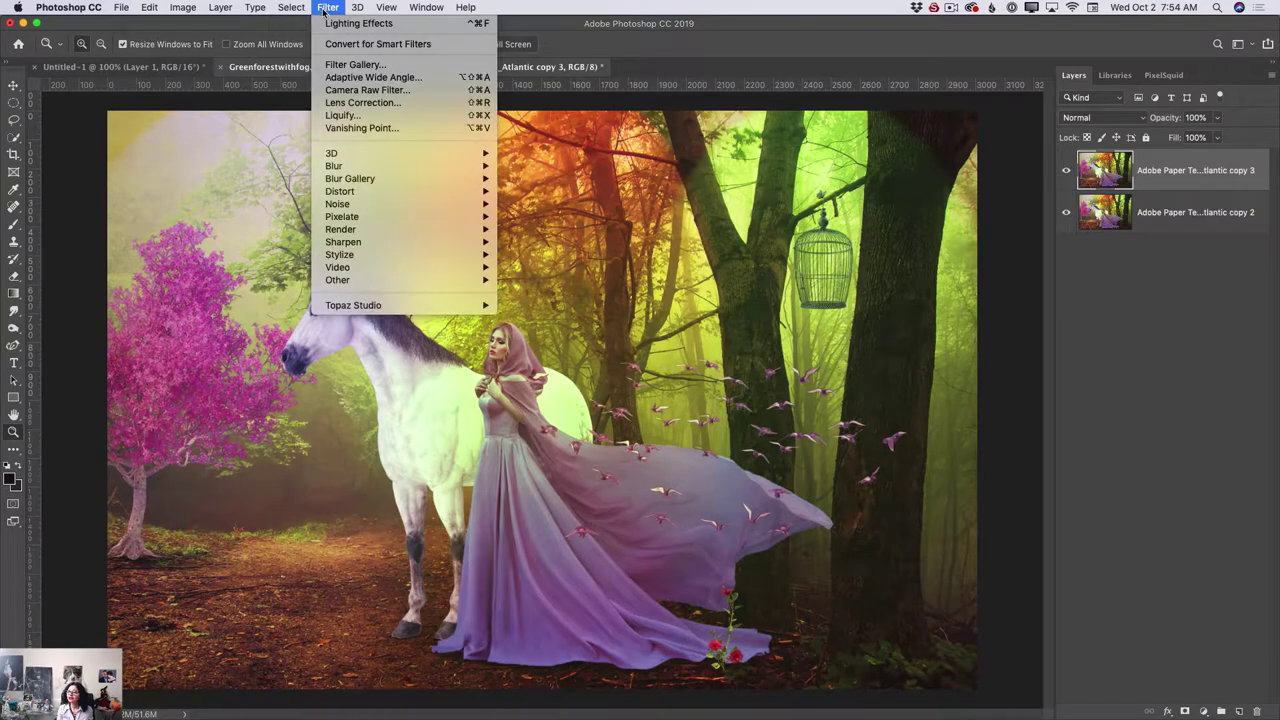
Camera Raw the copy: Contrast +19, Highlights -49, Shadows +35, Blacks -9, Dehaze +8.
click(362, 90)
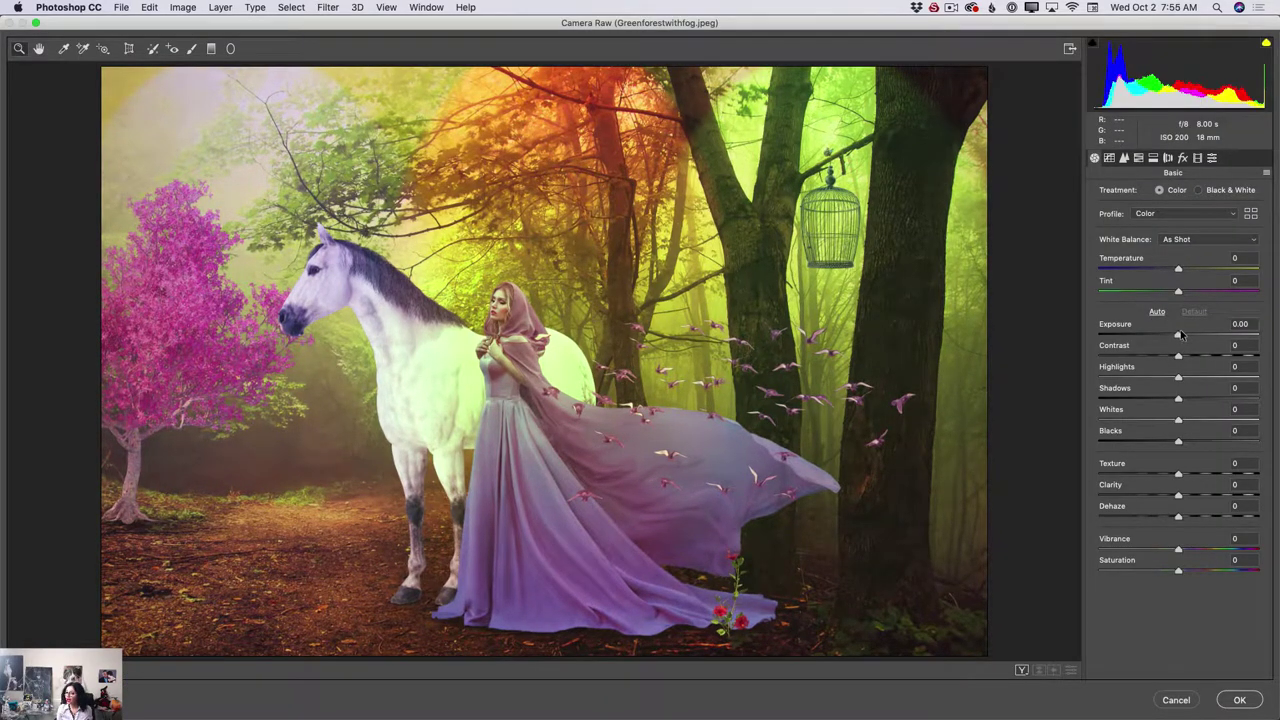
drag(1180, 335, 1205, 399)
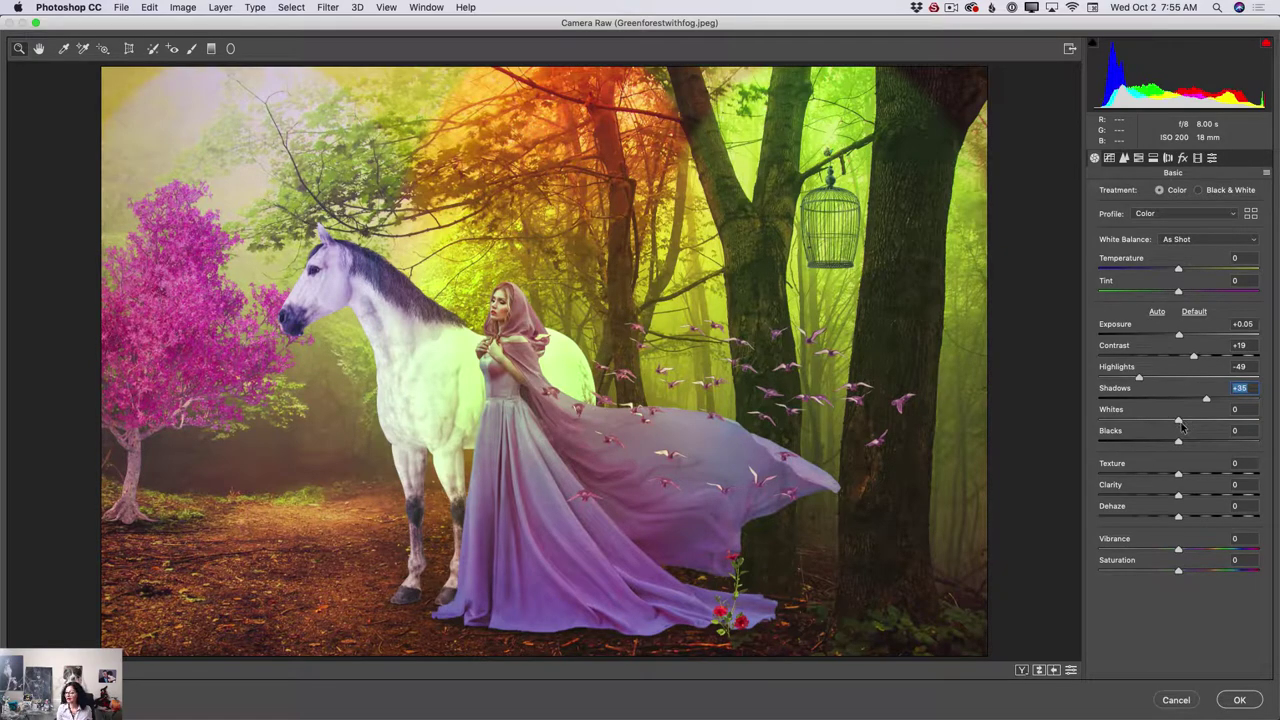
drag(1178, 443, 1170, 443)
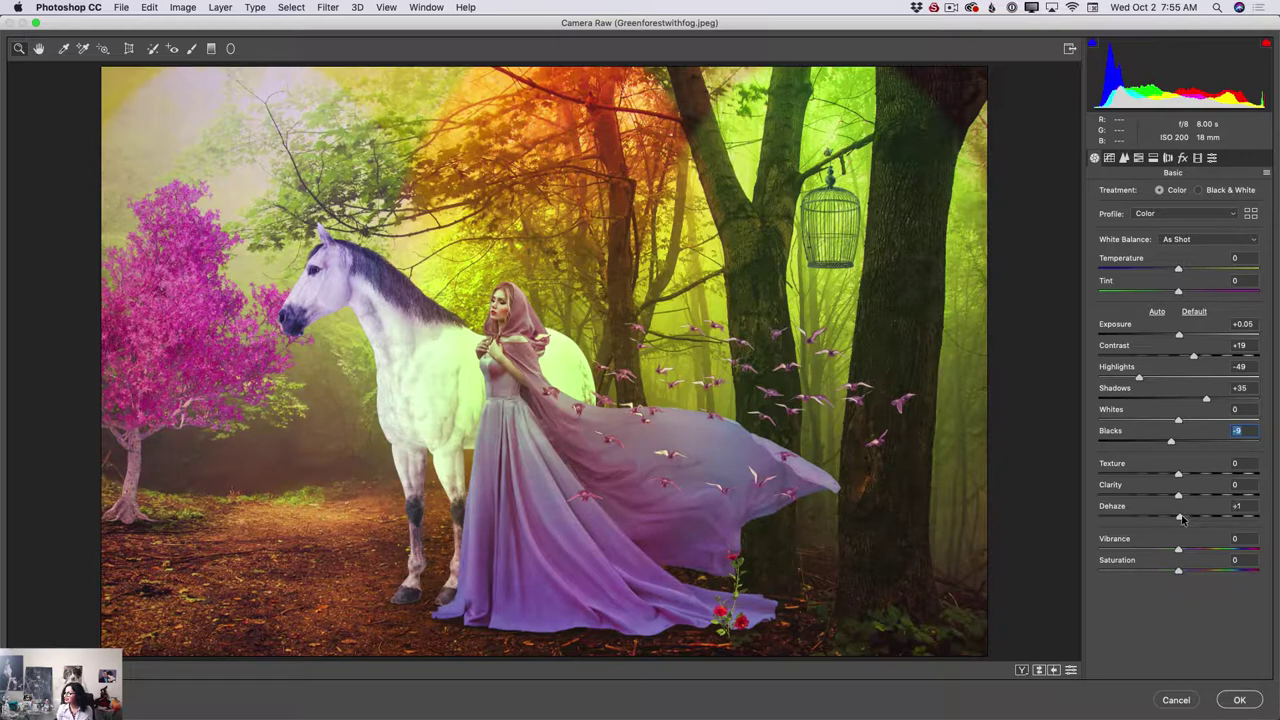
drag(1183, 518, 1182, 474)
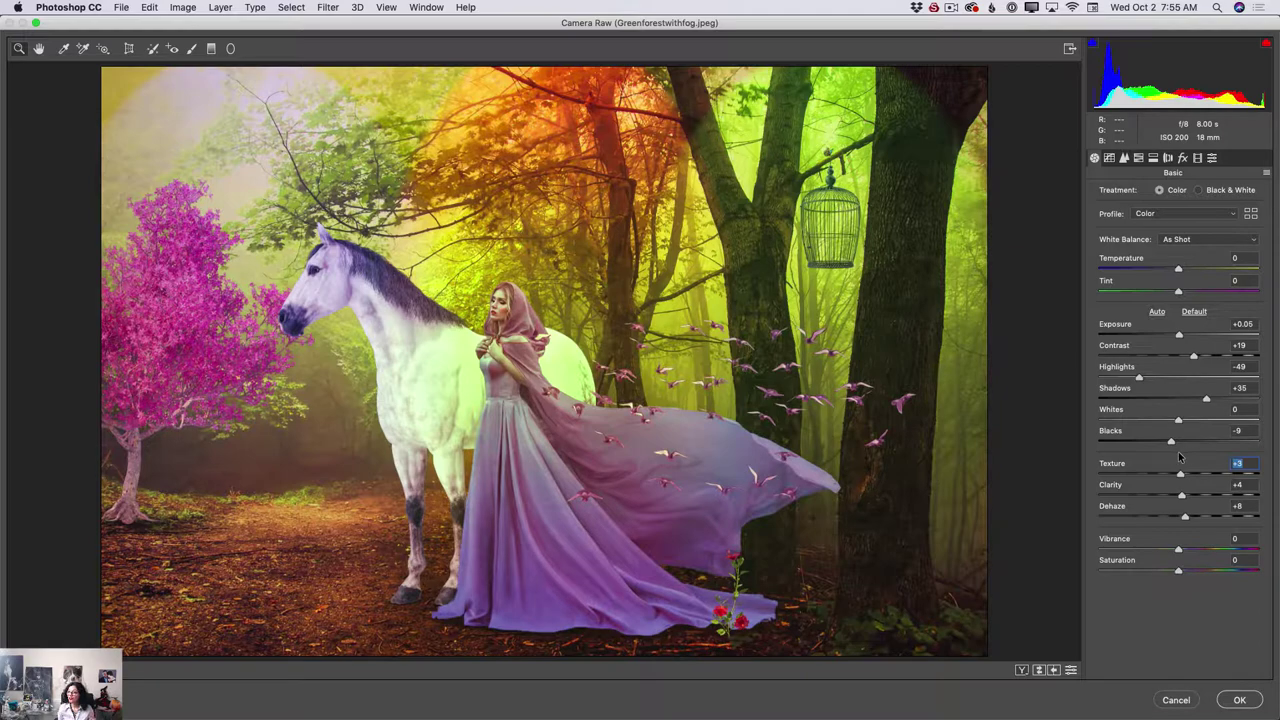
Add a radial filter over the woman's head: Texture +24, Clarity +62, Sharpness +14, Exposure 0.
click(232, 49)
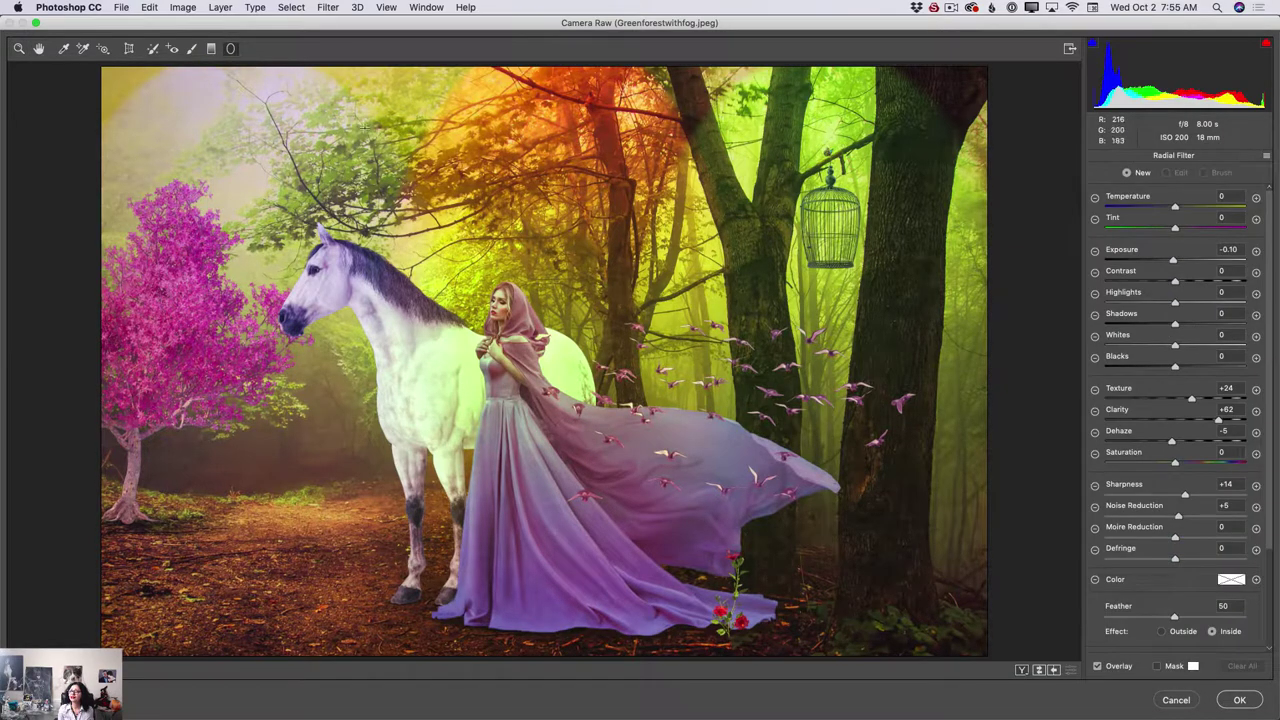
drag(494, 297, 512, 317)
click(512, 316)
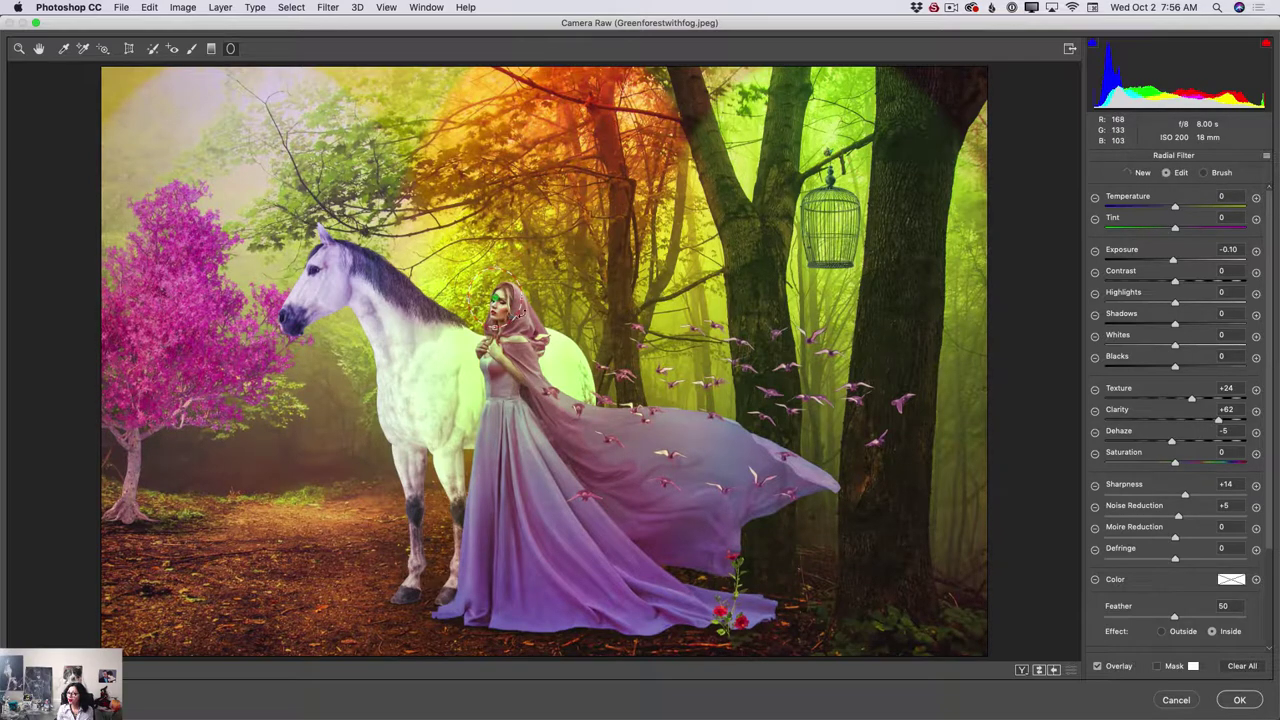
click(504, 305)
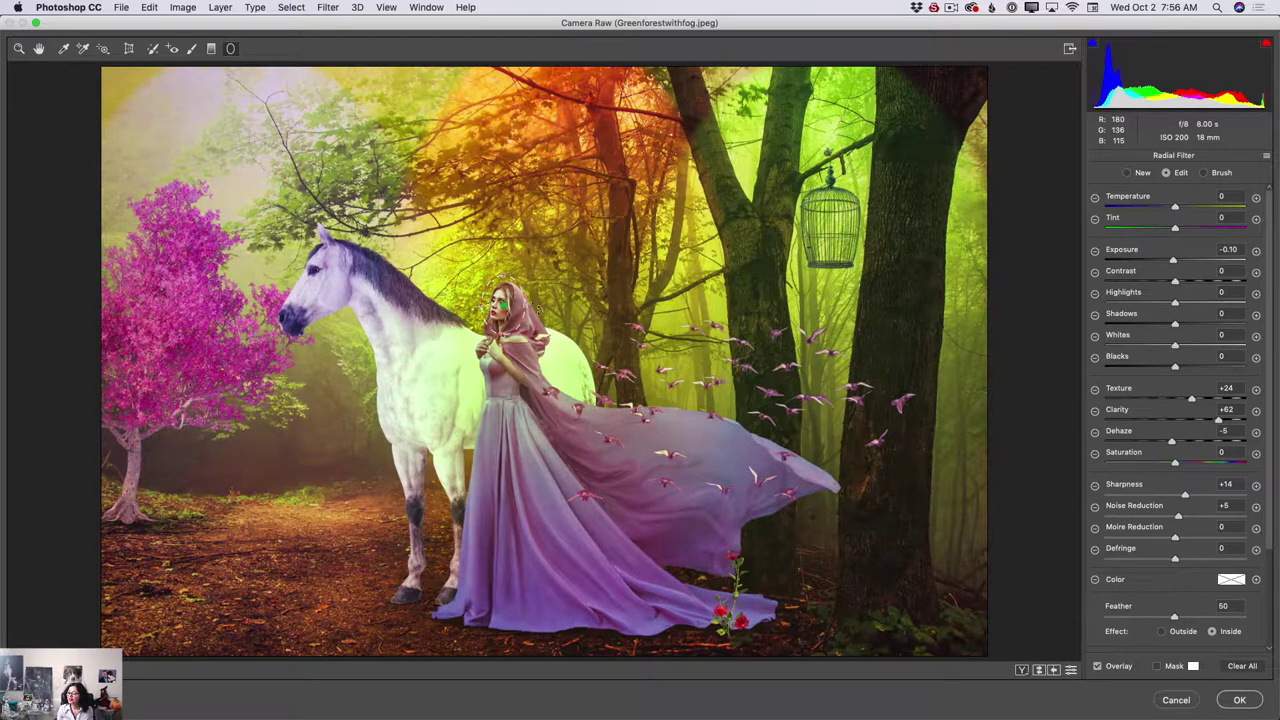
drag(1173, 261, 1176, 261)
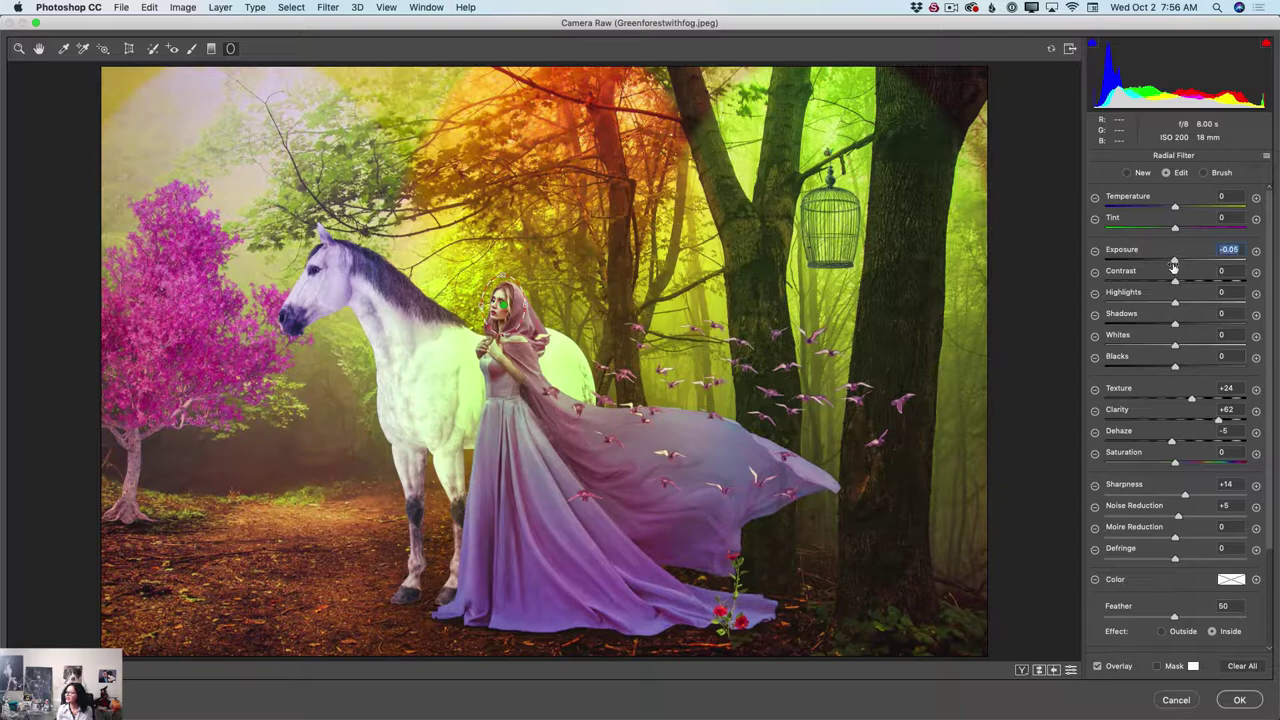
double_click(1176, 261)
Commit the Camera Raw edits and toggle the copy 3 layer to compare against copy 2.
click(1239, 700)
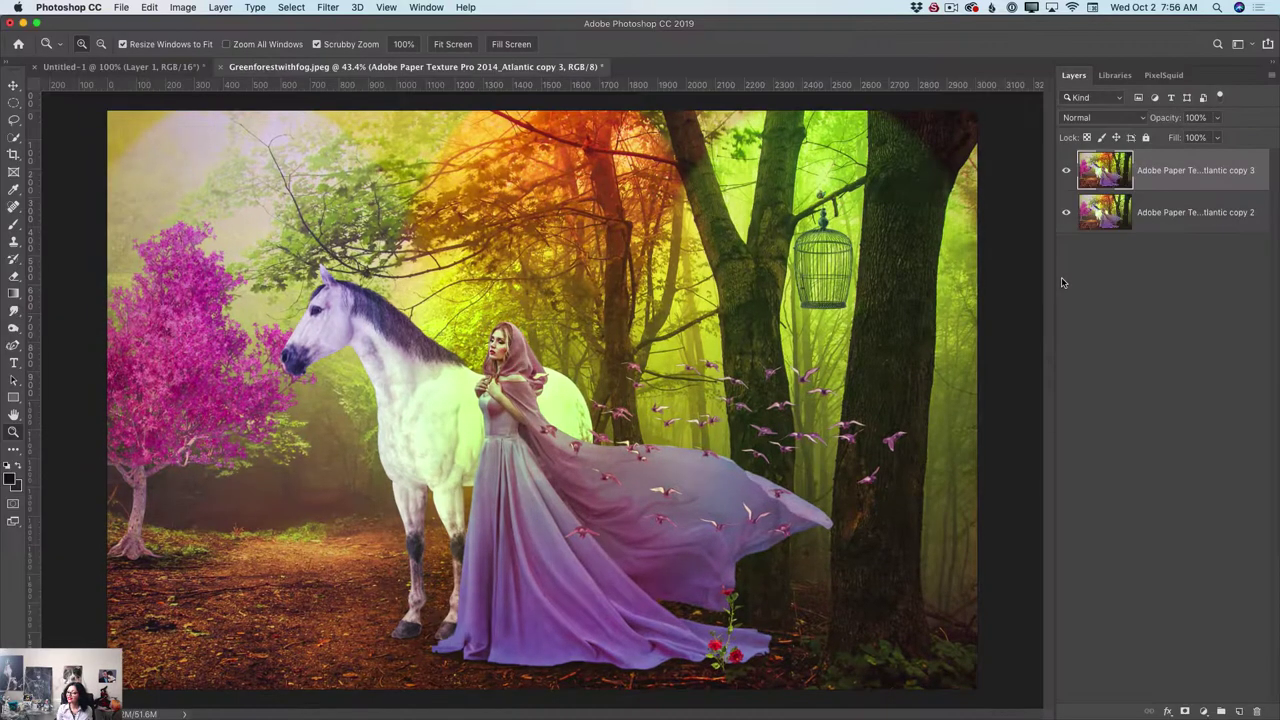
click(1069, 175)
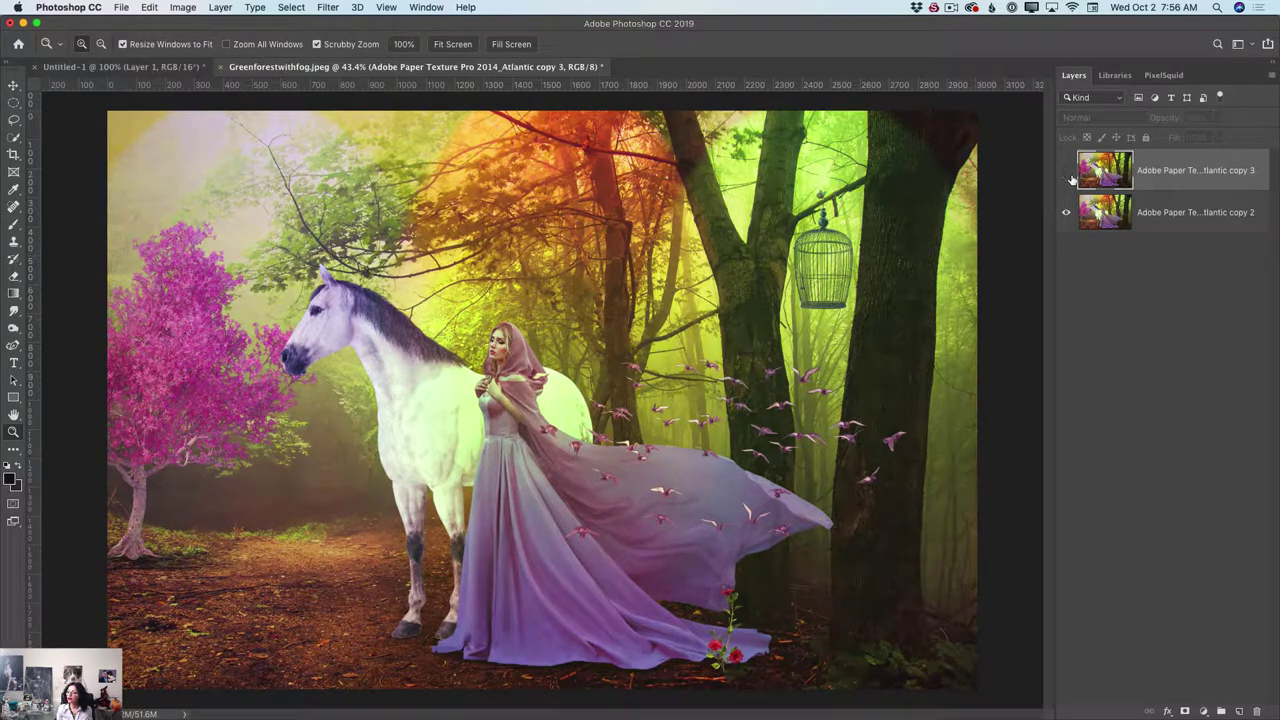
click(1066, 171)
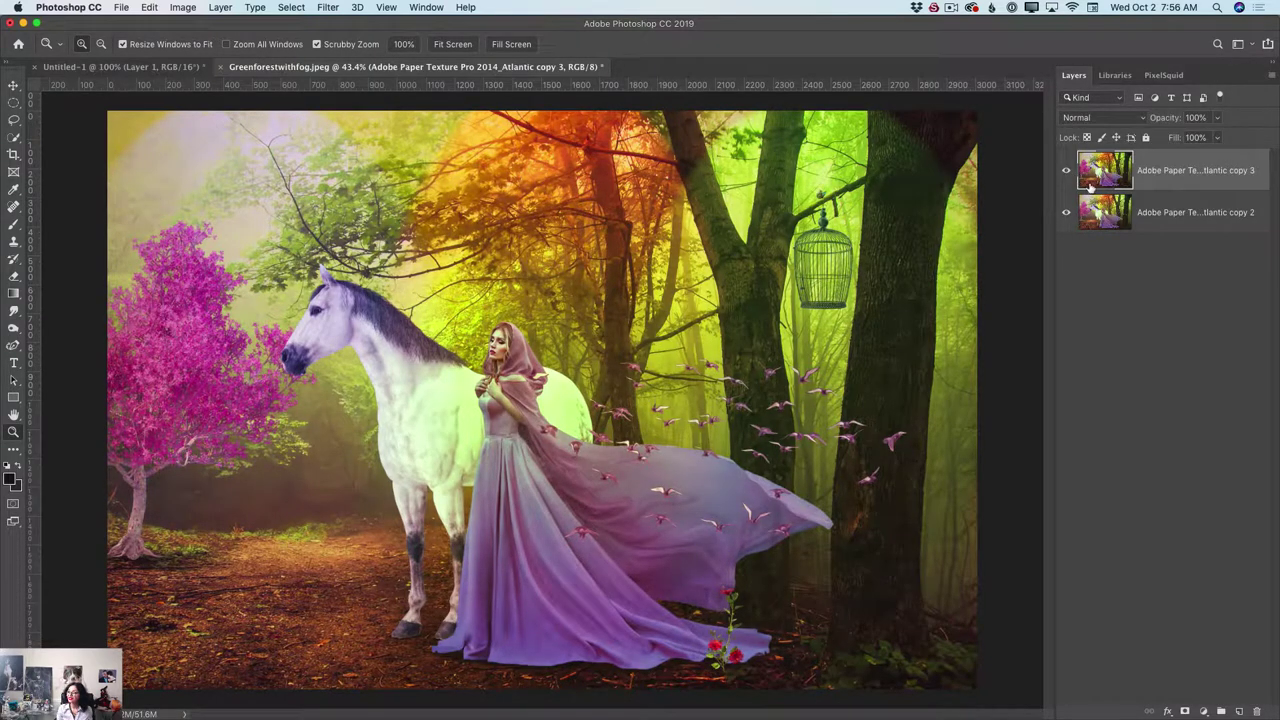